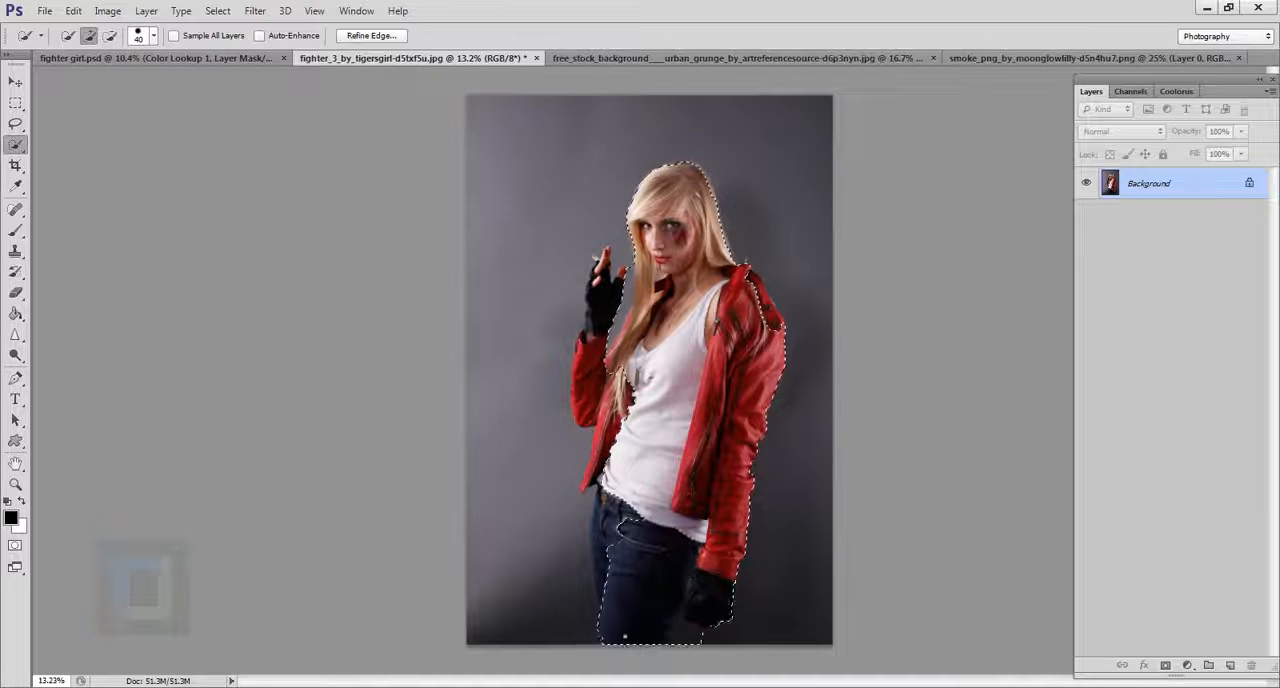
Resize the image to 2000 pixels wide with its proportions constrained.
left_click(107, 11)
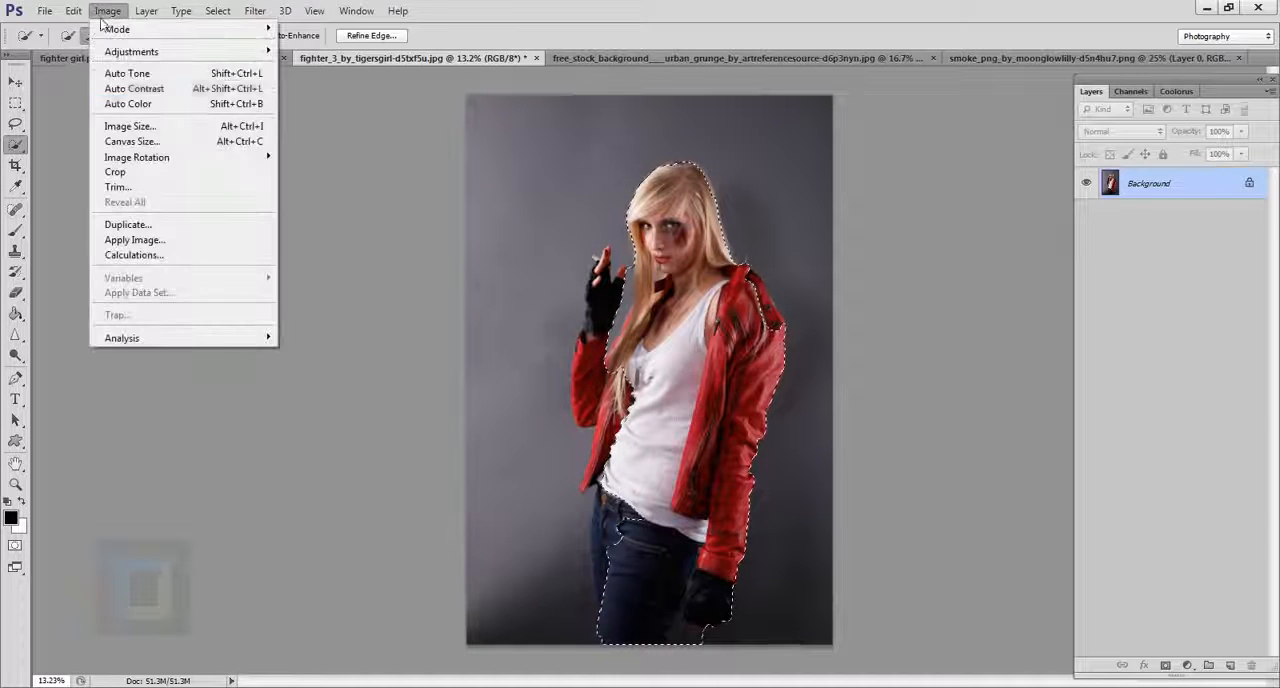
left_click(119, 127)
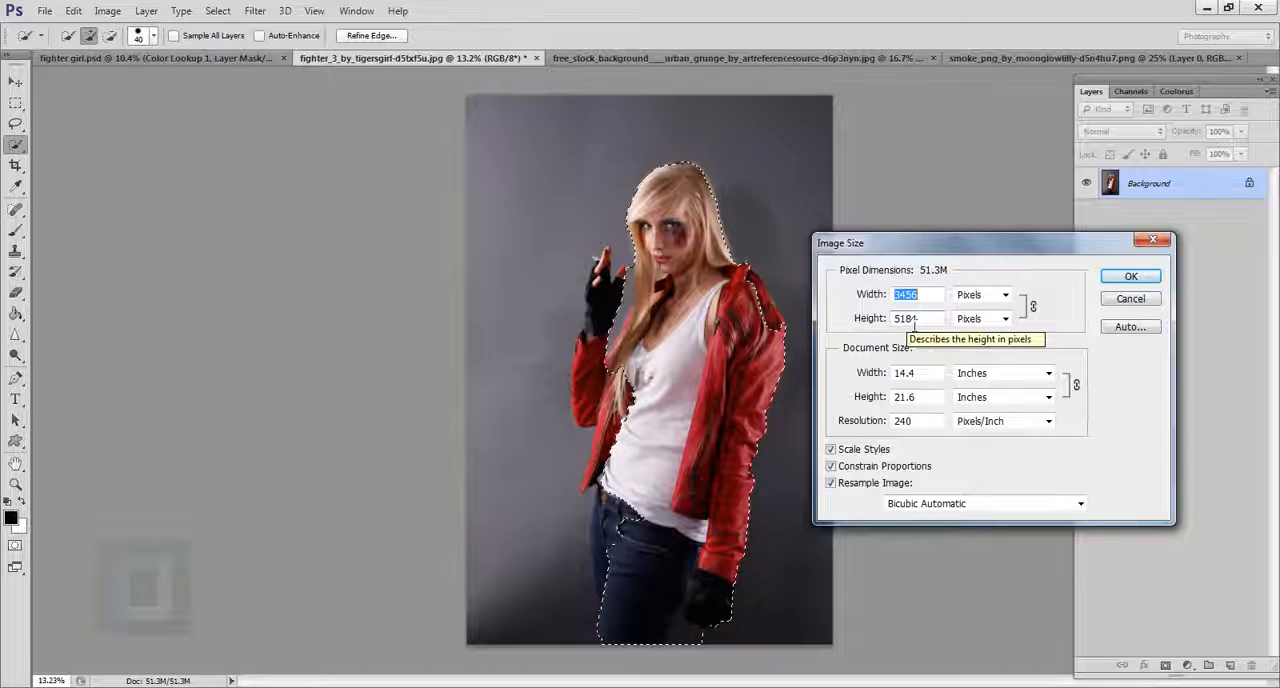
type("2000")
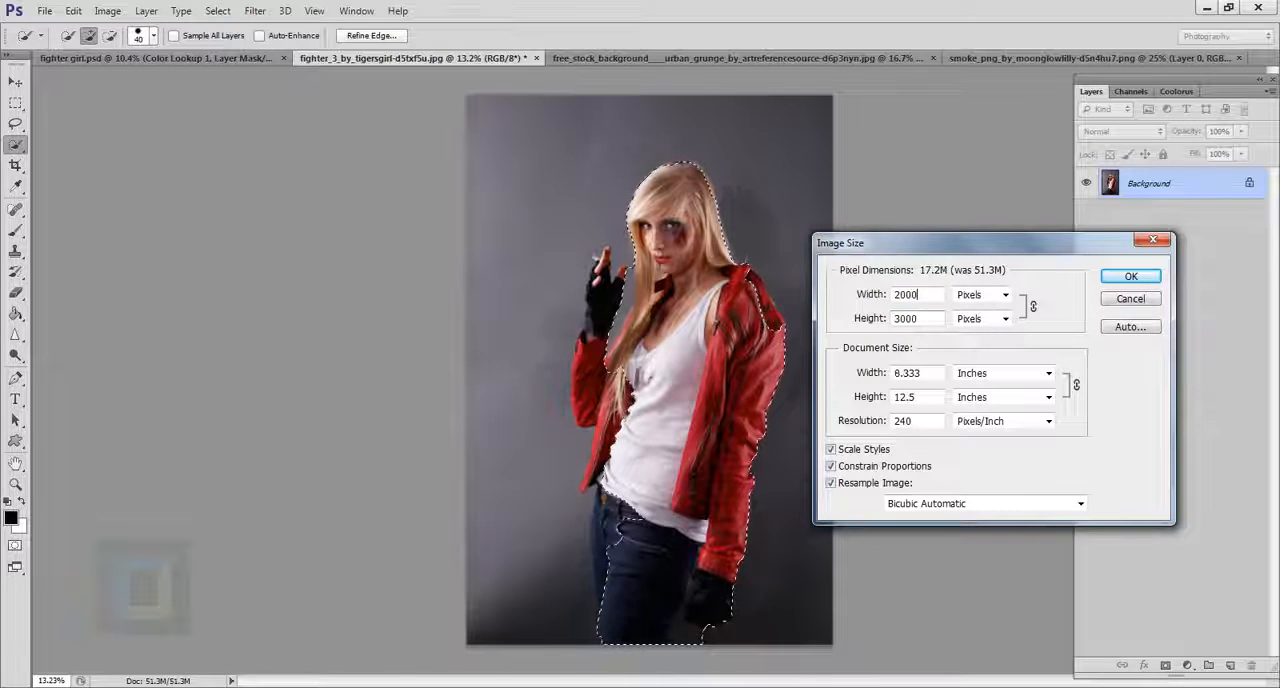
key("Return")
Select the woman's hair, face, white top and the middle of her jeans with the Quick Selection tool.
scroll(702, 349, "up", 3)
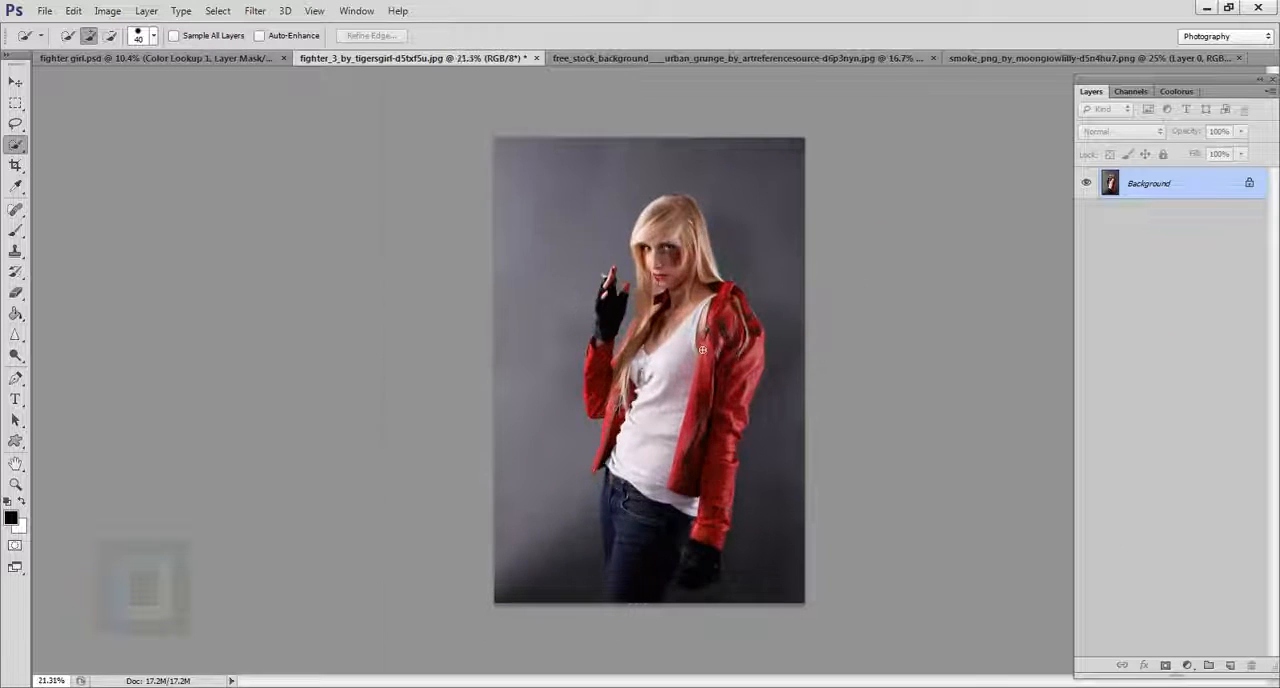
scroll(702, 349, "up", 2)
scroll(727, 335, "down", 2)
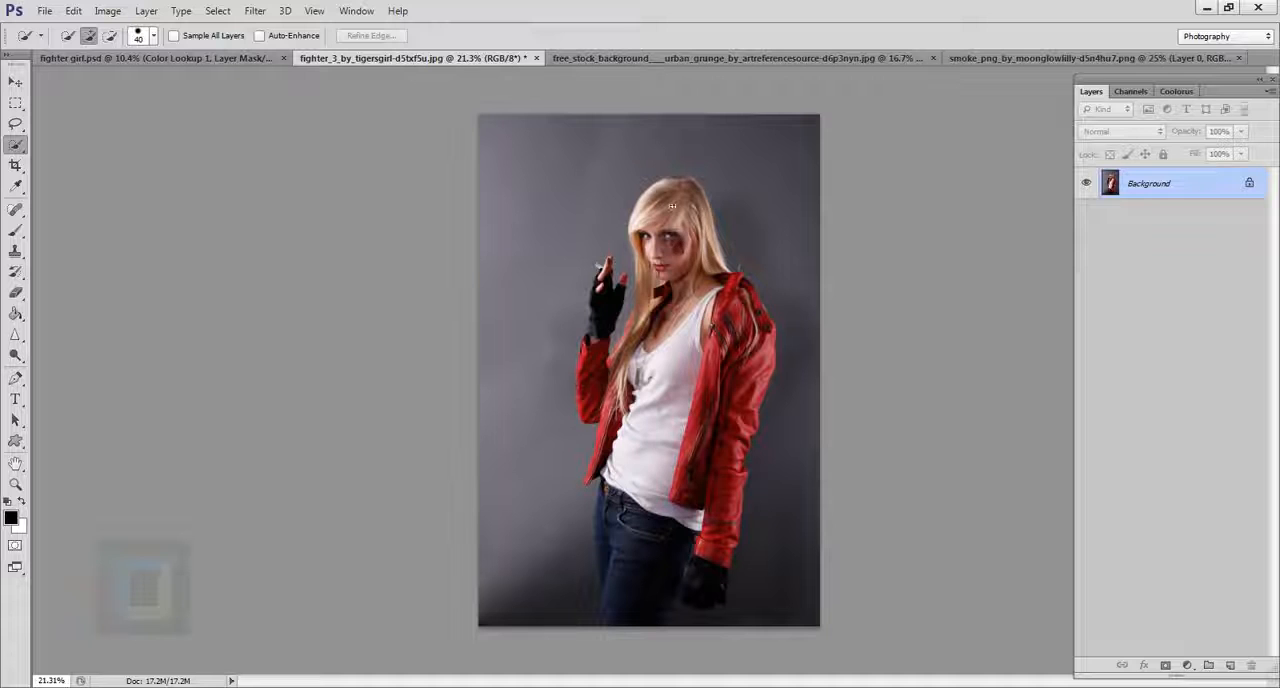
left_click_drag(671, 289, 674, 396)
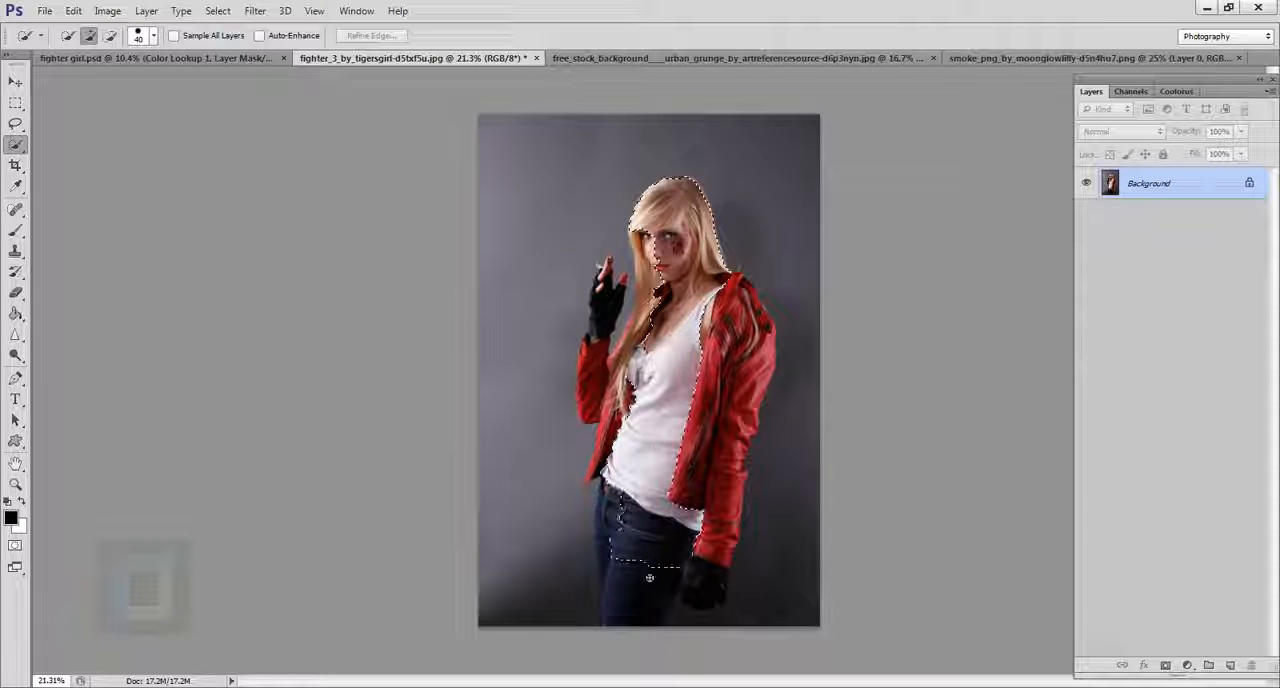
left_click_drag(649, 578, 630, 622)
Extend the selection over the rest of the jeans, the lowered gloved hand and the red jacket sleeve above it.
scroll(637, 568, "up", 5)
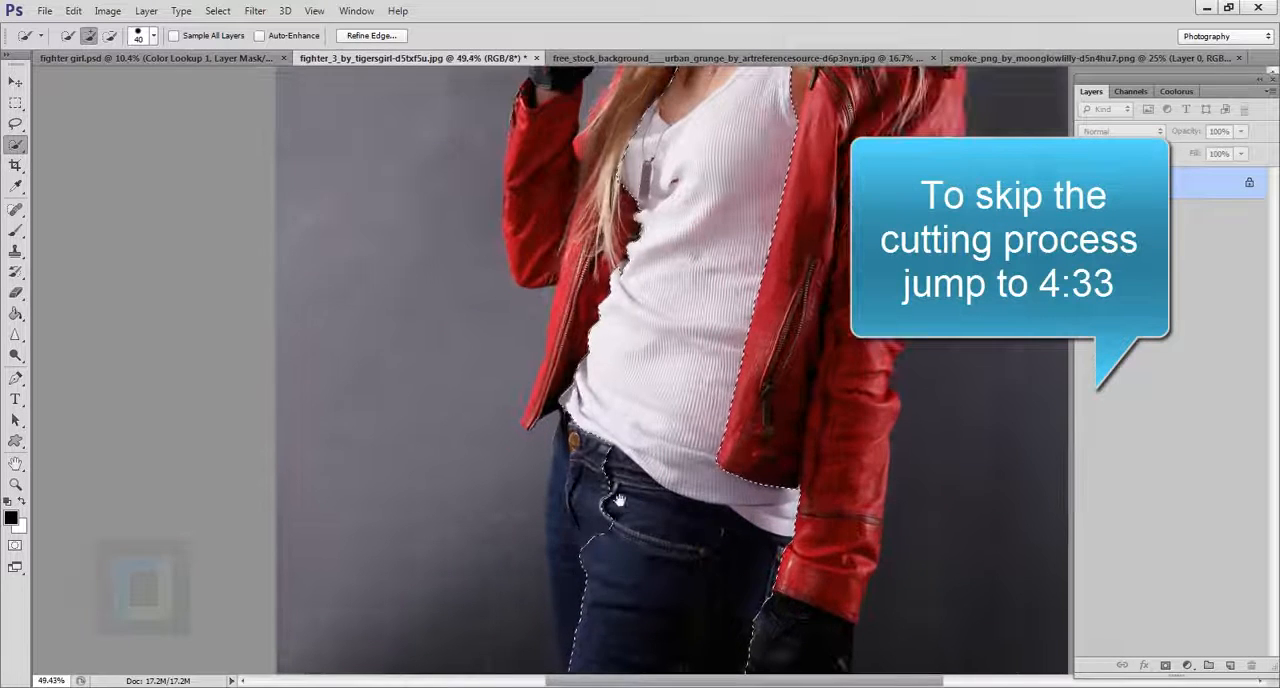
mouse_move(600, 525)
left_mouse_down()
mouse_move(581, 578)
mouse_move(638, 518)
mouse_move(571, 263)
left_mouse_up()
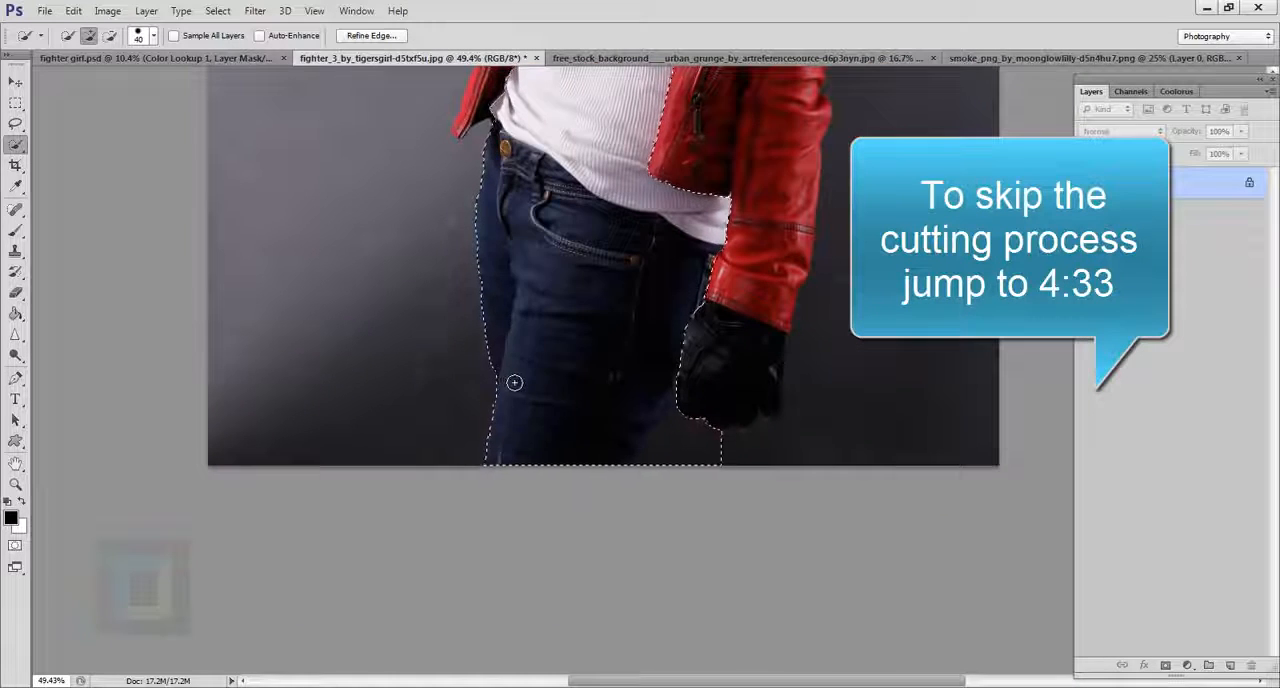
left_click_drag(646, 301, 578, 448)
mouse_move(714, 163)
left_mouse_down()
mouse_move(686, 437)
mouse_move(608, 644)
left_mouse_up()
scroll(676, 442, "down", 3)
mouse_move(692, 420)
left_mouse_down()
mouse_move(710, 307)
mouse_move(724, 311)
mouse_move(706, 284)
left_mouse_up()
left_click_drag(648, 511, 630, 186)
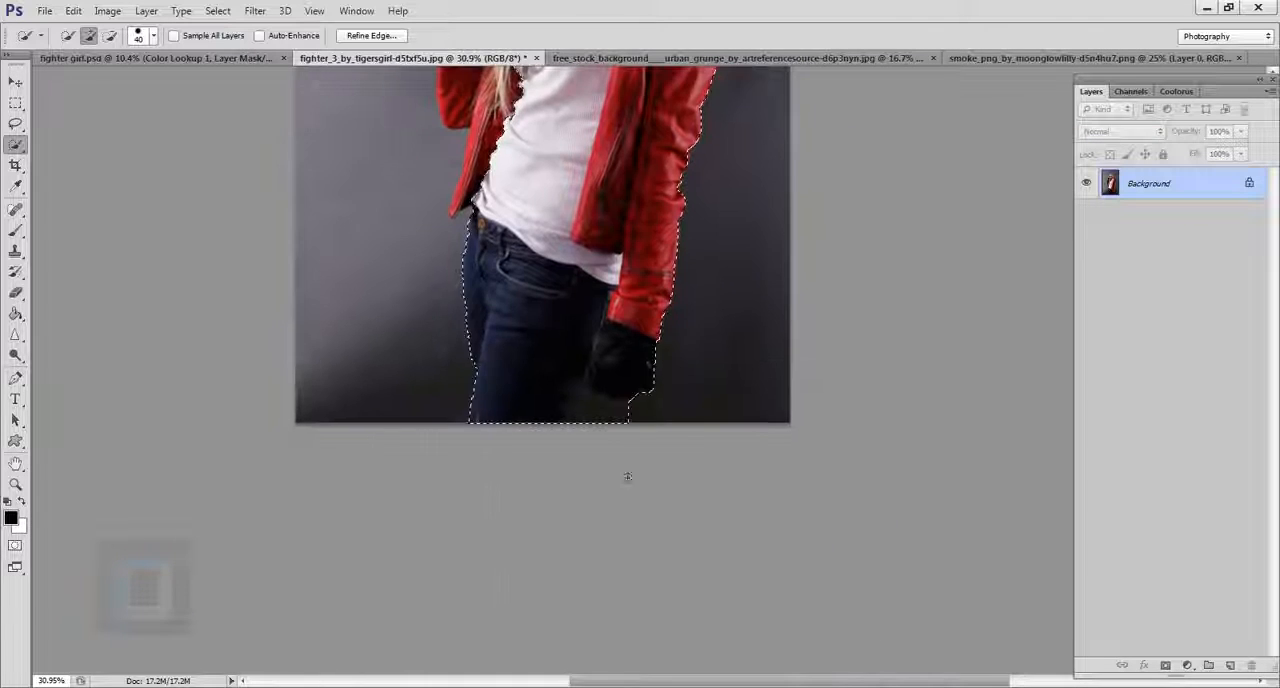
Add the raised arm with its gloved hand and the open jacket front down to its hem to the selection.
left_click_drag(547, 320, 609, 560)
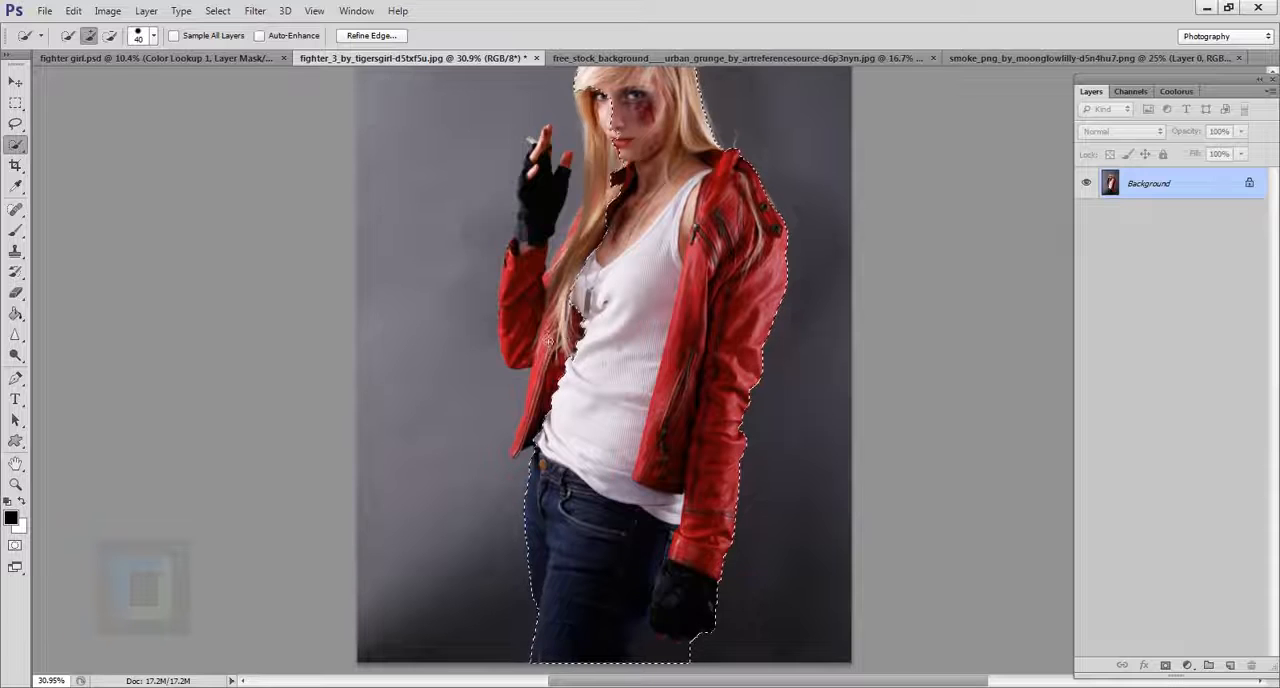
left_click_drag(548, 340, 520, 301)
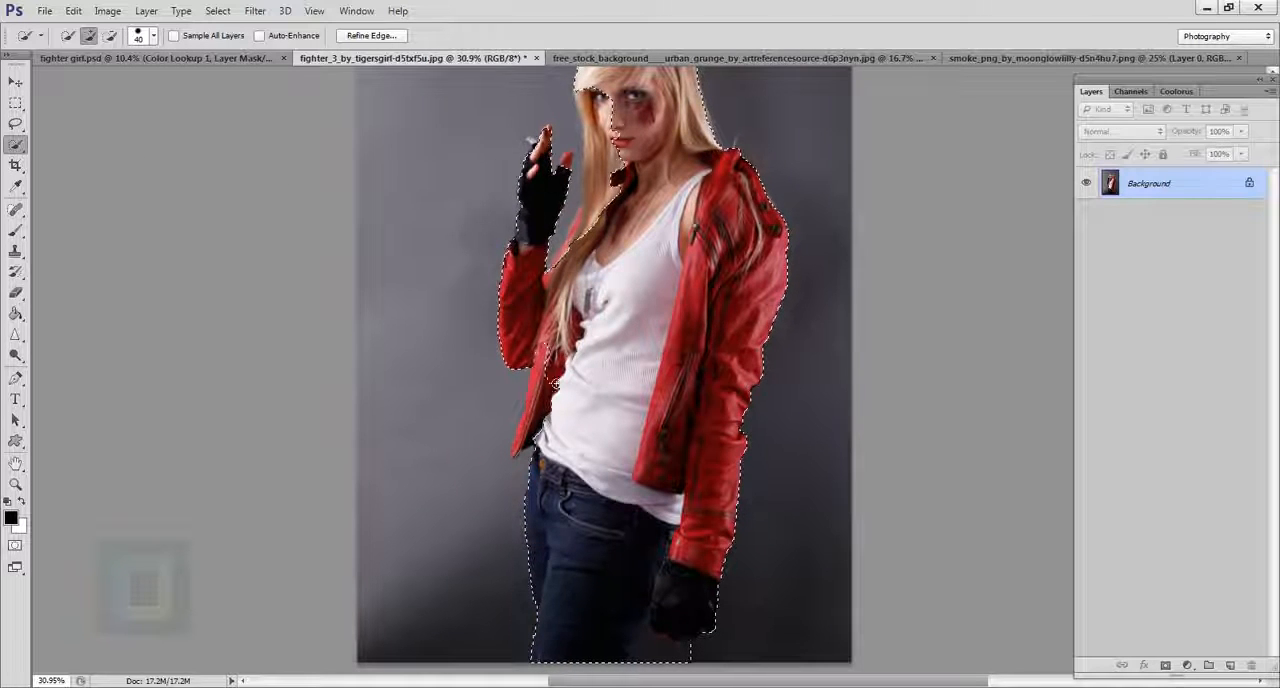
scroll(543, 423, "up", 8)
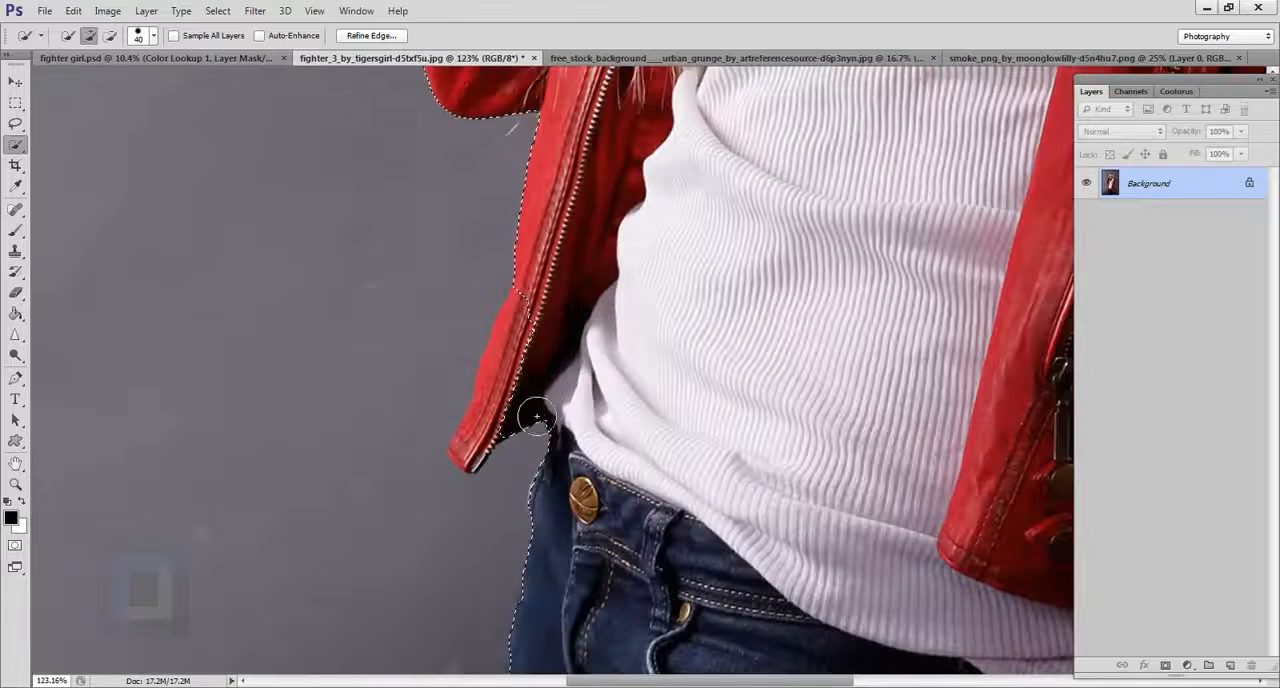
mouse_move(530, 430)
left_mouse_down()
mouse_move(499, 497)
mouse_move(500, 466)
left_mouse_up()
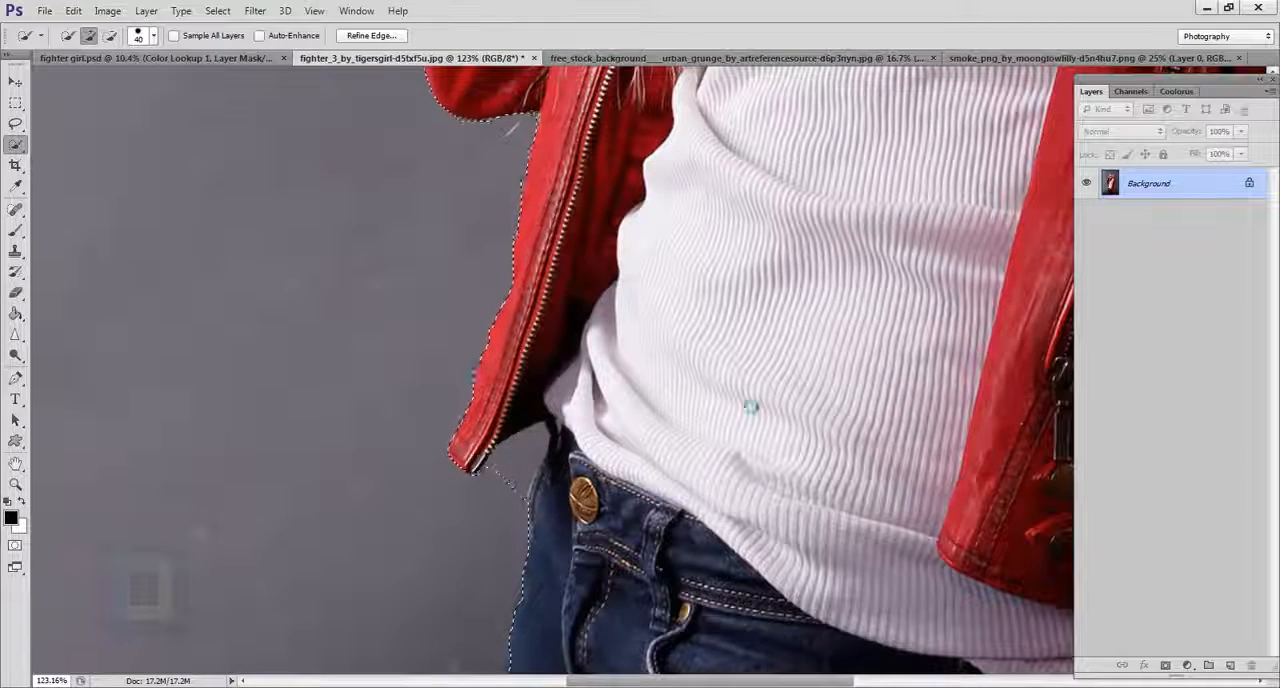
Switch to the Magnetic Lasso tool for refining the selection around the raised hand.
scroll(640, 440, "down", 5)
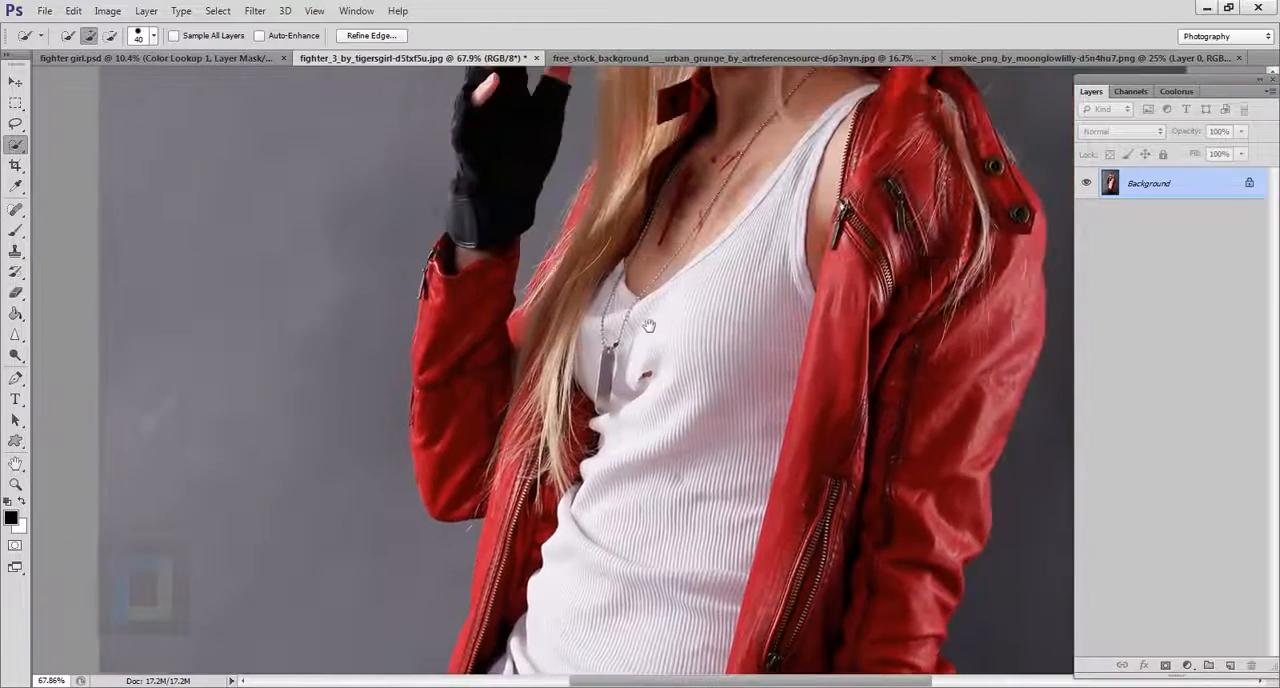
scroll(600, 290, "down", 1)
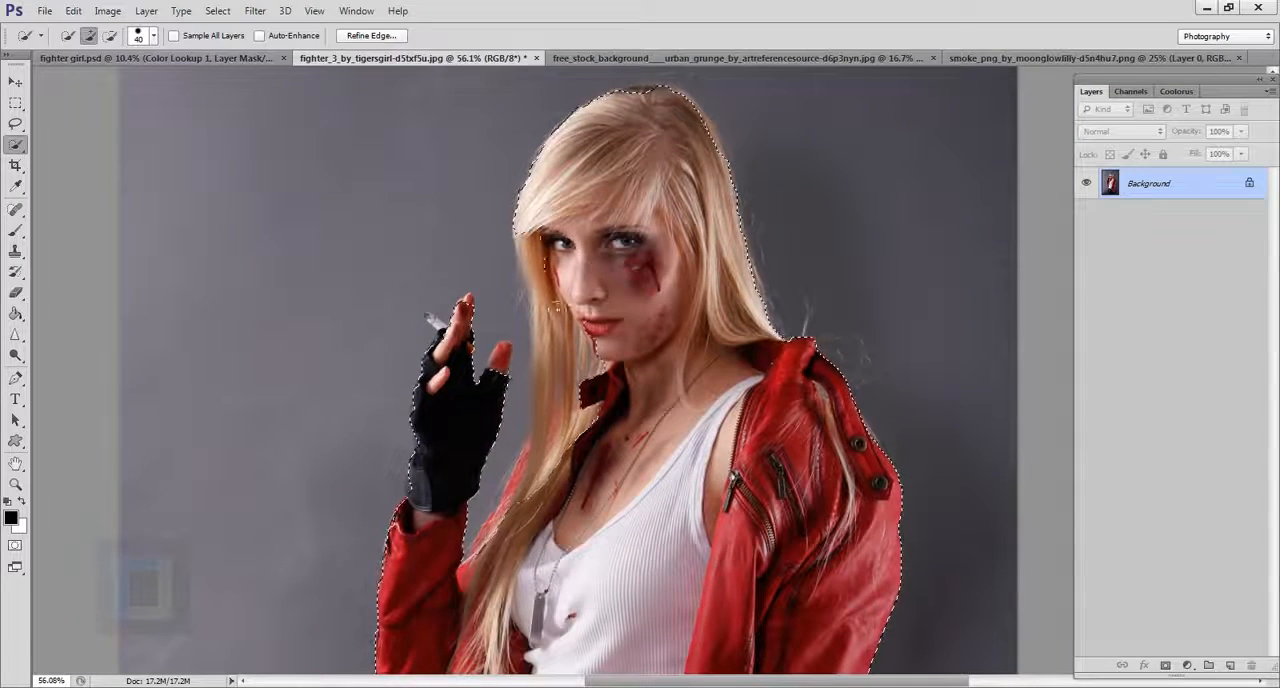
scroll(556, 415, "up", 4)
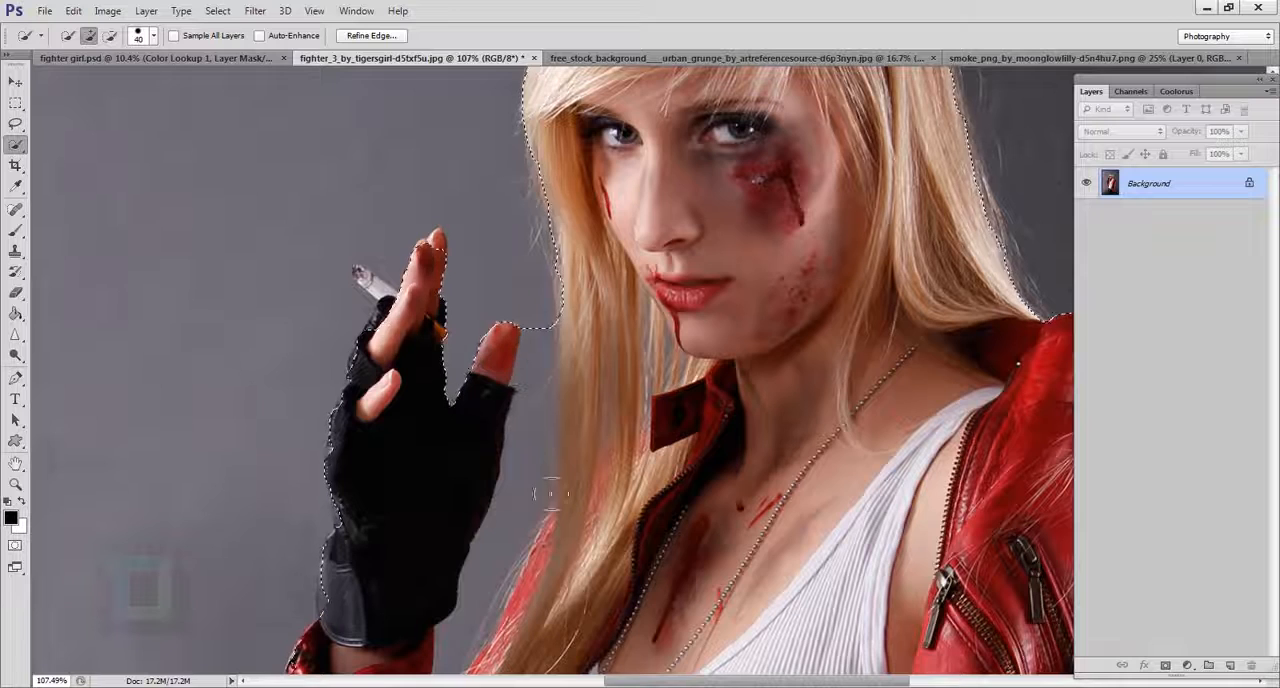
left_click_drag(567, 364, 562, 240)
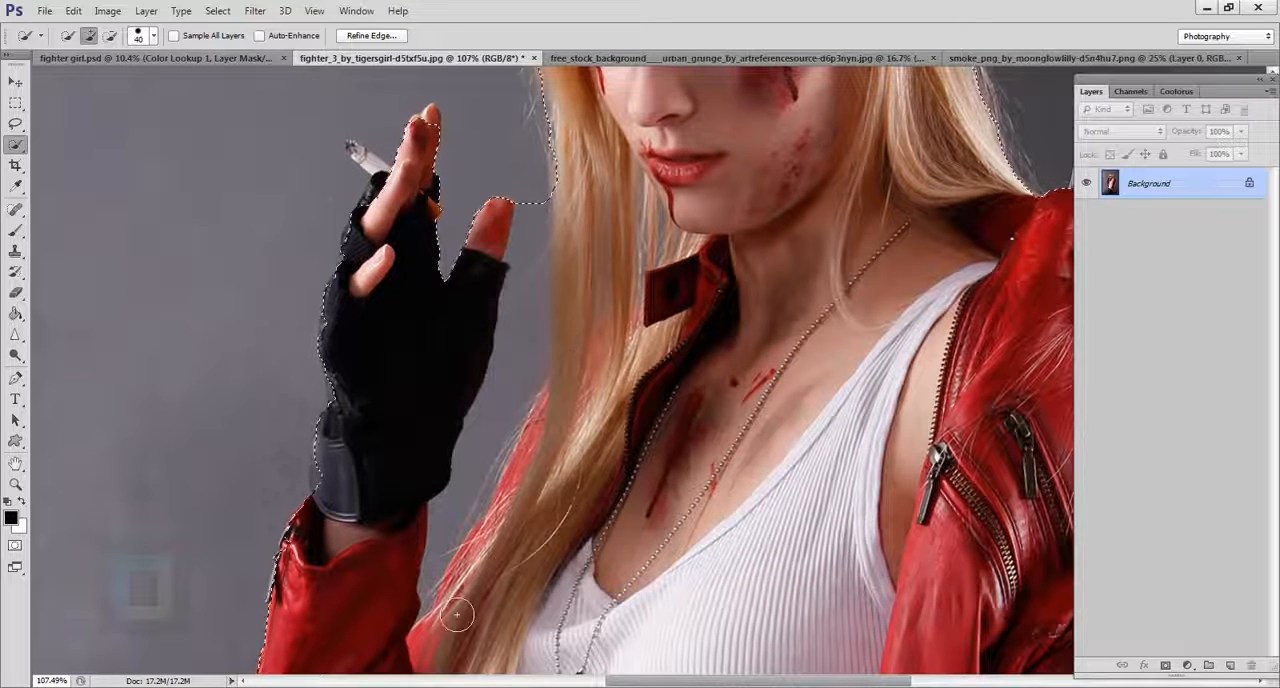
left_click(15, 145)
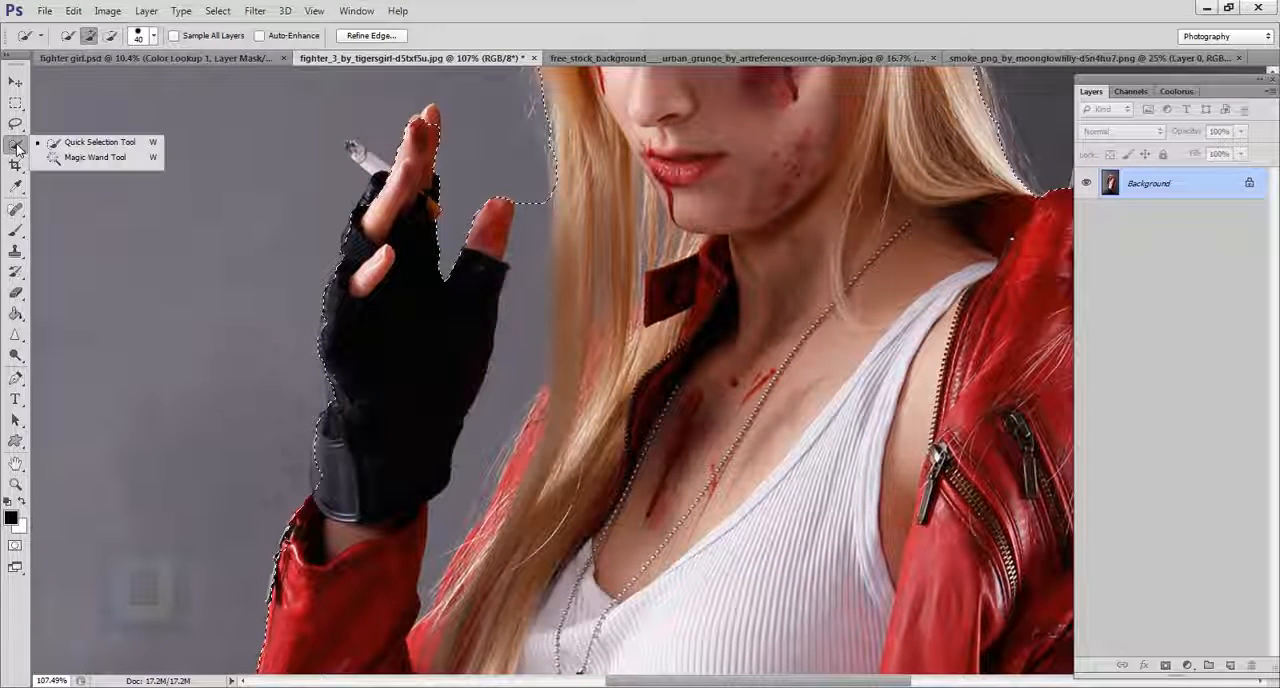
left_click(42, 147)
left_click(15, 123)
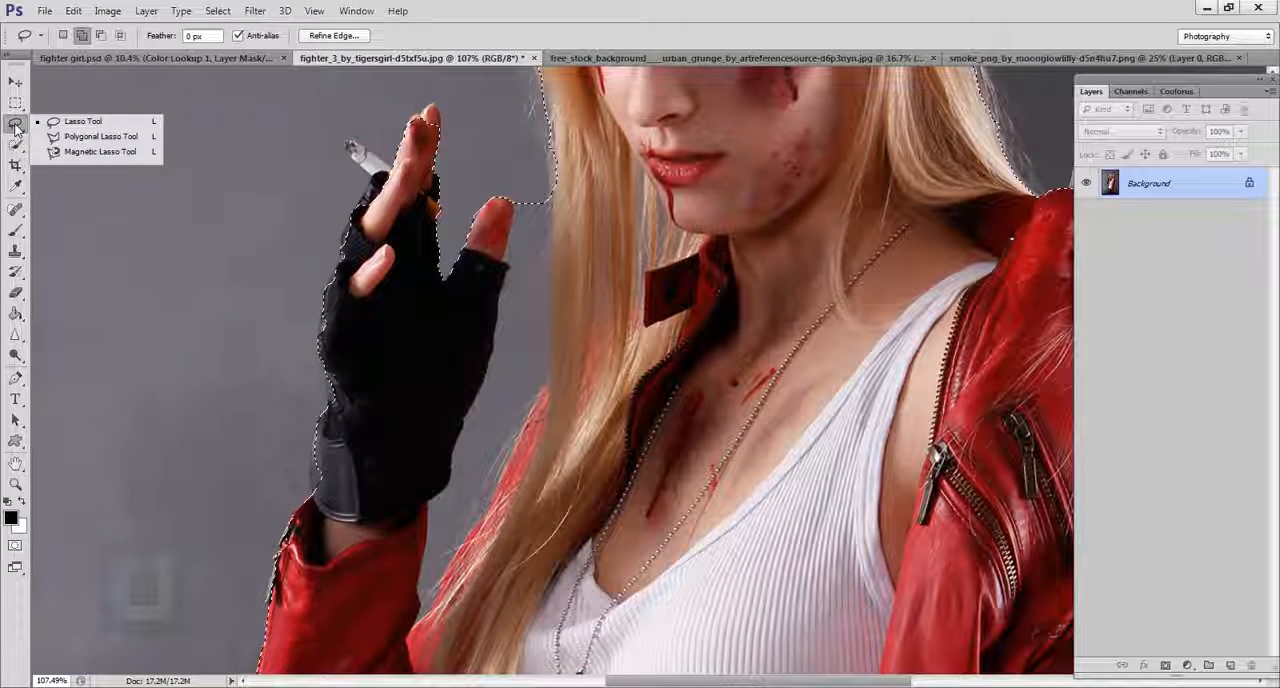
left_click(93, 152)
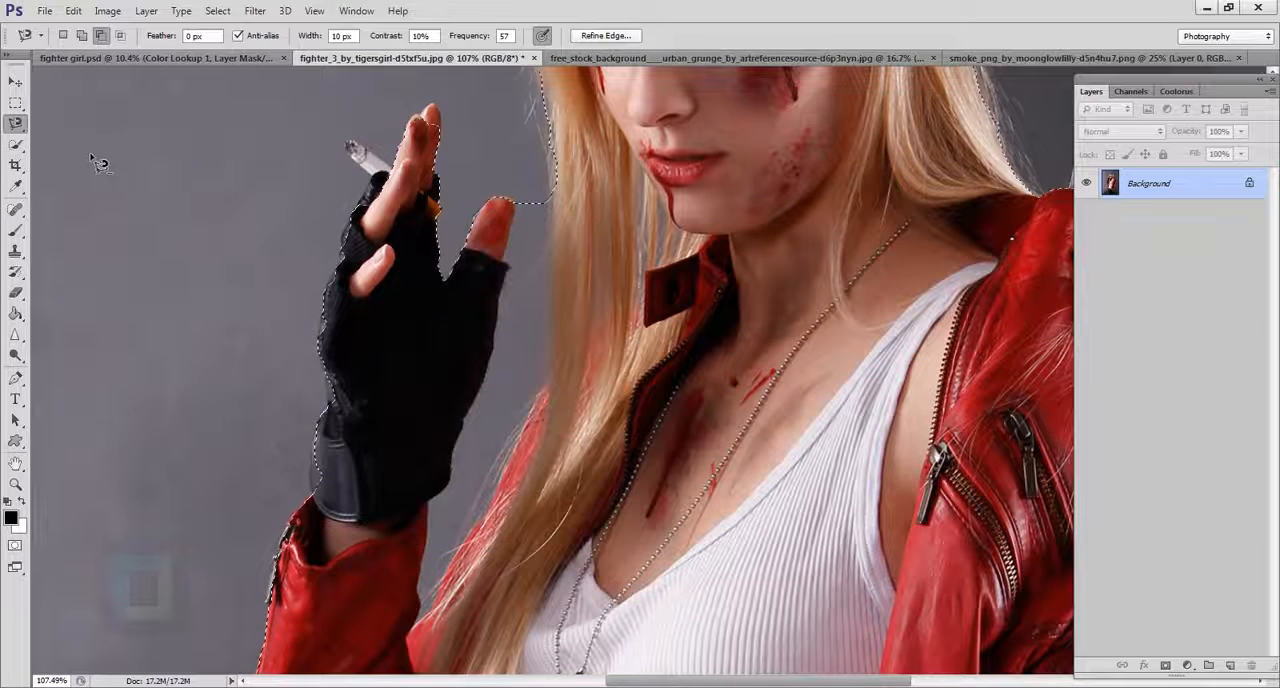
left_click(14, 126)
Add the cigarette, the adjoining glove edge and the missing fingertips to the selection with the Magnetic Lasso.
scroll(419, 127, "up", 5)
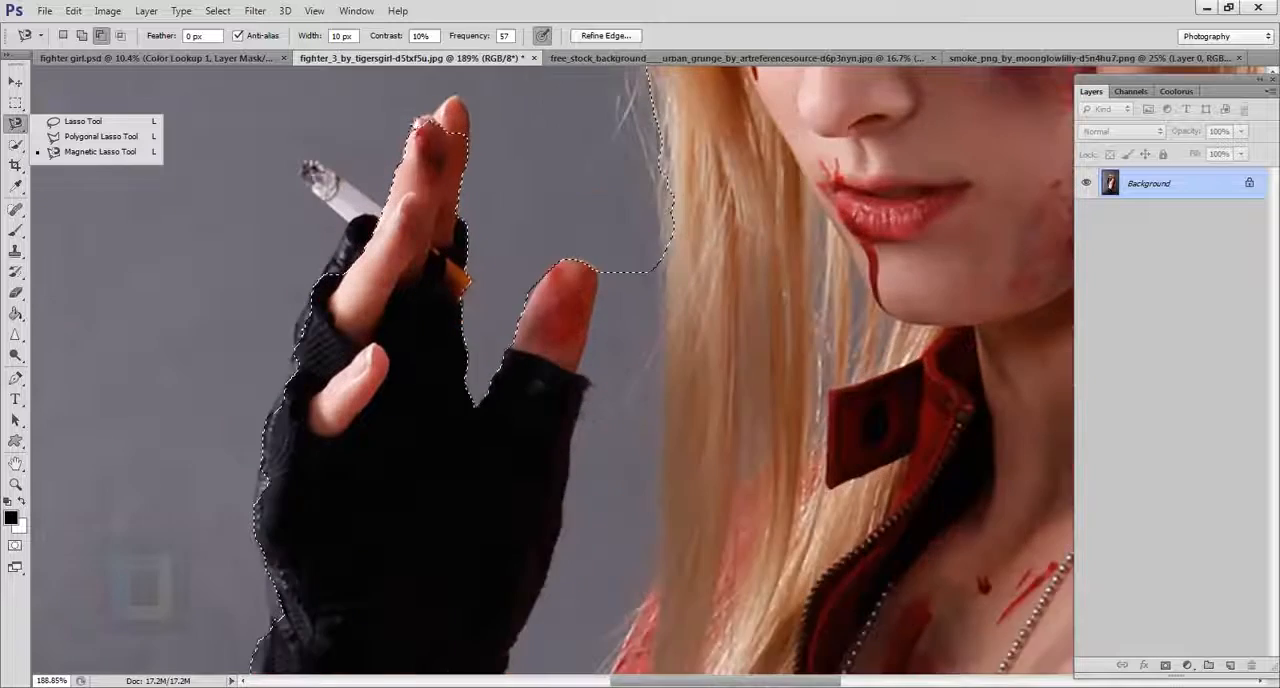
left_click_drag(422, 129, 494, 238)
scroll(458, 312, "up", 5)
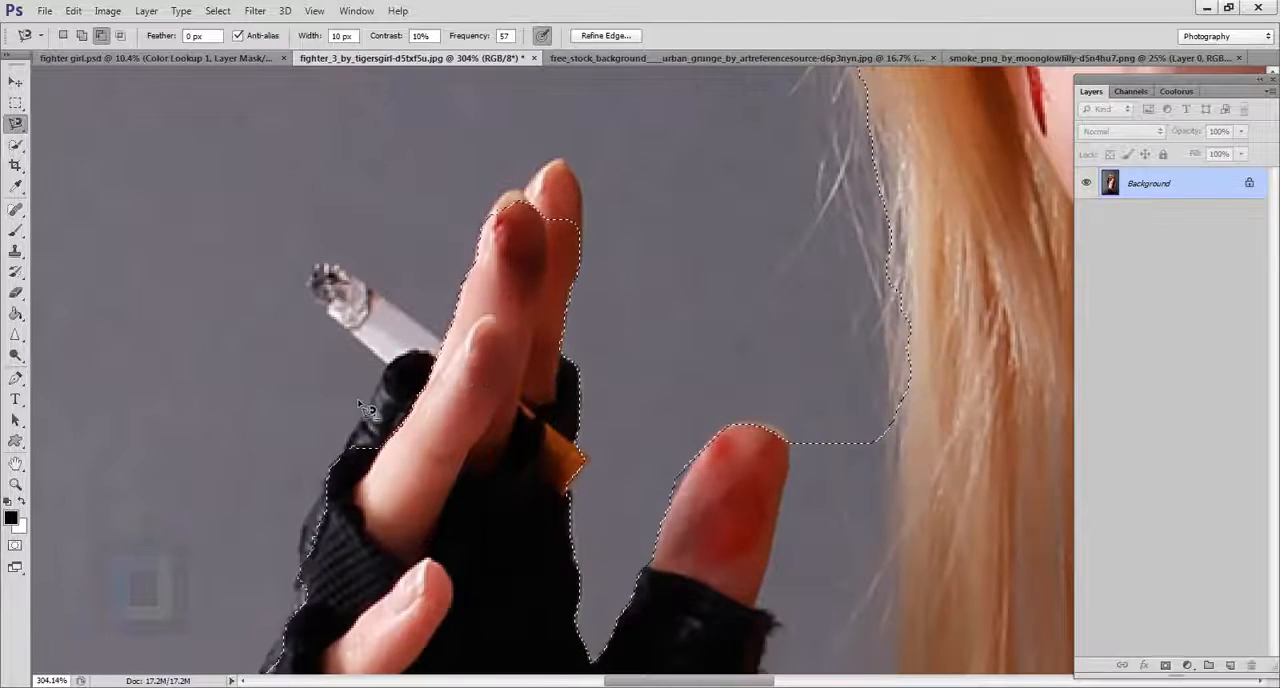
scroll(378, 408, "down", 4)
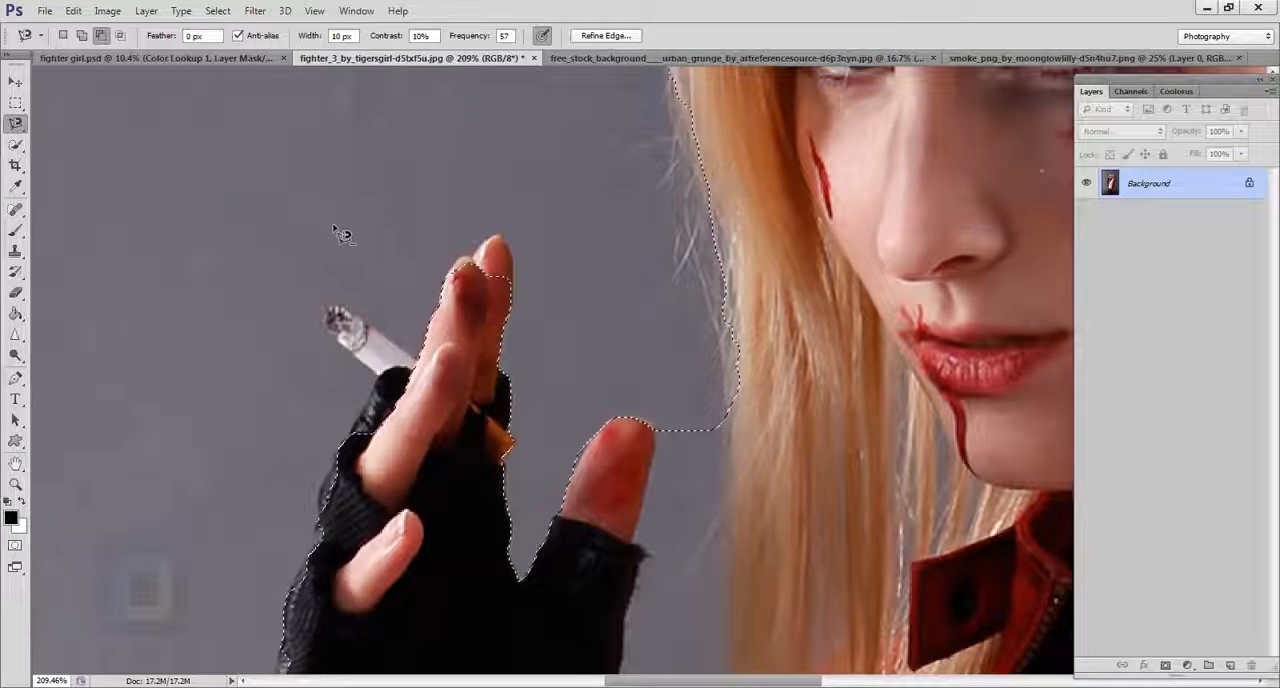
left_click(84, 36)
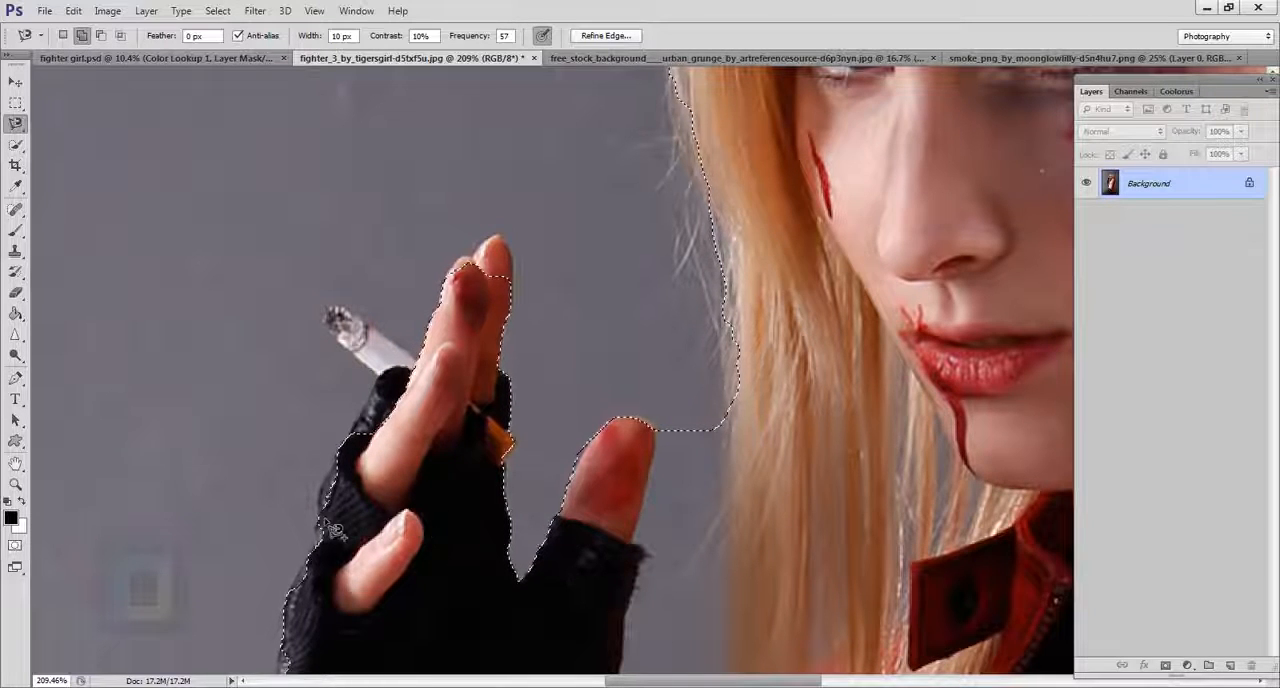
scroll(330, 530, "up", 1)
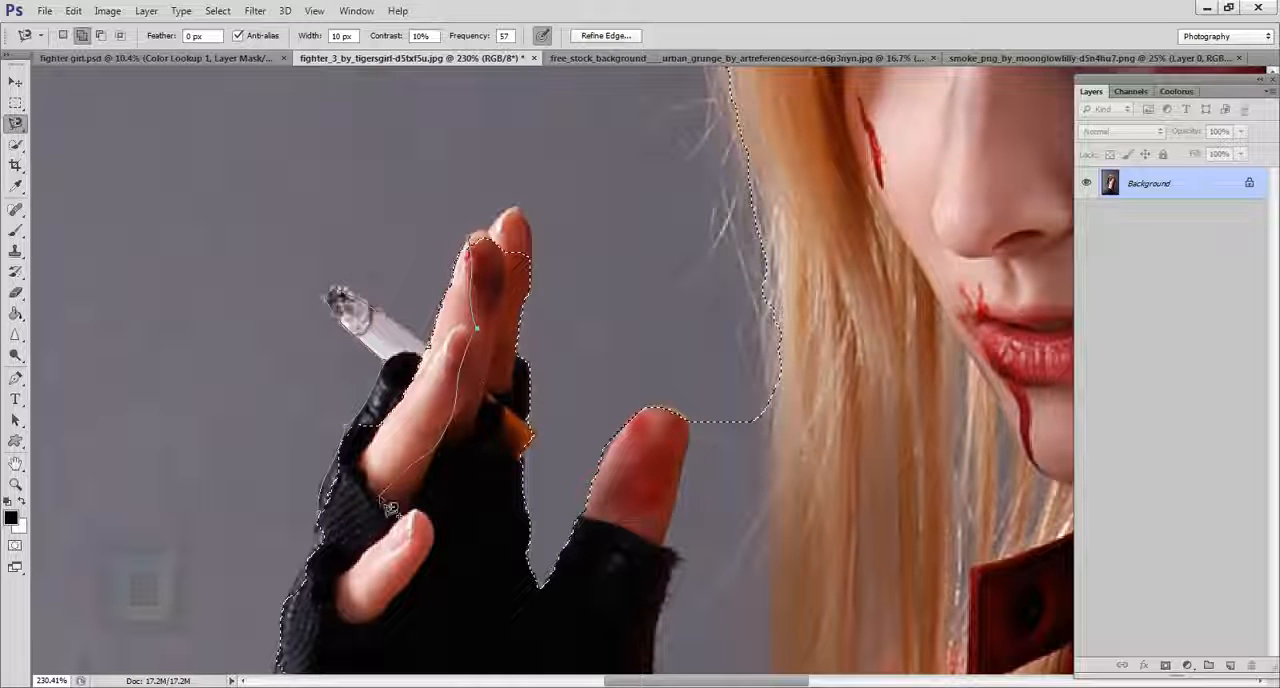
left_click(342, 537)
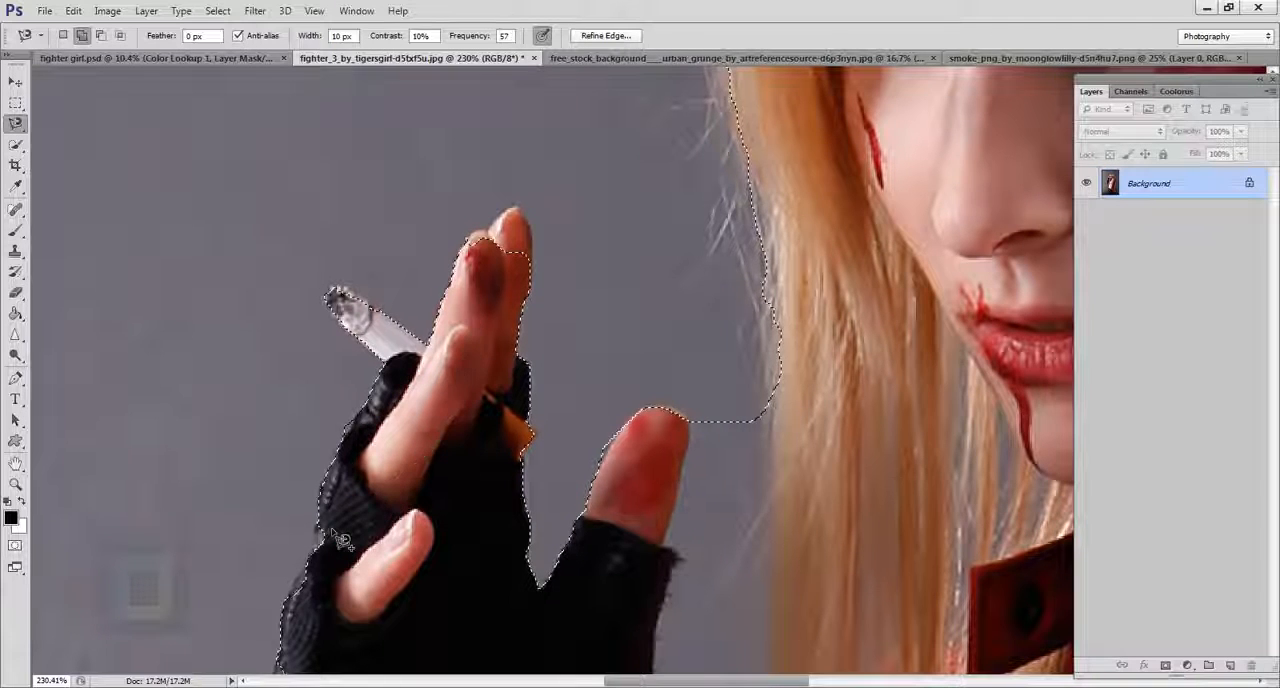
scroll(515, 203, "up", 3)
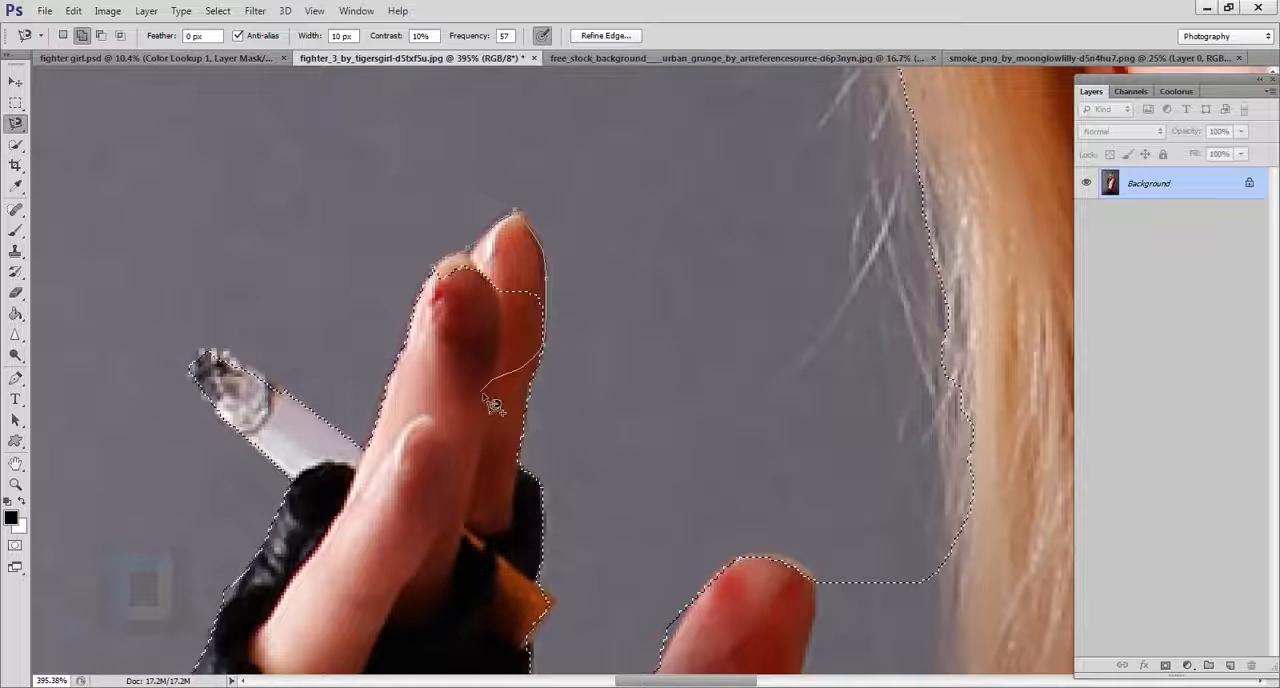
Subtract the grey background between the raised hand, its sleeve and the long hair from the selection.
scroll(540, 400, "down", 5)
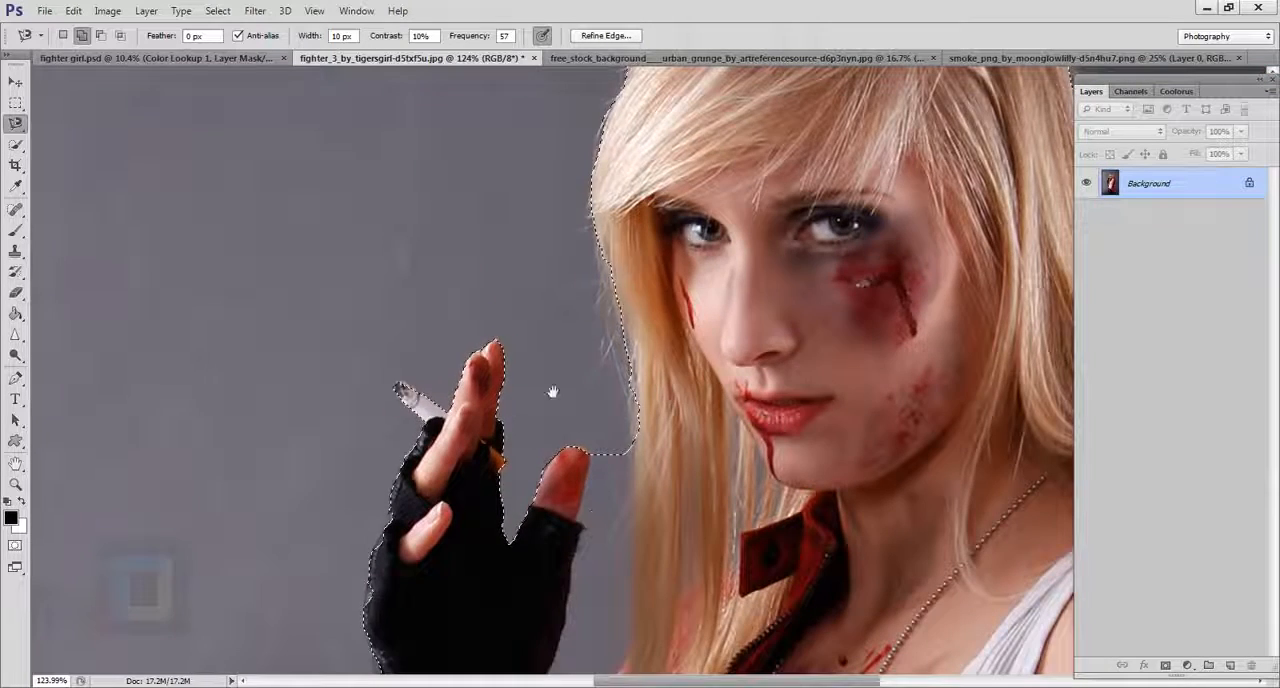
scroll(551, 380, "down", 5)
scroll(497, 188, "down", 1)
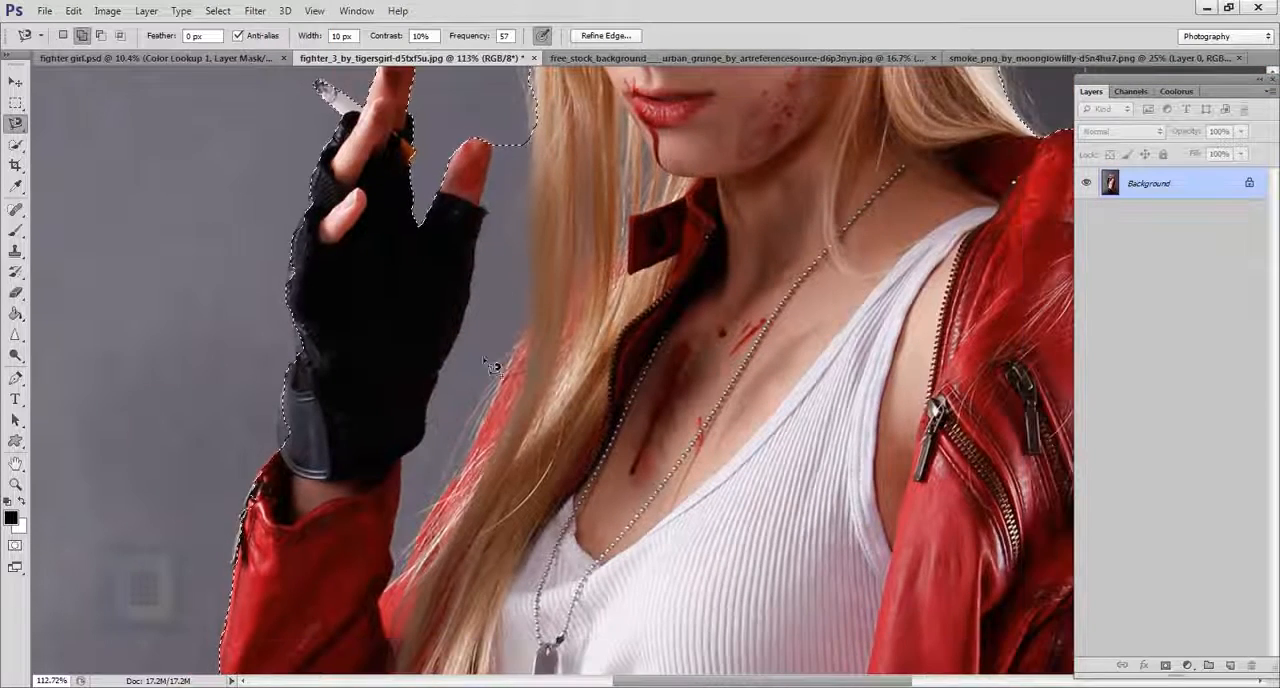
left_click(100, 35)
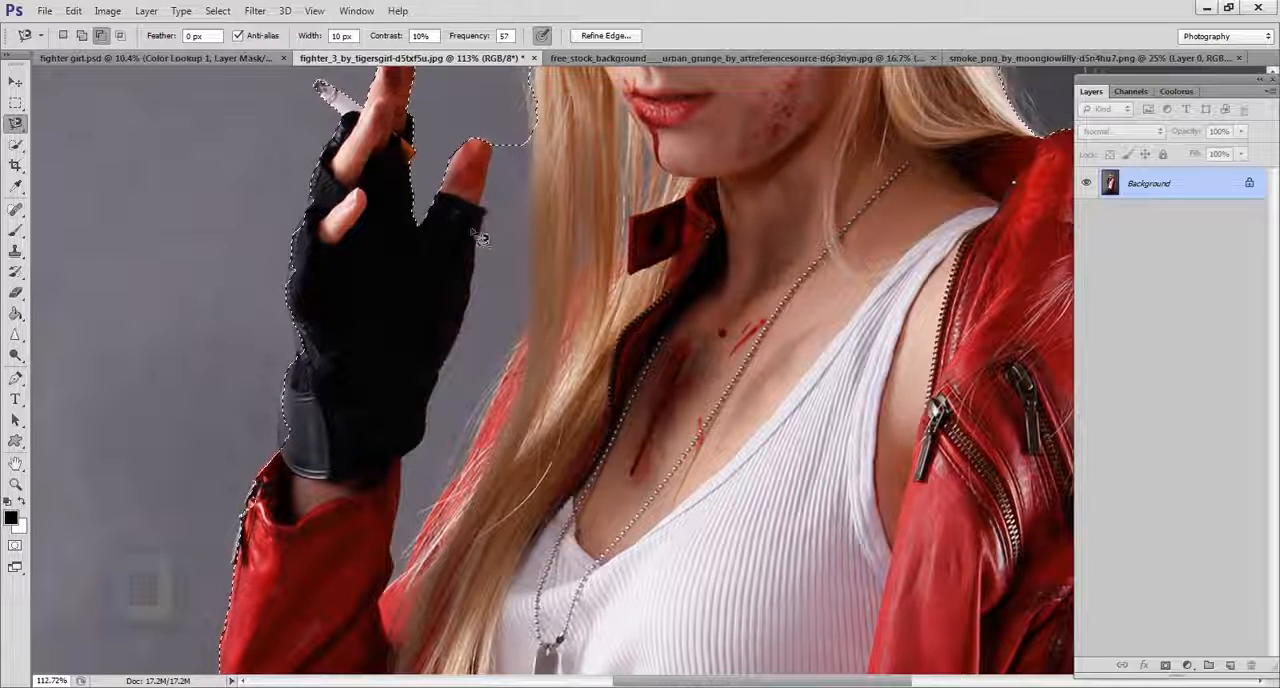
scroll(500, 160, "up", 1)
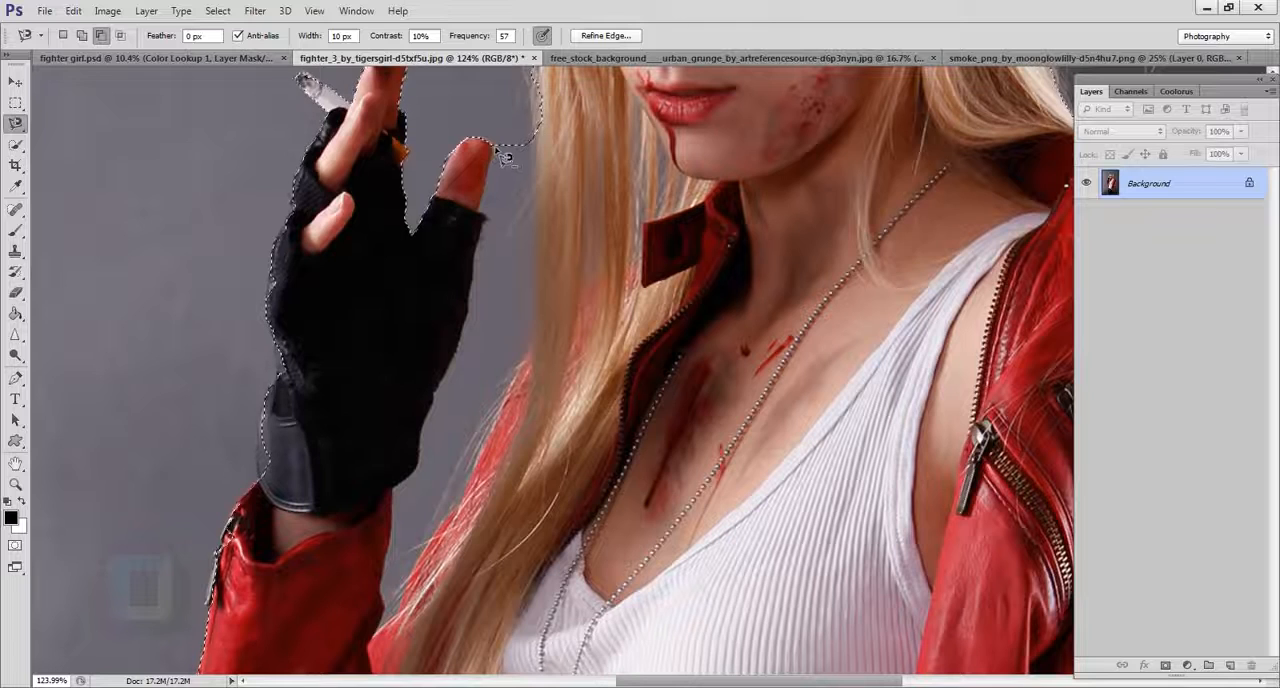
left_click(480, 217)
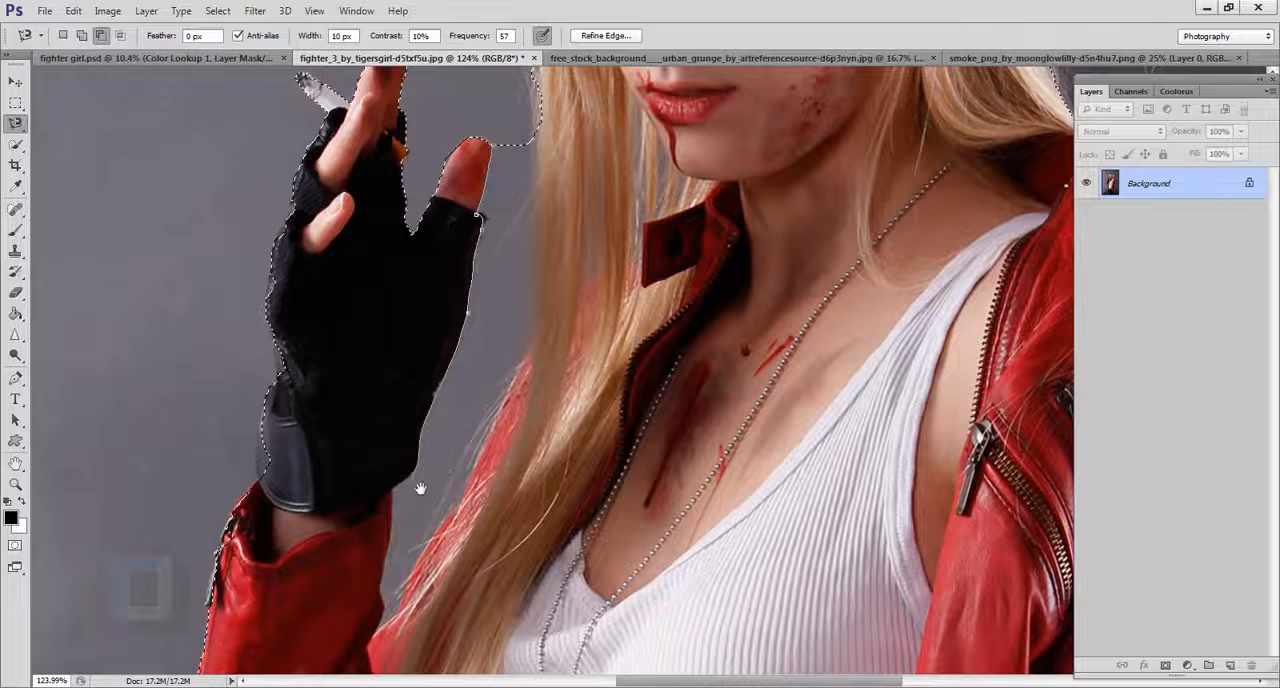
left_click_drag(420, 489, 414, 380)
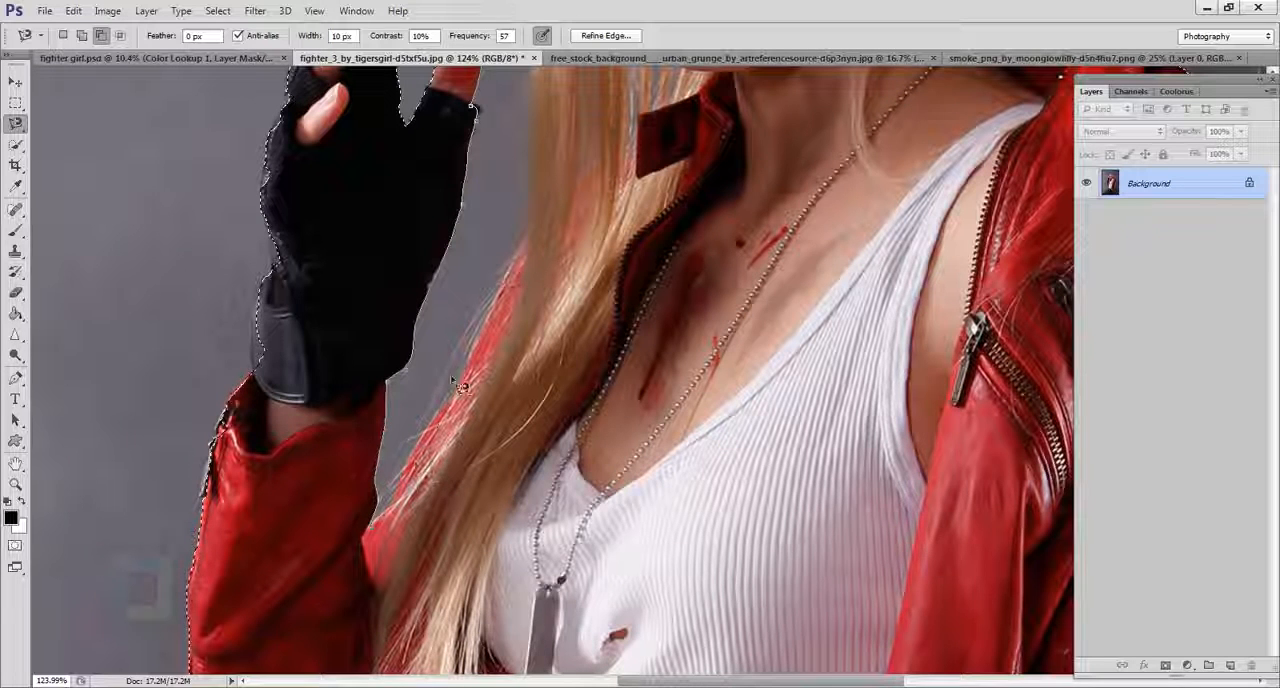
left_click_drag(517, 278, 484, 428)
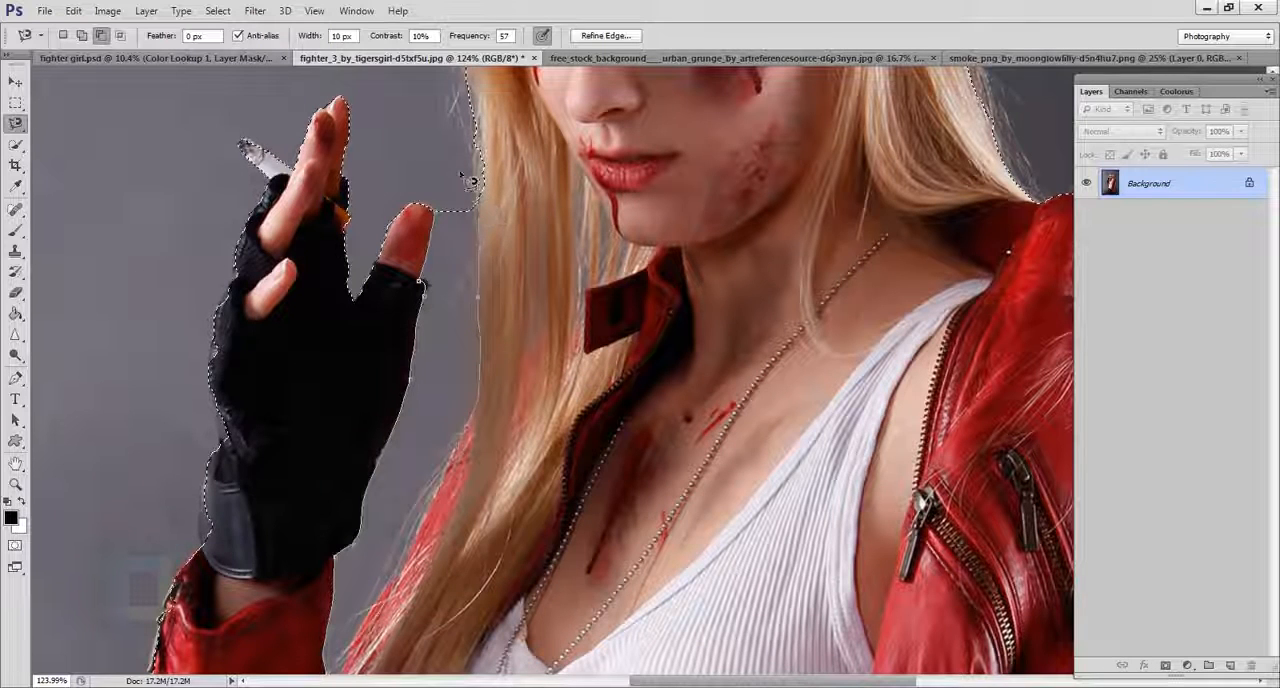
left_click(450, 224)
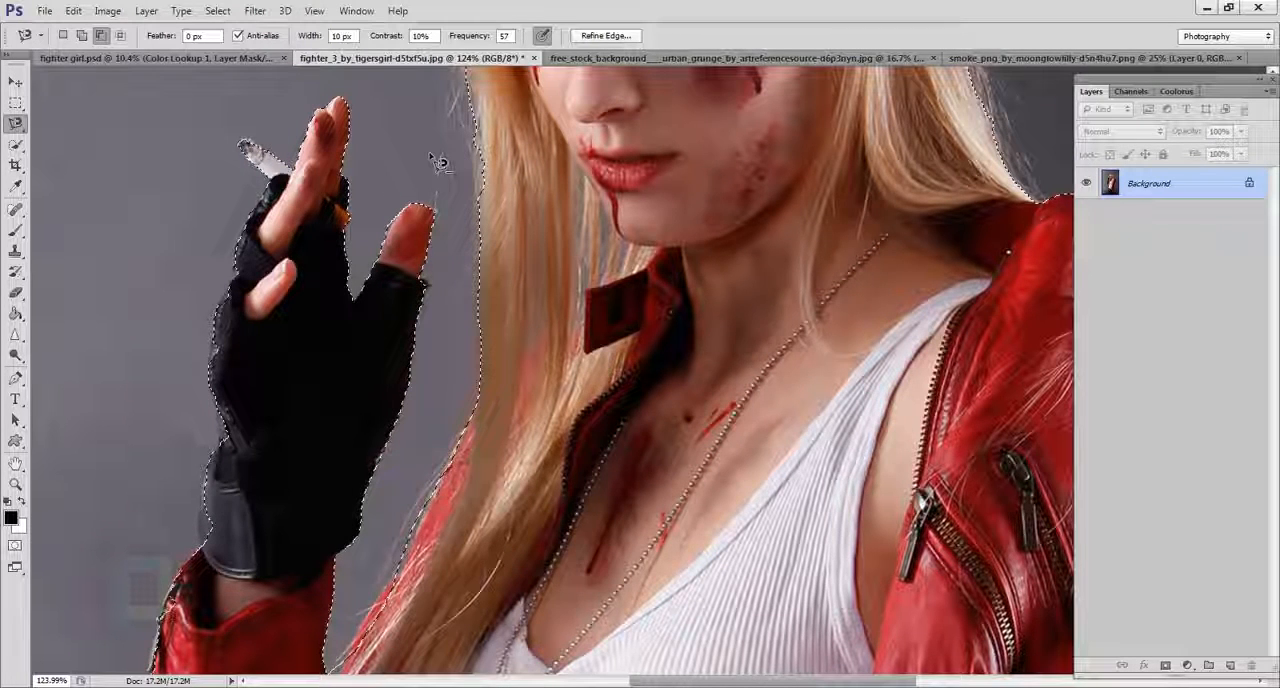
Subtract the dark background between the jeans leg and the lowered gloved hand, following the fingertips, from the selection with the Magnetic Lasso.
scroll(435, 162, "down", 2)
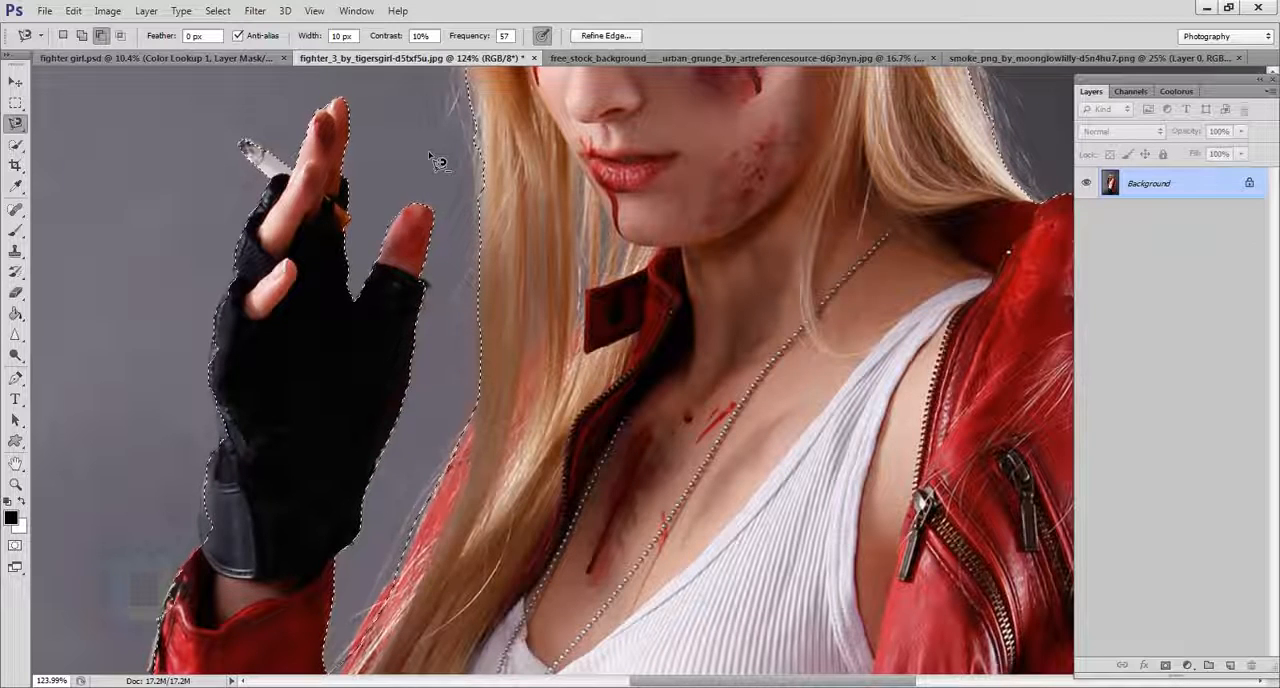
scroll(437, 163, "down", 1)
scroll(472, 216, "down", 2)
left_click_drag(520, 491, 403, 200)
scroll(429, 517, "up", 5)
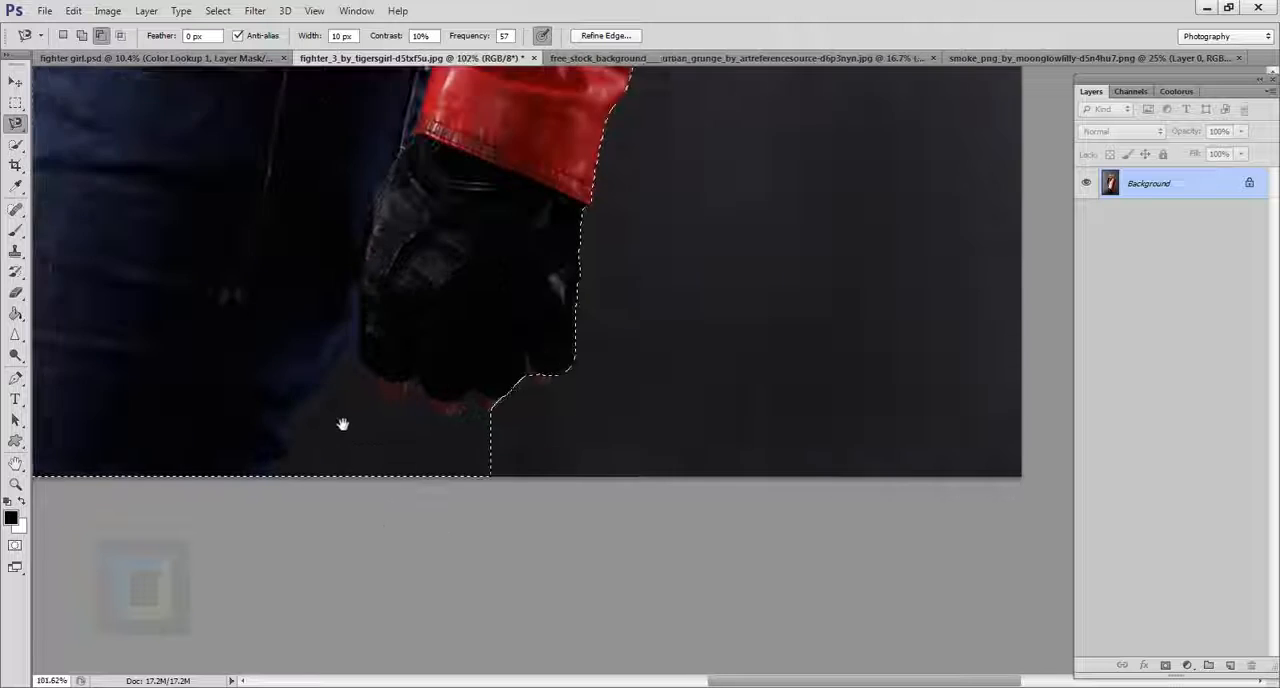
left_click(377, 434)
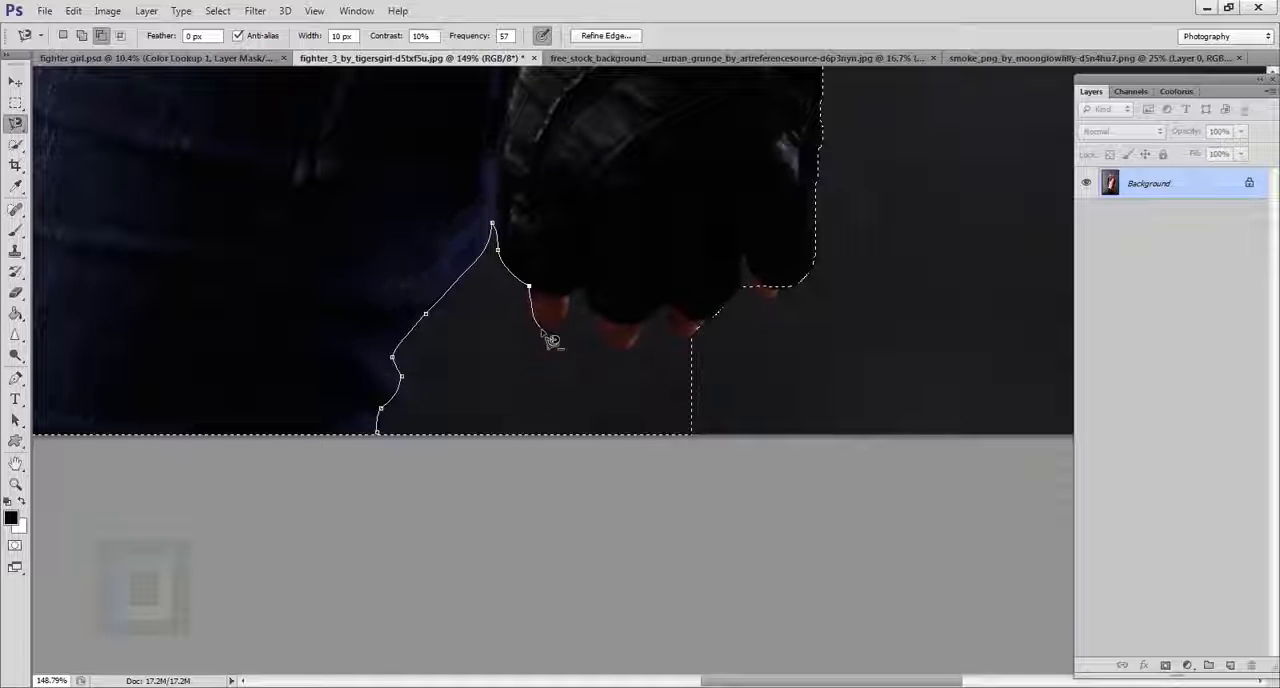
key("BackSpace")
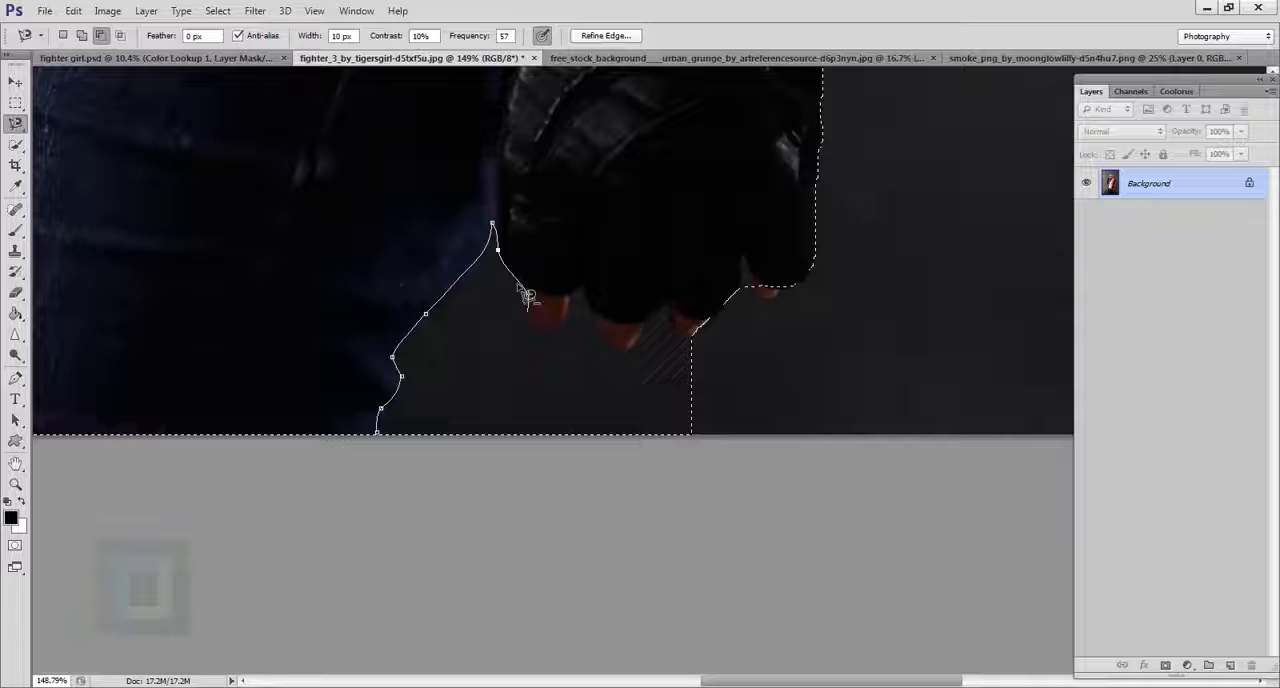
left_click(545, 330)
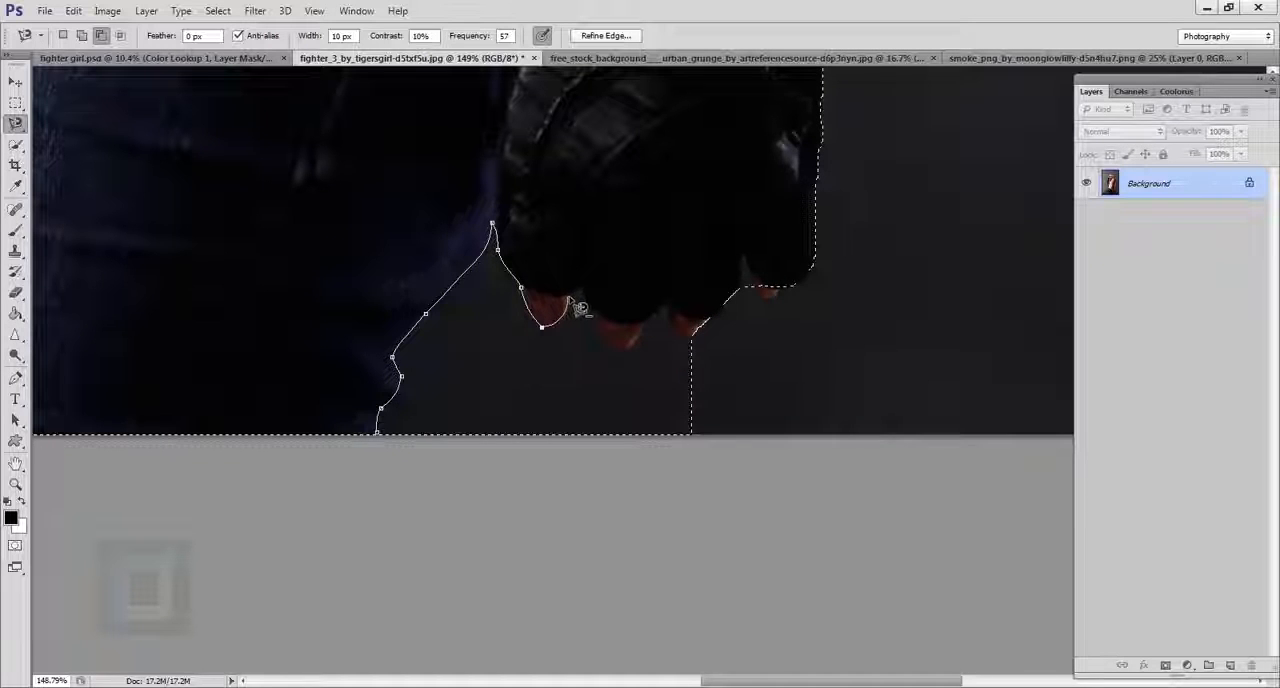
left_click(568, 296)
left_click(583, 287)
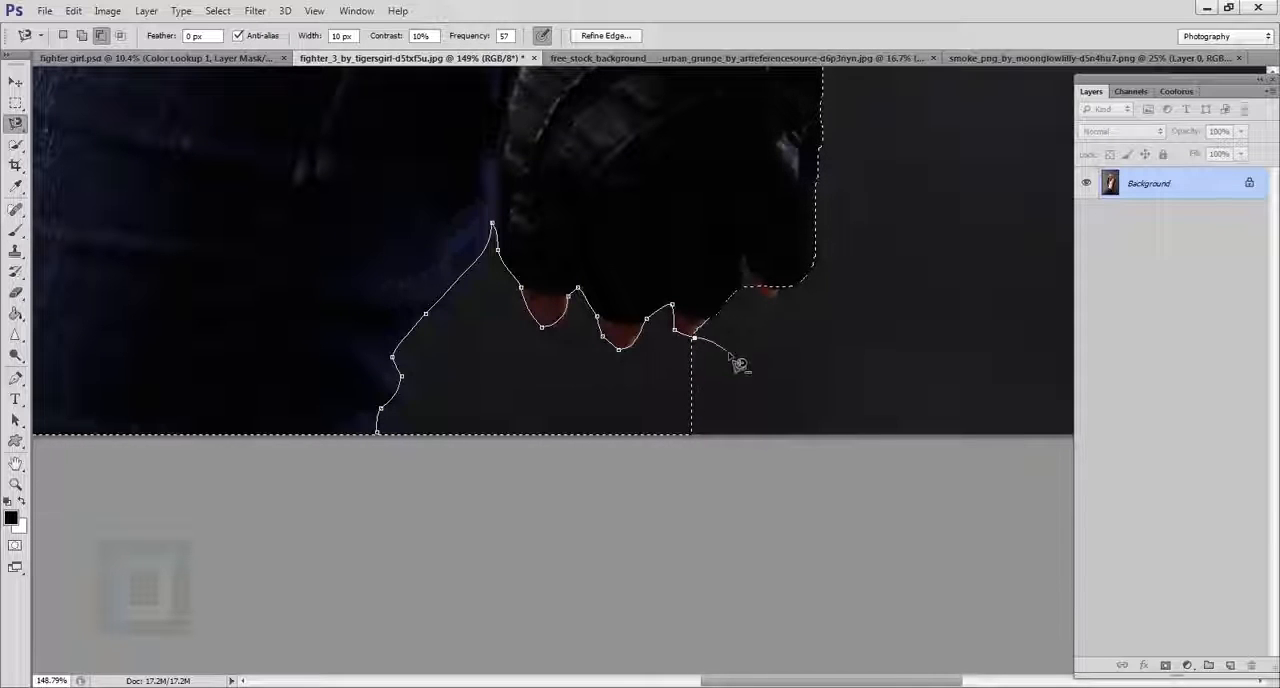
double_click(408, 500)
scroll(508, 452, "down", 3)
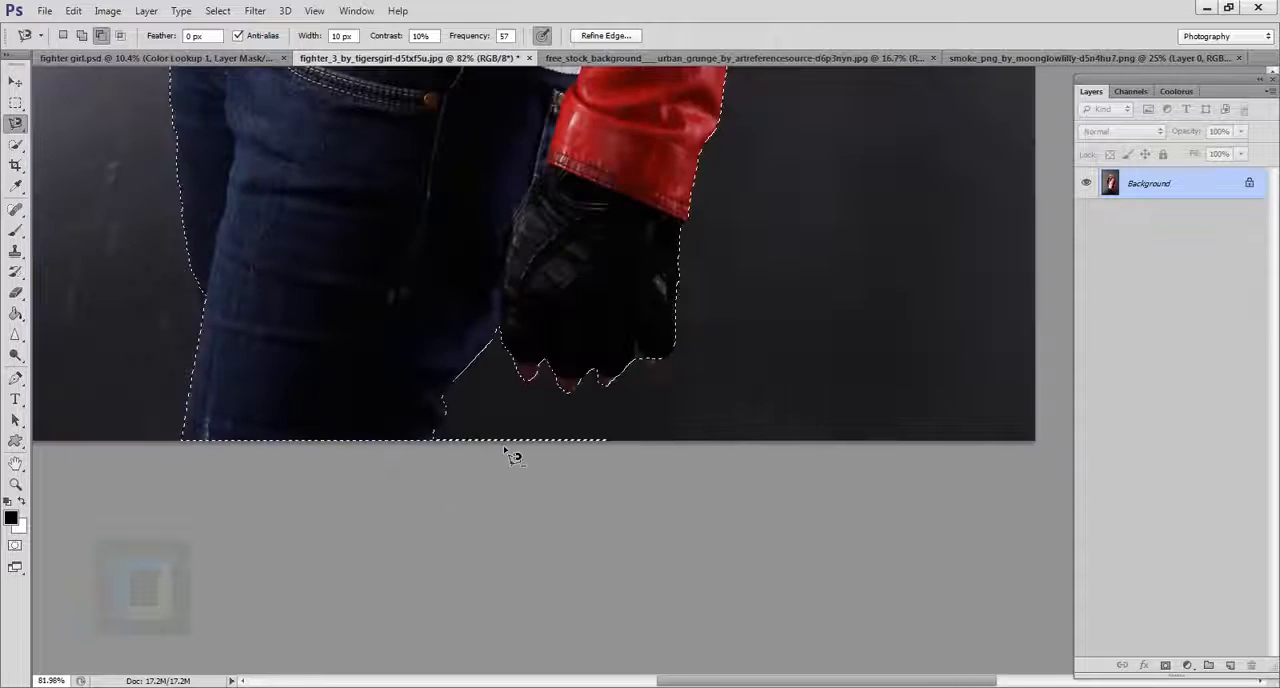
scroll(512, 452, "down", 4)
scroll(766, 571, "up", 2)
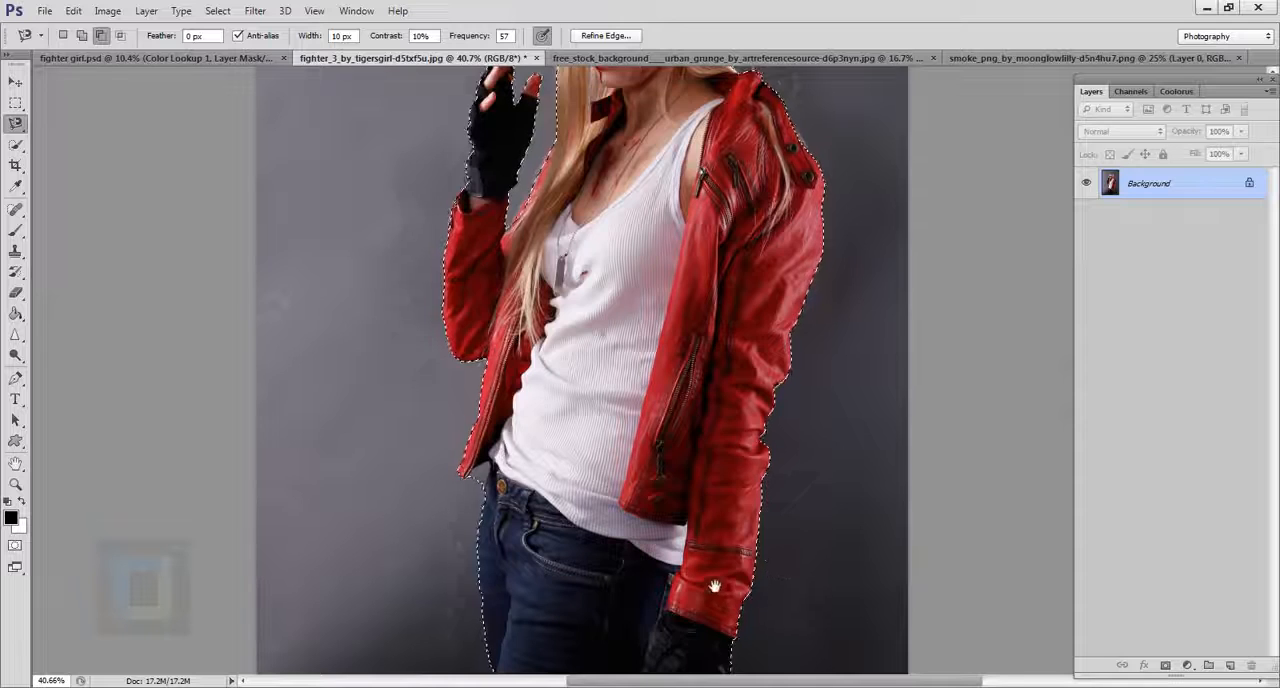
left_click_drag(714, 586, 624, 326)
scroll(650, 445, "up", 4)
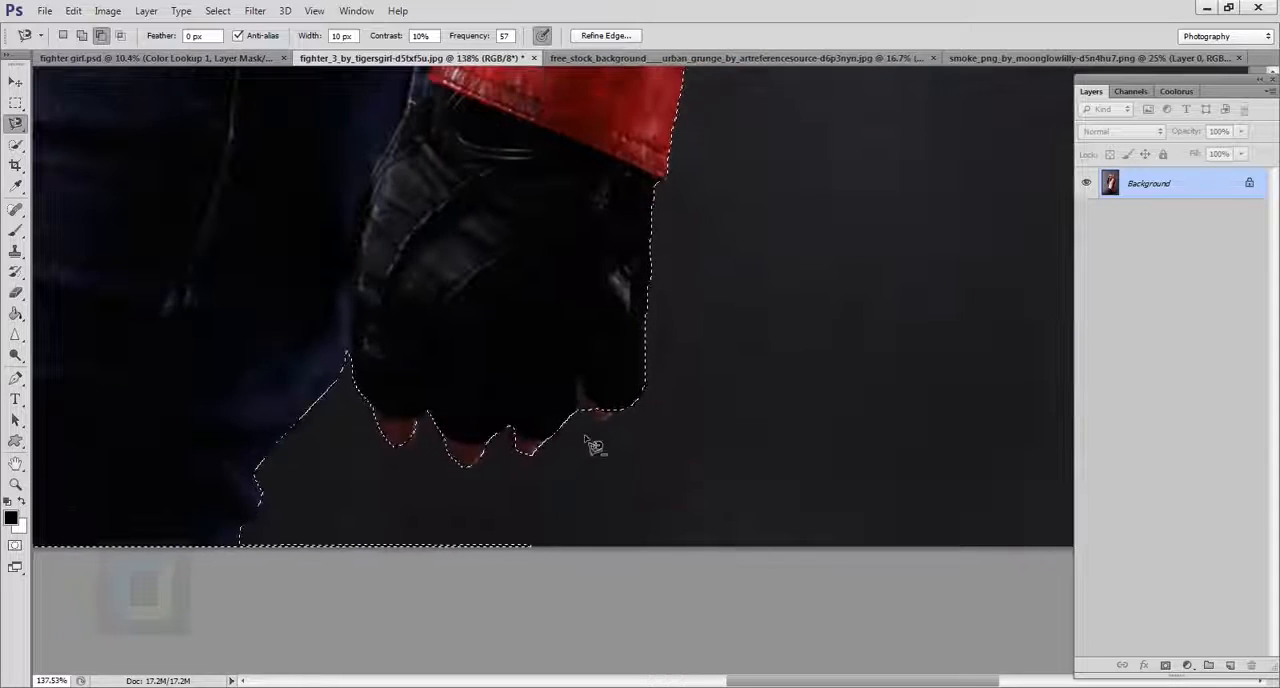
scroll(594, 445, "down", 2)
scroll(610, 450, "up", 2)
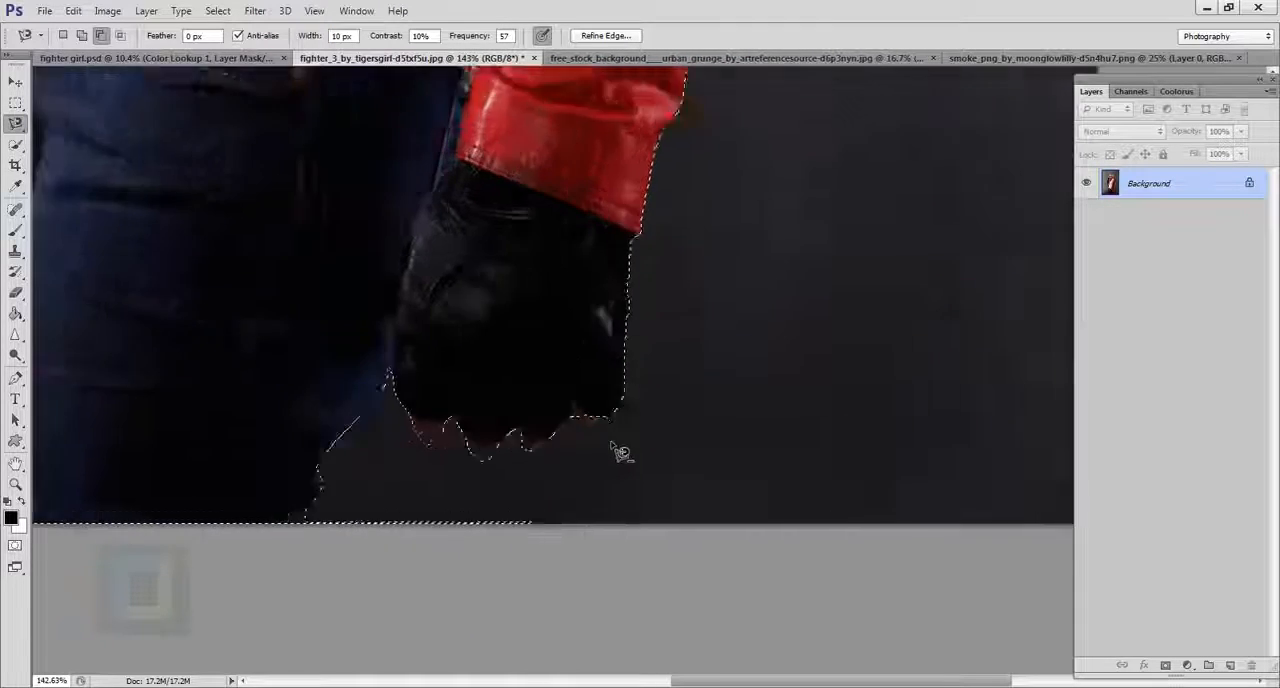
left_click(217, 541)
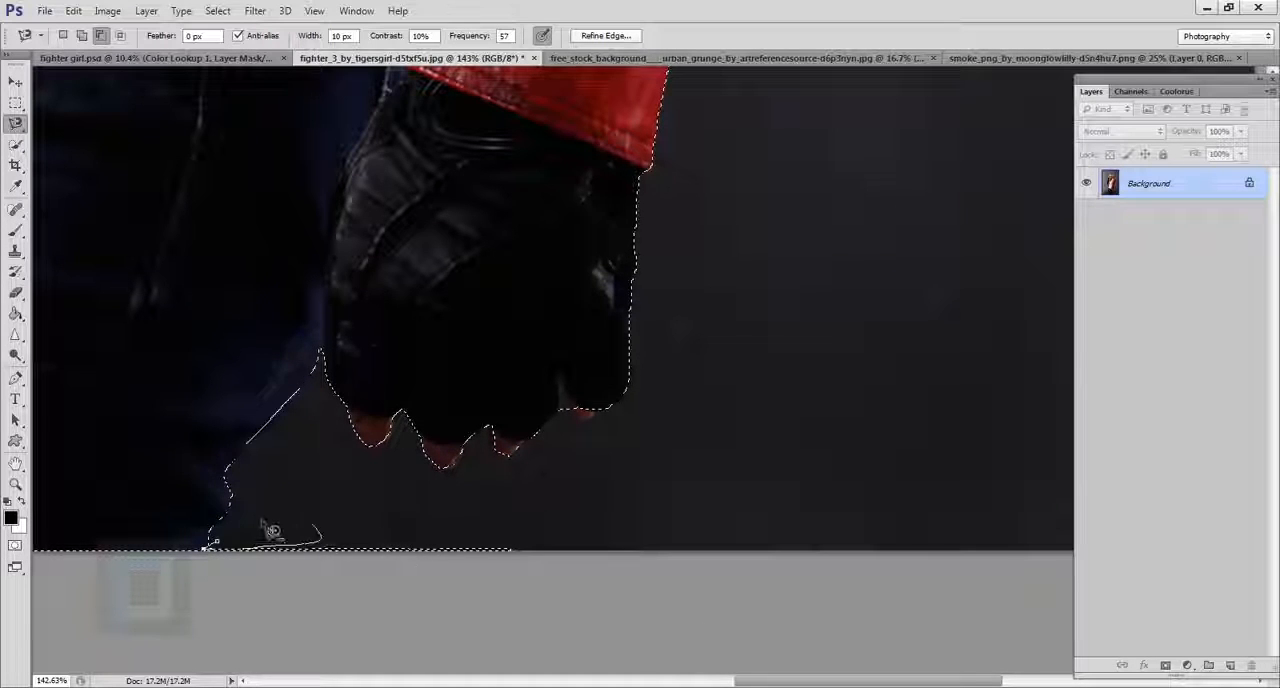
Subtract the leftover sliver along the photo's lower edge beneath the gloved hand from the selection with the Polygonal Lasso.
left_click(15, 122)
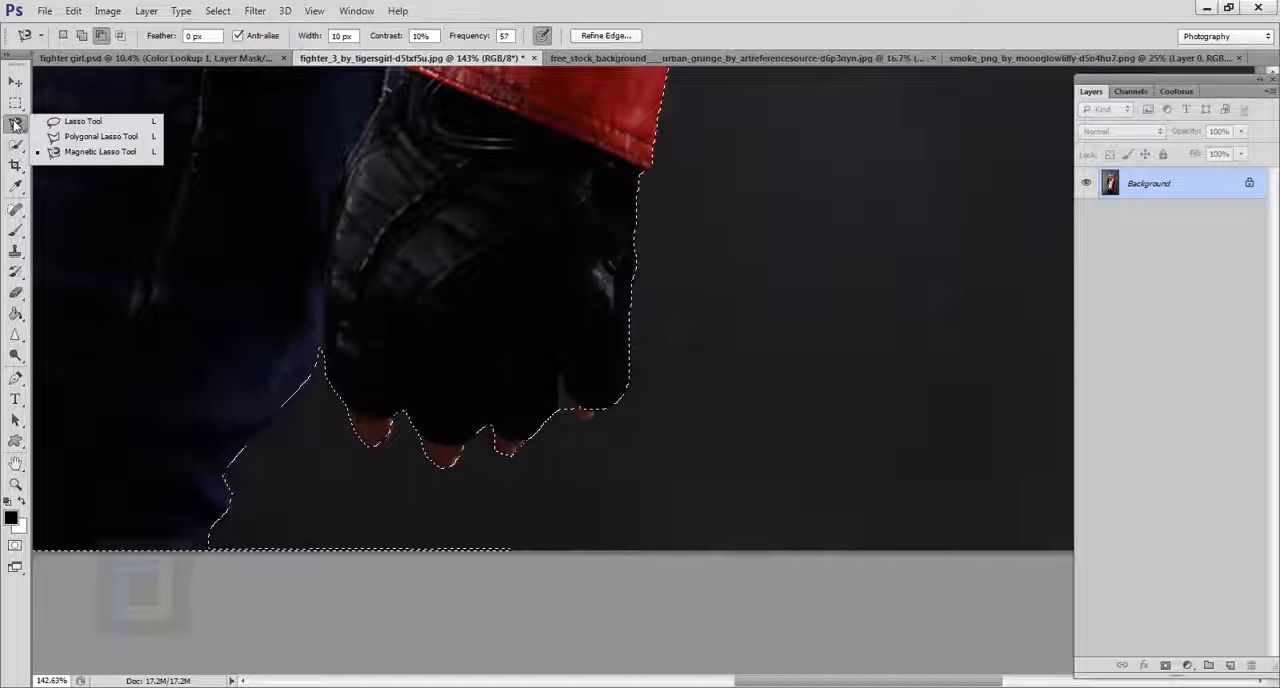
left_click(68, 141)
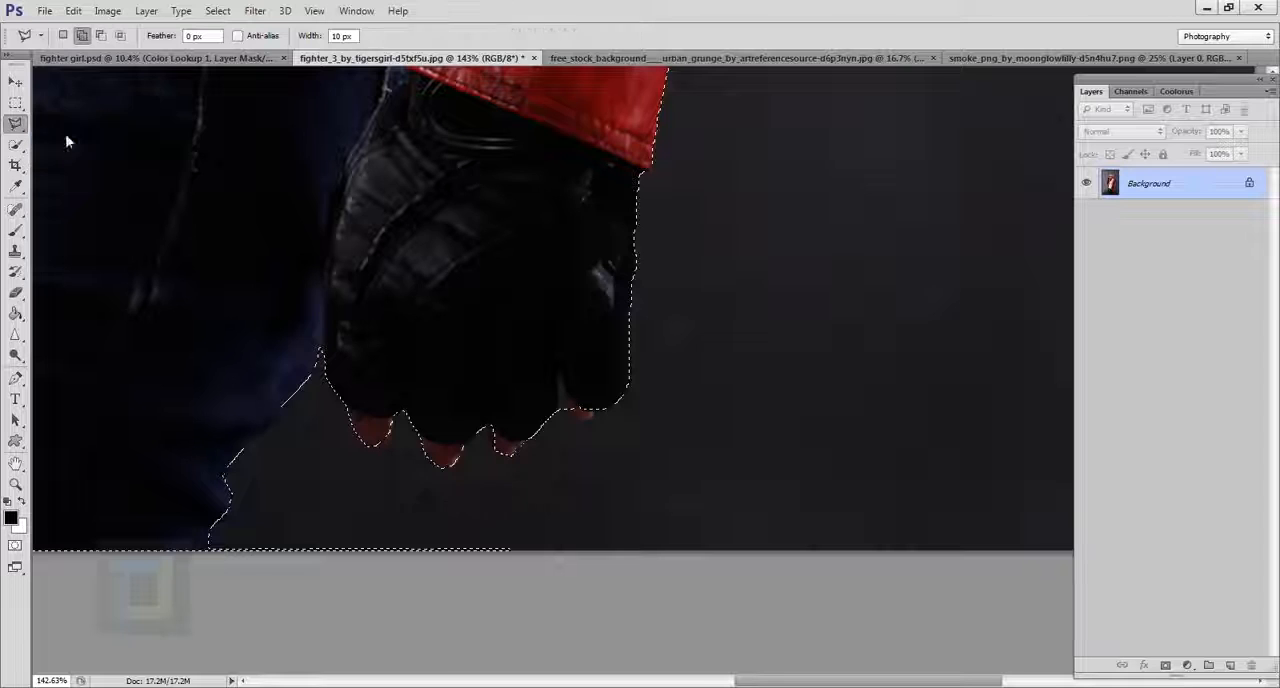
left_click(101, 35)
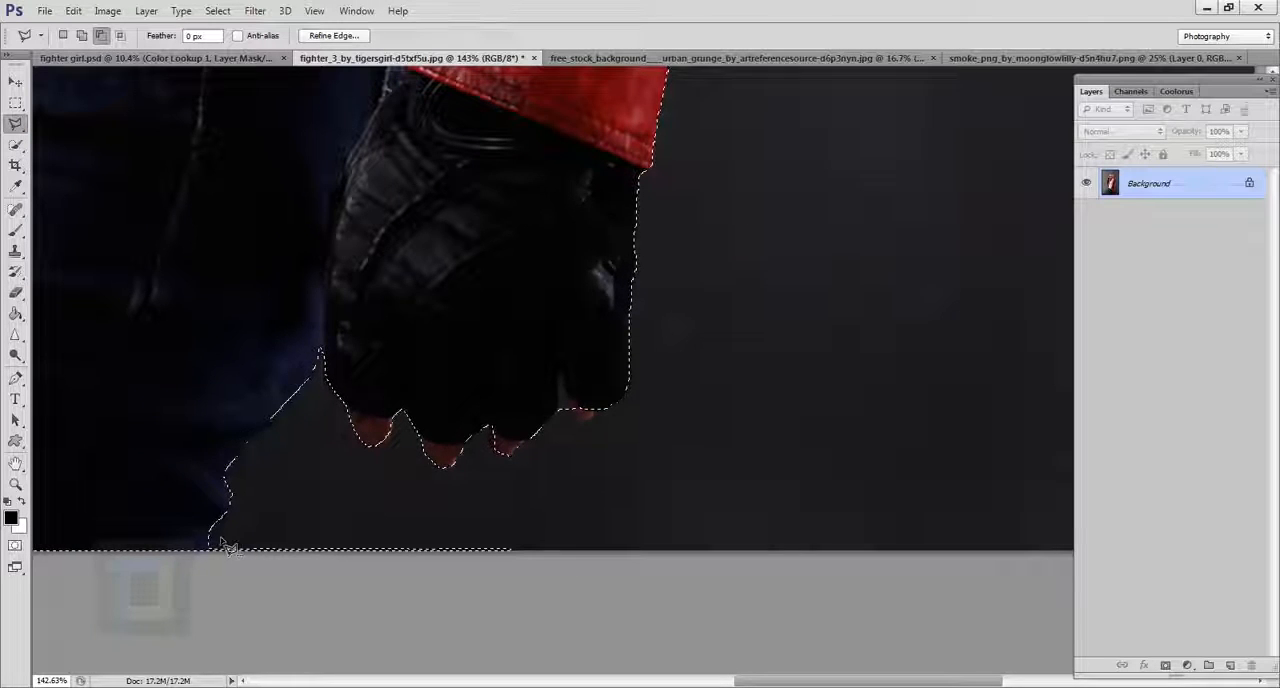
left_click(213, 547)
left_click(200, 590)
left_click(608, 618)
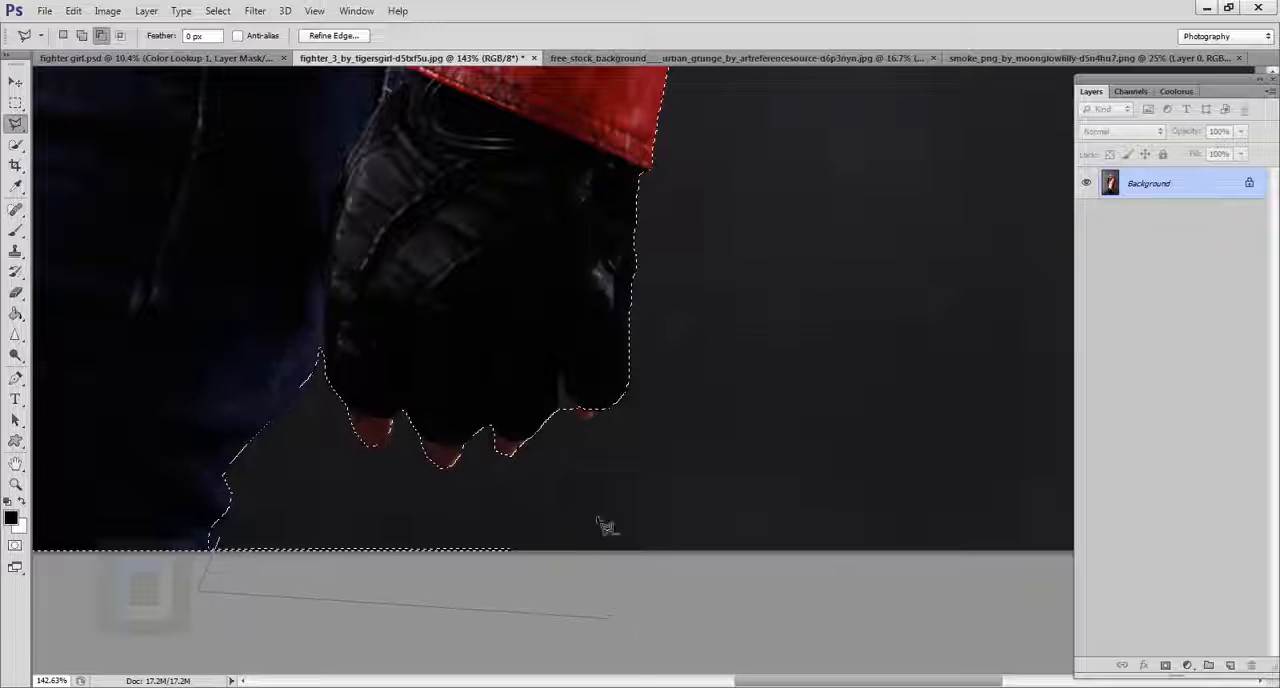
left_click(592, 500)
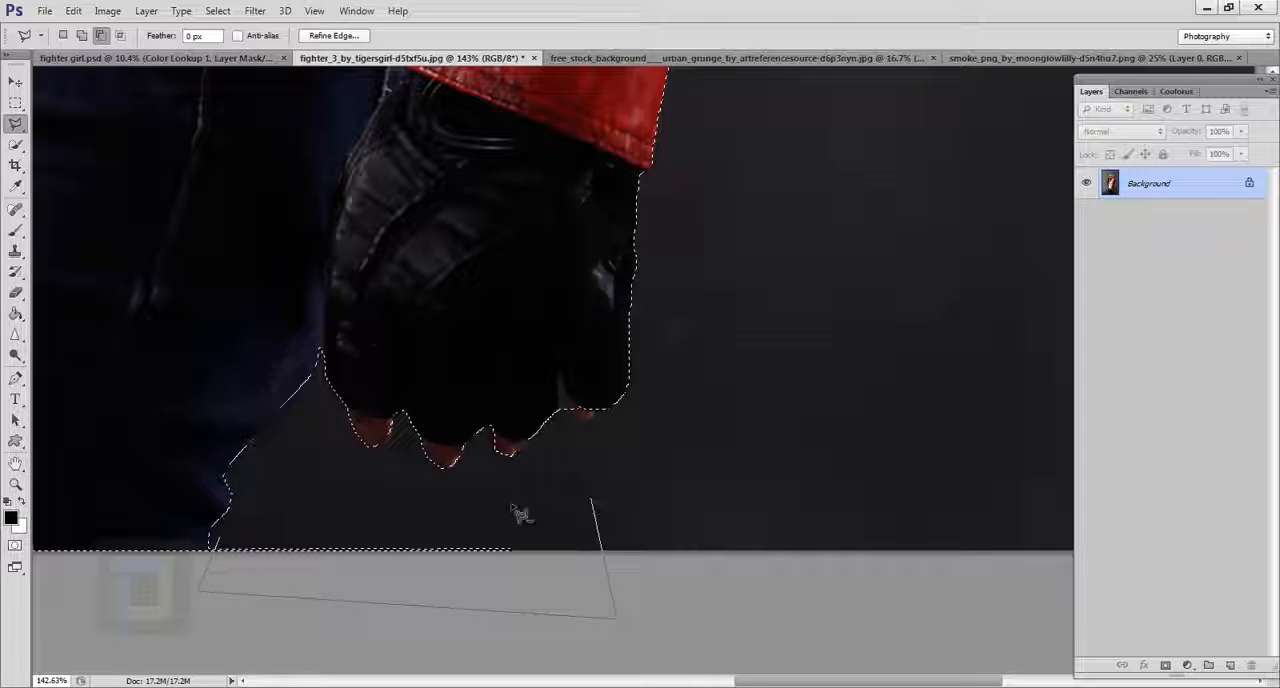
left_click(235, 546)
Add a layer mask from the finished selection to hide the studio background around the woman.
scroll(232, 545, "down", 5)
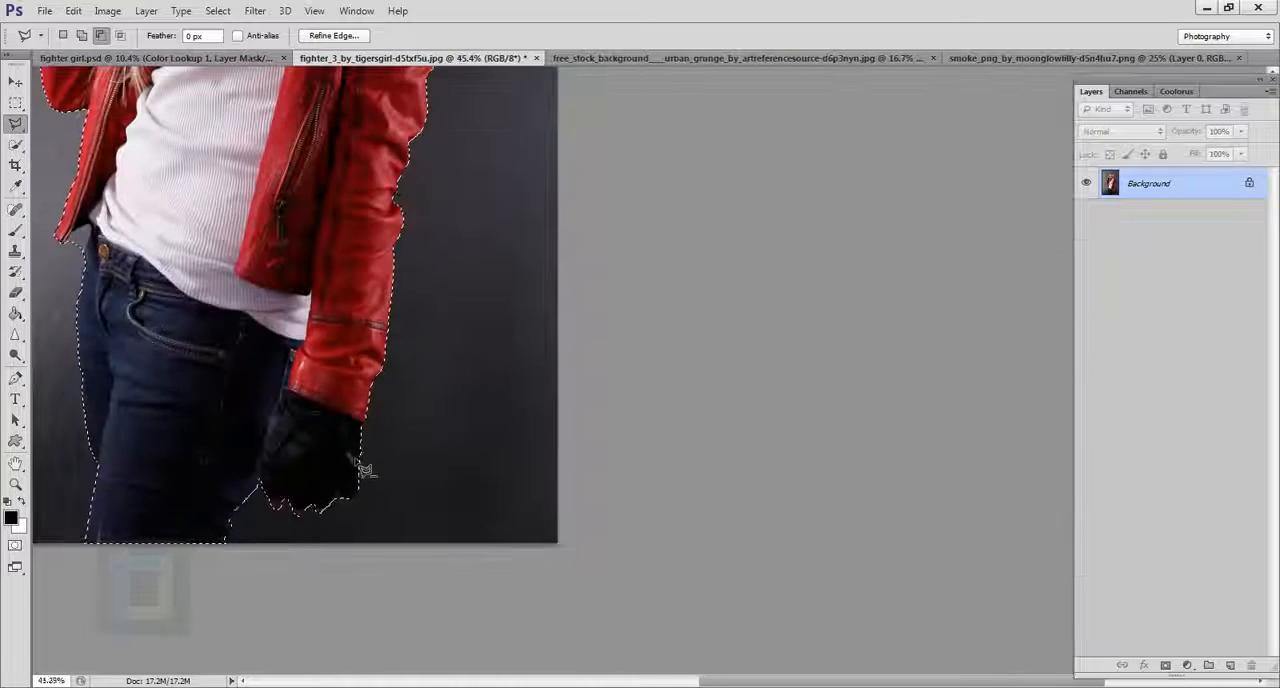
scroll(365, 470, "down", 3)
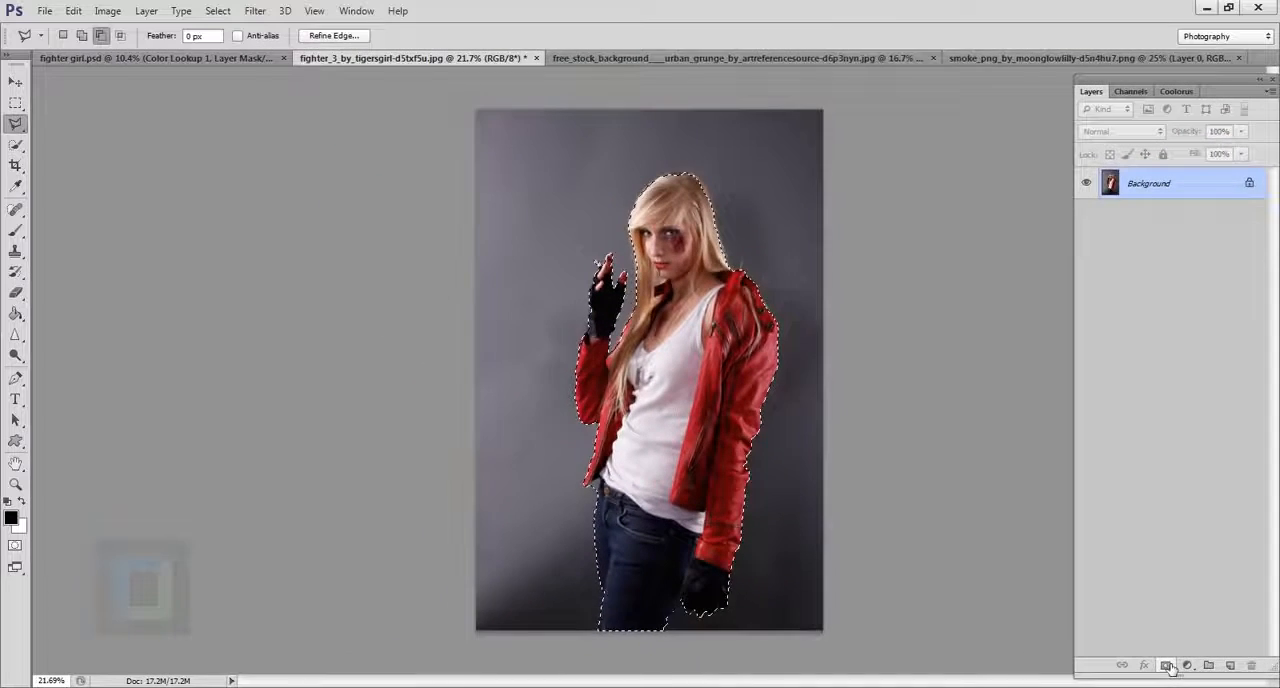
left_click(1108, 656)
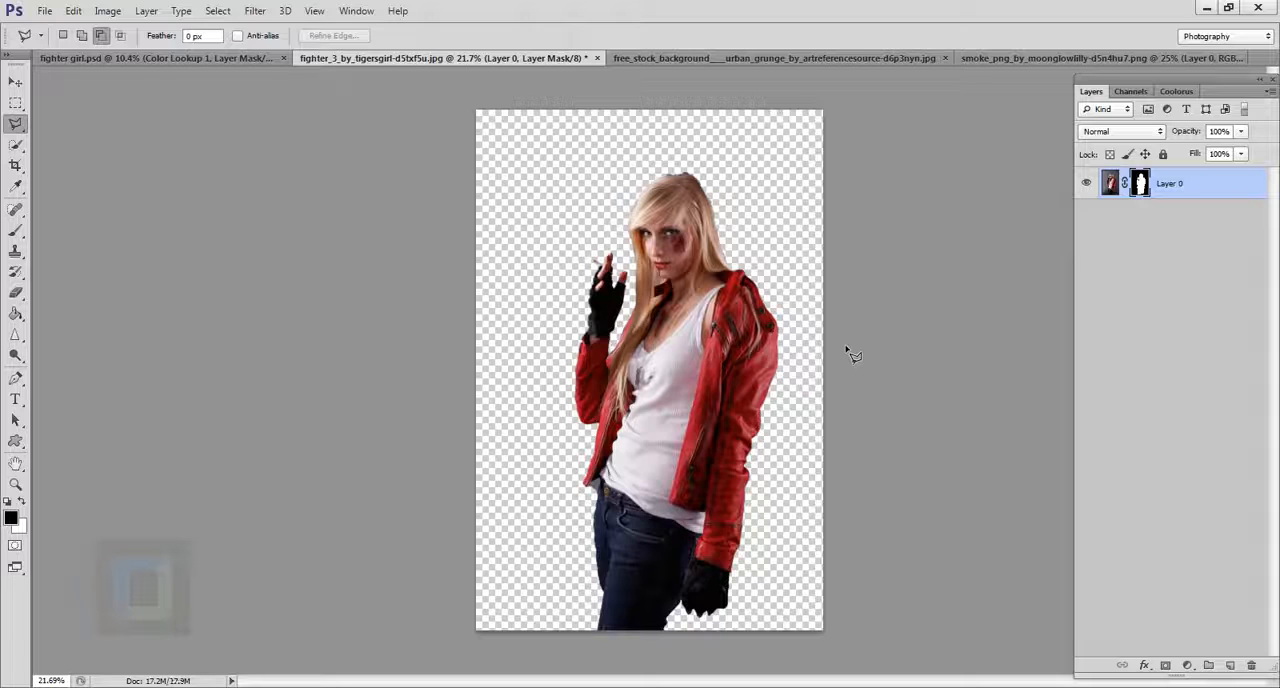
Copy the entire urban grunge street photo into the fighter_3 document and place it beneath the masked woman layer.
left_click(745, 57)
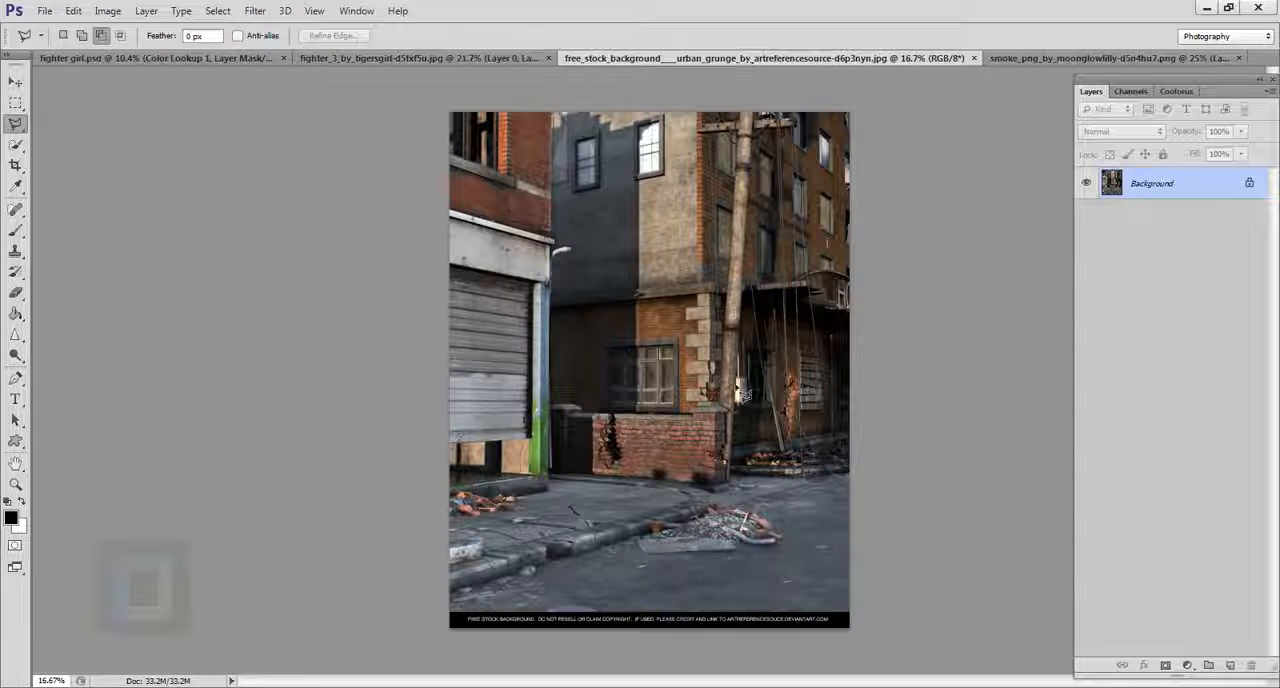
key("ctrl+a")
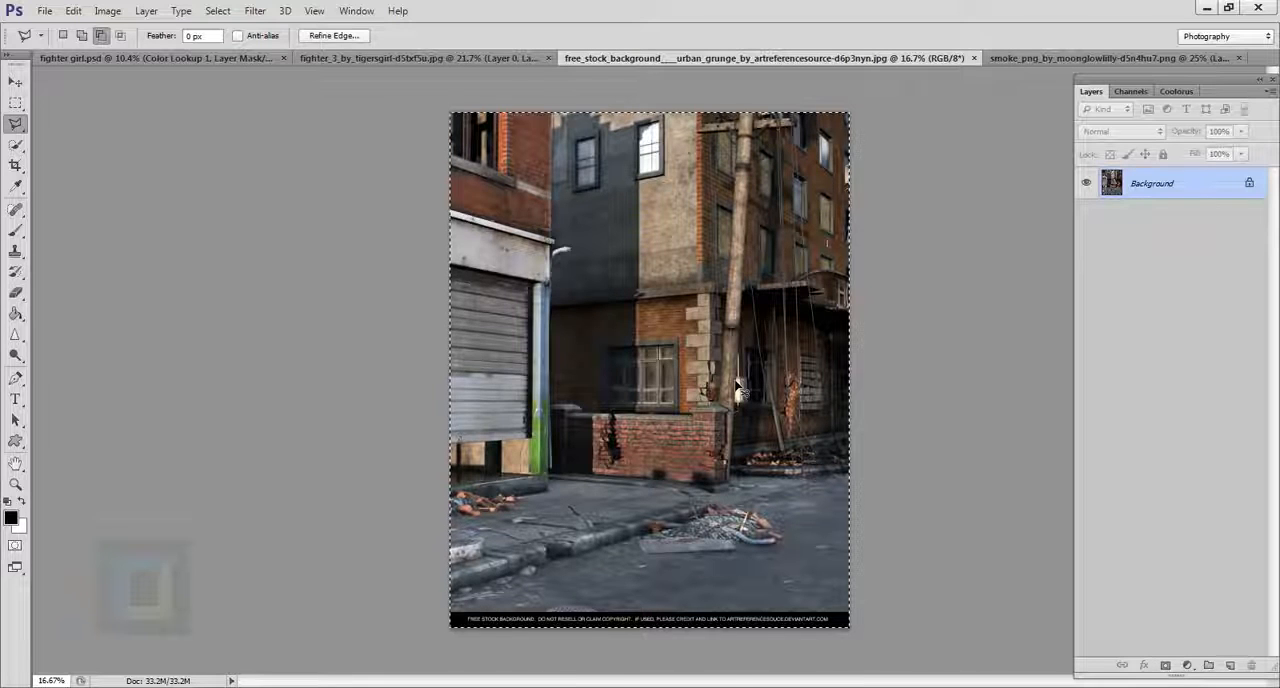
key("ctrl+c")
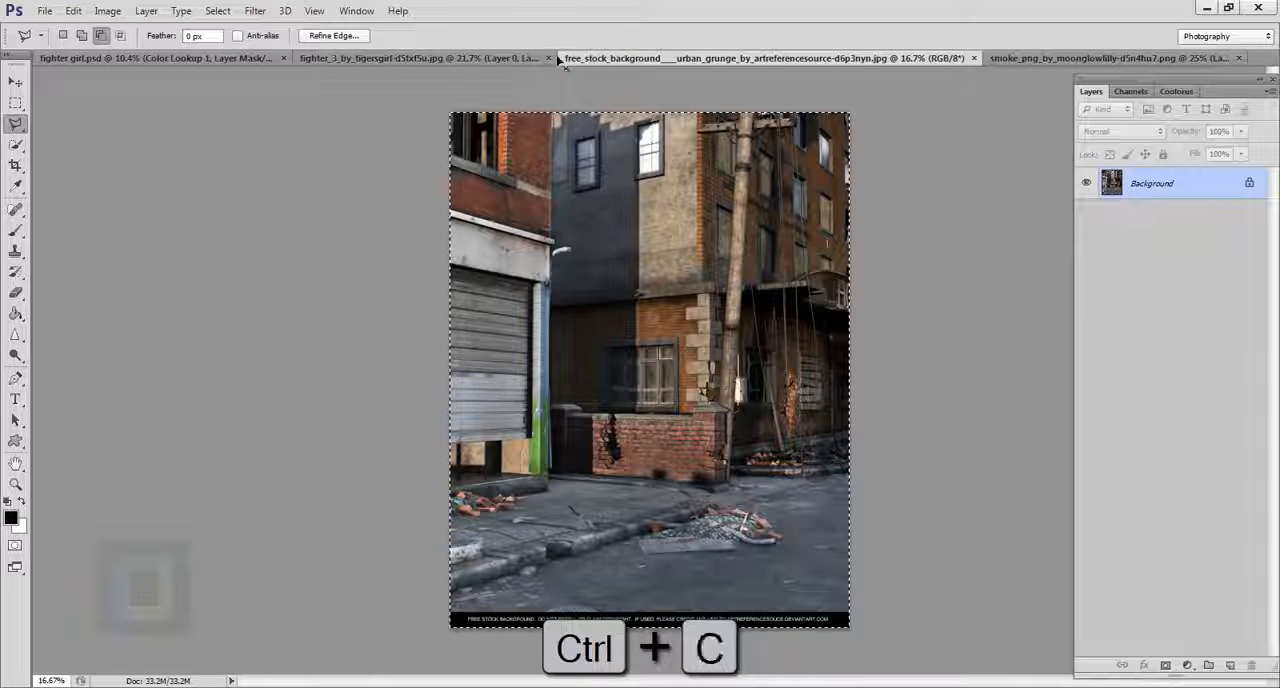
left_click(531, 60)
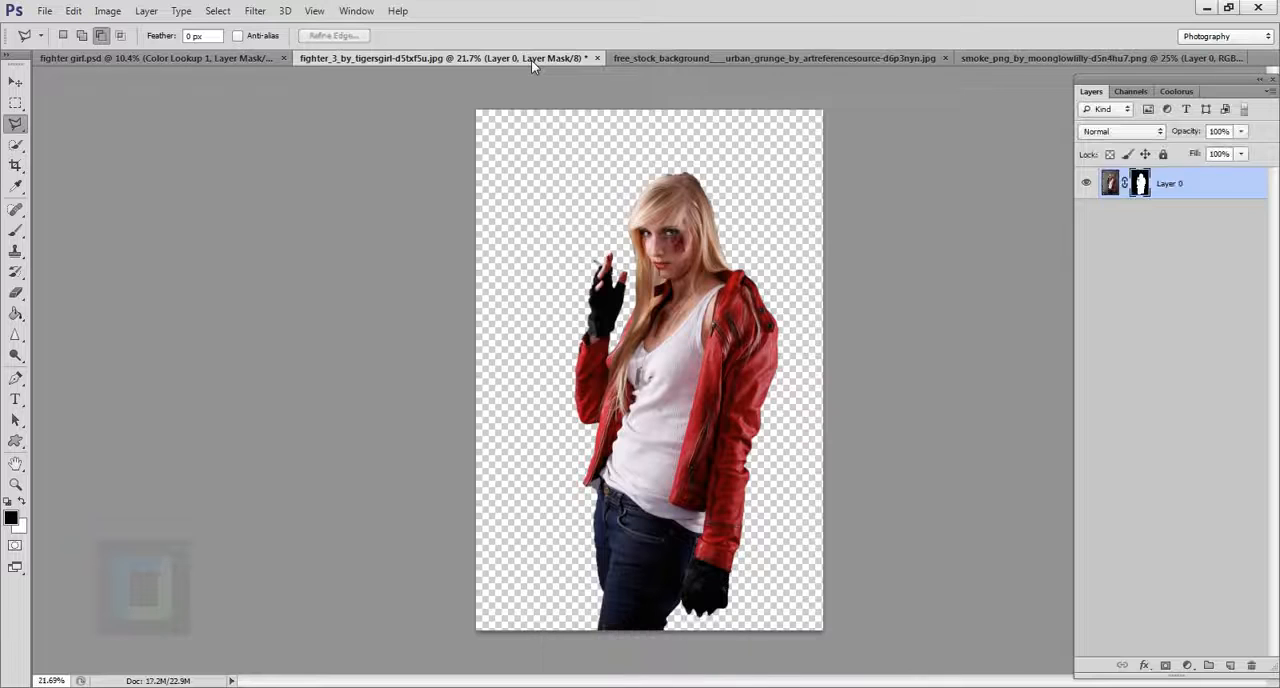
key("ctrl+v")
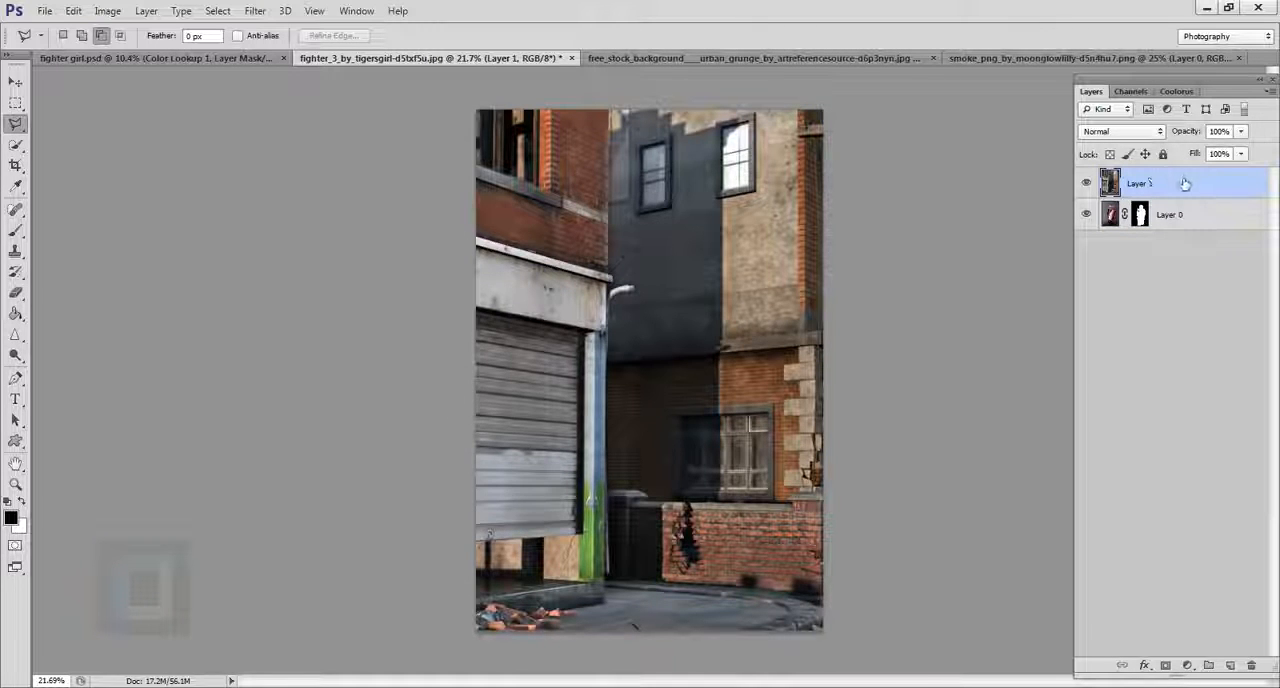
left_click_drag(1184, 183, 1170, 300)
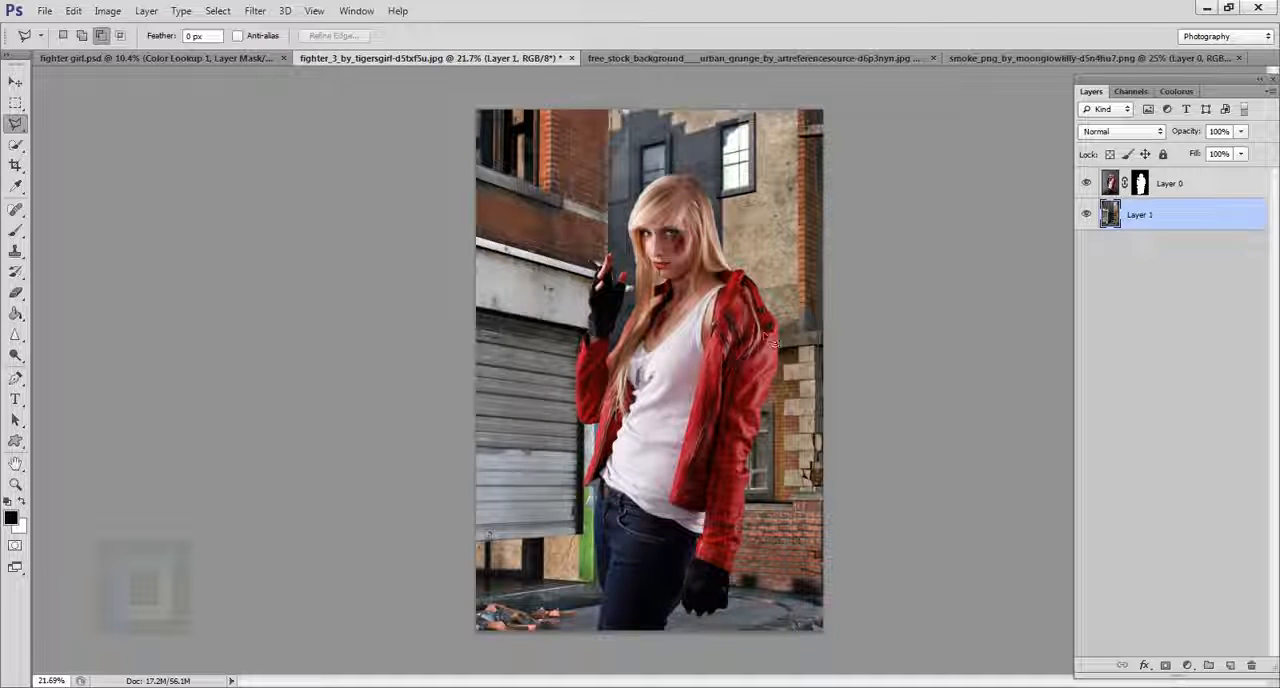
Duplicate the masked woman layer and rename the original layer "backup".
left_click(1184, 186)
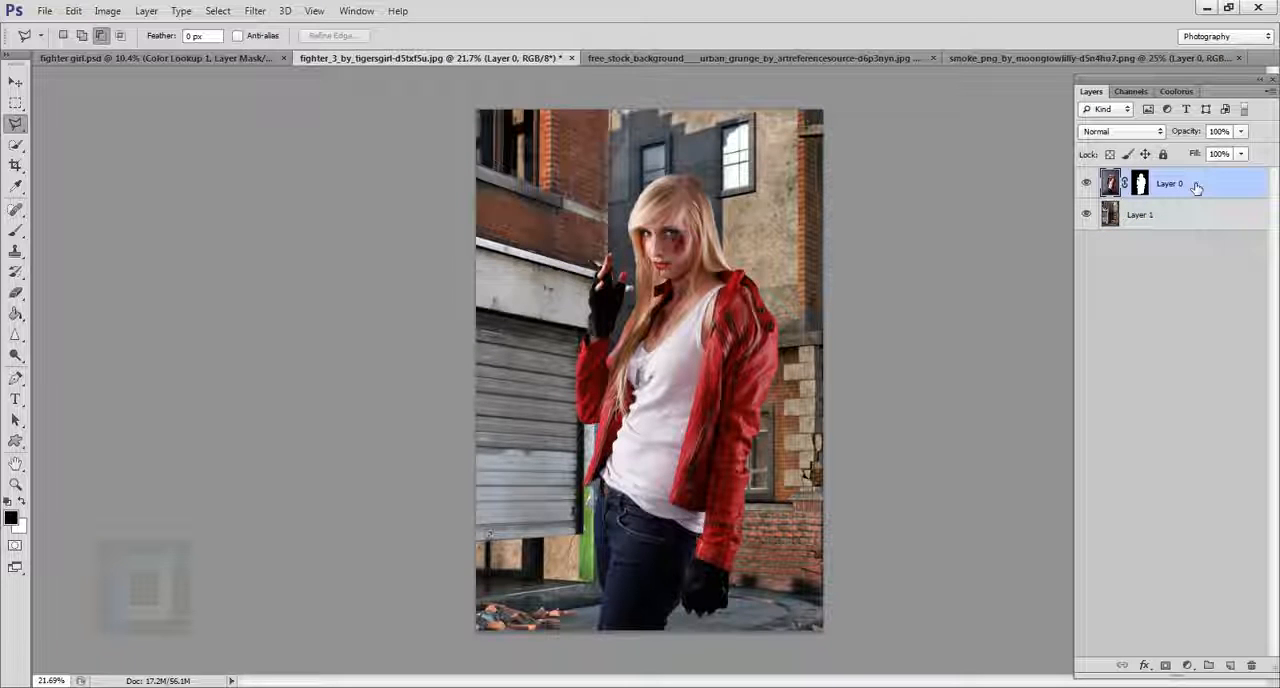
key("ctrl+j")
left_click(1183, 218)
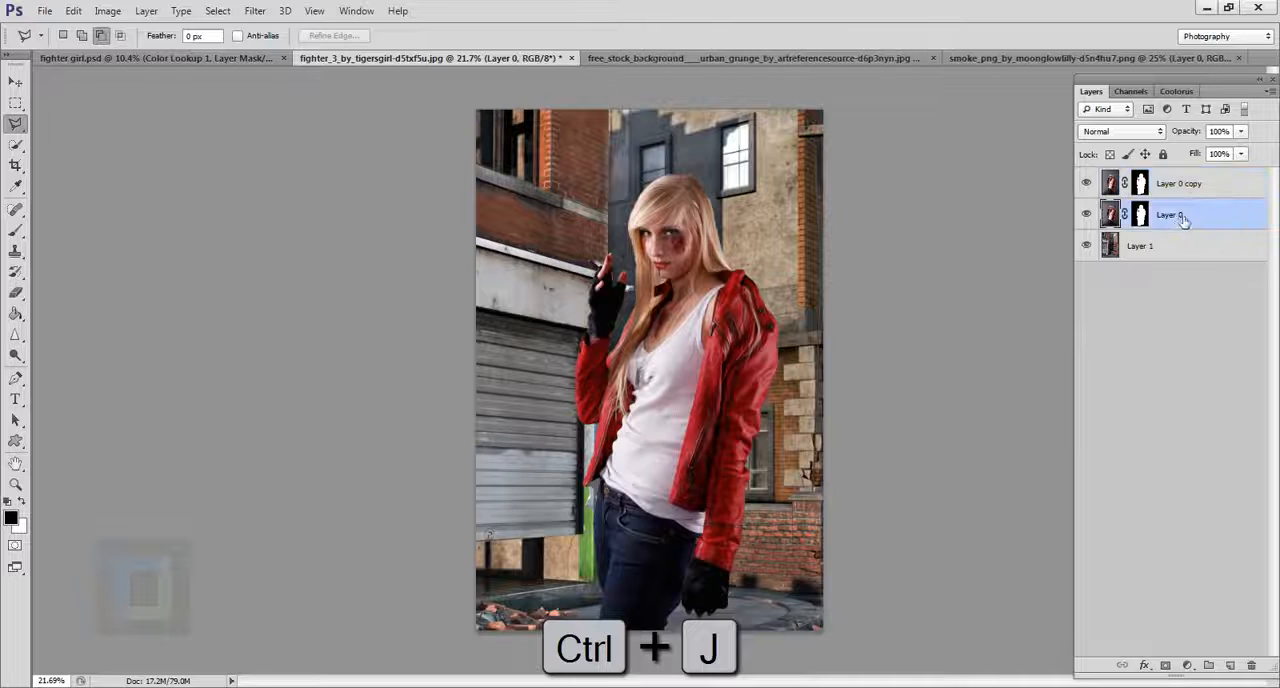
double_click(1179, 218)
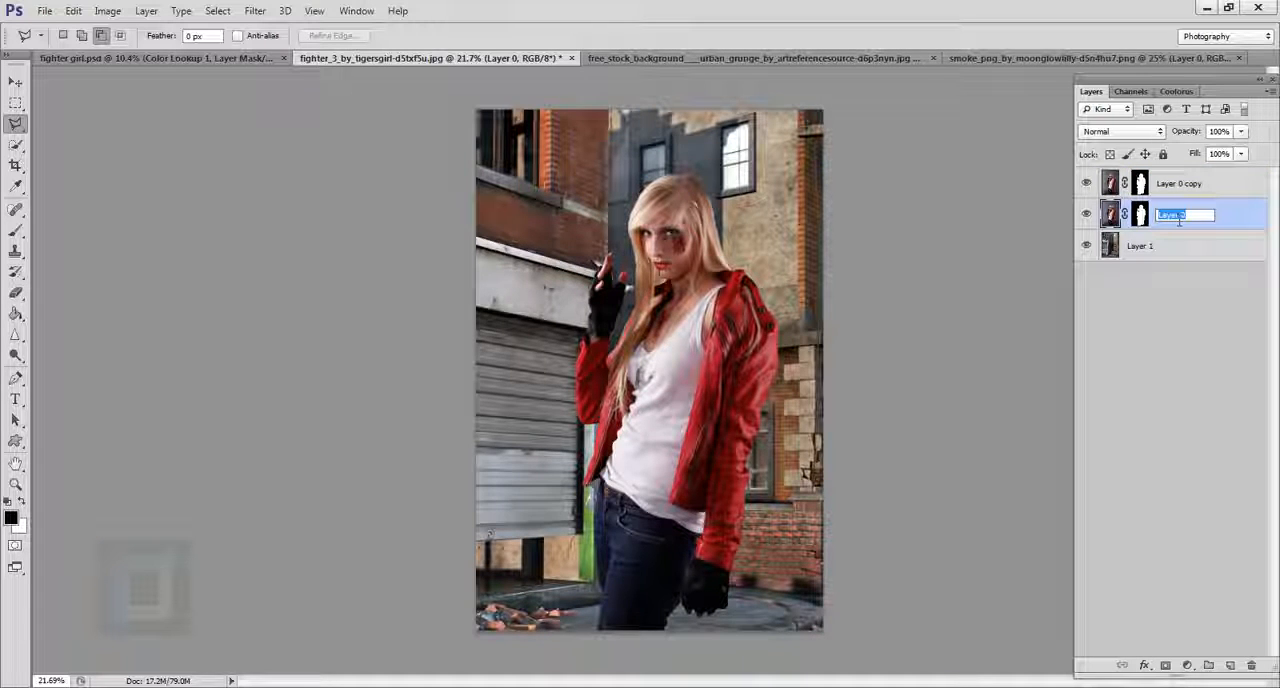
type("bac")
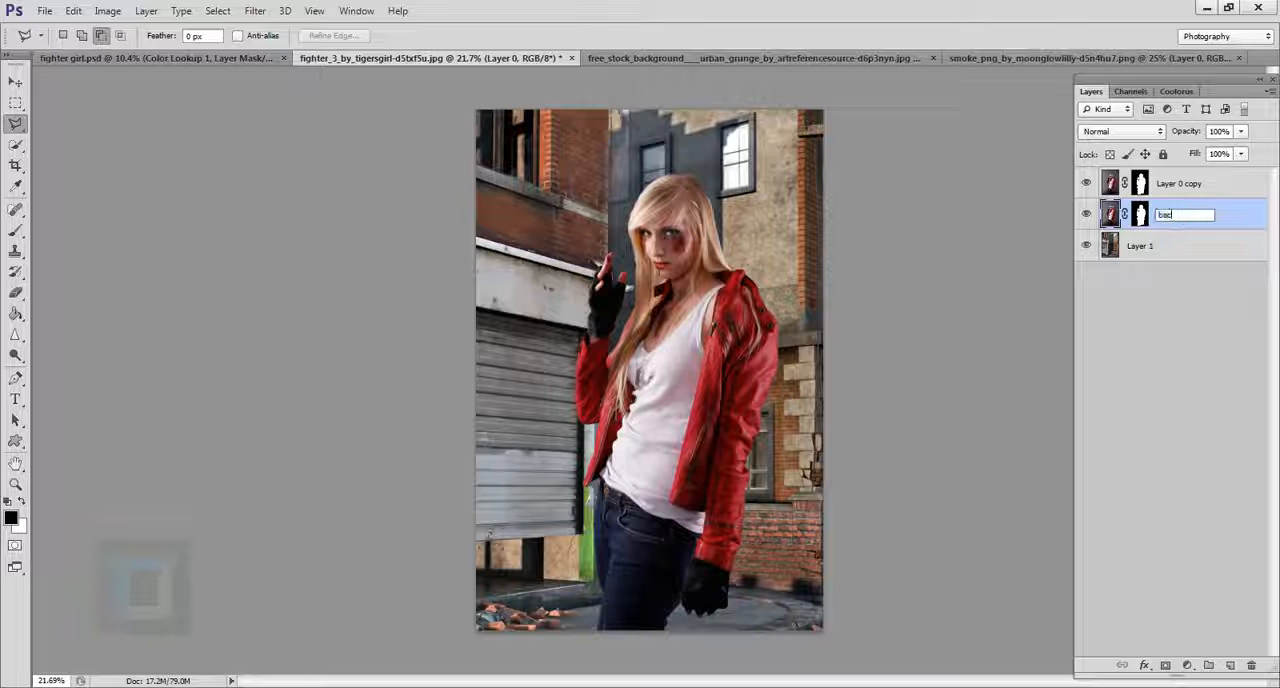
type("kg")
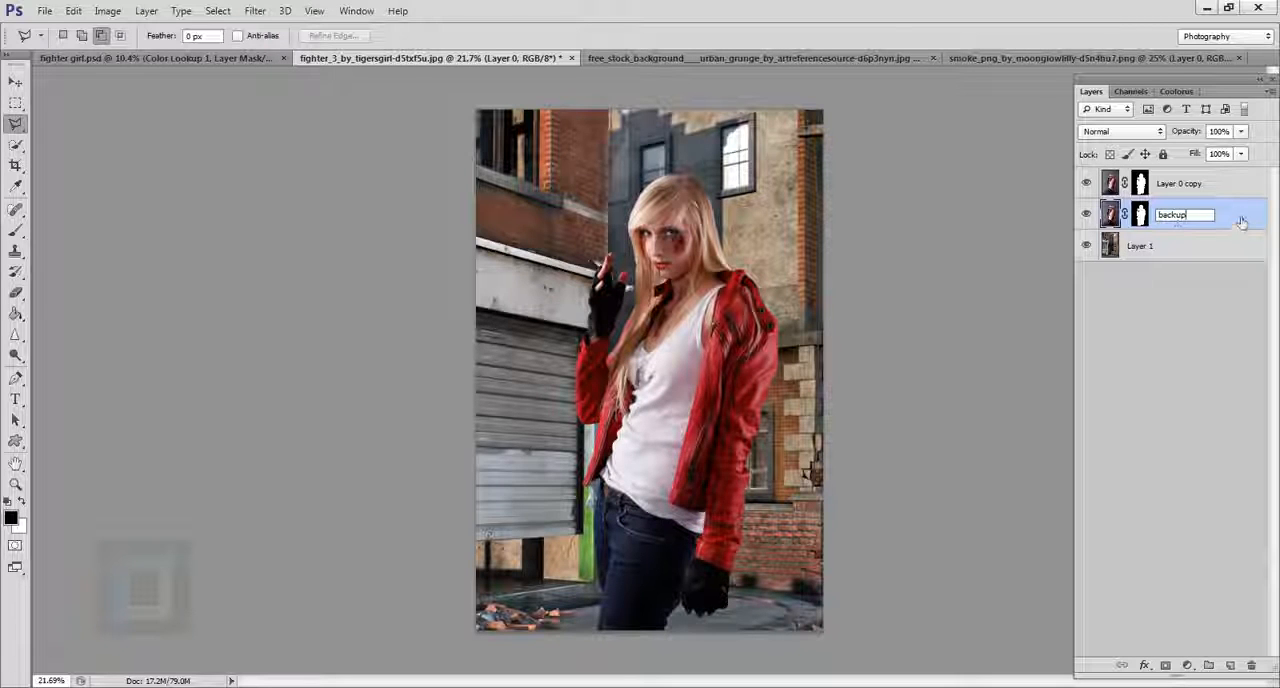
key("Return")
Move the backup layer beneath the street layer and hide it, keeping the street background visible.
left_click_drag(1177, 214, 1177, 299)
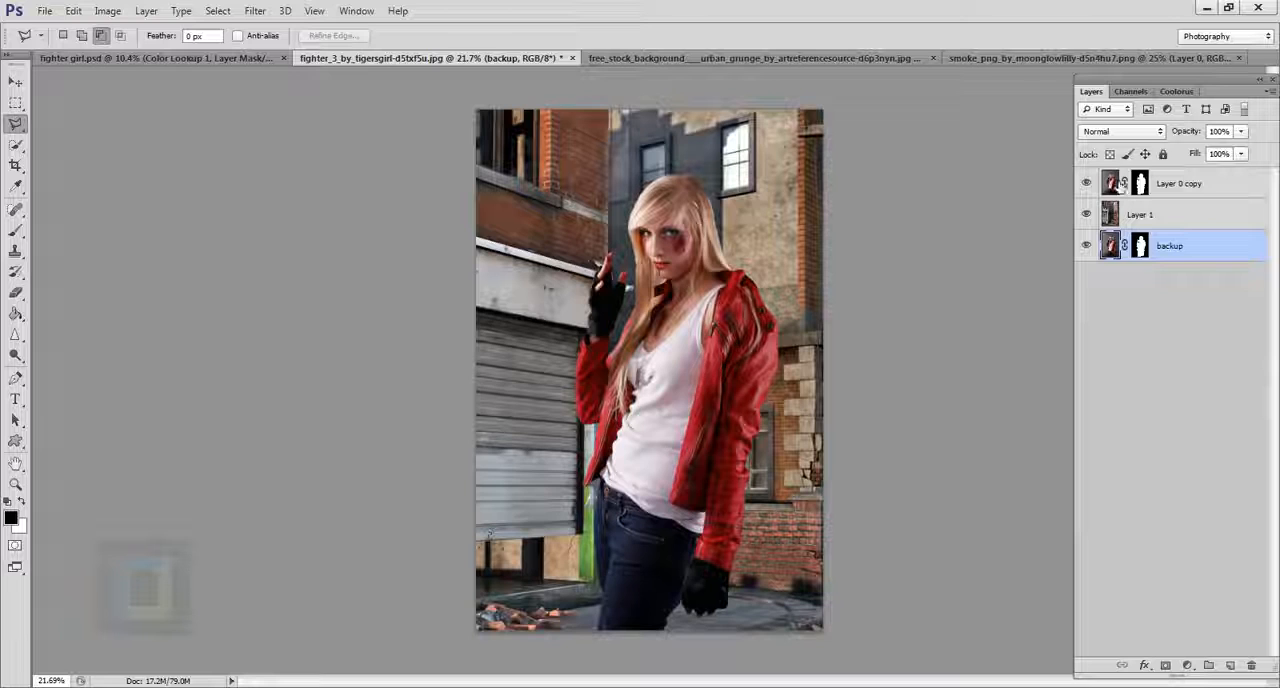
left_click(1112, 183)
key("v")
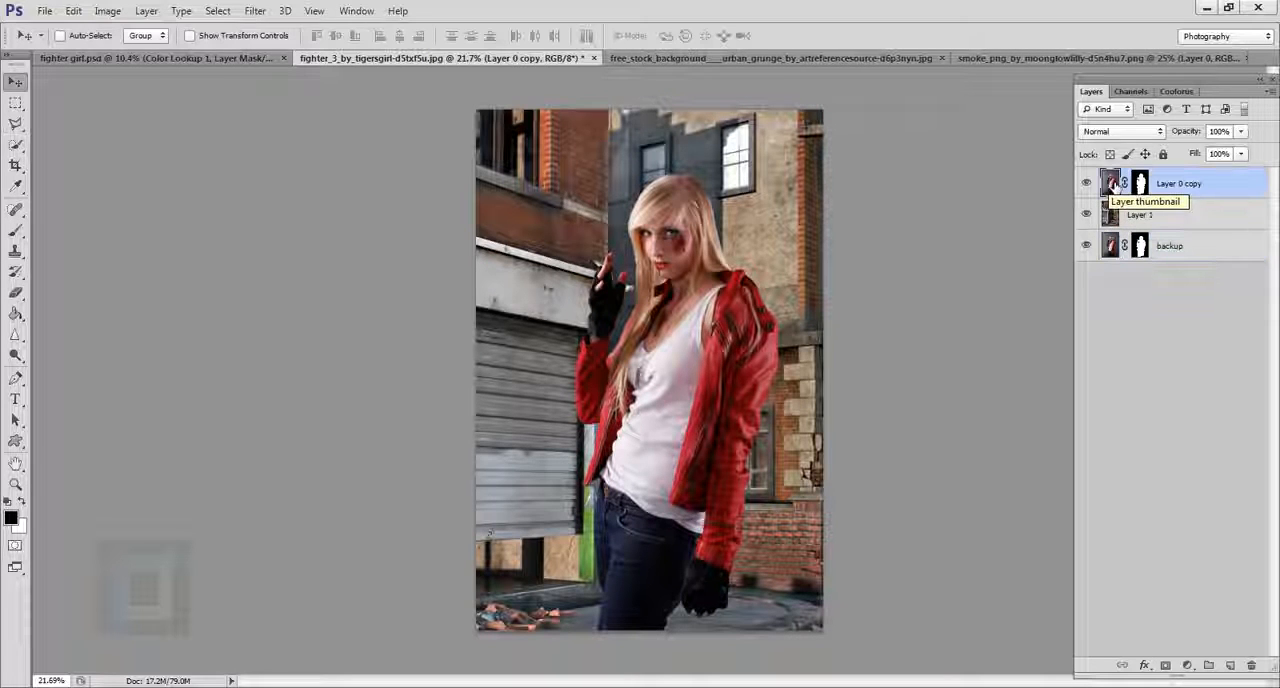
left_click(1113, 219)
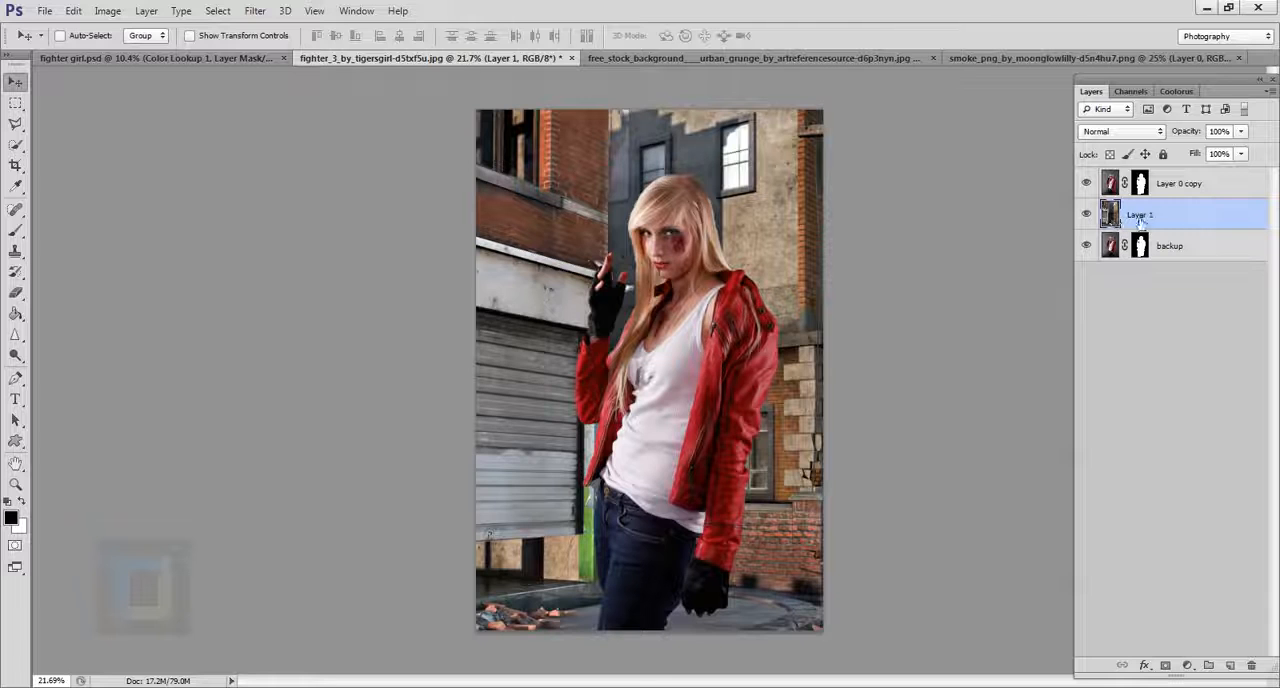
left_click(1086, 214, "alt")
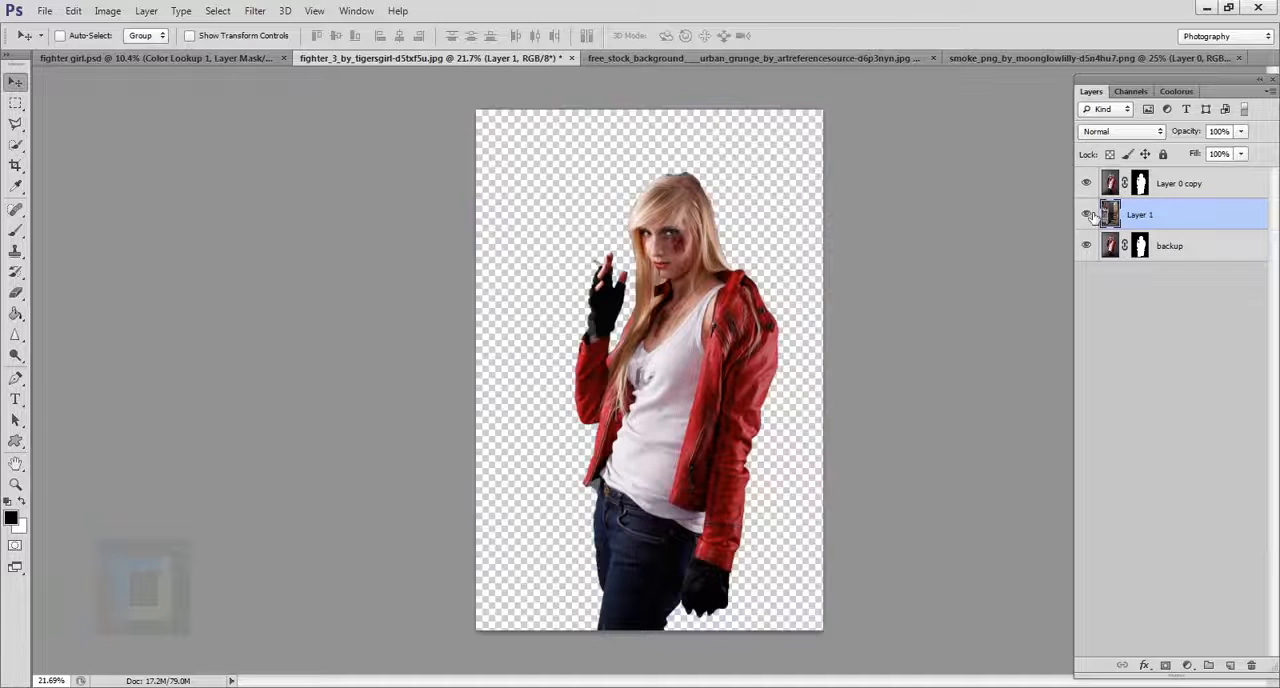
left_click(1086, 214, "alt")
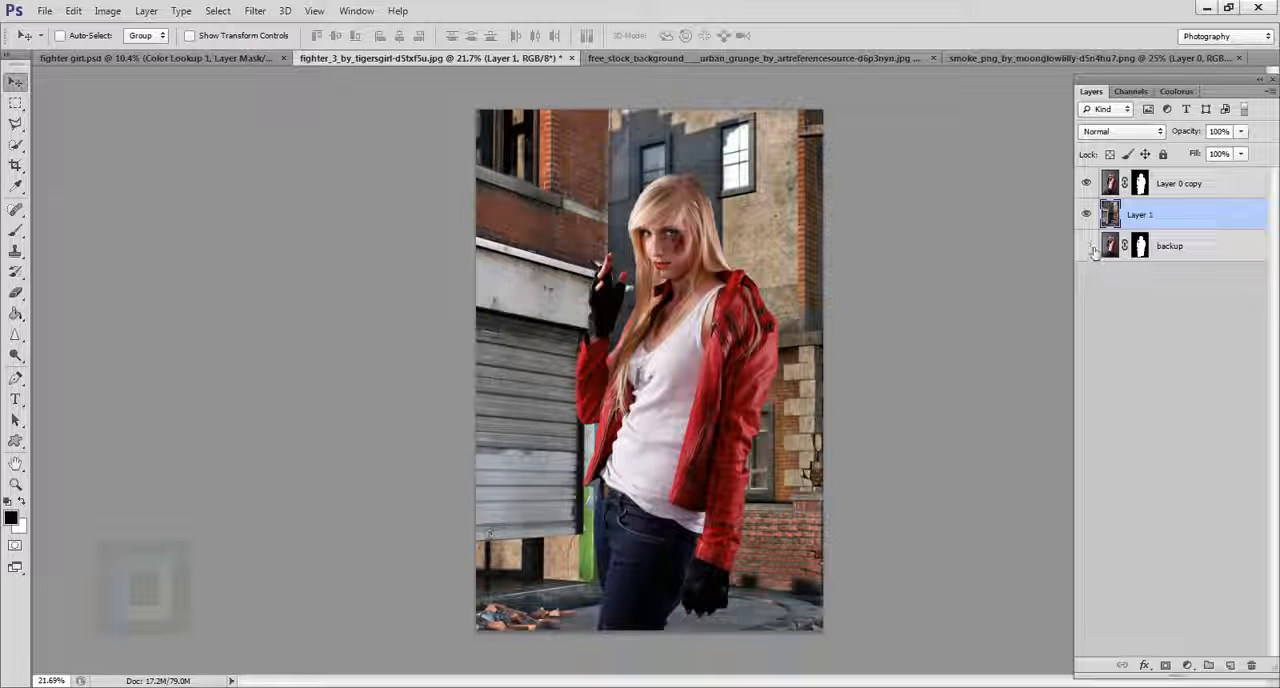
Reposition the street layer behind the woman so the shutter and green post sit on one side and the wooden pole on the other.
left_click(1089, 246)
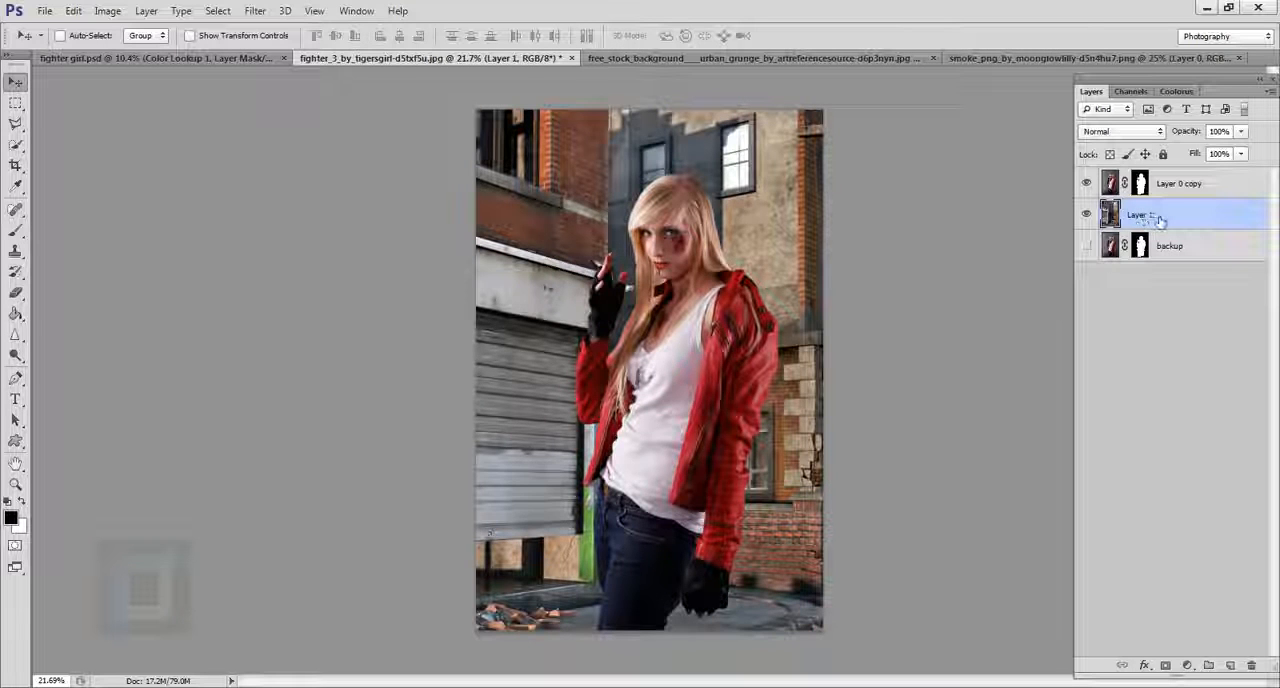
left_click_drag(618, 290, 480, 282)
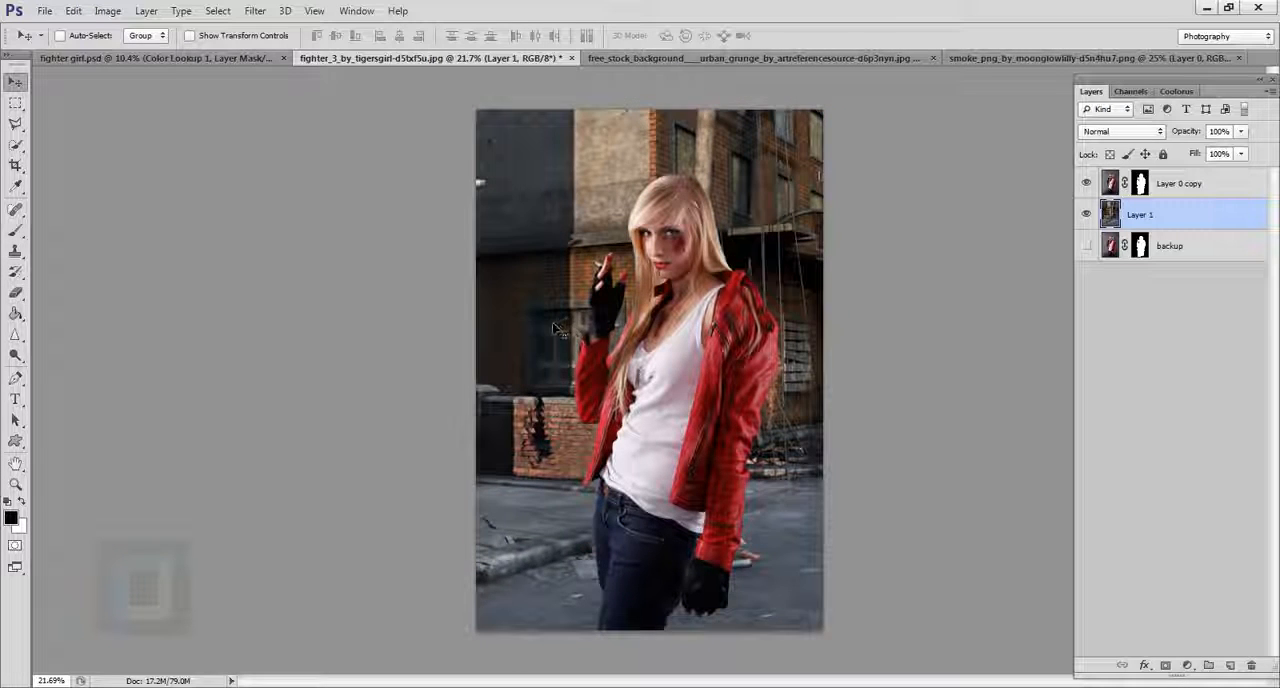
left_click_drag(557, 330, 659, 327)
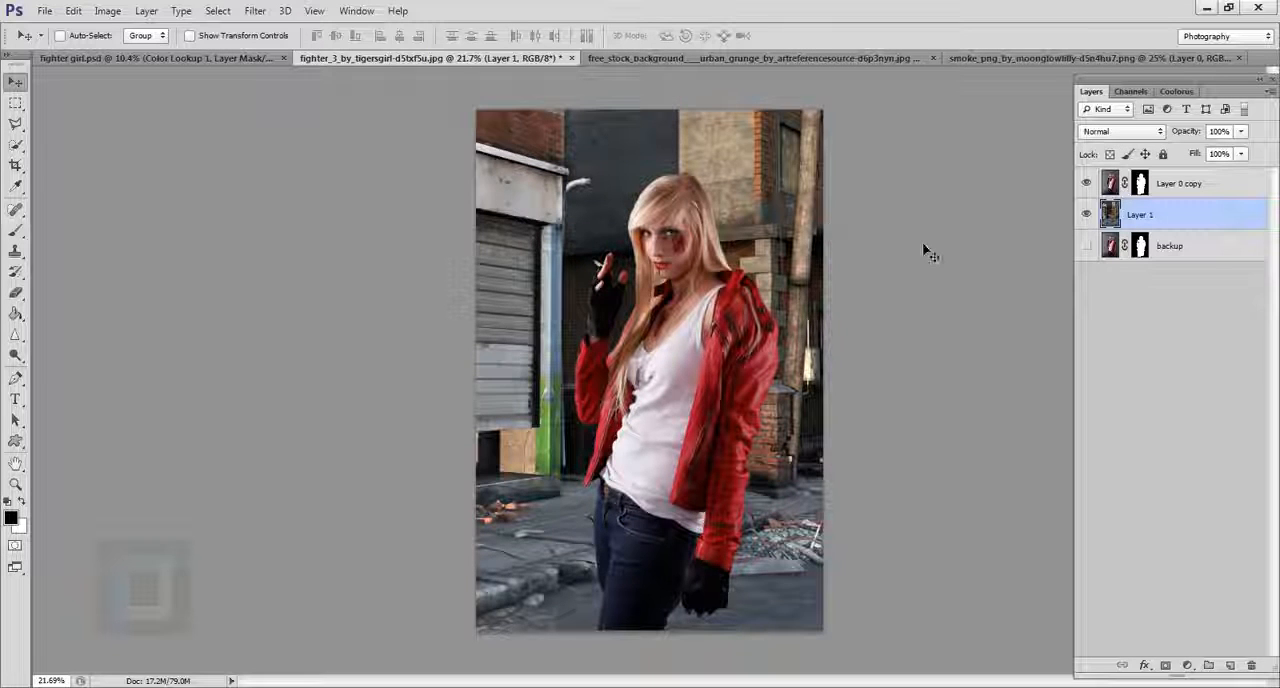
key("Left")
key("Left")
key("Left")
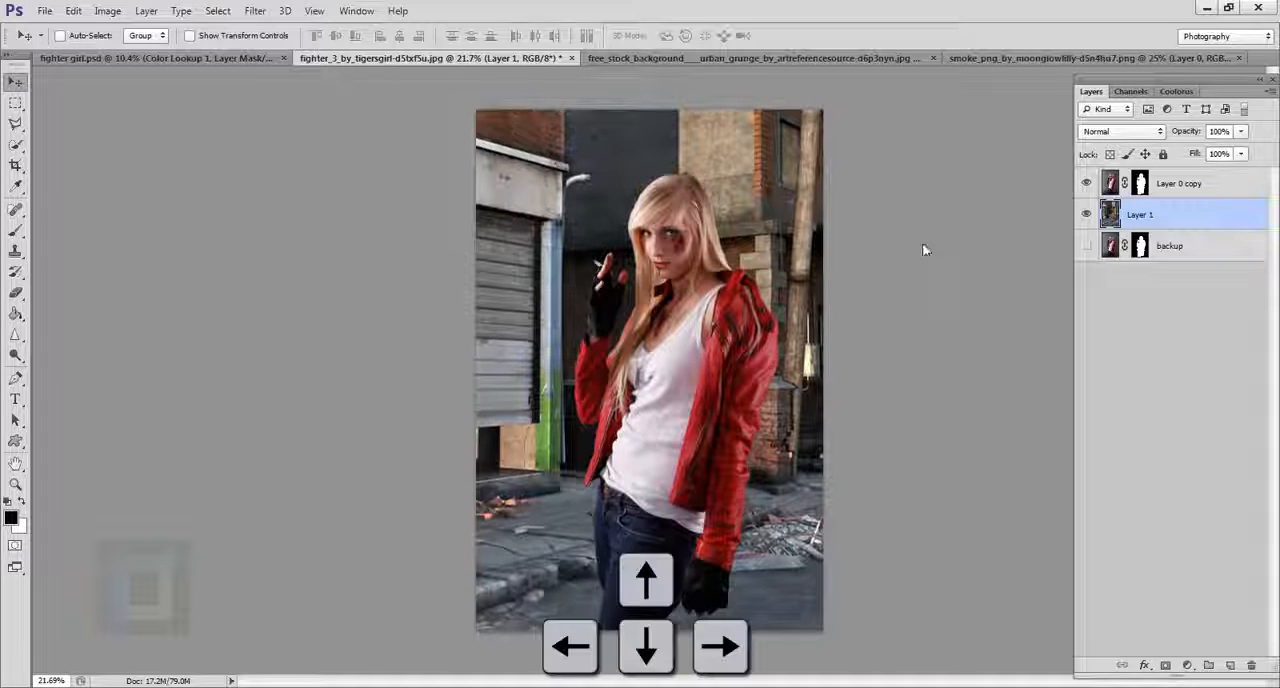
key("Right")
key("Right")
key("Right")
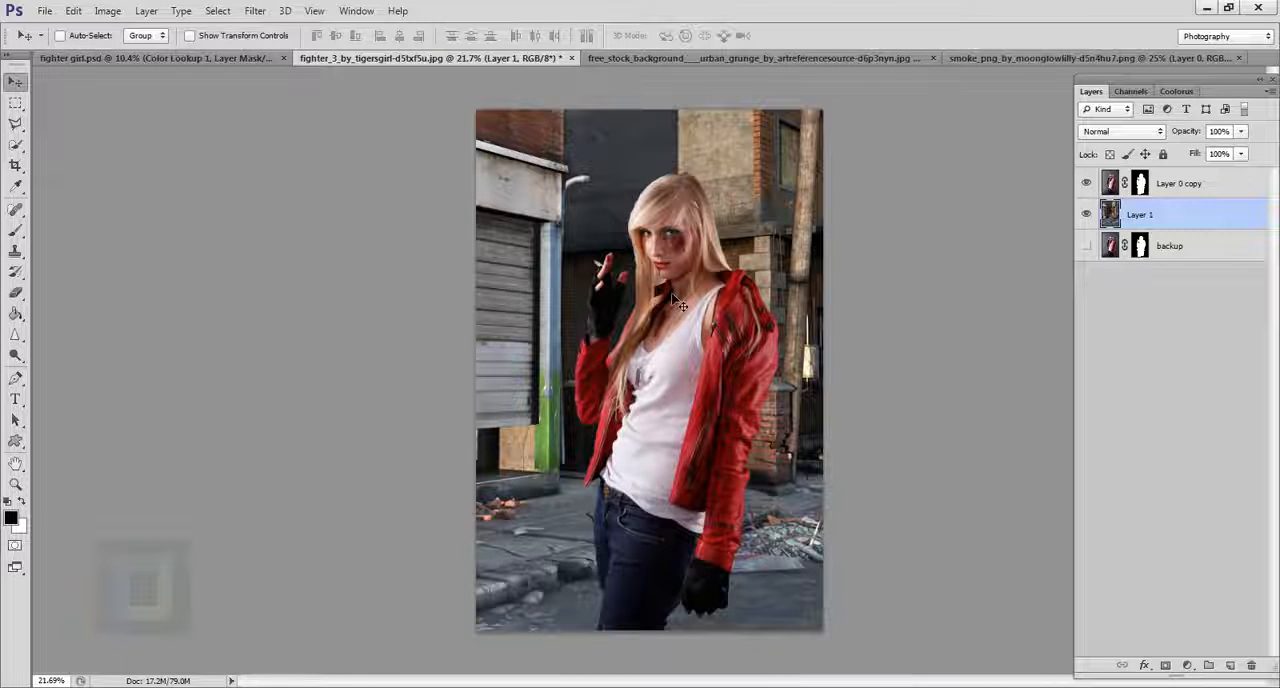
Open Refine Mask for the layer mask of Layer 0 copy after checking its edges around the raised hand and hair.
scroll(672, 292, "up", 5)
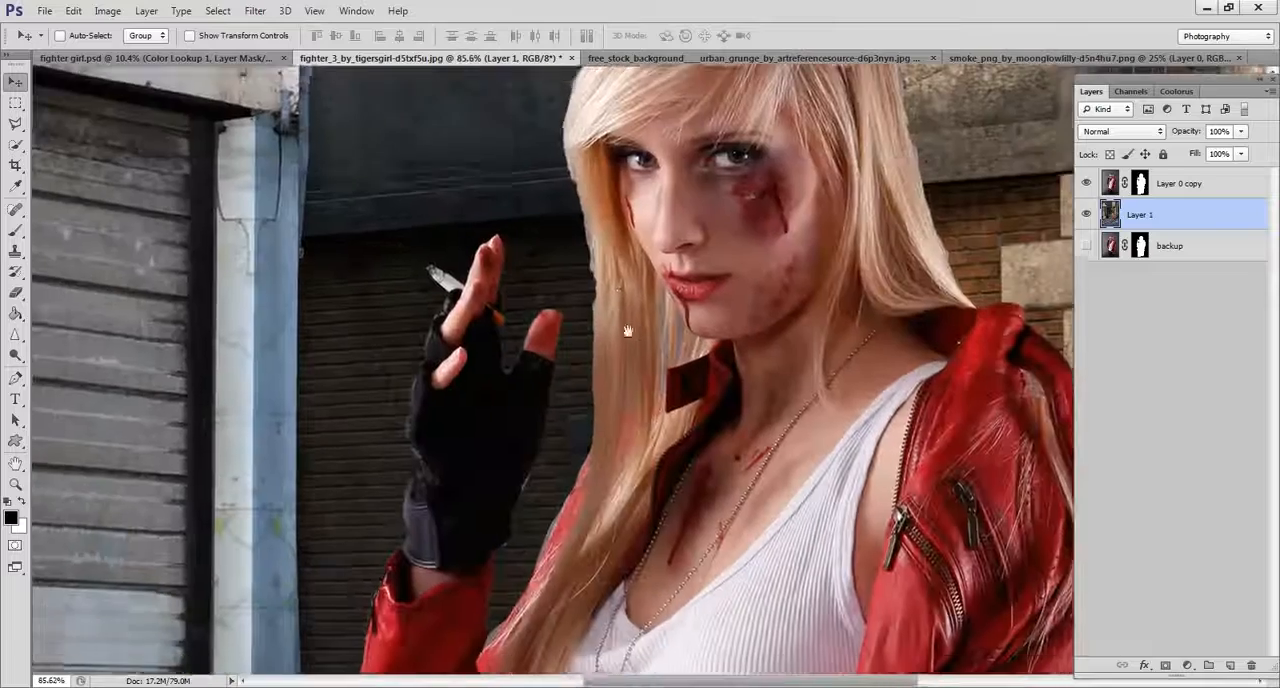
scroll(612, 343, "up", 4)
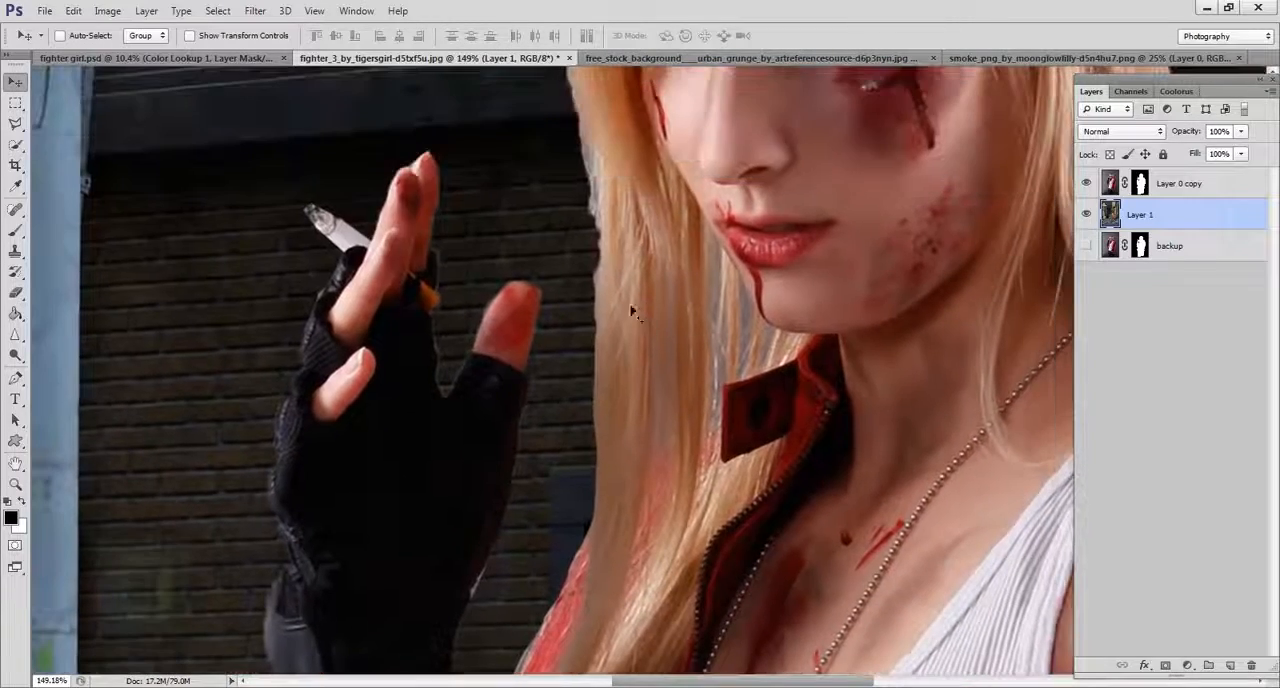
left_click_drag(530, 389, 511, 36)
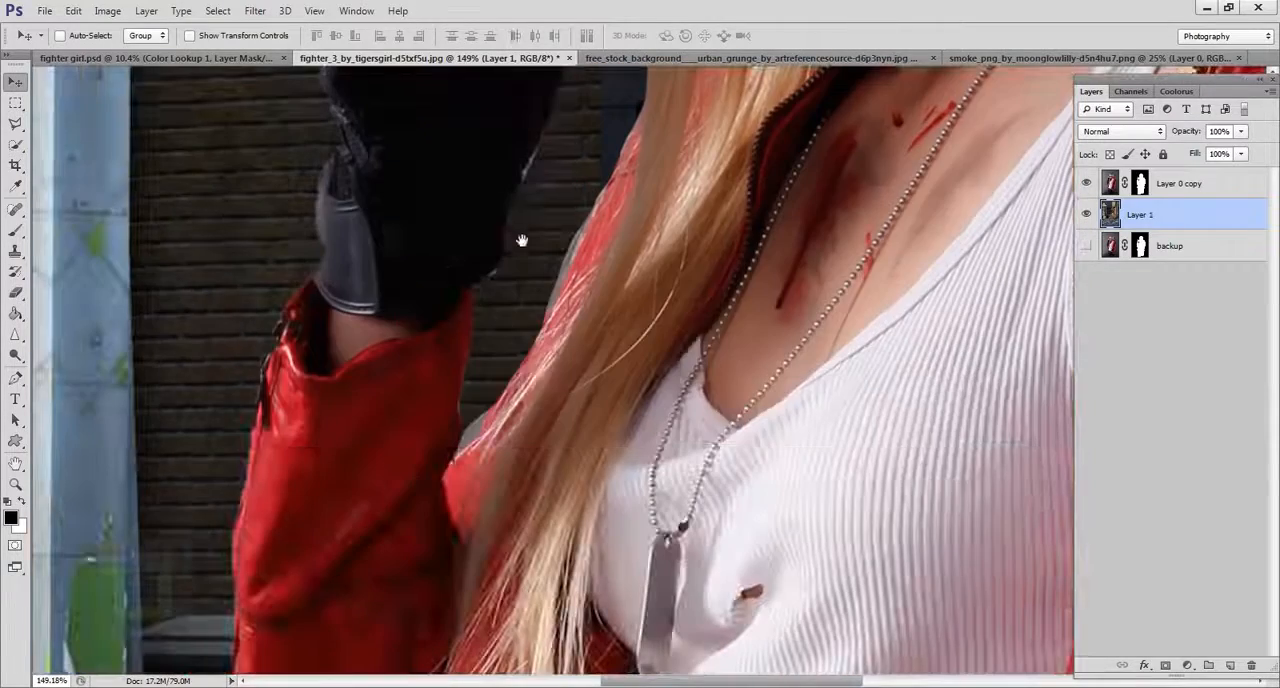
left_click_drag(521, 240, 449, 526)
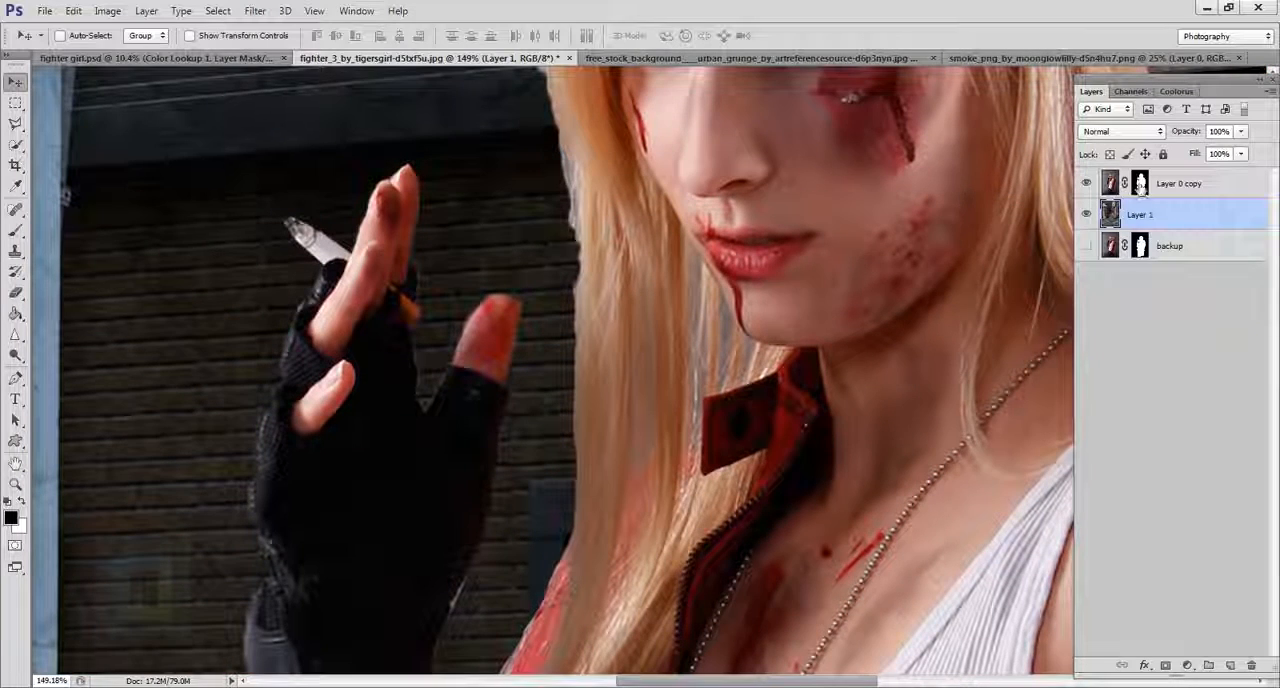
scroll(686, 300, "down", 2)
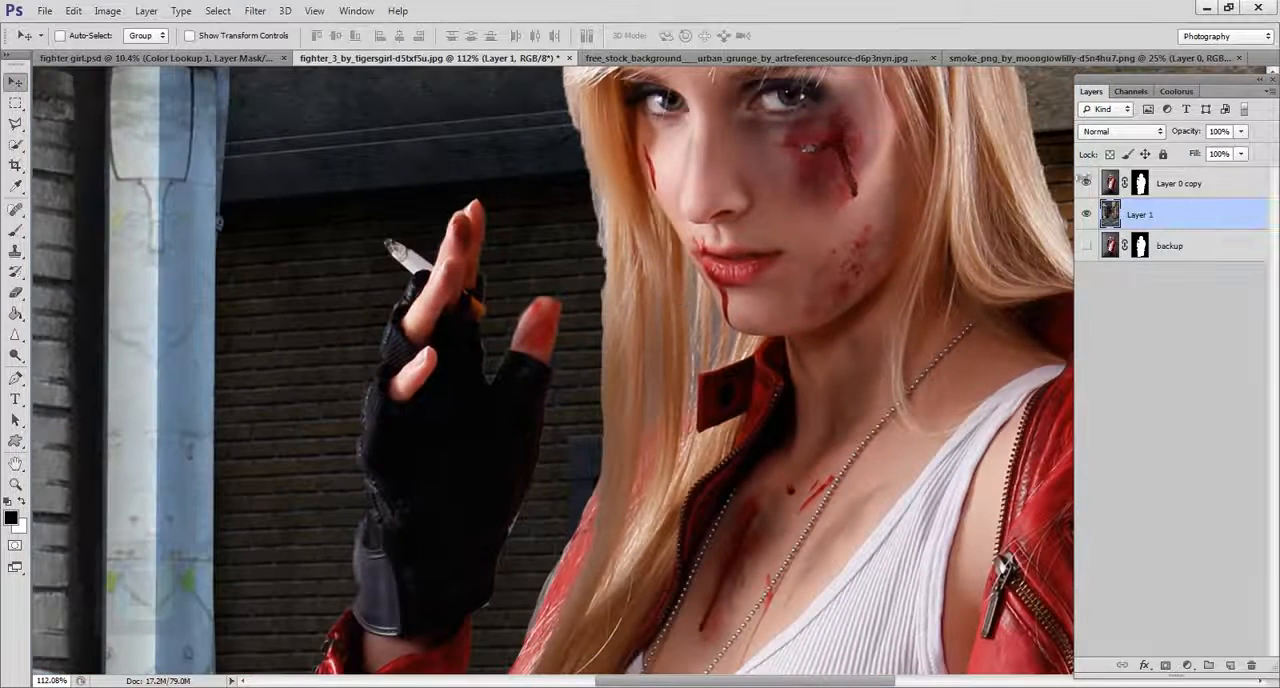
left_click(1175, 190)
left_click(1143, 186)
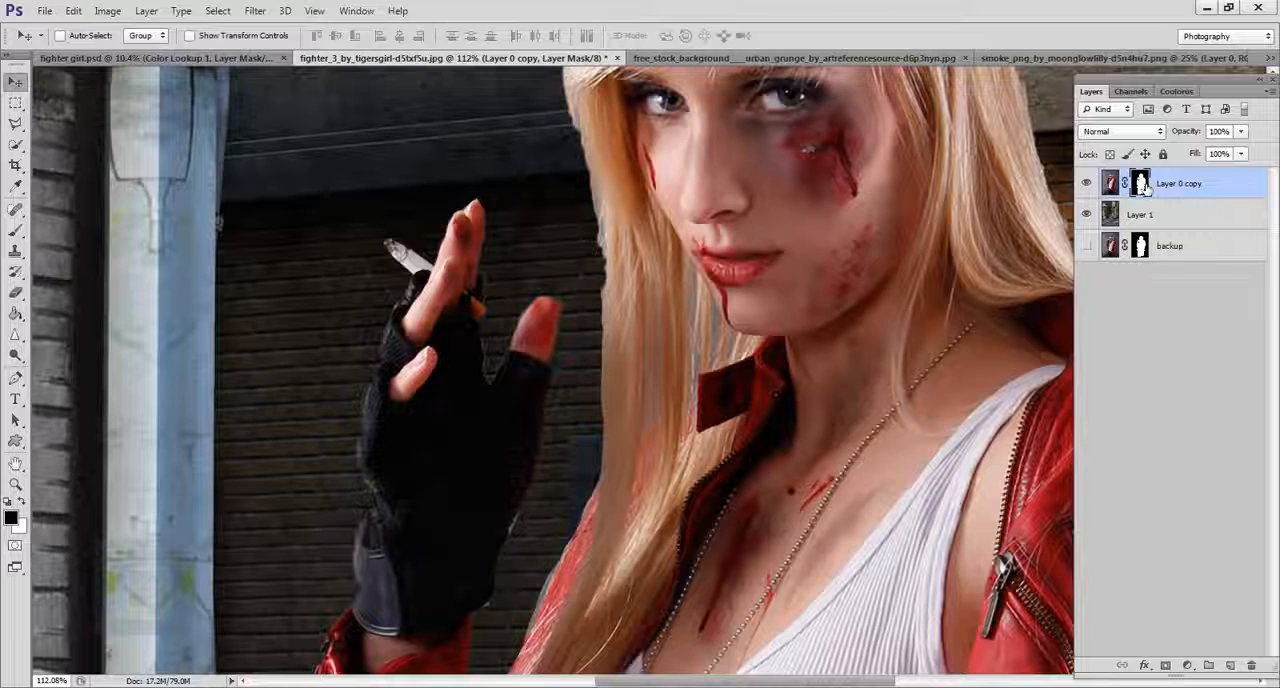
scroll(783, 288, "down", 1)
right_click(1143, 192)
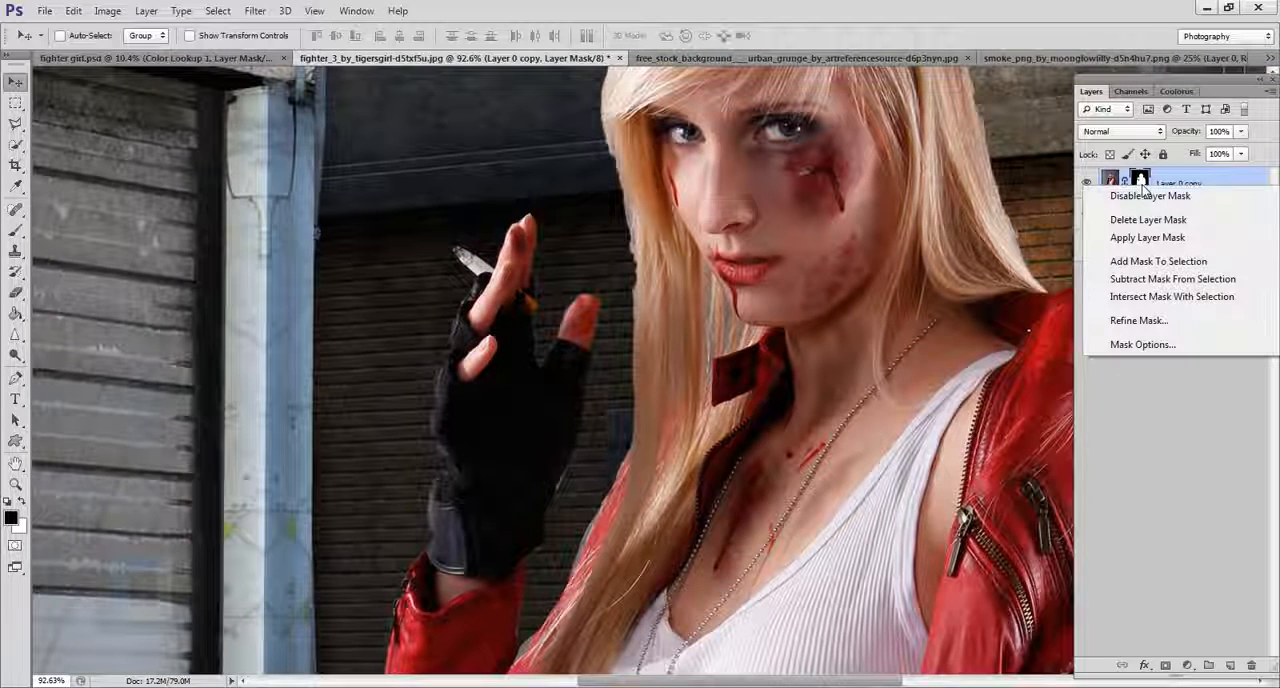
left_click(1137, 321)
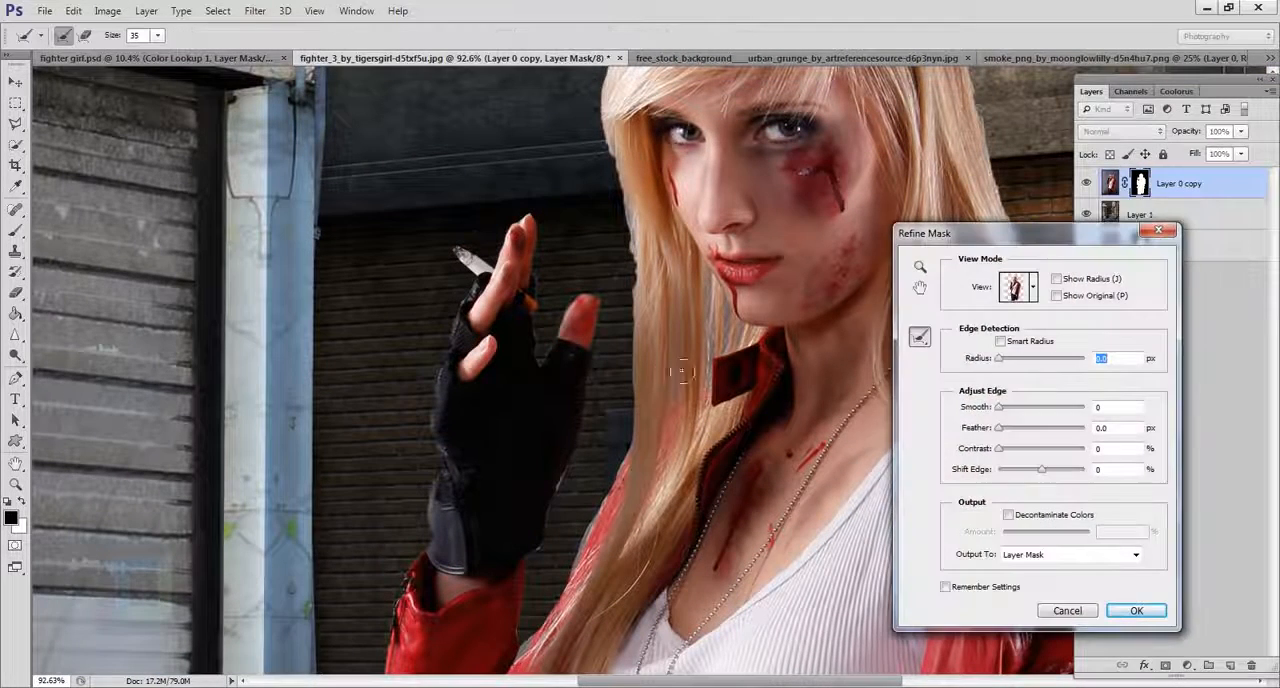
Contract the woman's mask edge by setting Shift Edge to -27%, checking the glove and jacket sleeve outlines.
left_click_drag(568, 468, 578, 273)
scroll(528, 353, "up", 4)
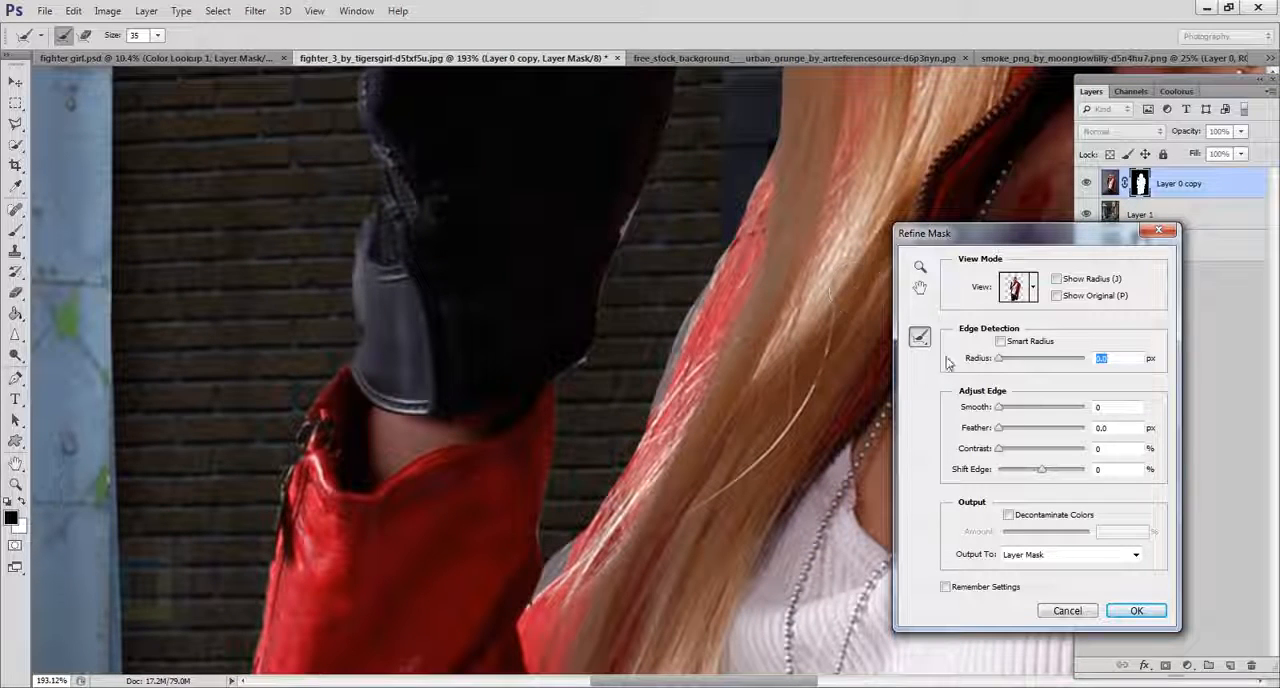
left_click(1040, 470)
left_click_drag(1036, 472, 1033, 470)
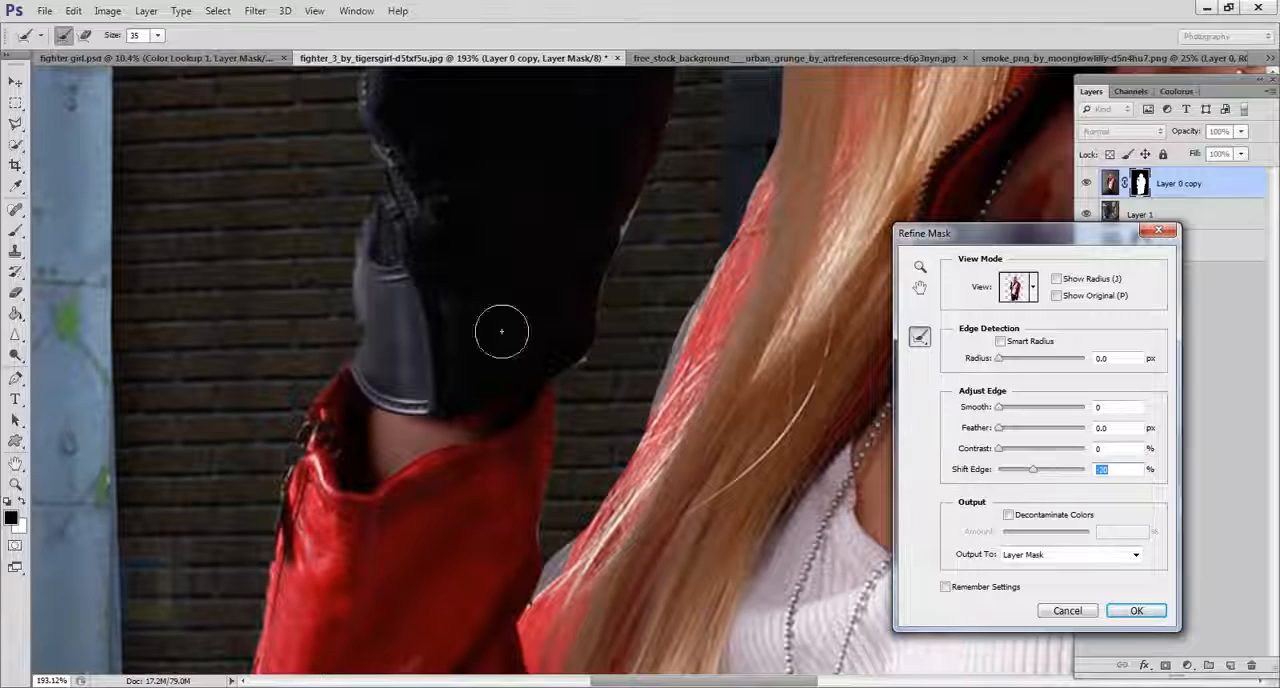
left_click_drag(558, 485, 368, 72)
mouse_move(291, 425)
left_mouse_down()
mouse_move(526, 258)
mouse_move(578, 197)
mouse_move(513, 685)
left_mouse_up()
left_click_drag(657, 194, 580, 423)
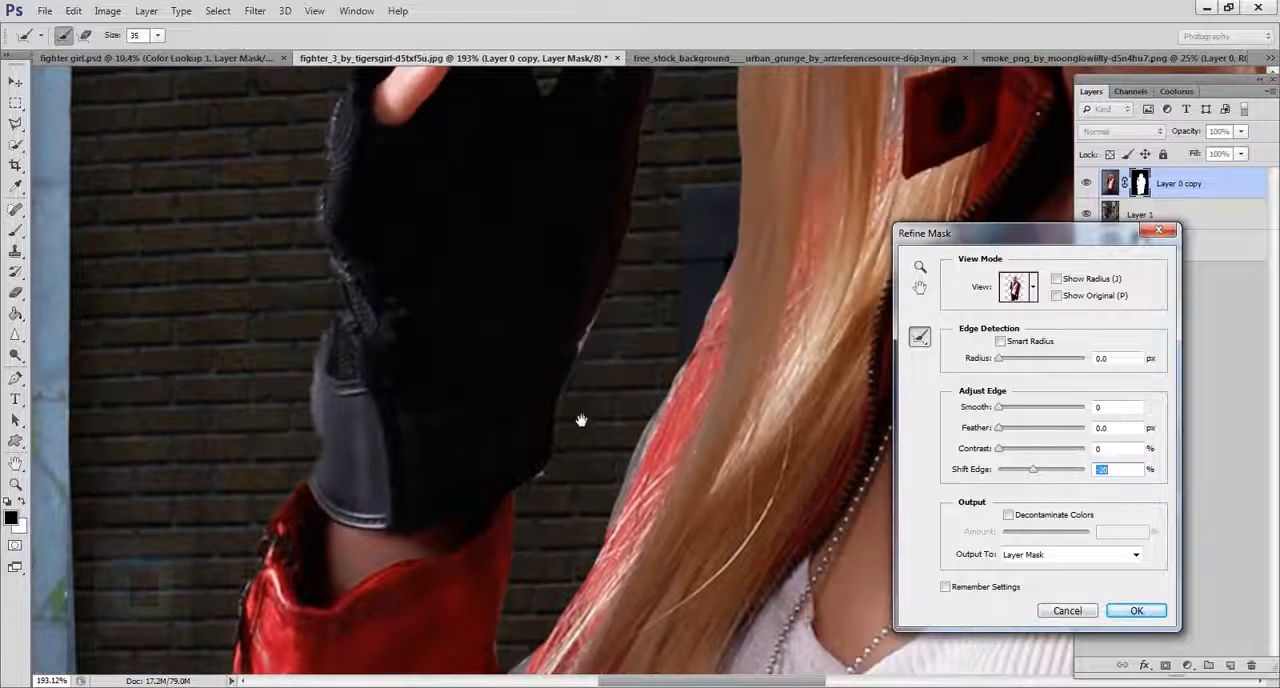
left_click_drag(476, 504, 568, 81)
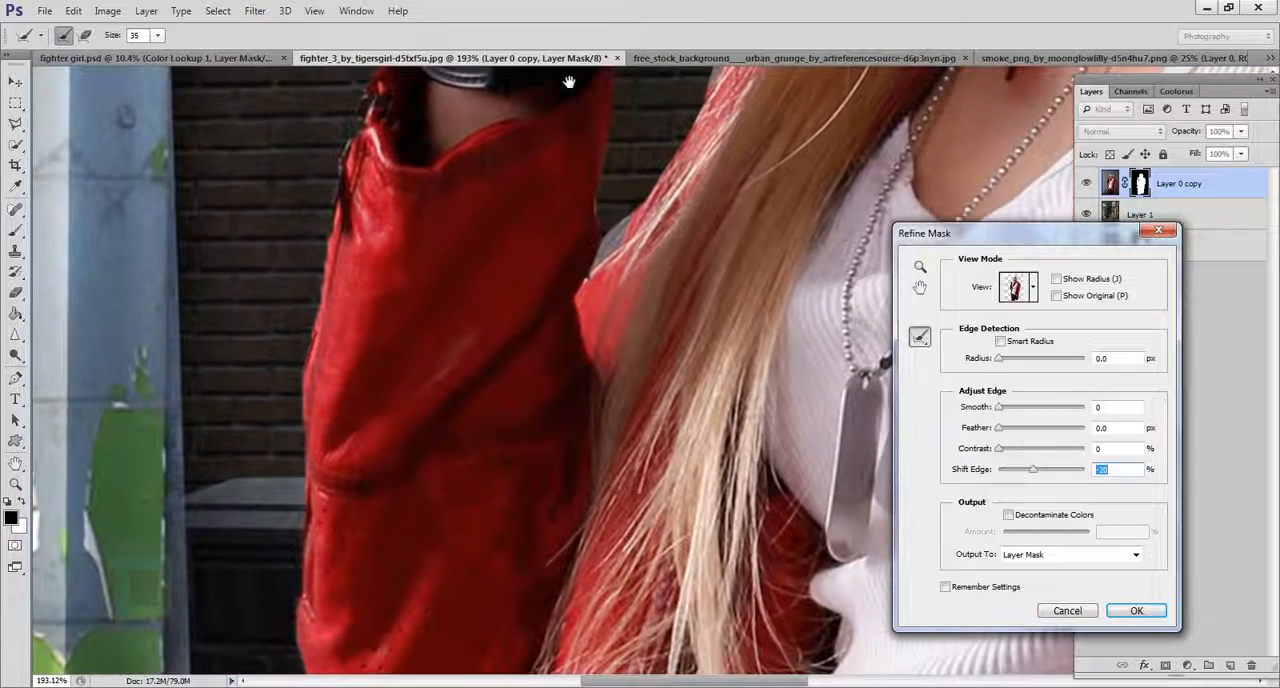
left_click_drag(406, 517, 415, 157)
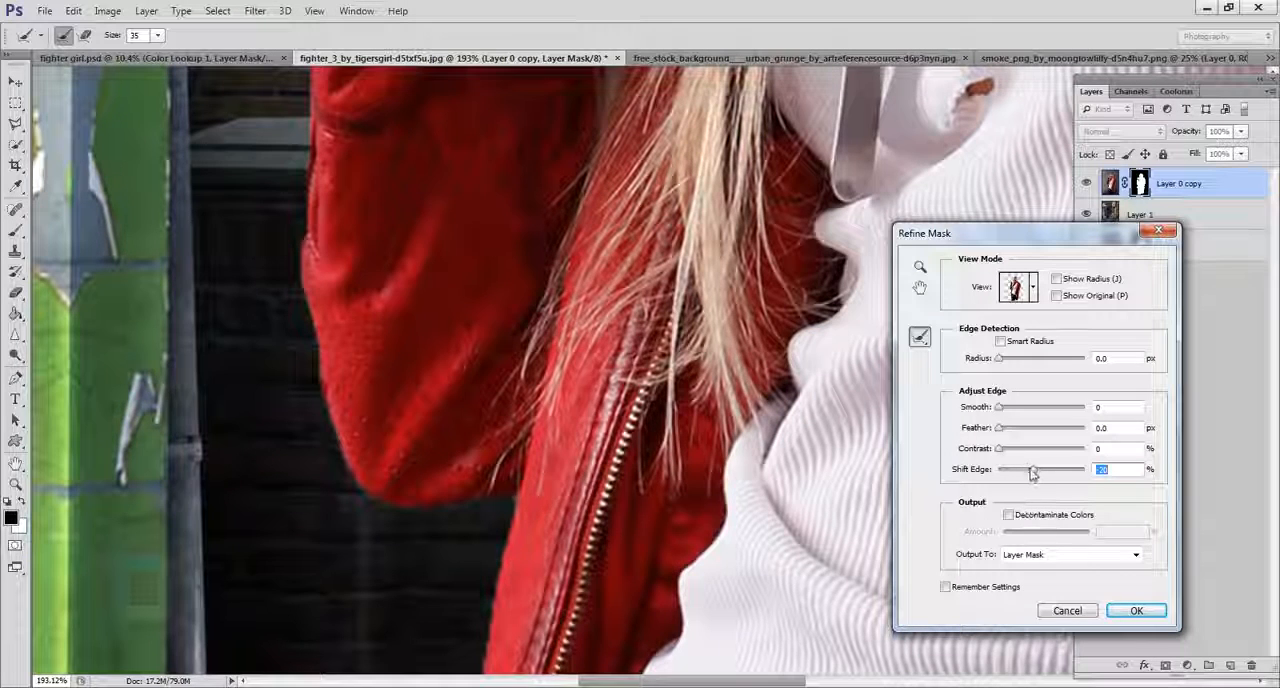
left_click_drag(1033, 473, 1022, 462)
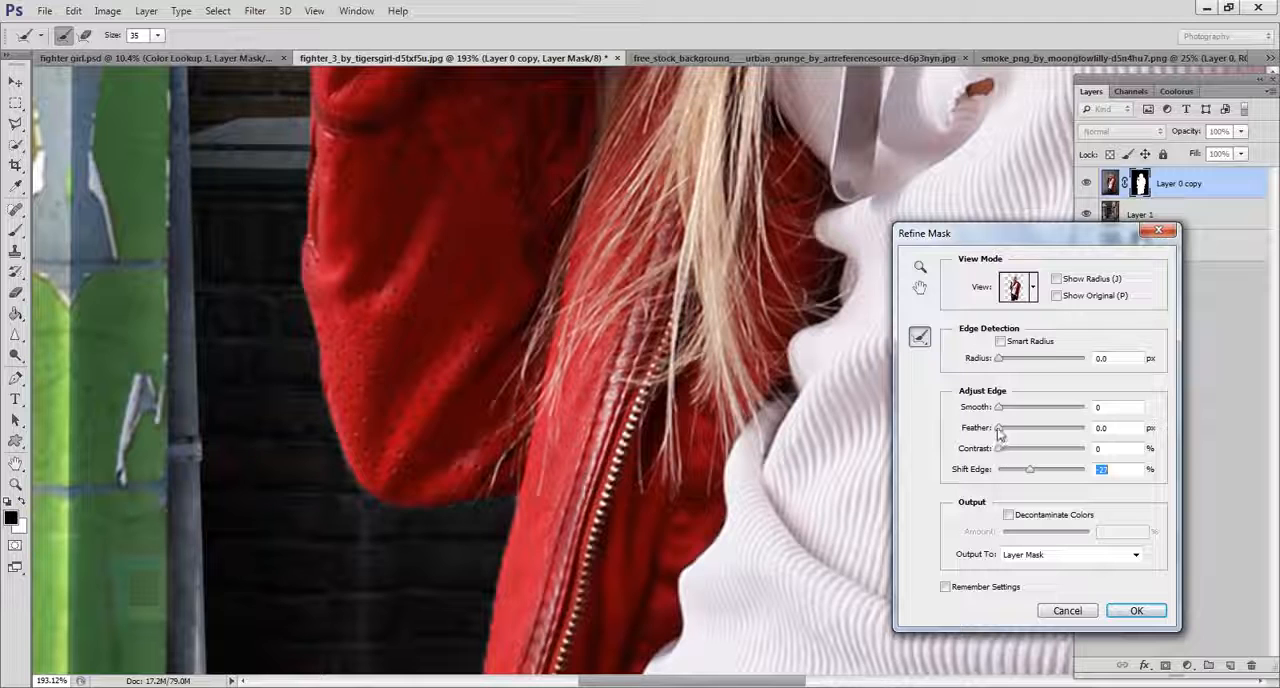
Set the mask's Feather to 1.7 px, Contrast to 49% and Smooth to 11.
left_click(1008, 432)
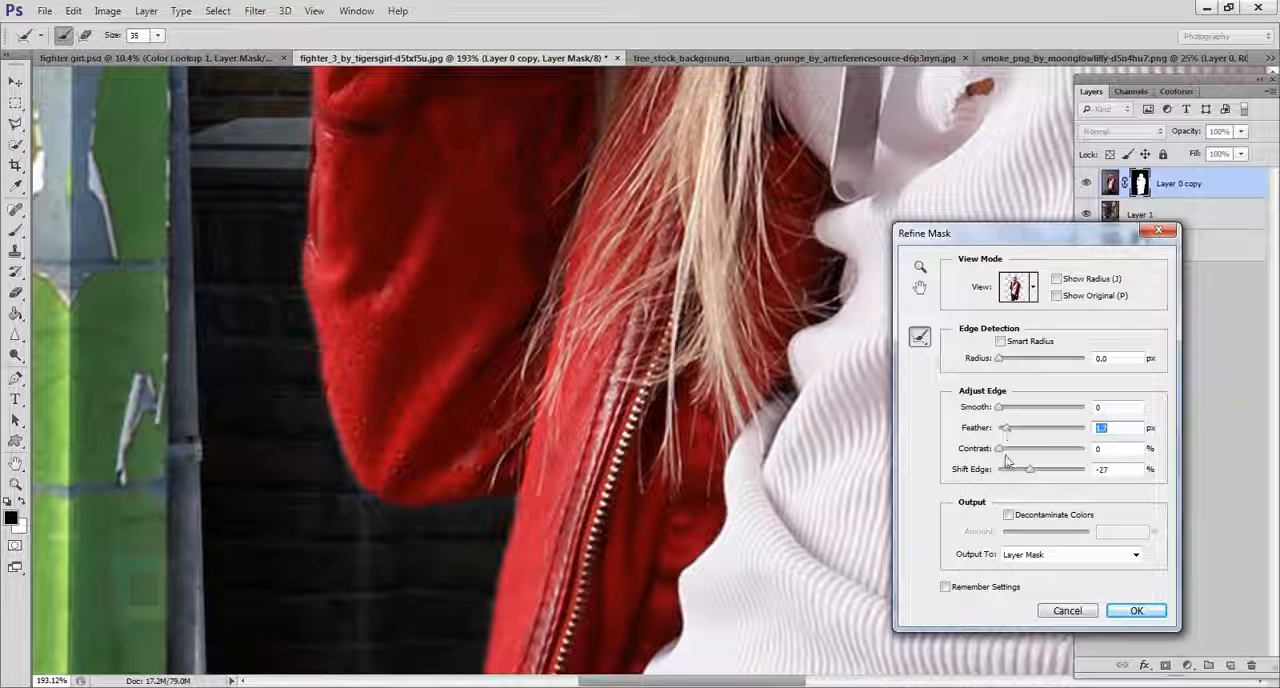
left_click_drag(1003, 455, 1039, 452)
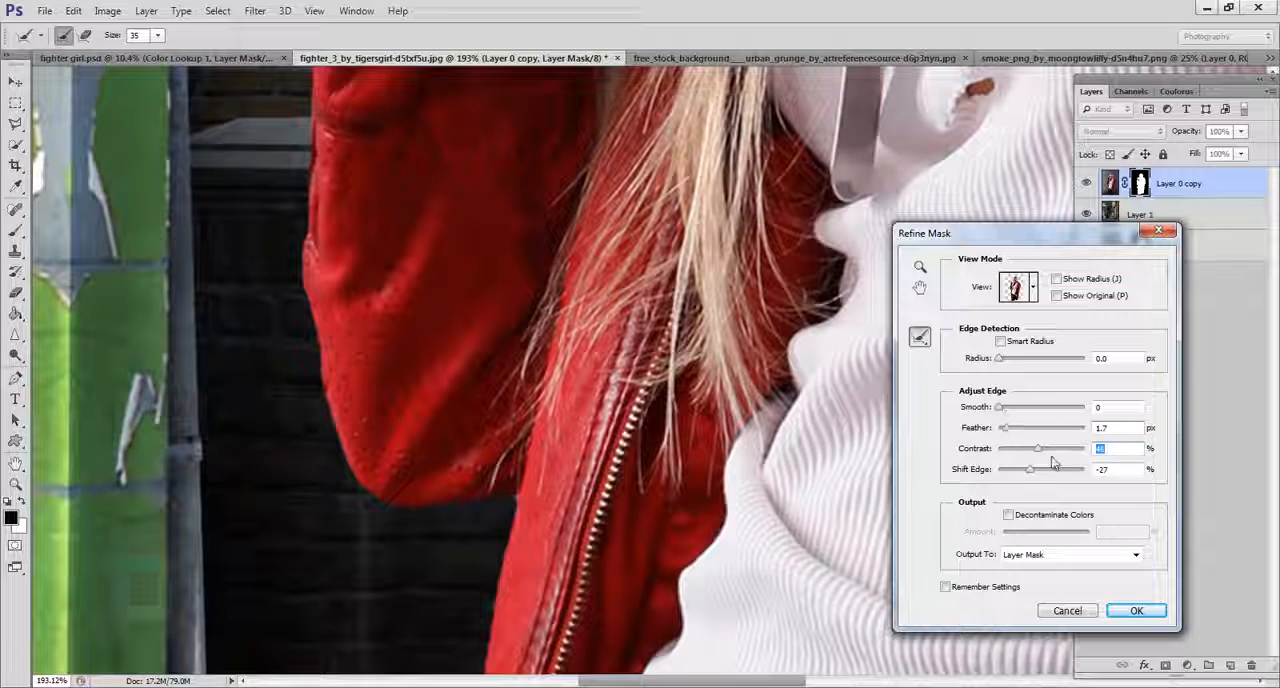
left_click_drag(1039, 455, 1042, 456)
left_click_drag(1001, 409, 1002, 410)
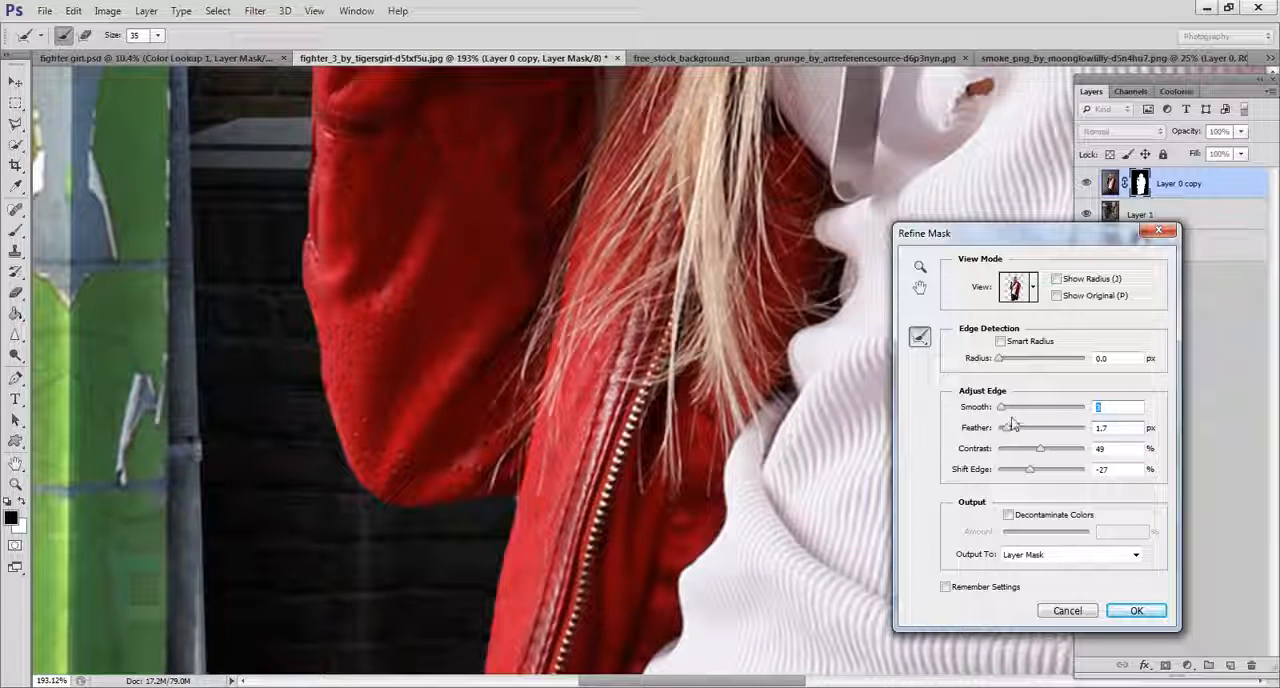
left_click_drag(1002, 409, 1005, 412)
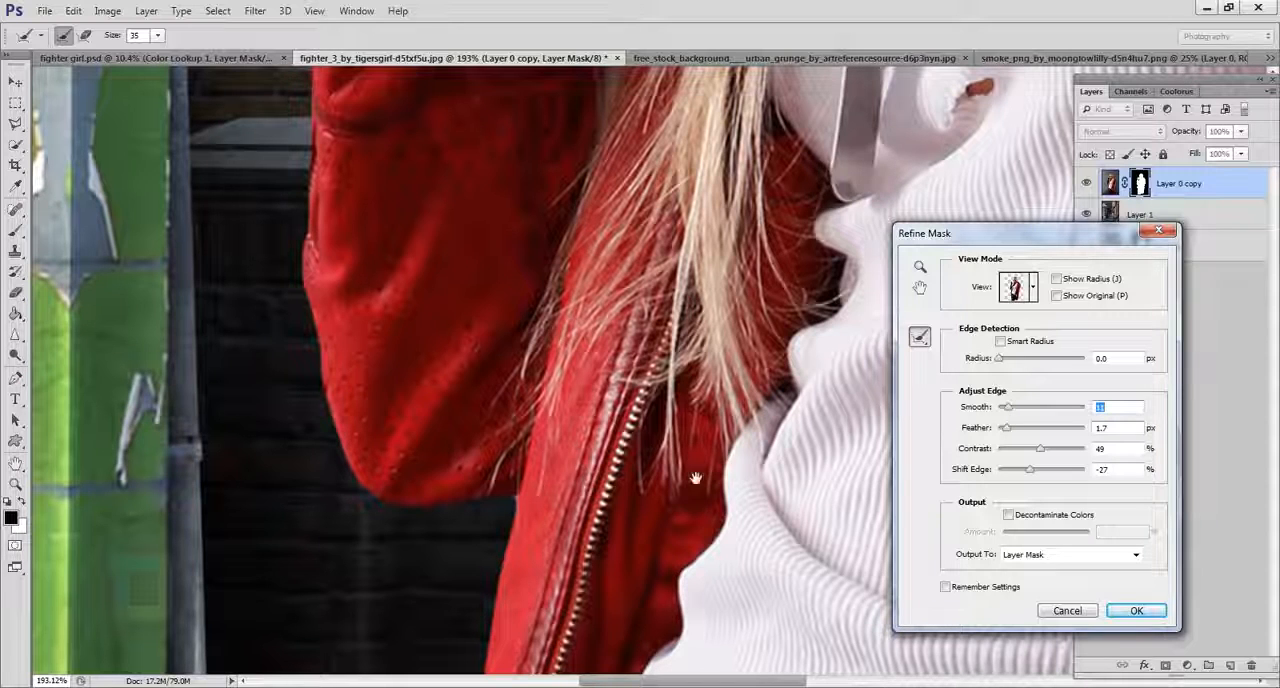
Examine the refined mask edges around the lowered glove, the hair, the raised hand and the red jacket's shoulder.
left_click_drag(695, 478, 297, 177)
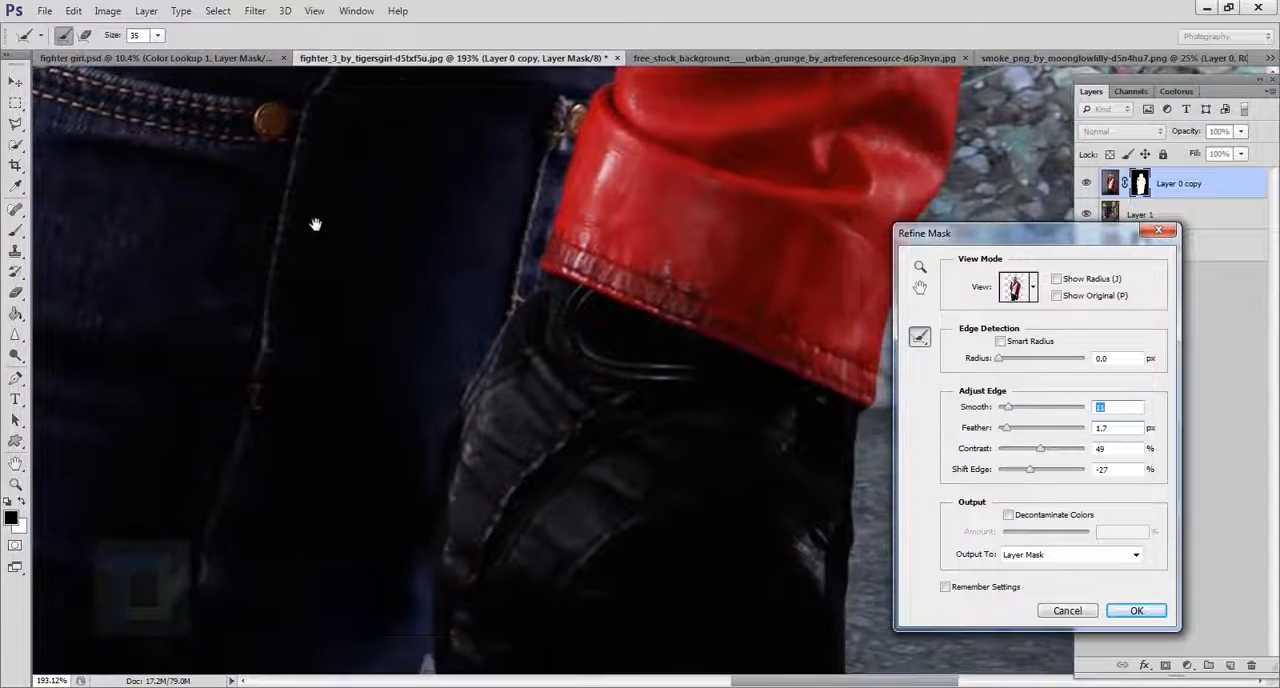
left_click_drag(556, 543, 480, 214)
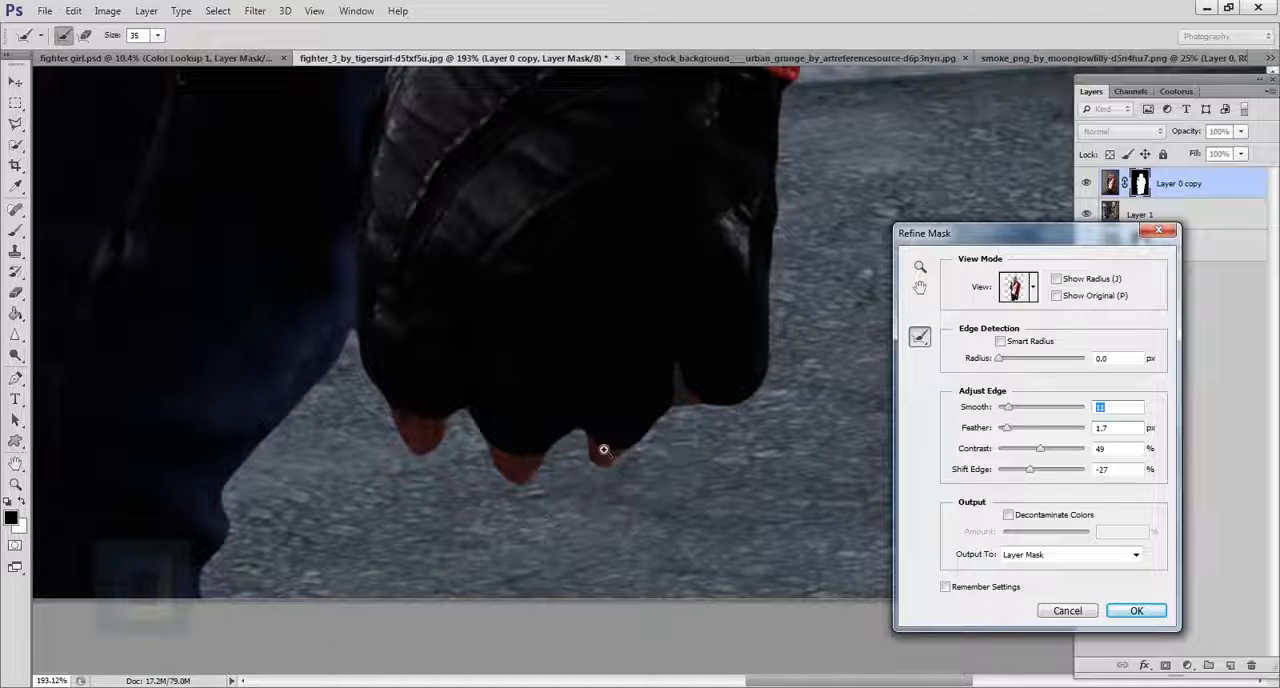
left_click_drag(583, 440, 494, 394)
left_click_drag(574, 127, 553, 545)
left_click_drag(505, 420, 562, 72)
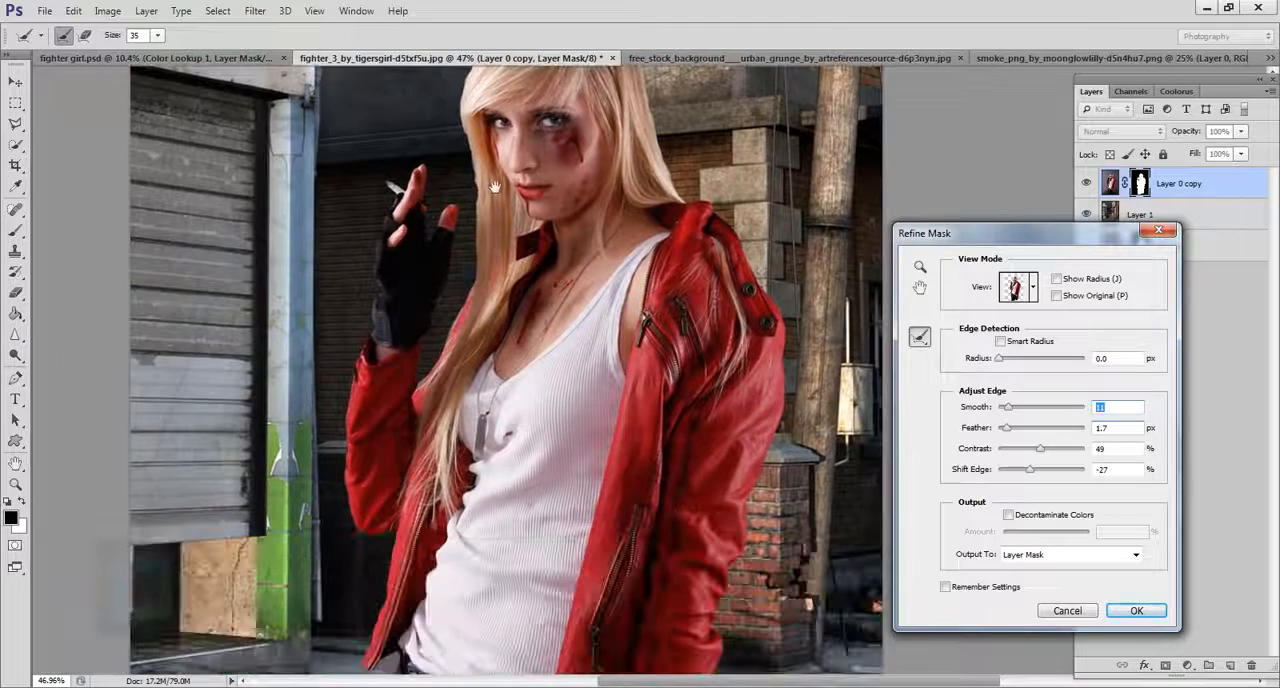
left_click_drag(495, 187, 546, 323, "ctrl")
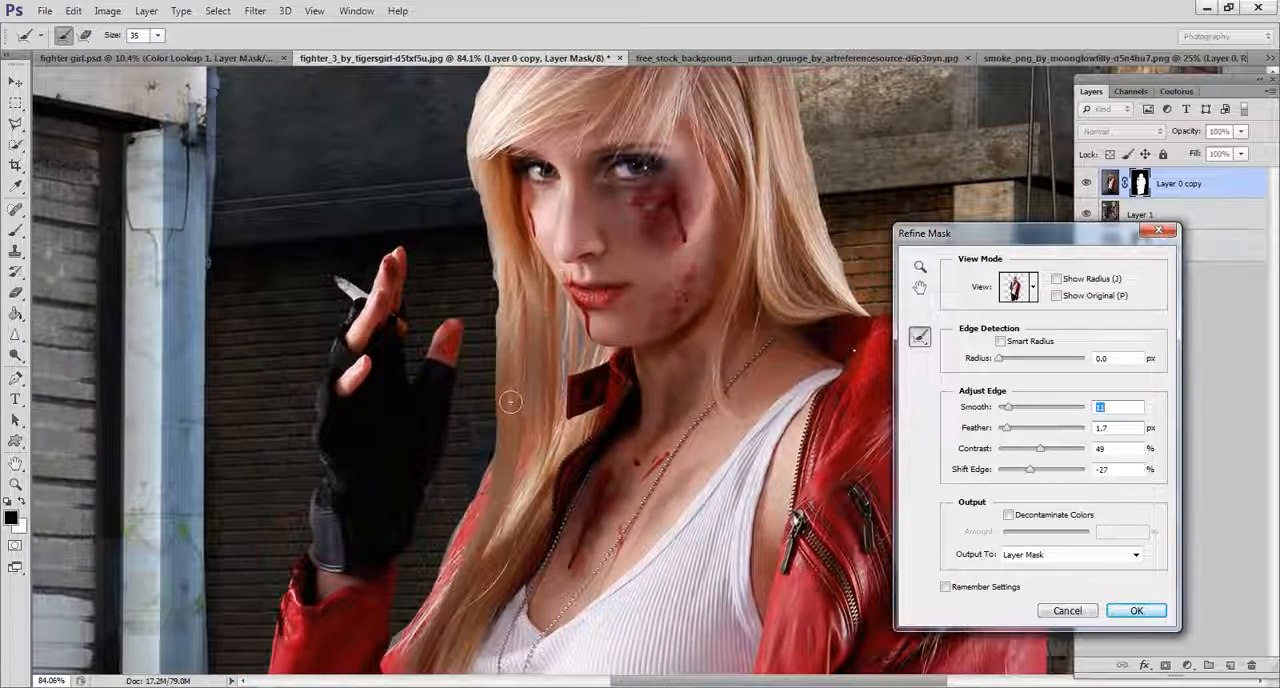
left_click_drag(648, 362, 328, 322)
left_click_drag(560, 562, 540, 428)
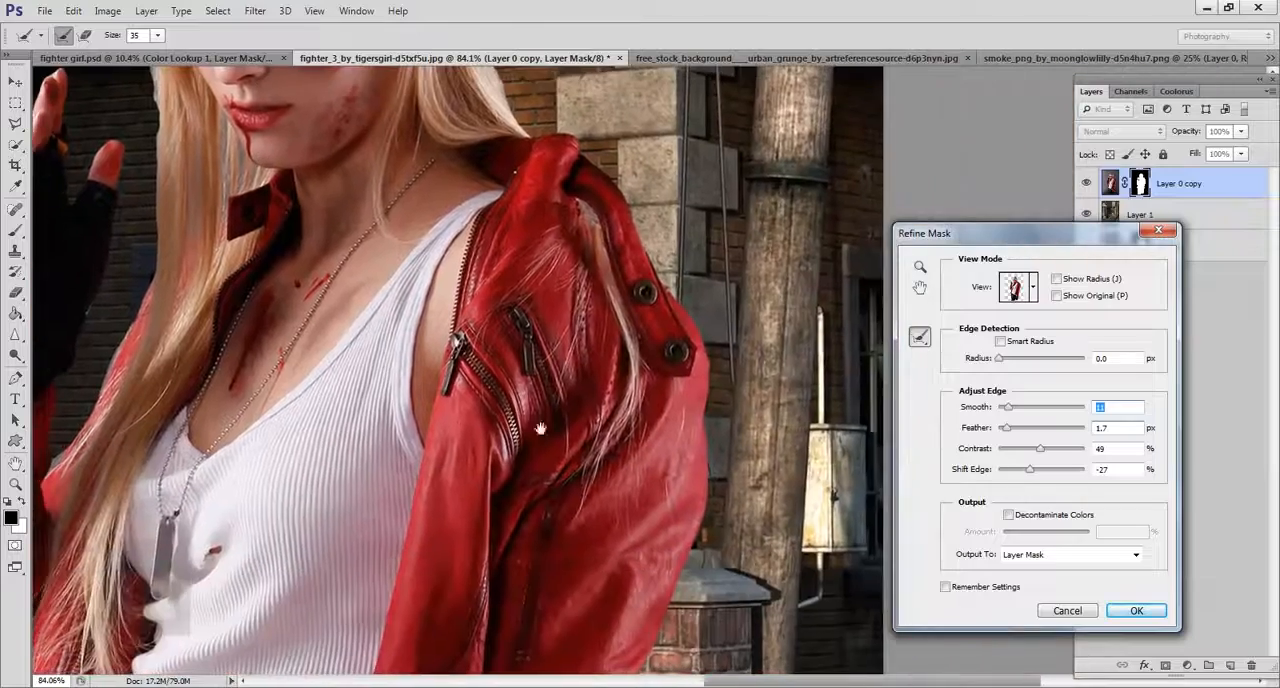
left_click_drag(675, 529, 718, 550, "ctrl")
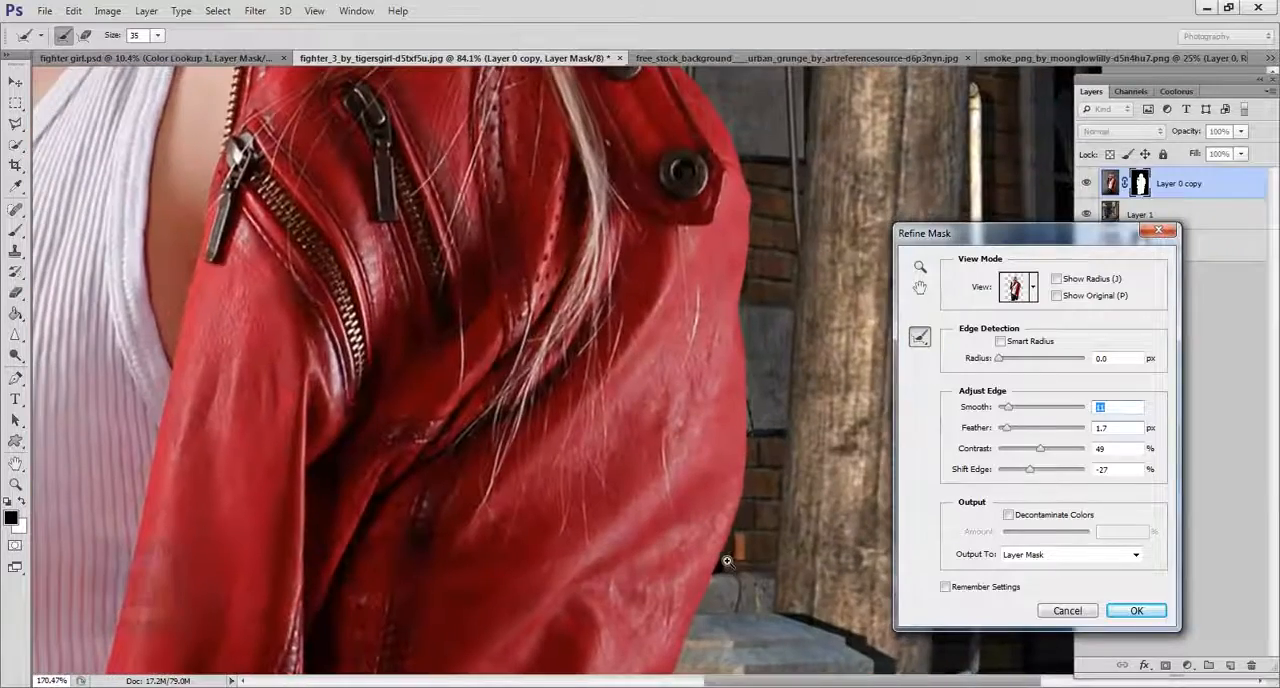
Compare the red jacket's refined edge with the original mask and apply the refinement to the layer mask.
left_click(1056, 297)
left_click(1056, 297)
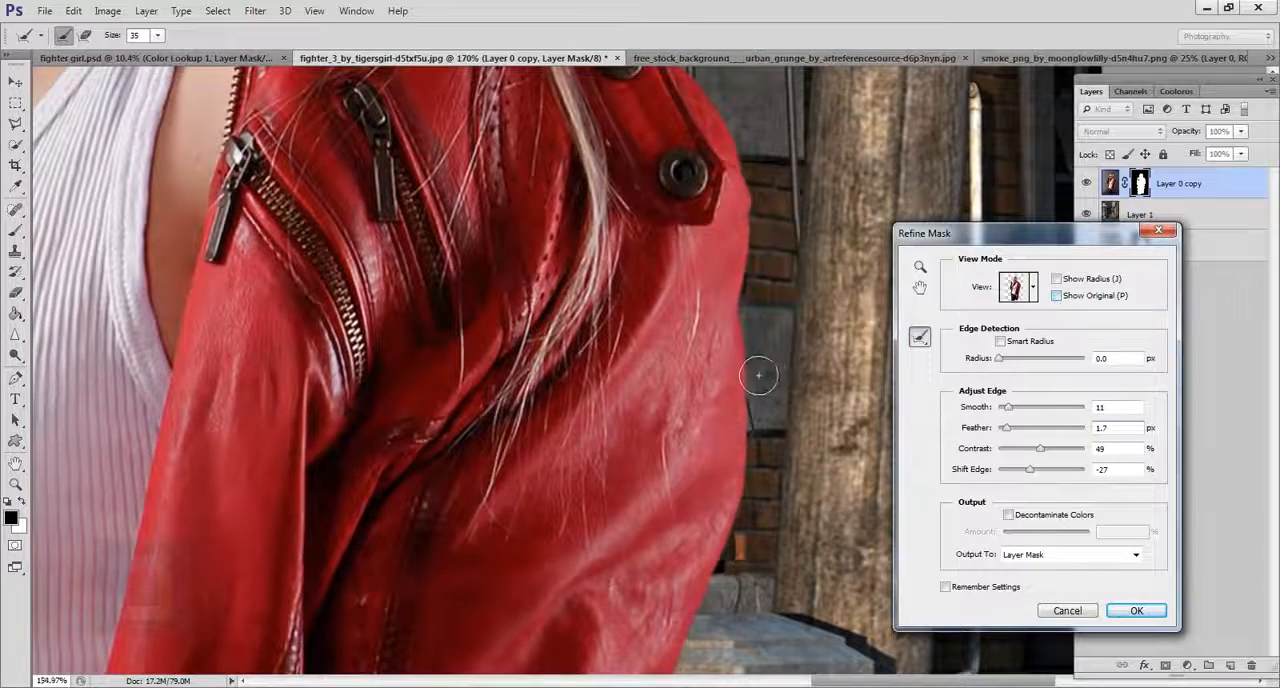
left_click_drag(758, 375, 738, 376)
left_click(1136, 610)
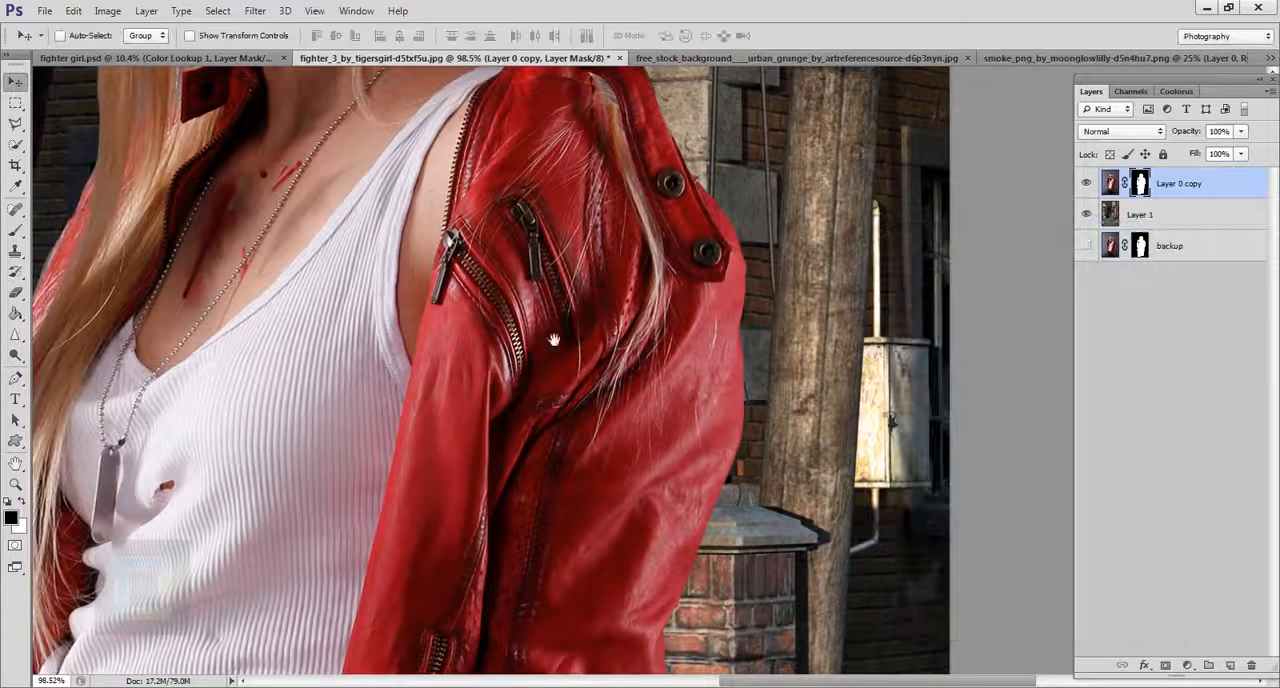
Reopen Refine Mask for the woman's layer mask and brush along the hair's left side and over the crown to recover fine strands.
left_click_drag(554, 340, 910, 453)
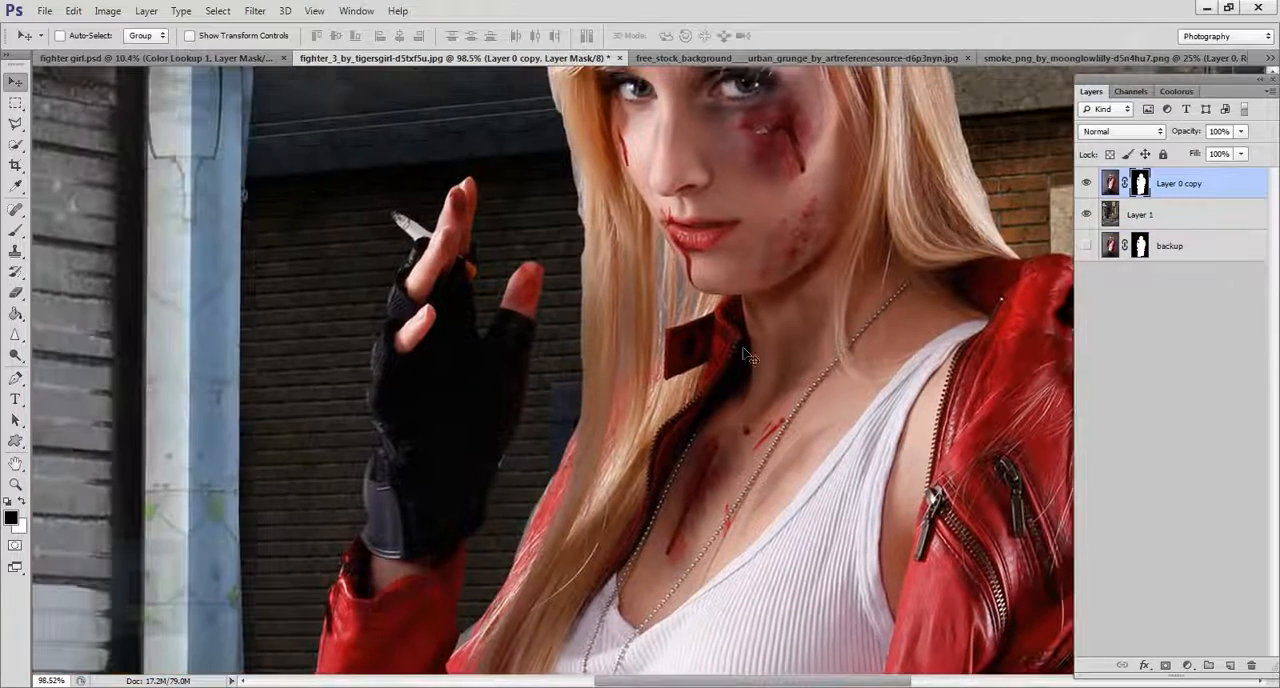
left_click_drag(763, 291, 687, 454)
left_click_drag(661, 409, 648, 376)
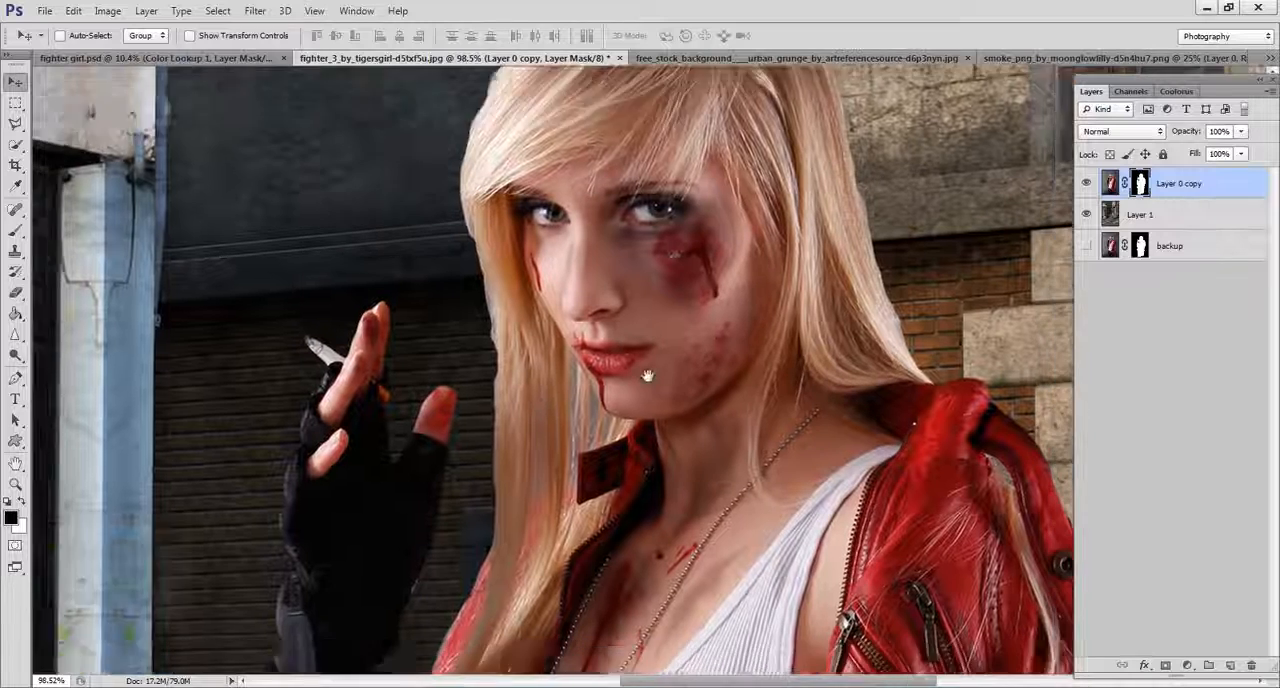
right_click(1146, 190)
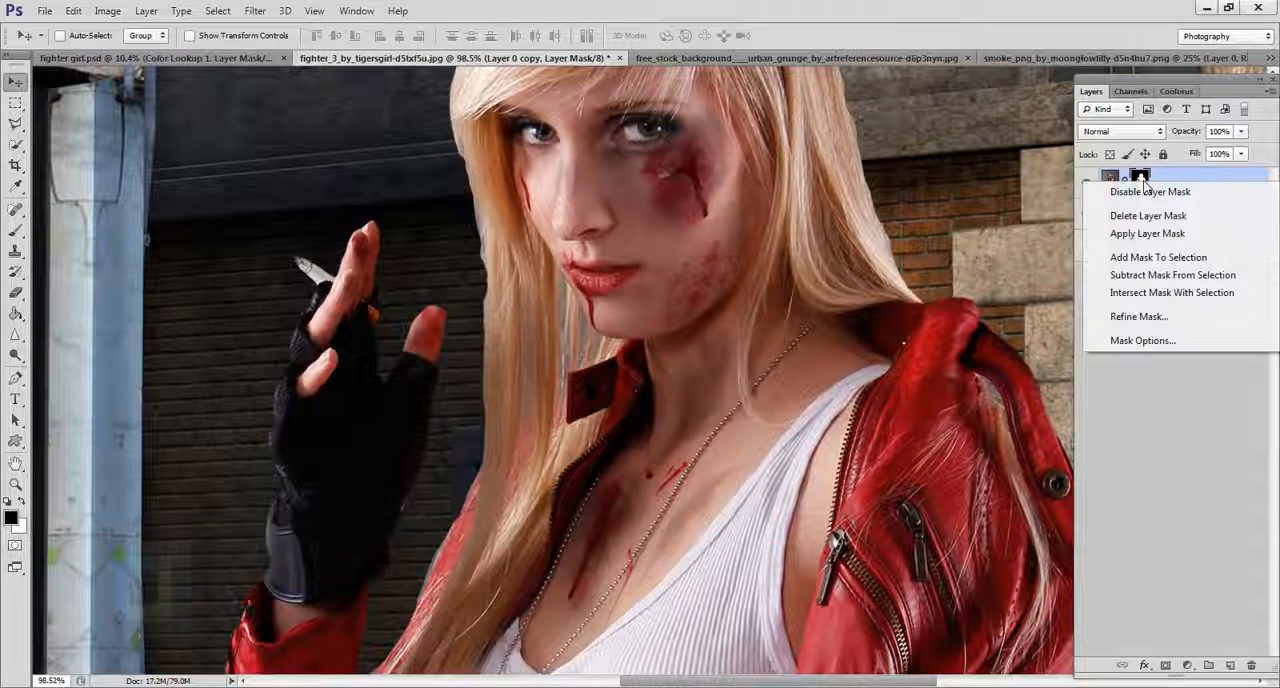
left_click(1130, 317)
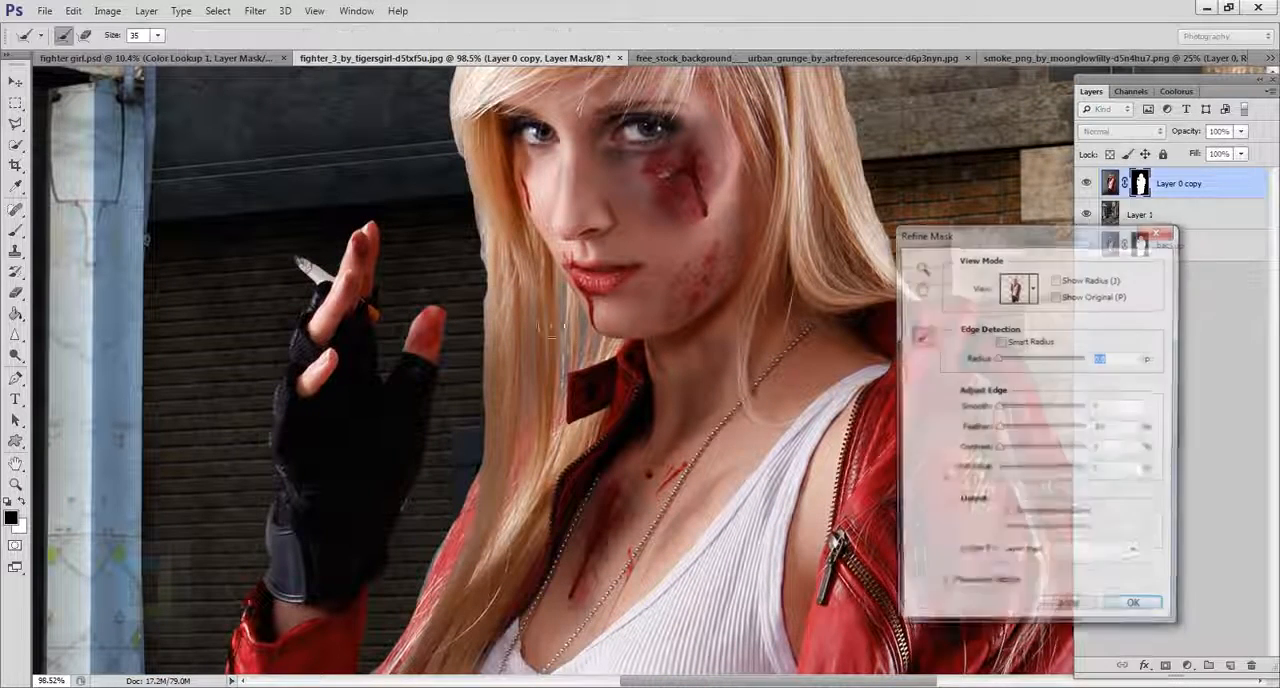
mouse_move(492, 267)
left_mouse_down()
mouse_move(464, 137)
mouse_move(485, 385)
mouse_move(494, 335)
mouse_move(495, 452)
mouse_move(395, 675)
left_mouse_up()
left_click_drag(552, 176, 515, 567)
mouse_move(427, 538)
left_mouse_down()
mouse_move(457, 354)
mouse_move(522, 338)
mouse_move(552, 308)
mouse_move(475, 340)
mouse_move(615, 273)
mouse_move(595, 286)
mouse_move(677, 263)
mouse_move(782, 341)
mouse_move(736, 286)
mouse_move(699, 272)
mouse_move(784, 324)
mouse_move(835, 577)
left_mouse_up()
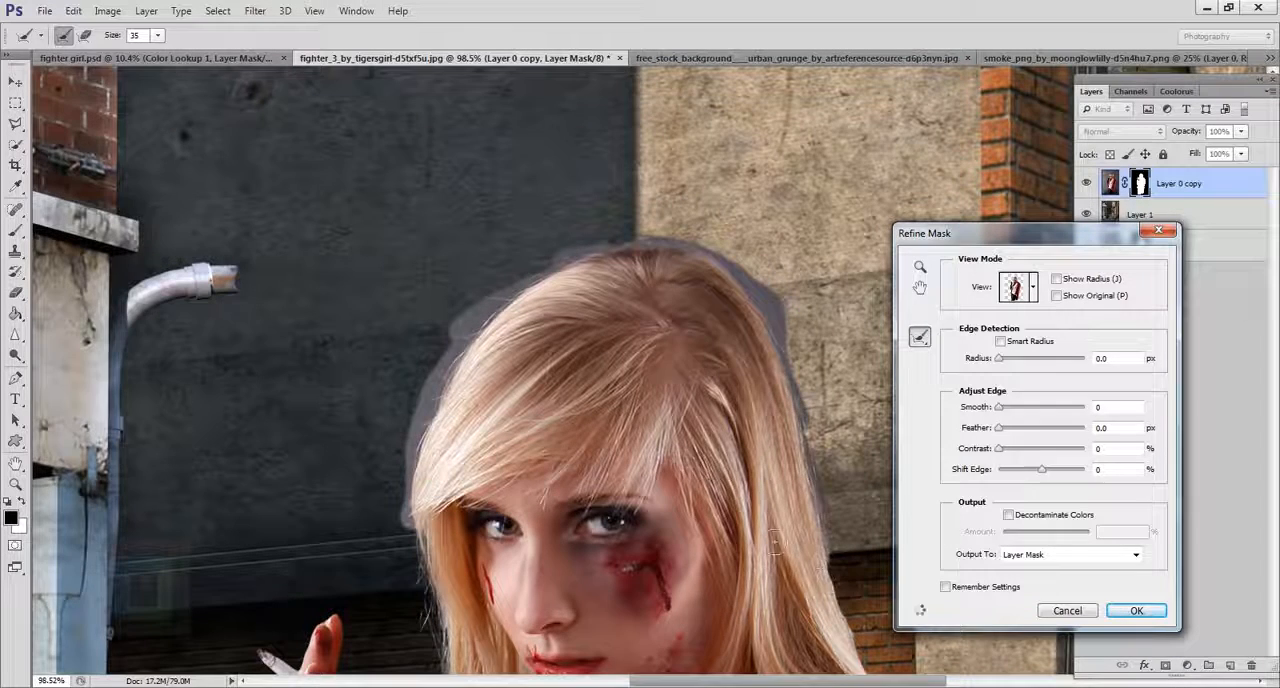
Refine the mask along the hair's right edge down to the jacket collar and apply the refinement to the layer mask.
mouse_move(695, 513)
left_mouse_down()
mouse_move(425, 143)
mouse_move(430, 209)
left_mouse_up()
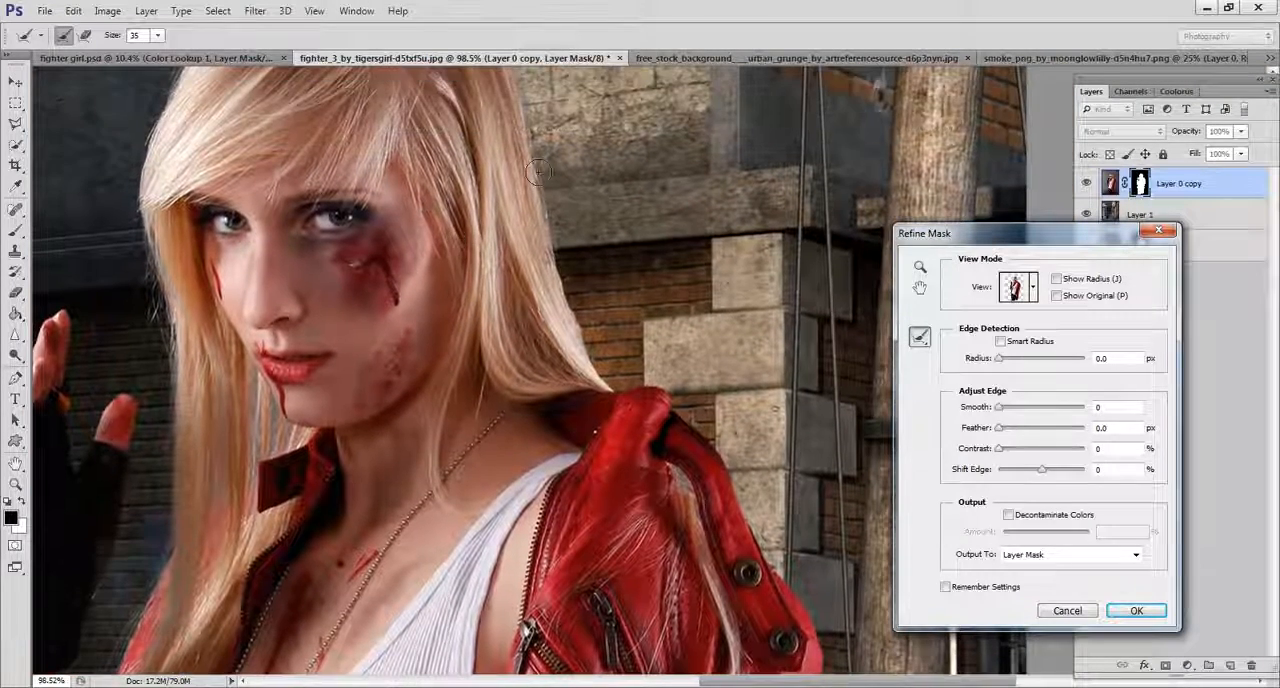
left_click_drag(587, 328, 615, 388)
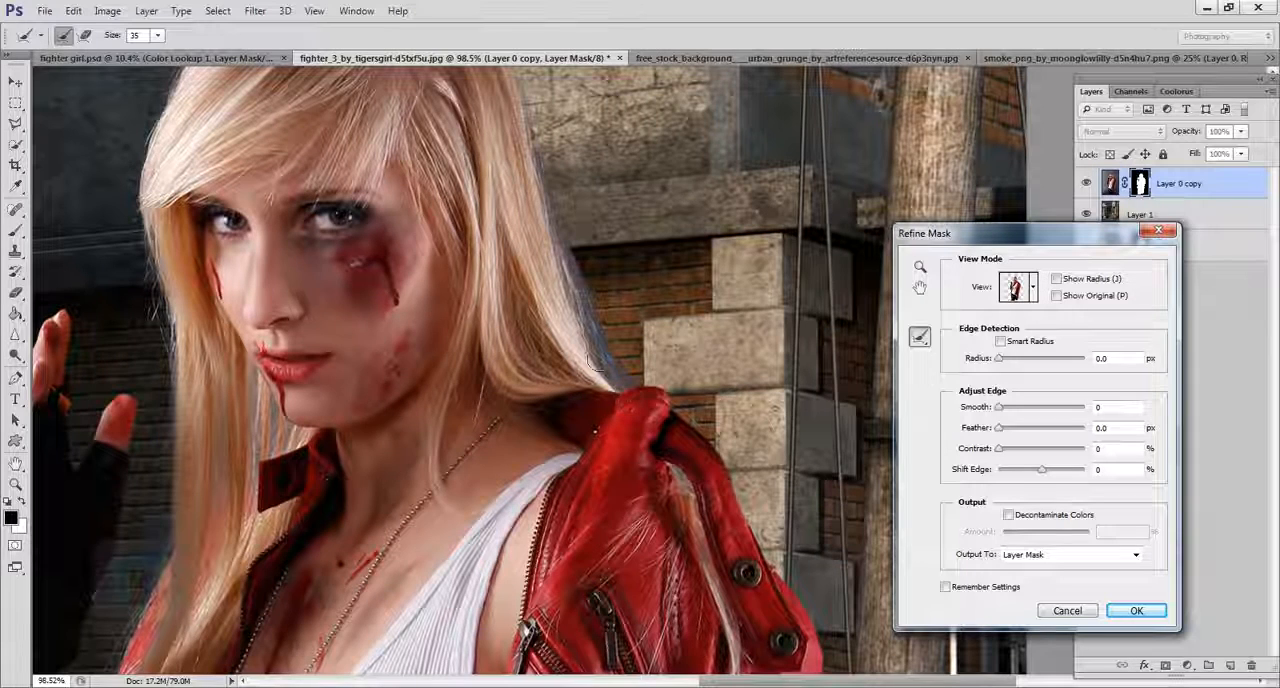
mouse_move(526, 187)
left_mouse_down()
mouse_move(554, 402)
mouse_move(582, 368)
mouse_move(543, 237)
mouse_move(472, 162)
left_mouse_up()
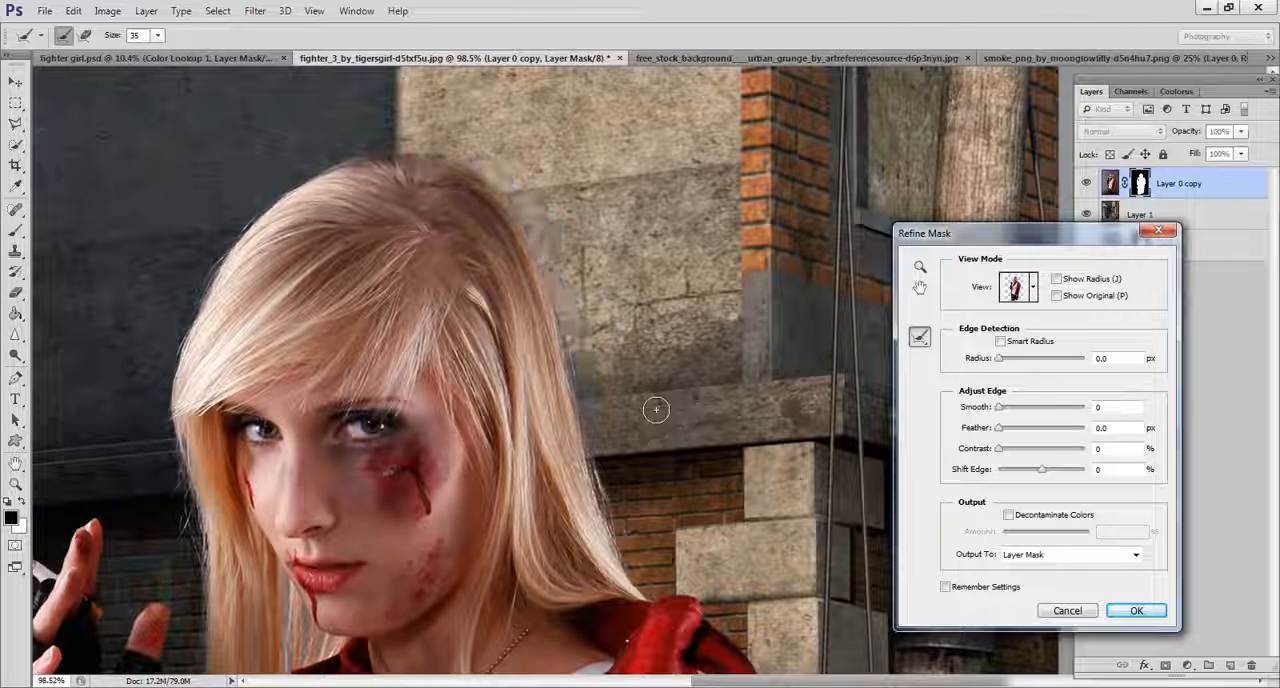
left_click_drag(386, 540, 488, 275)
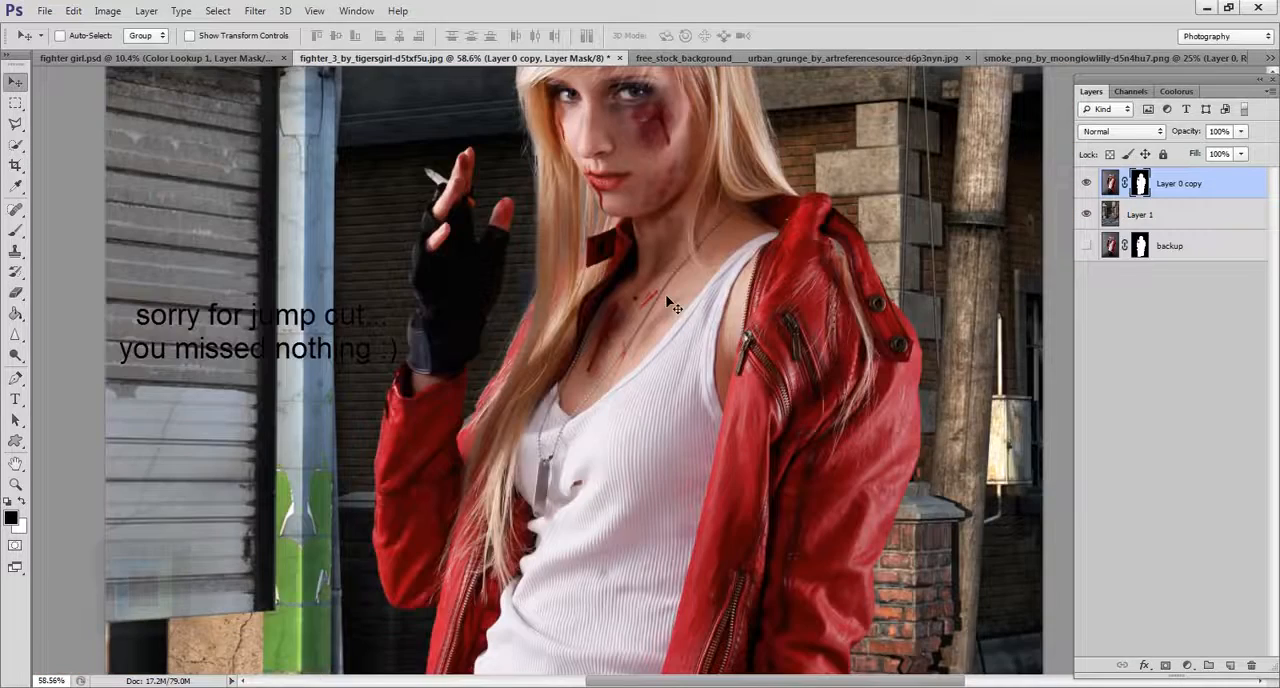
key("ctrl+0")
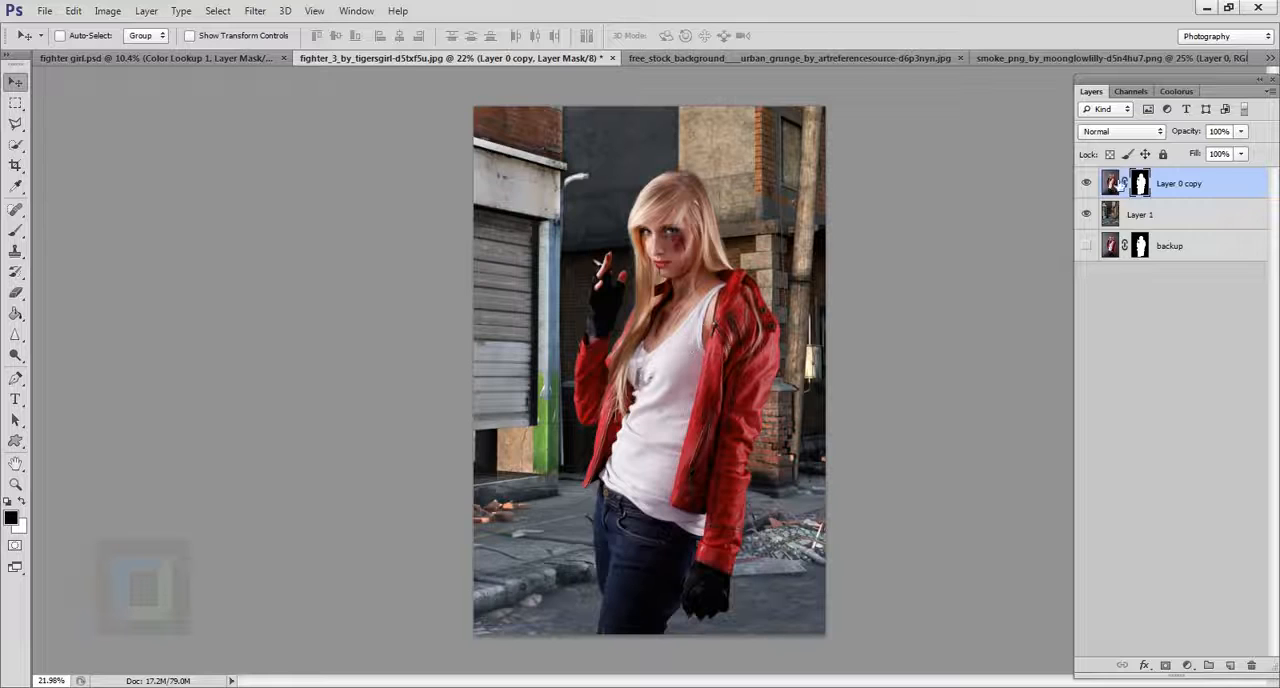
Start a Shadows/Highlights adjustment on the woman's image rather than her mask, and set Shadows Amount to 18%.
left_click(1111, 183)
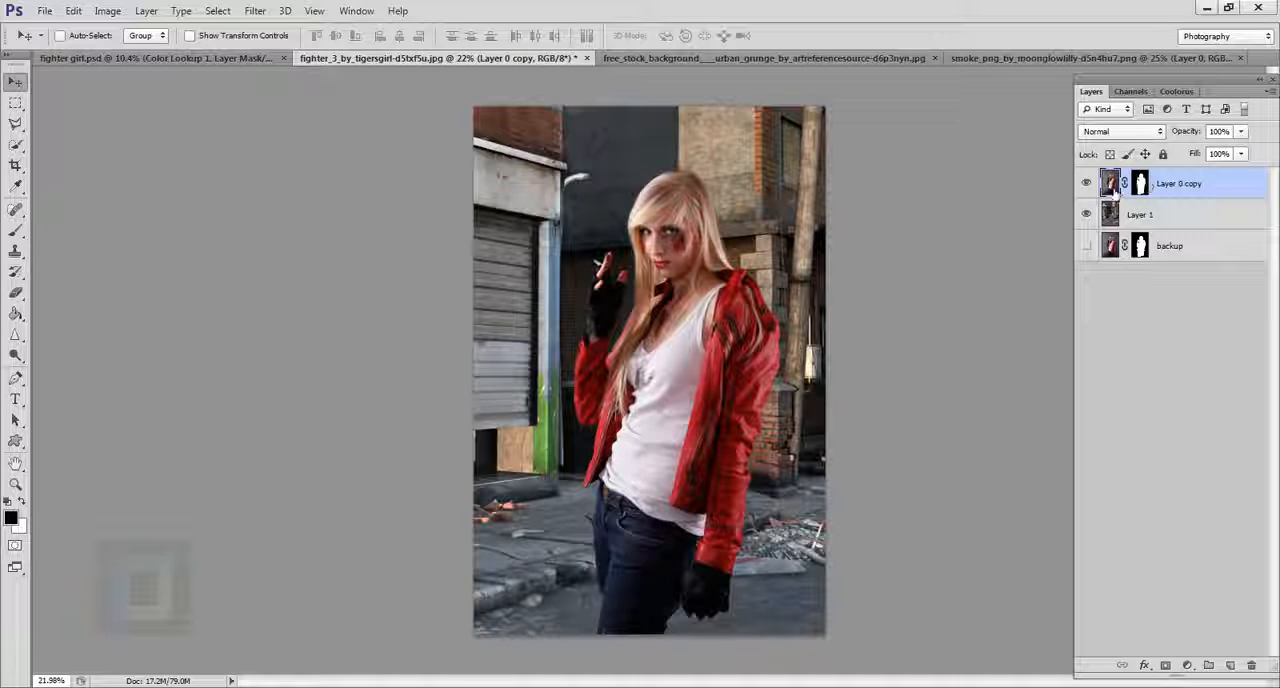
left_click(107, 11)
mouse_move(132, 56)
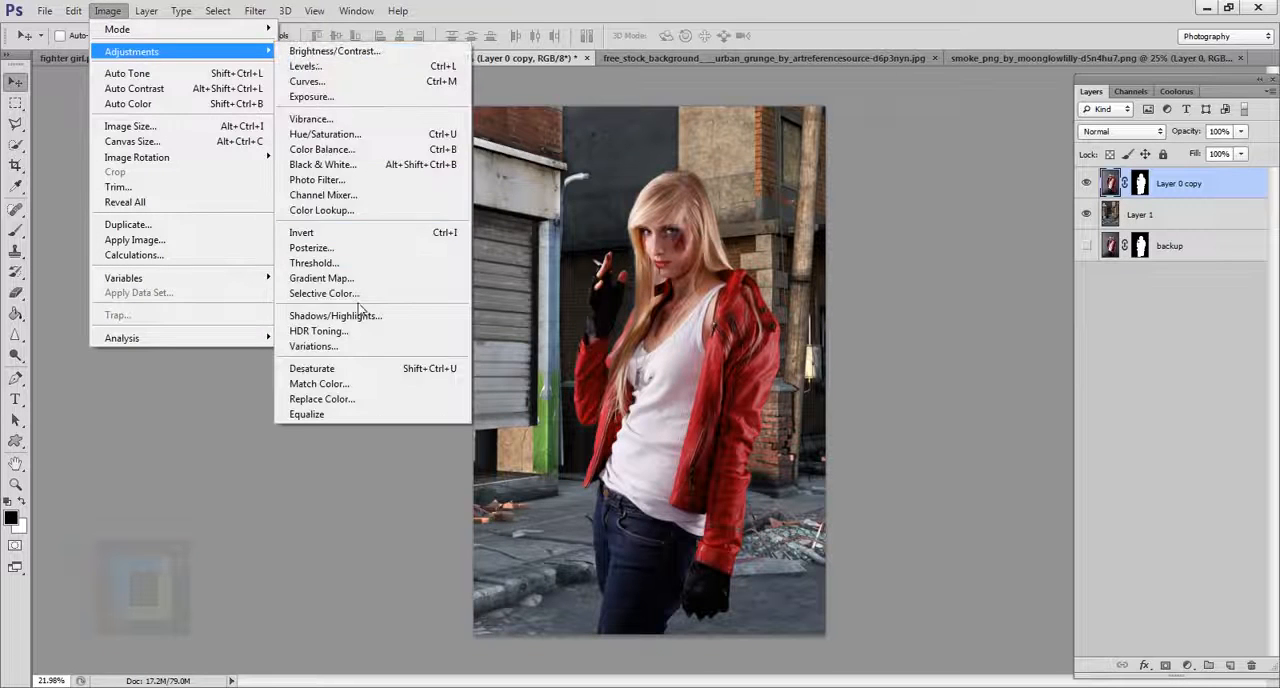
left_click(356, 314)
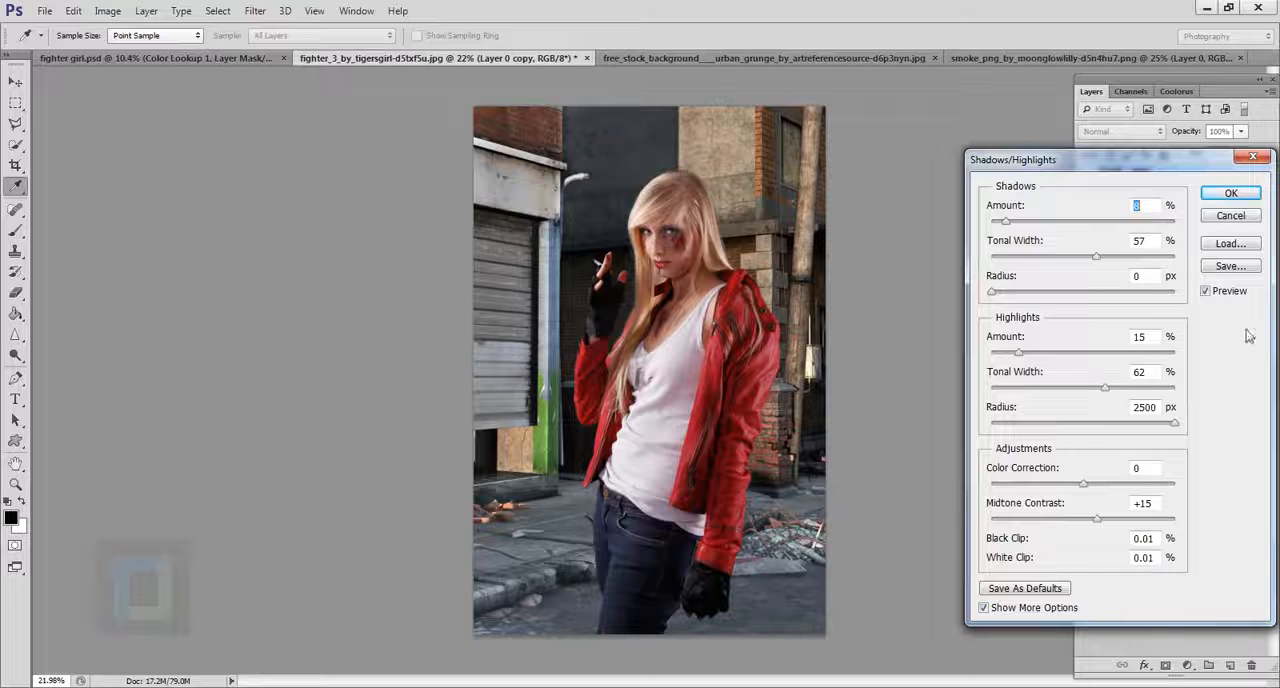
left_click(1209, 292)
left_click(1209, 292)
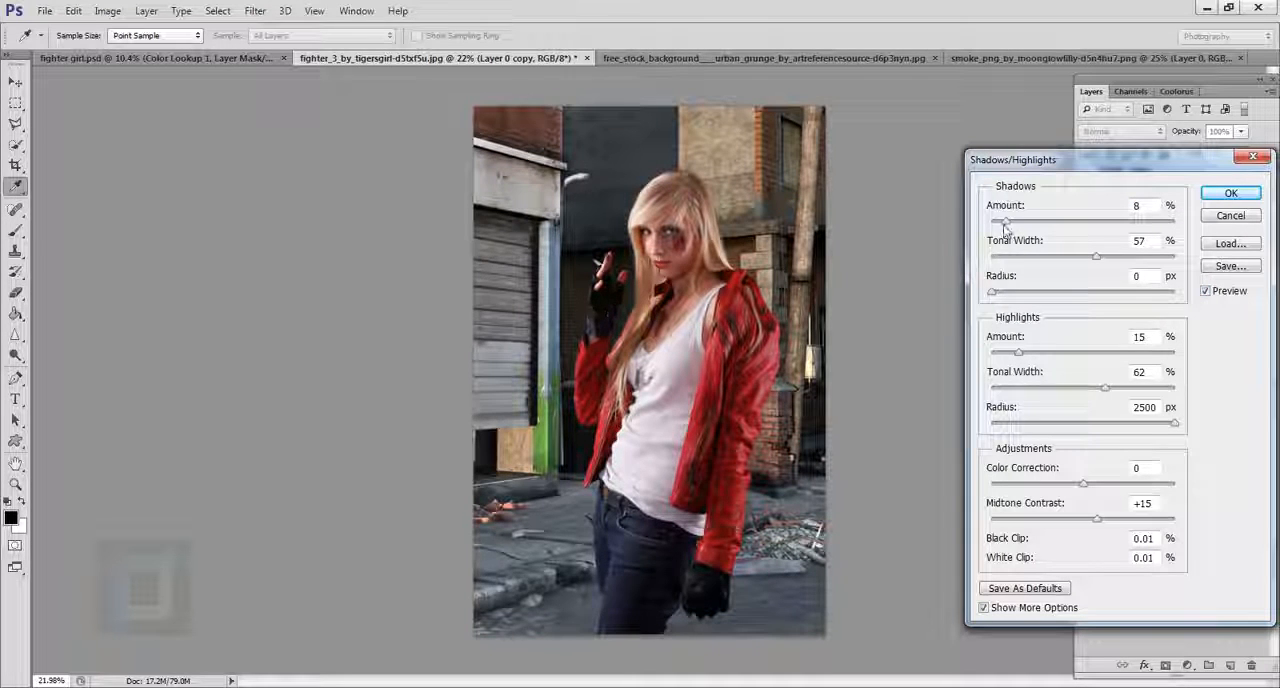
left_click_drag(1005, 222, 1021, 224)
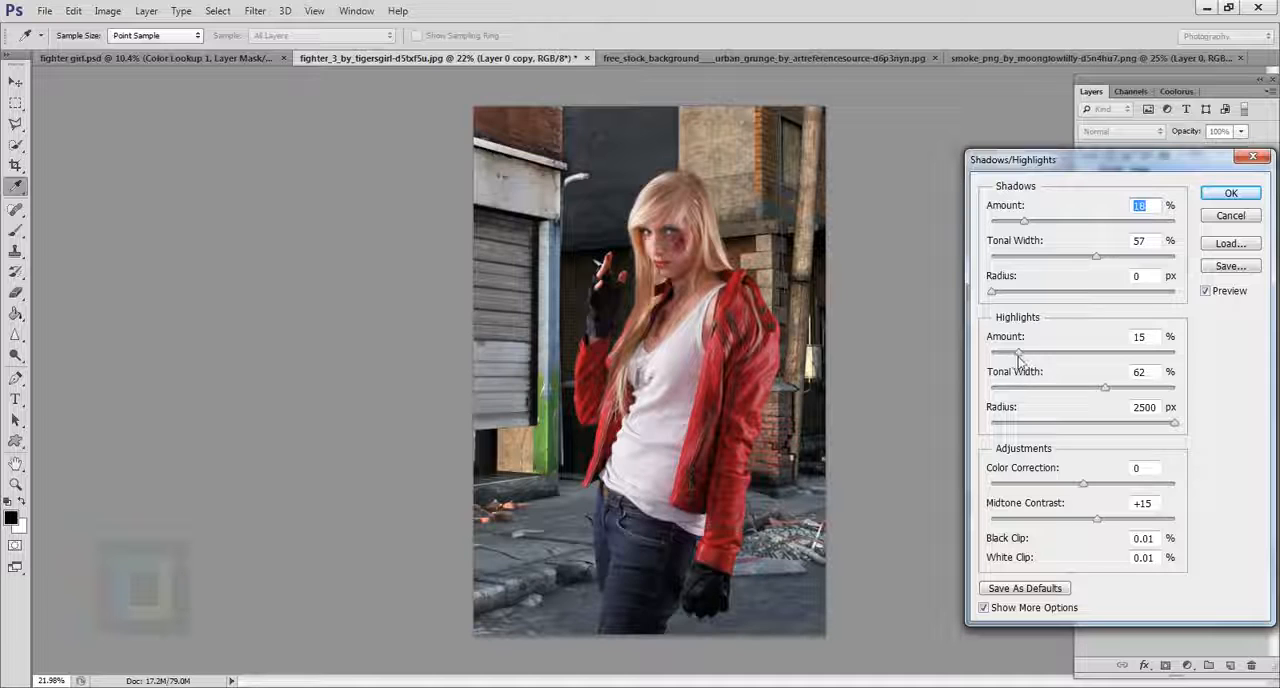
Set Highlights Amount to 42% and Tonal Width to 73%, Shadows Tonal Width to 59%, and Midtone Contrast to +28.
left_click_drag(1019, 356, 1069, 360)
mouse_move(1095, 259)
left_mouse_down()
mouse_move(1054, 261)
mouse_move(1100, 264)
left_mouse_up()
mouse_move(1107, 389)
left_mouse_down()
mouse_move(1068, 393)
mouse_move(1126, 392)
left_mouse_up()
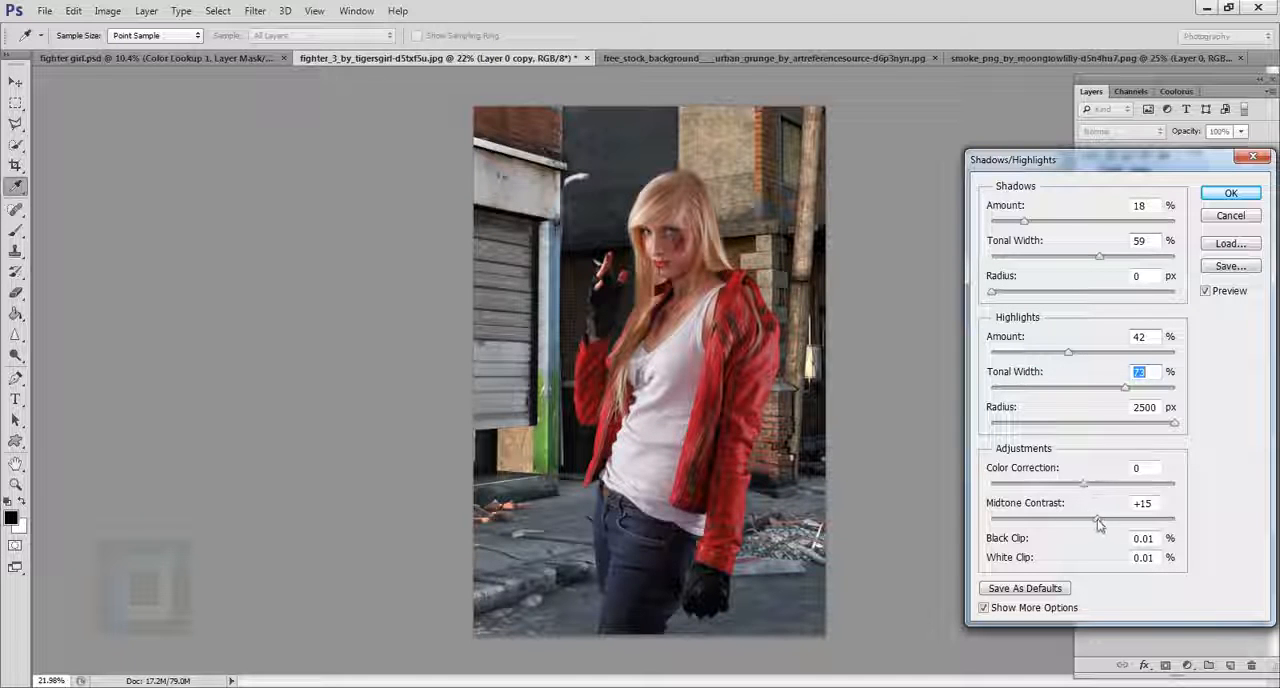
left_click_drag(1097, 521, 1109, 520)
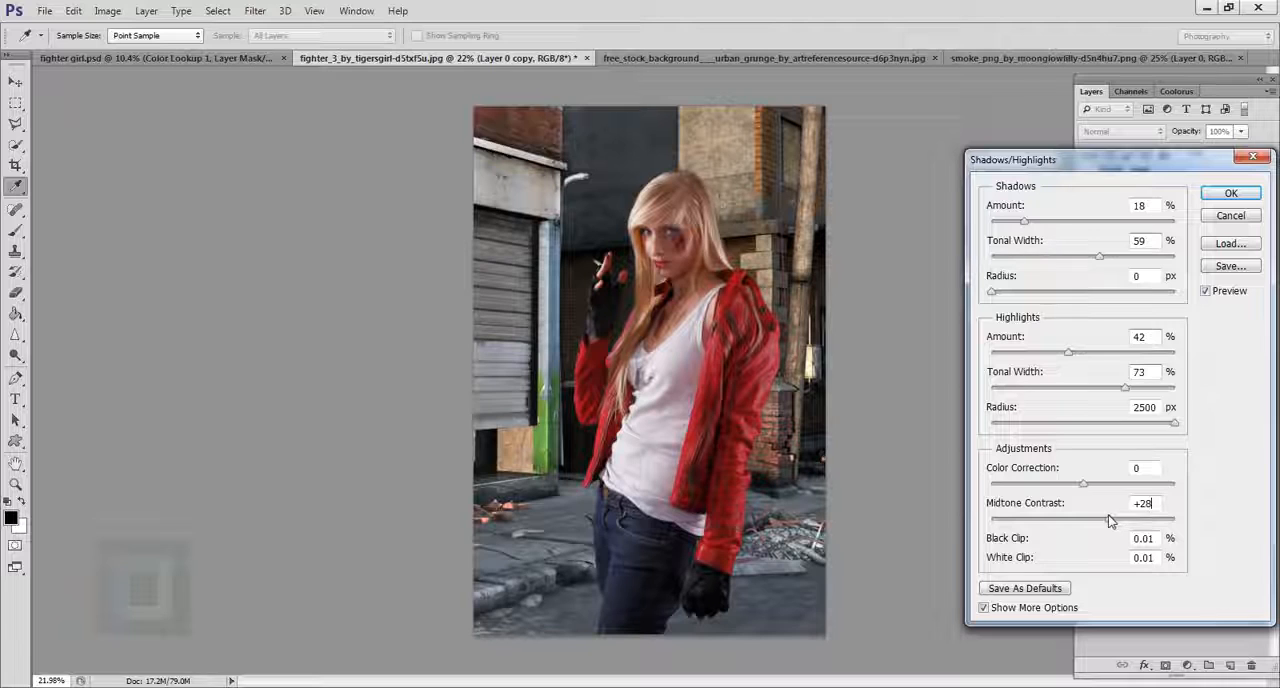
left_click(1109, 519)
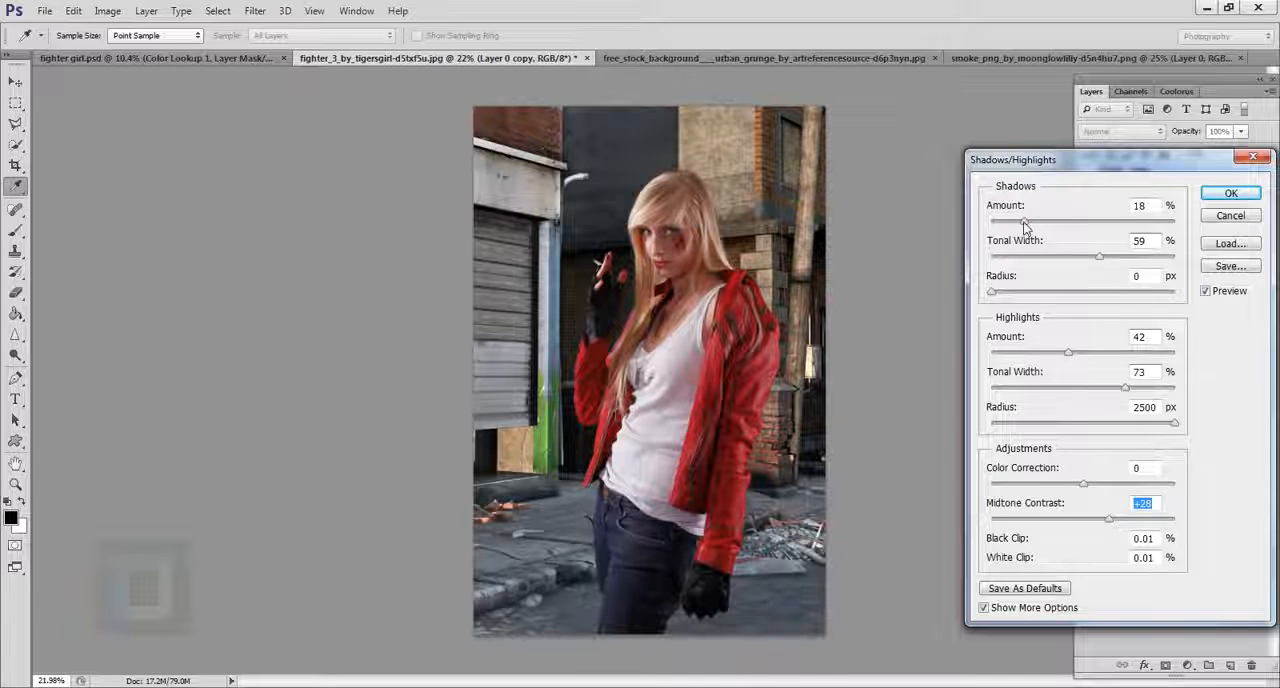
Set Shadows Amount to 20%, Color Correction to -27 and Highlights Tonal Width to 65%.
left_click_drag(1024, 222, 1030, 224)
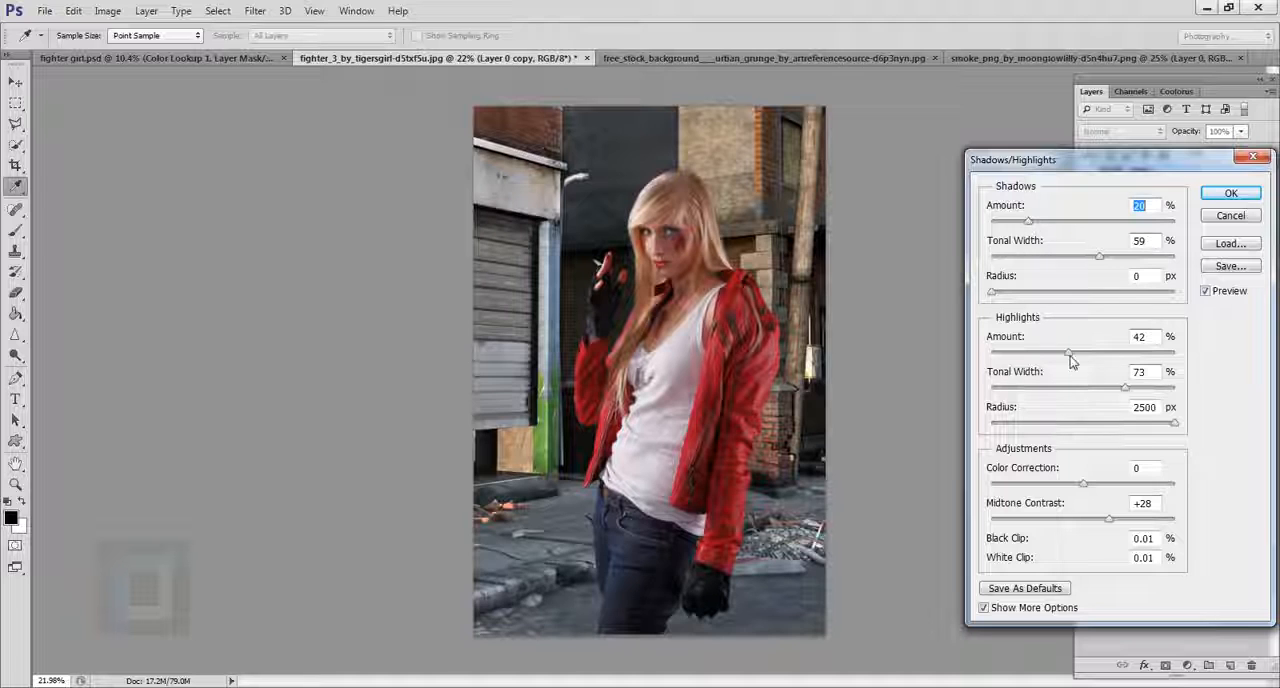
mouse_move(1070, 355)
left_mouse_down()
mouse_move(1033, 347)
mouse_move(1088, 346)
mouse_move(1069, 346)
left_mouse_up()
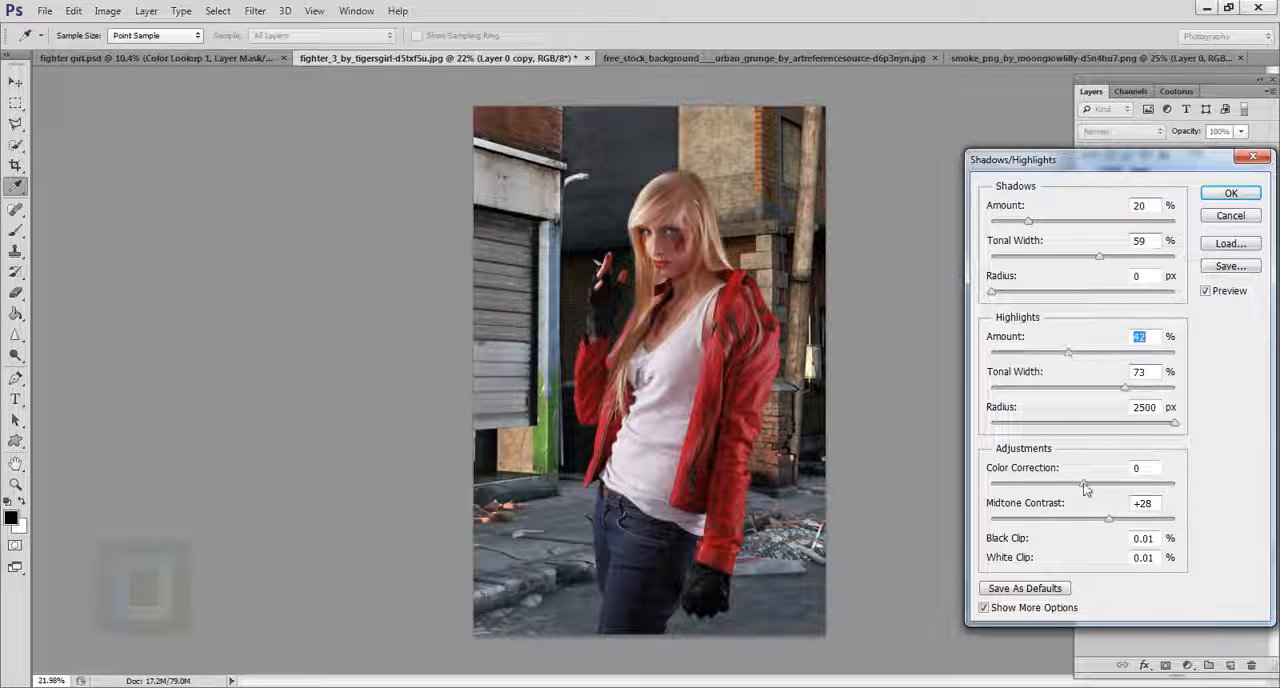
mouse_move(1085, 485)
left_mouse_down()
mouse_move(1045, 481)
mouse_move(1060, 484)
left_mouse_up()
left_click_drag(1129, 389, 1112, 392)
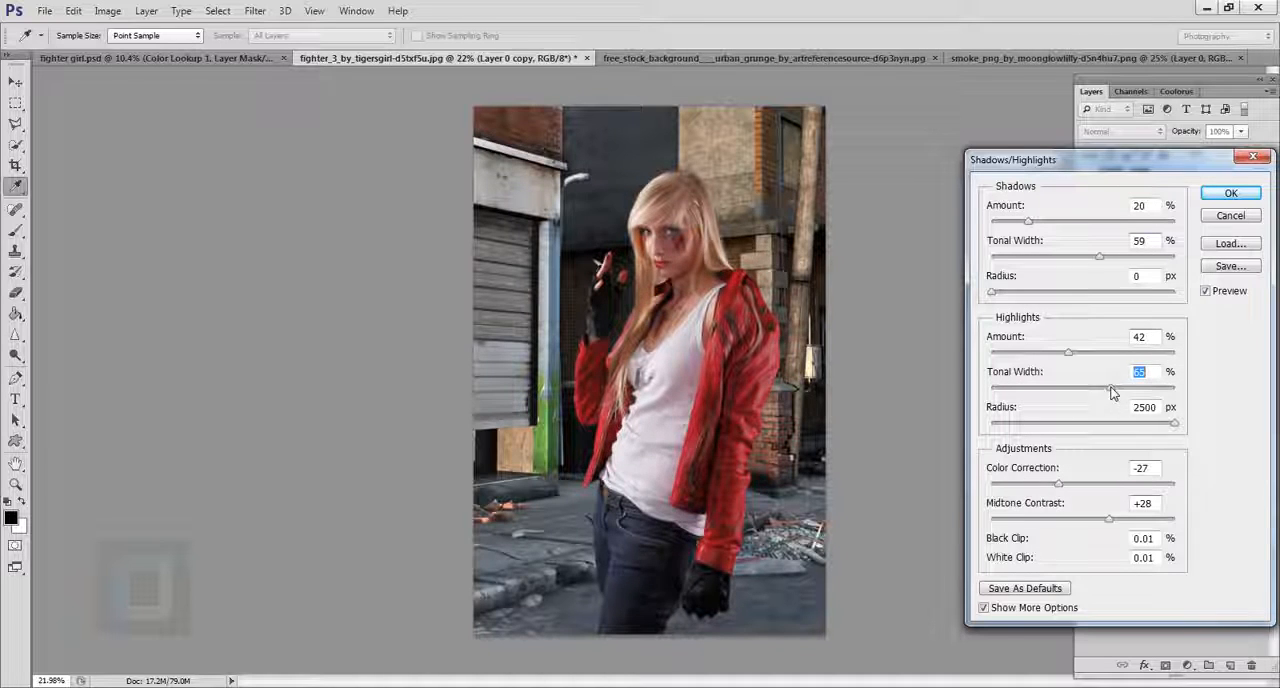
Compare the adjustment with the original image, set Shadows Amount to 16%, and apply Shadows/Highlights.
left_click(1207, 291)
left_click(1207, 291)
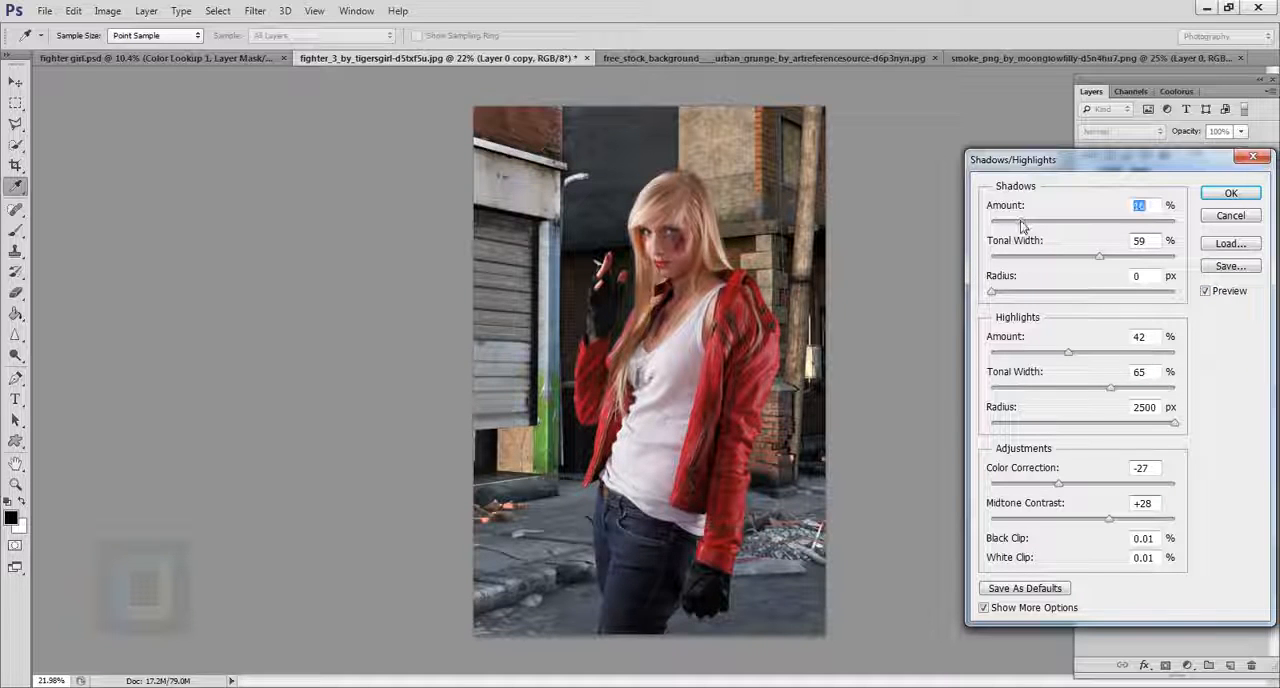
left_click(1206, 290)
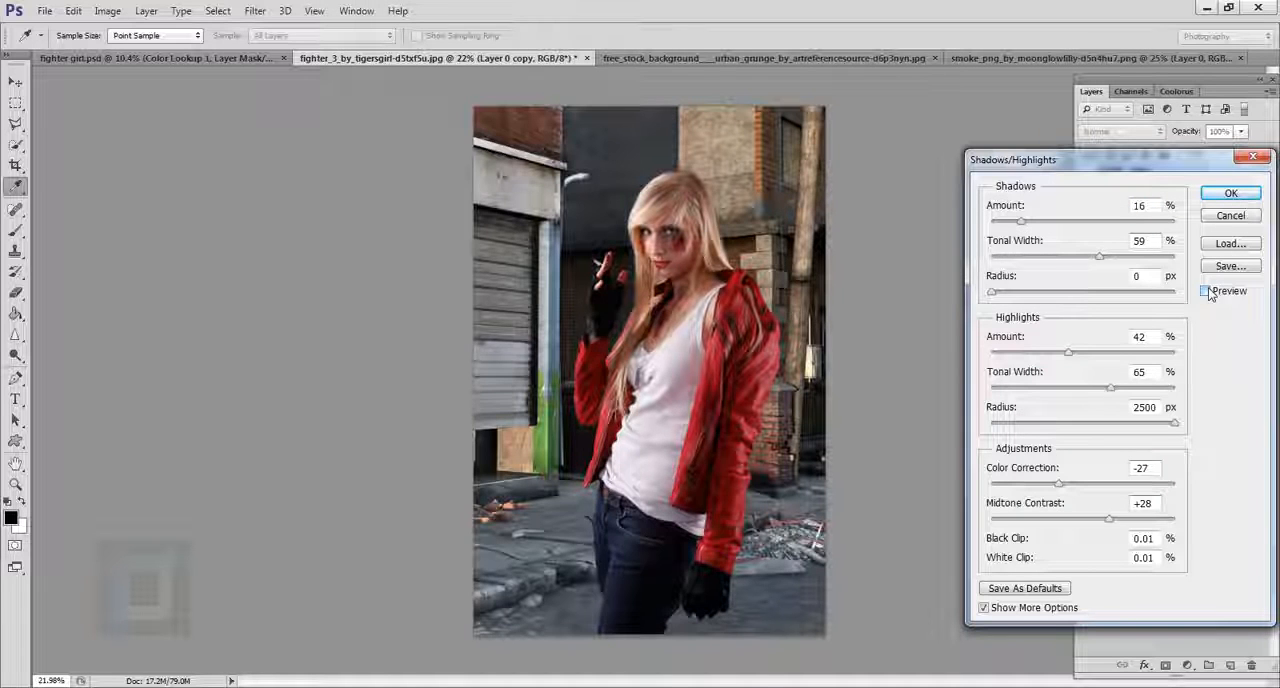
left_click(1206, 290)
left_click(1231, 195)
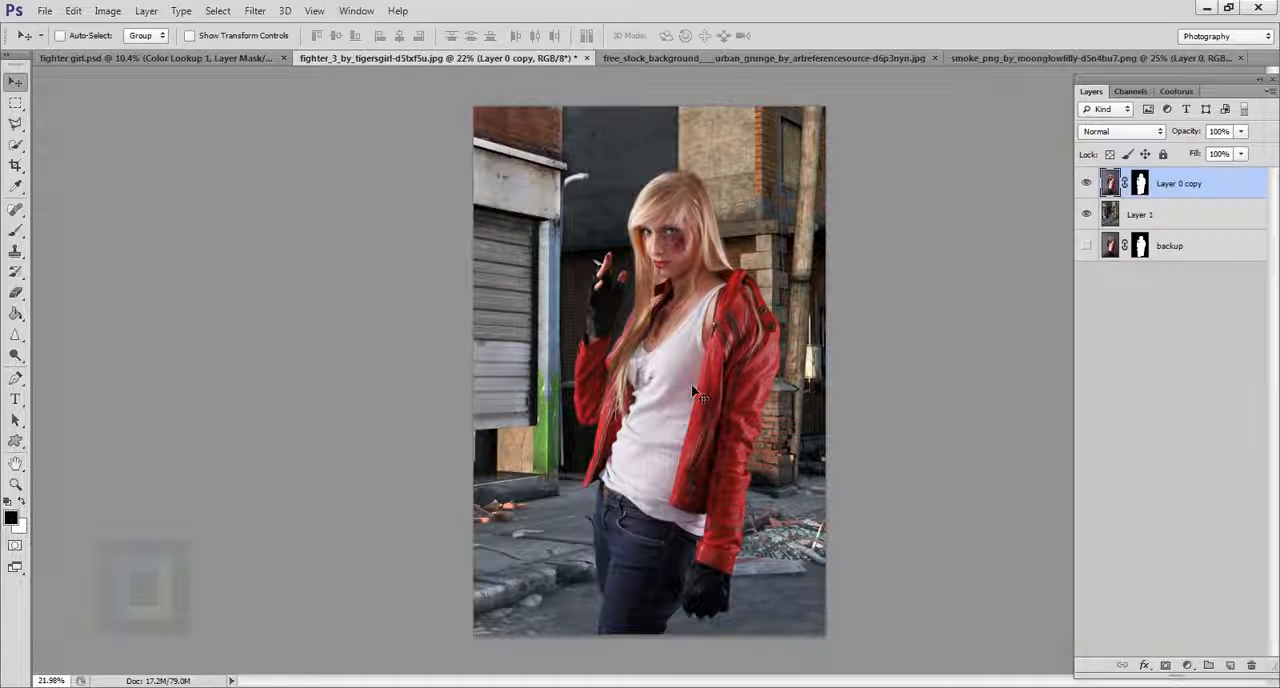
Hide the woman's layer and convert the street background layer, Layer 1, to a Smart Object.
scroll(692, 387, "down", 2)
scroll(692, 387, "up", 2)
scroll(692, 387, "down", 2)
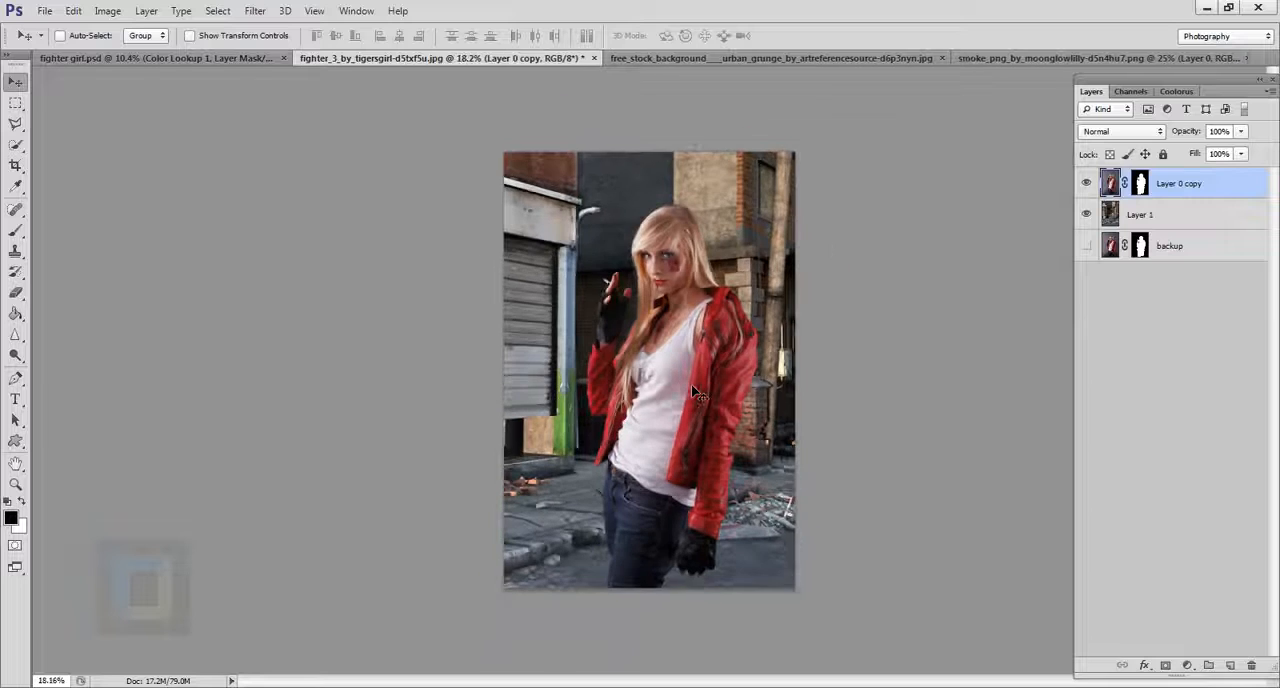
left_click(1235, 220)
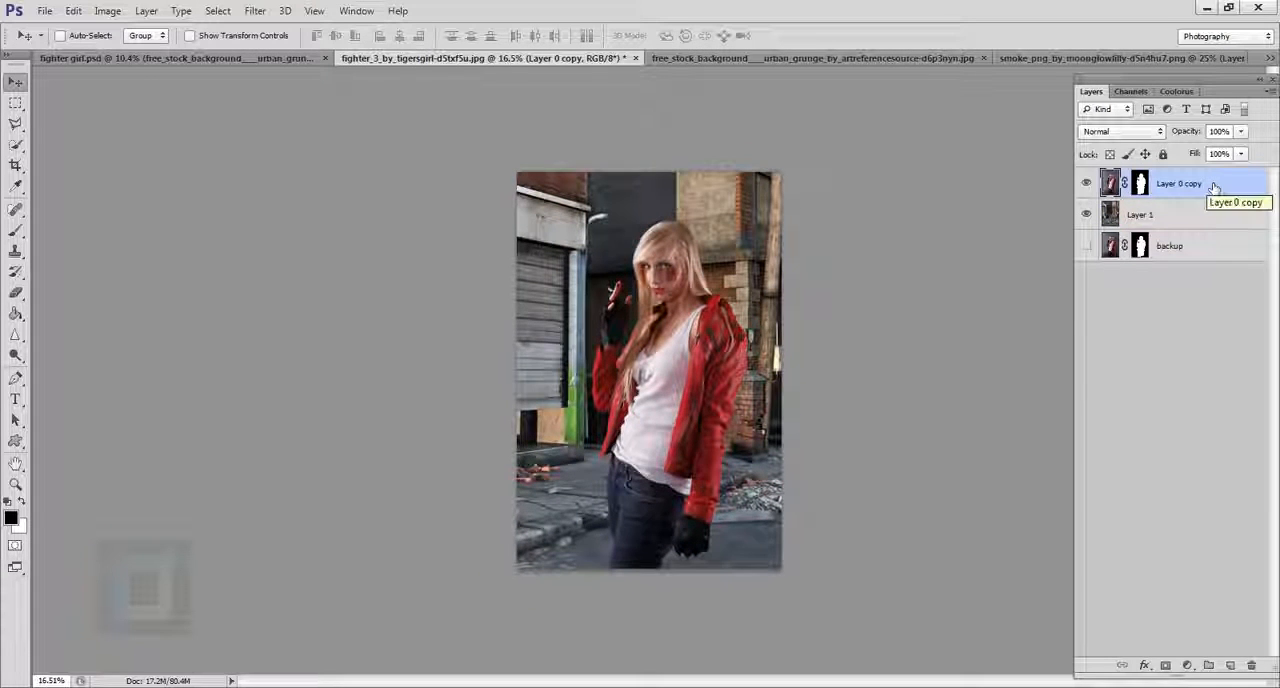
left_click(1087, 183)
left_click(1150, 222)
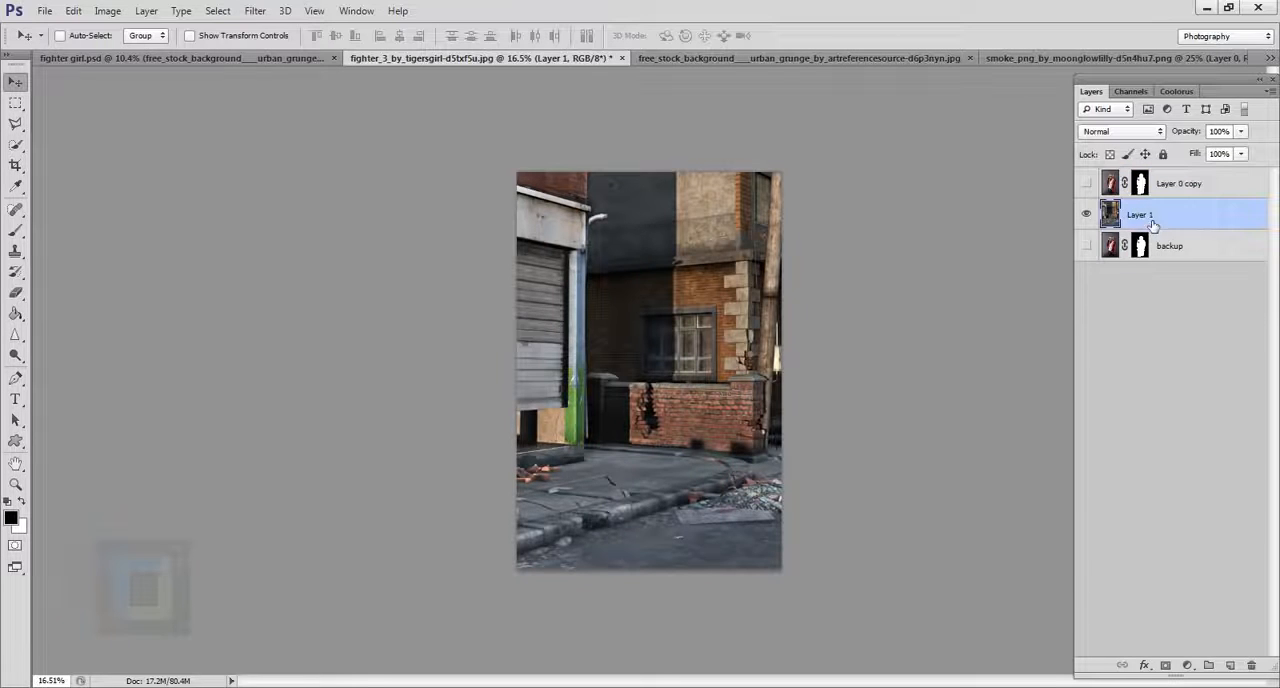
right_click(1224, 220)
left_click(1080, 168)
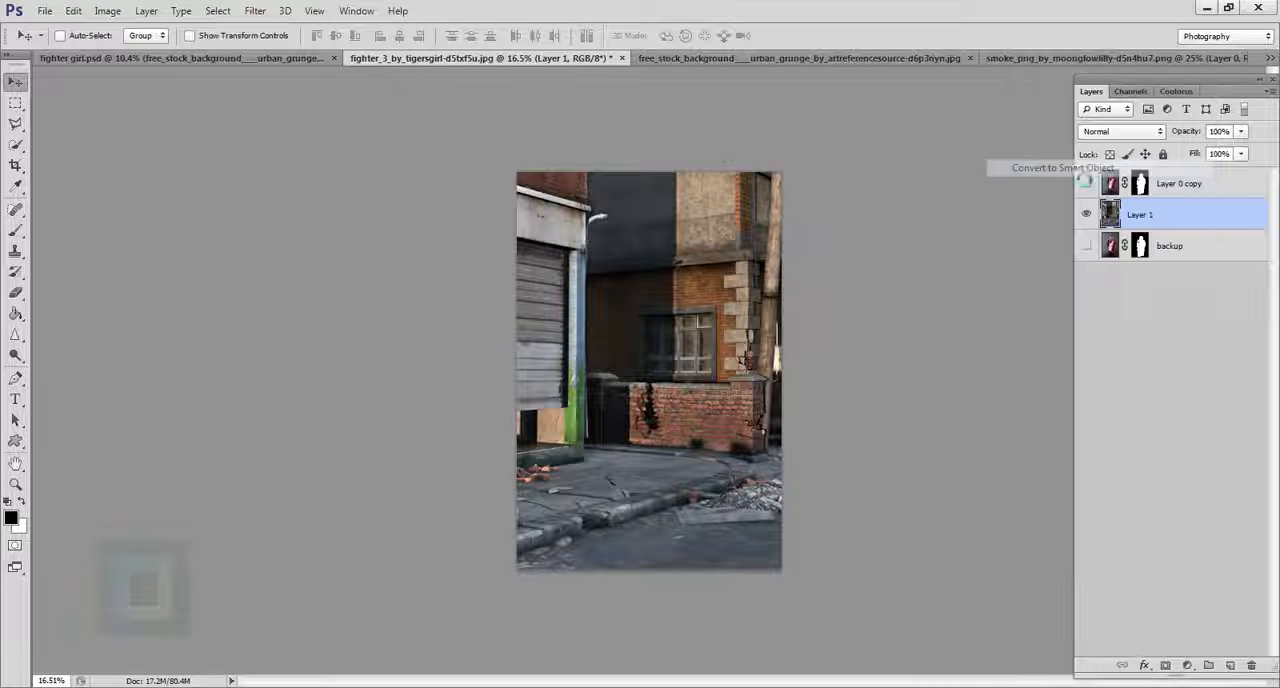
Add a Gradient Overlay to the street background layer using the Foreground to Transparent preset.
double_click(1248, 218)
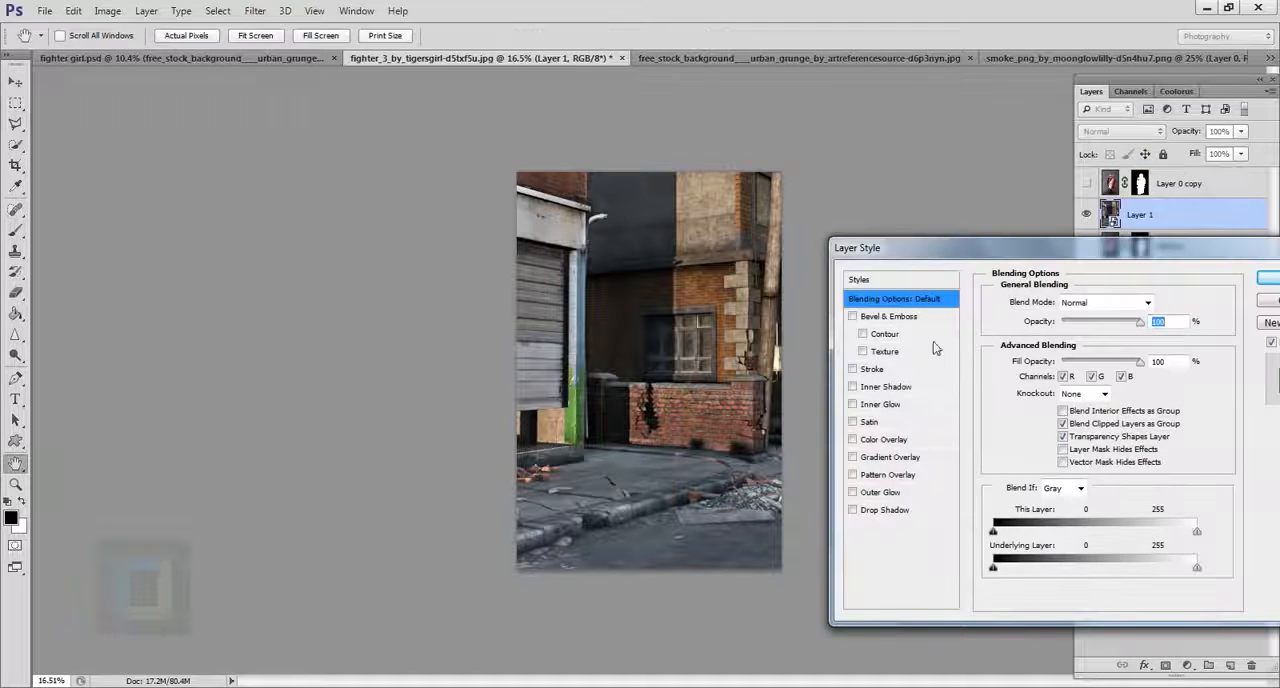
left_click(853, 457)
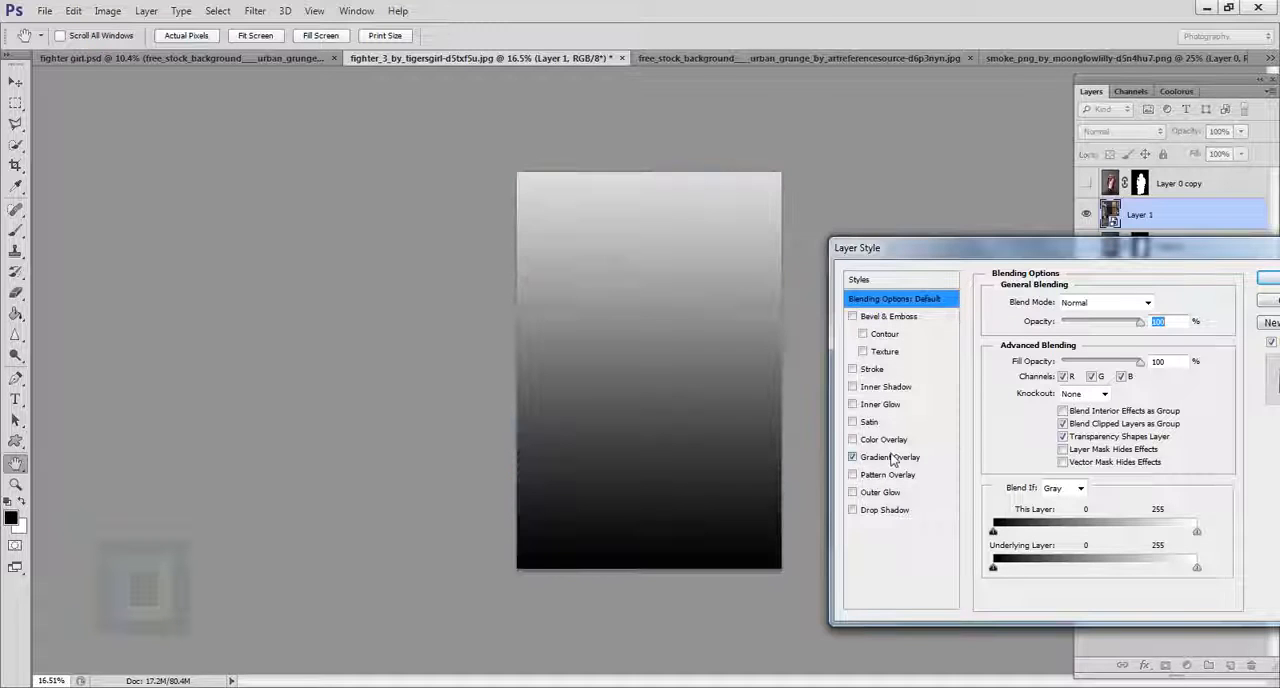
left_click(893, 459)
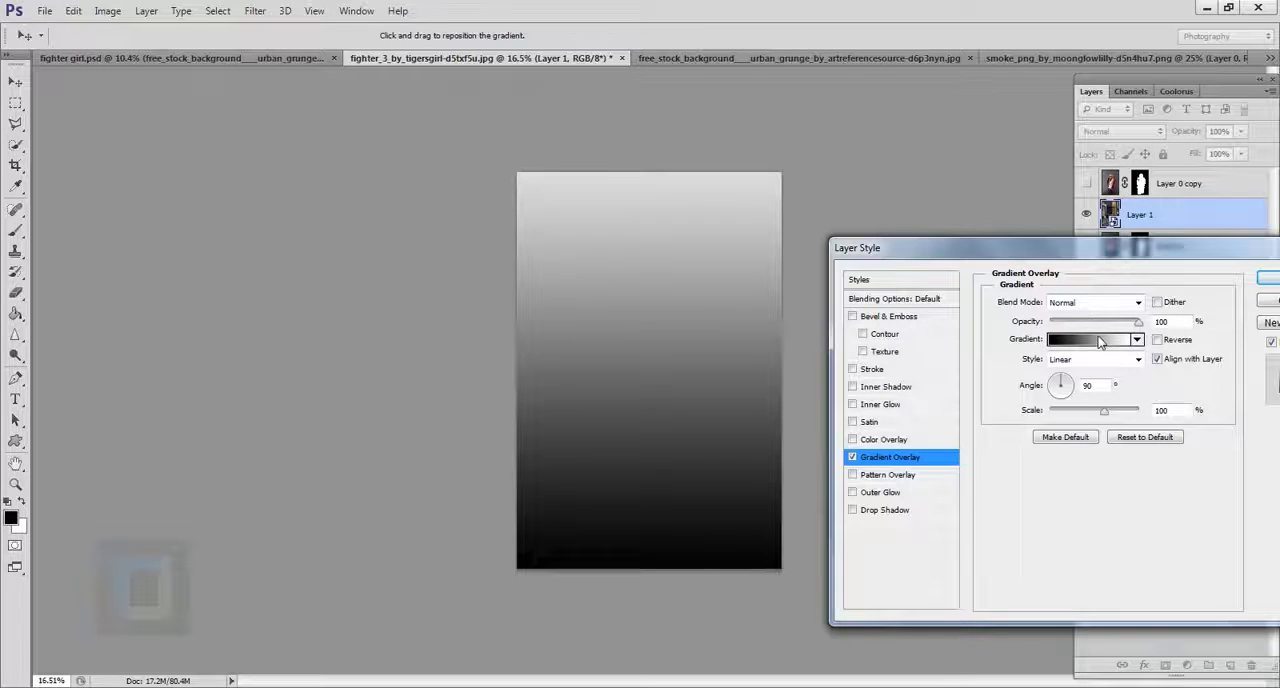
left_click(1100, 343)
left_click(923, 105)
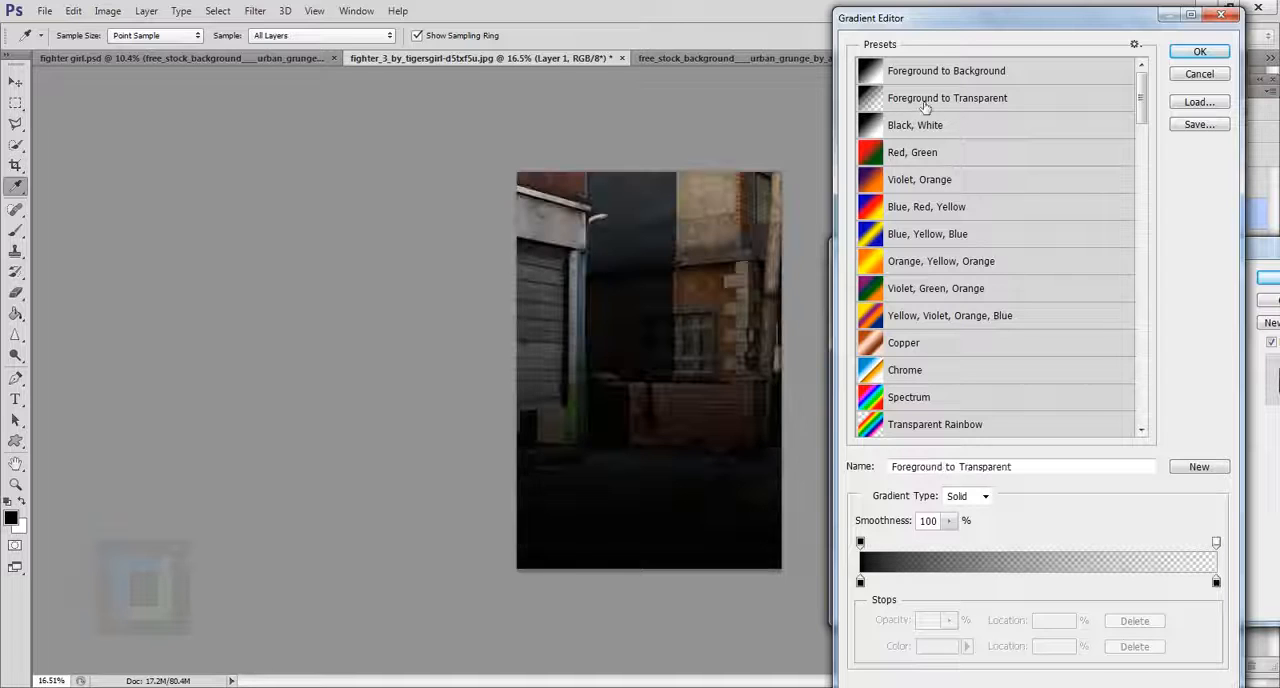
Change the gradient's starting color stop to the orange-brown 6e380c.
left_click(860, 583)
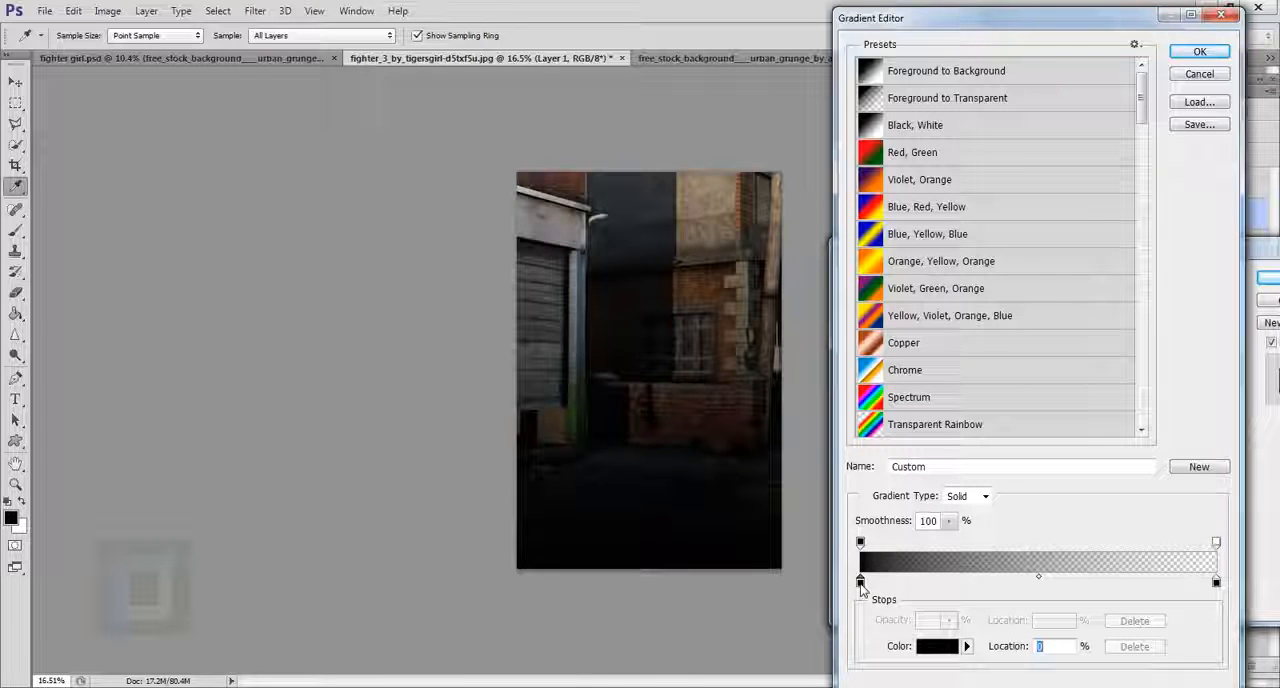
left_click(936, 650)
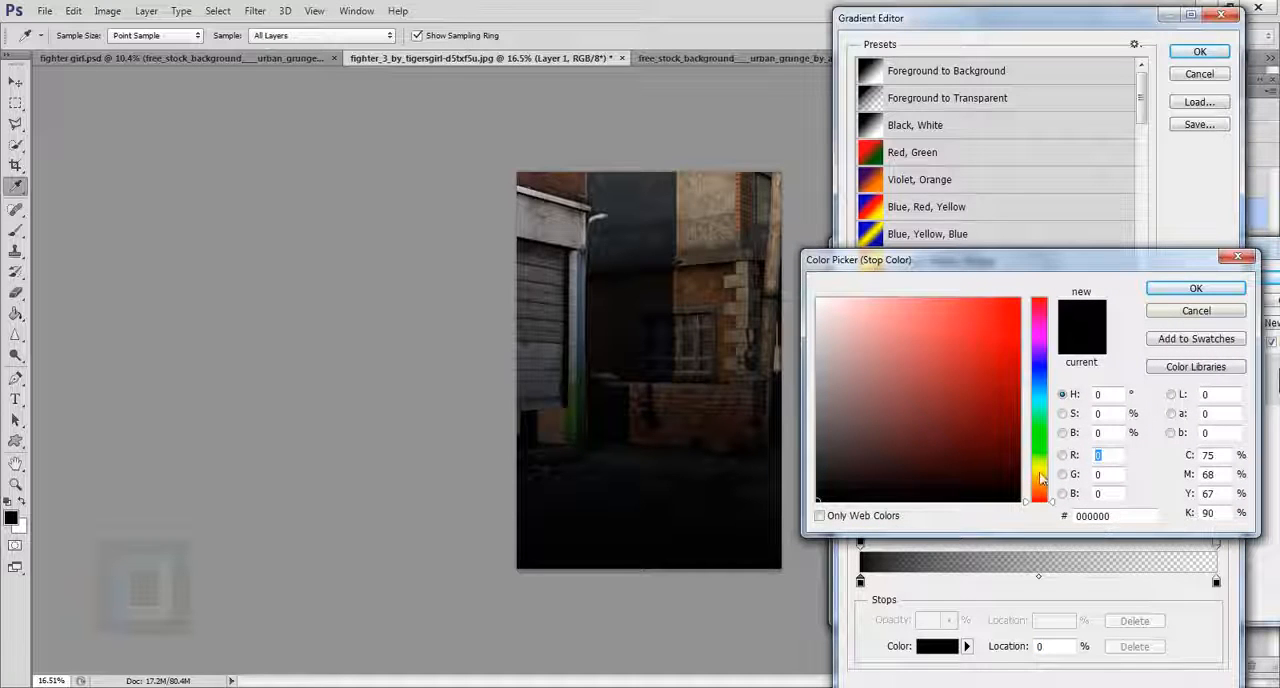
left_click_drag(1040, 482, 1041, 494)
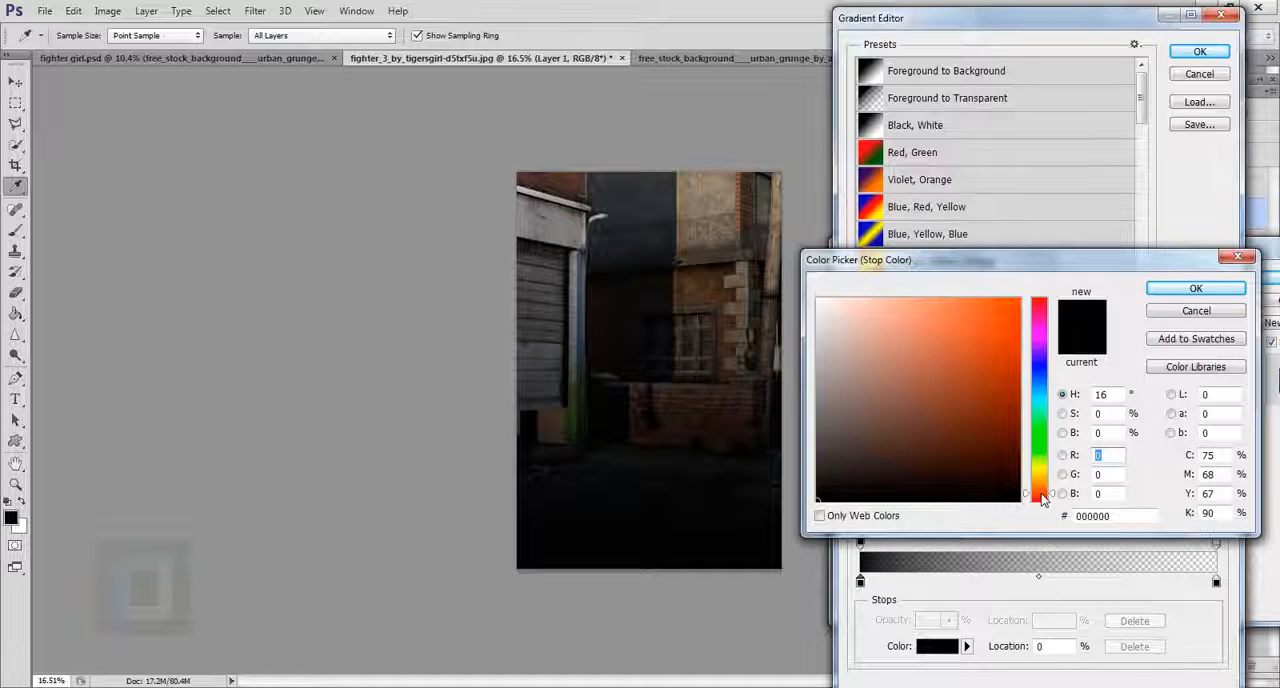
left_click_drag(992, 432, 997, 413)
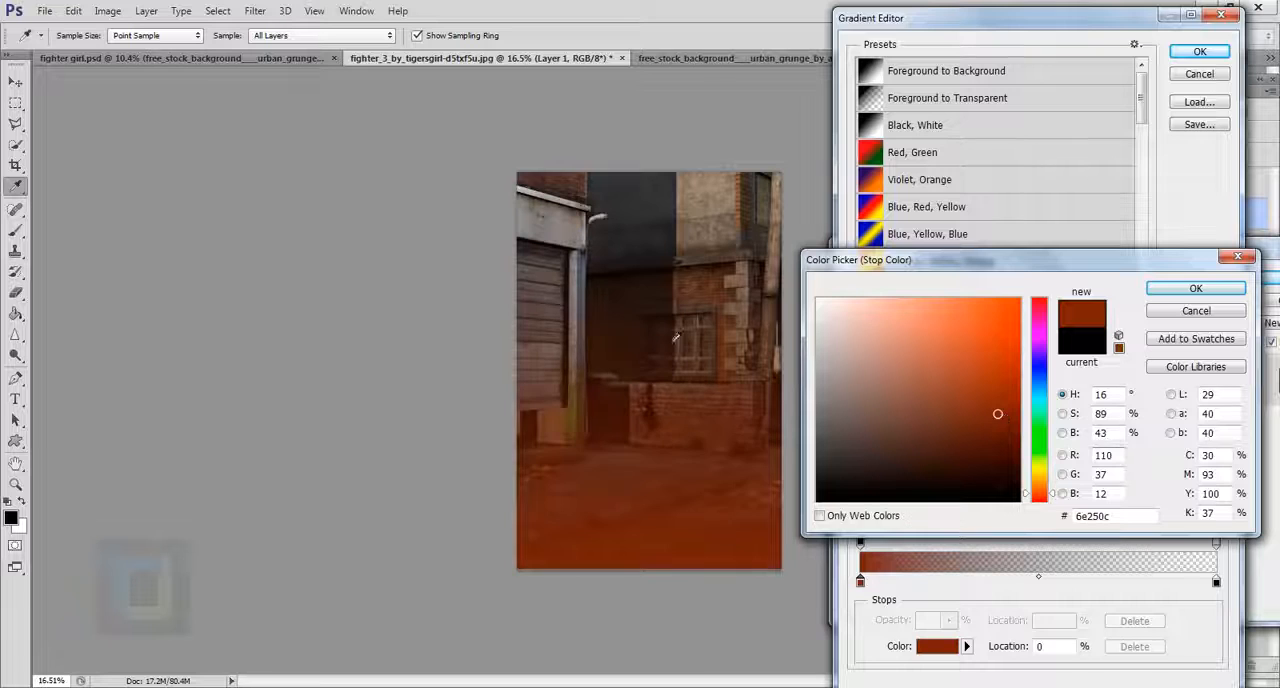
left_click_drag(1048, 497, 1037, 494)
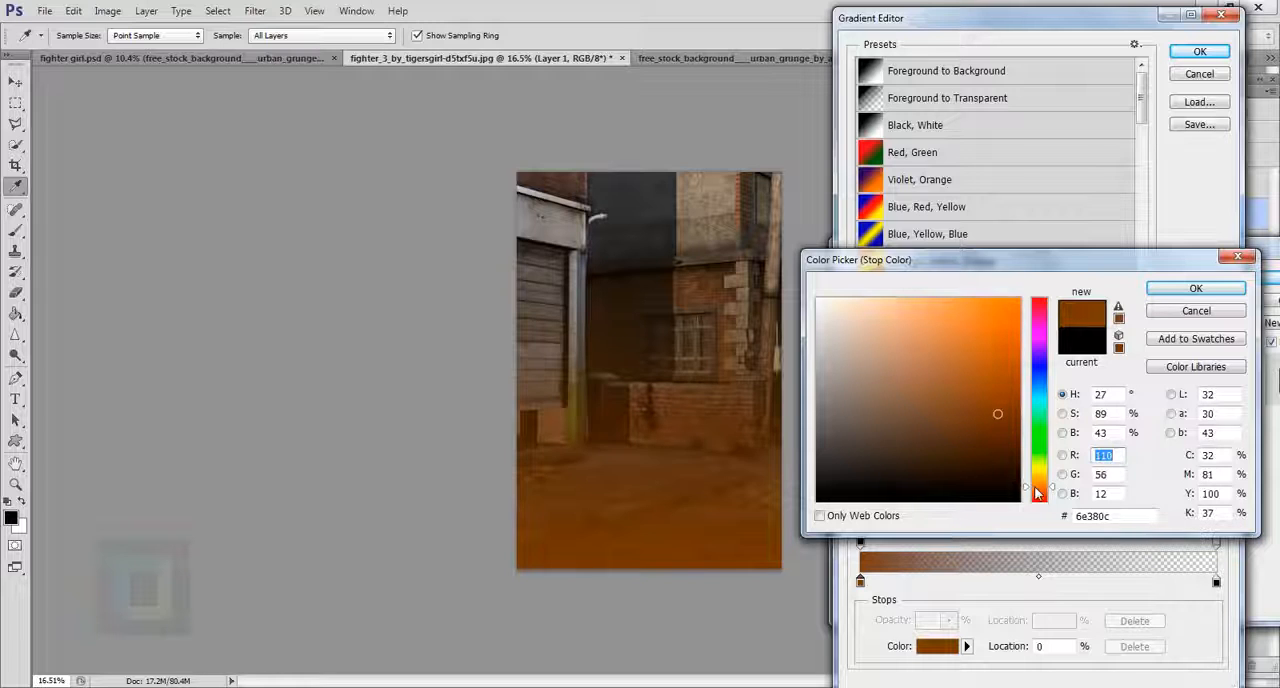
left_click(1192, 289)
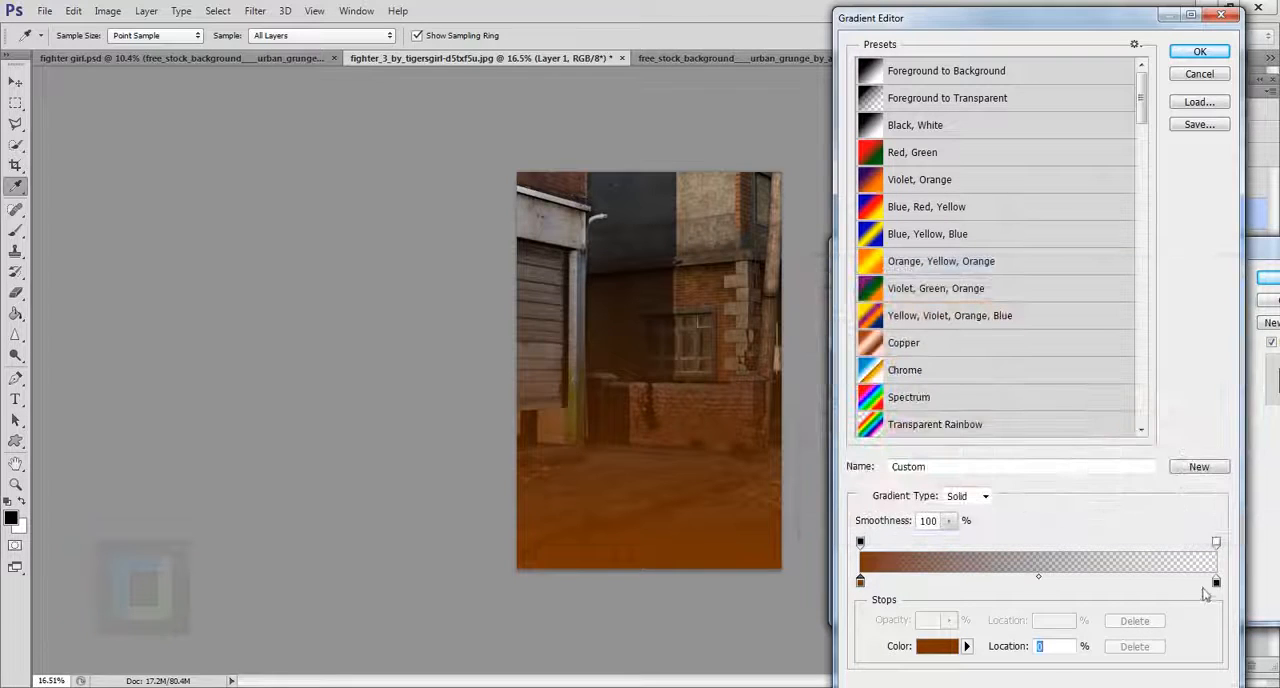
Change the gradient's end color stop to the dark brown 241406 and apply the edited gradient.
left_click(1216, 583)
left_click(940, 647)
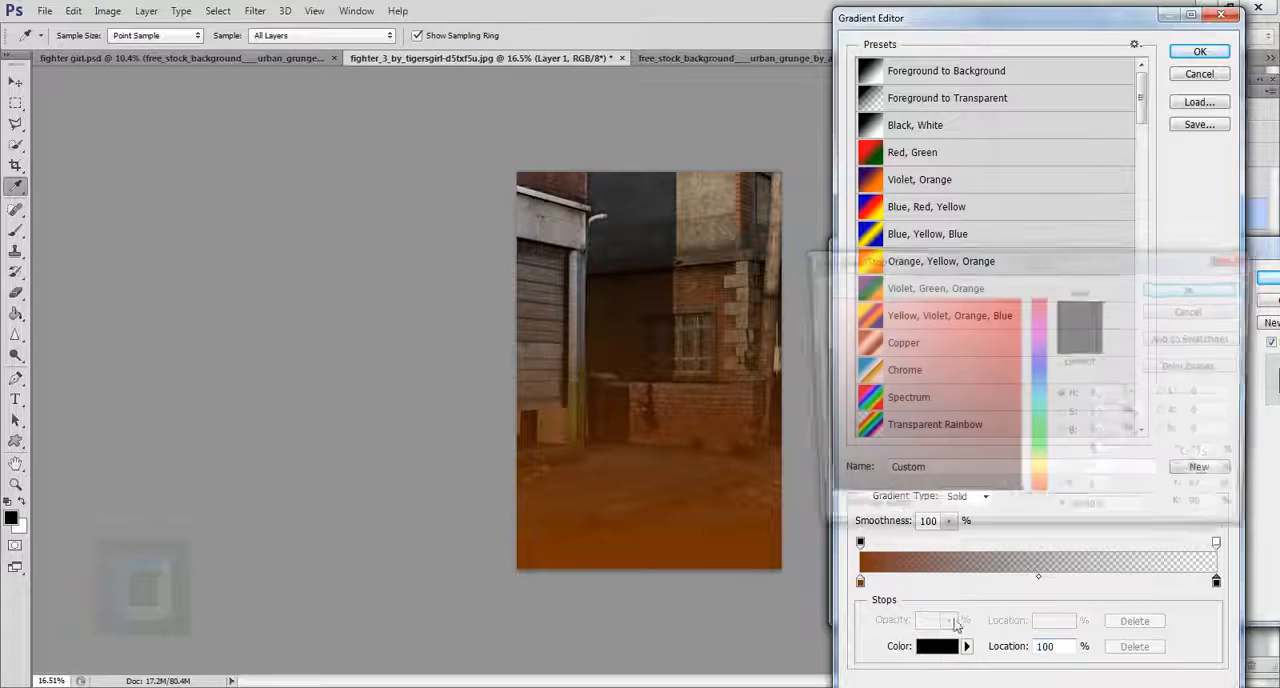
left_click(1039, 487)
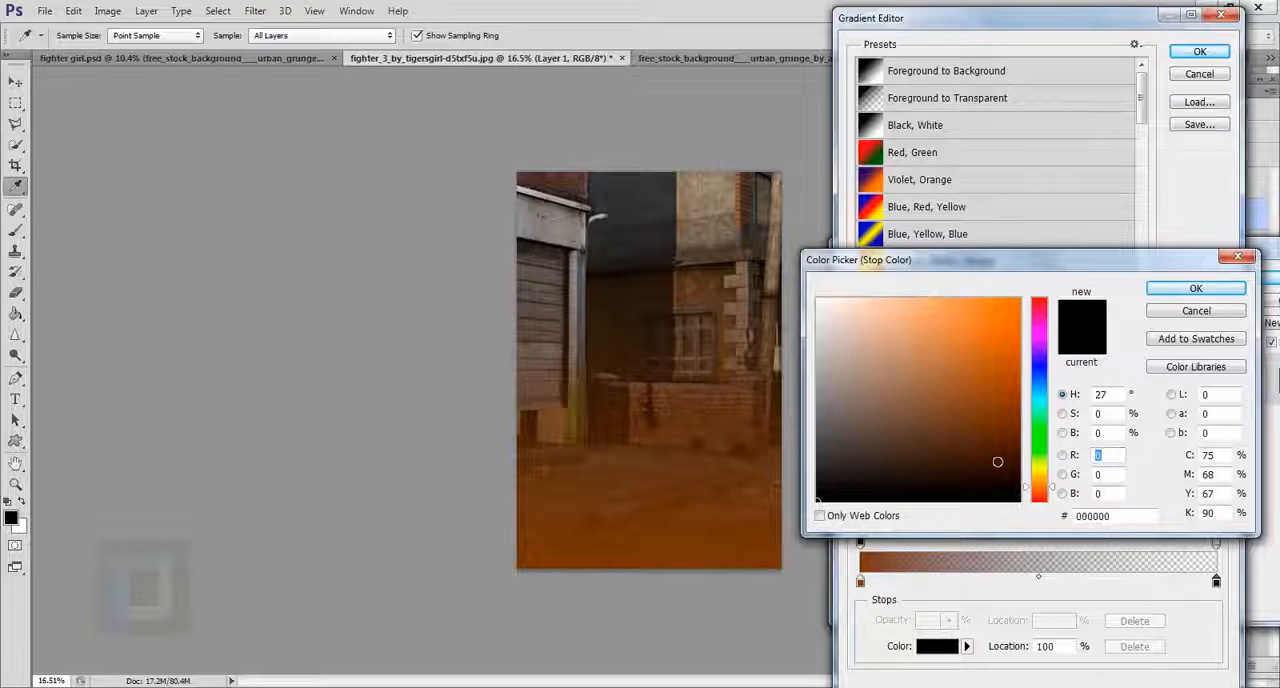
left_click(990, 455)
left_click(987, 476)
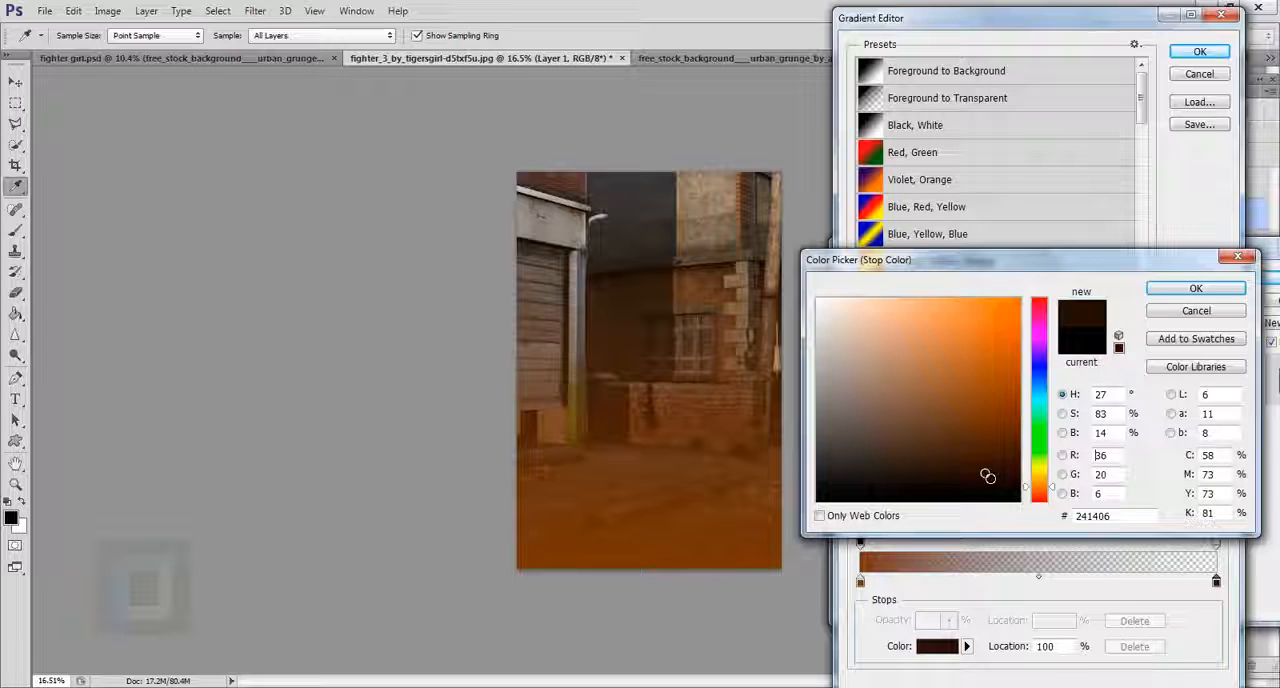
left_click(1197, 288)
left_click(1199, 54)
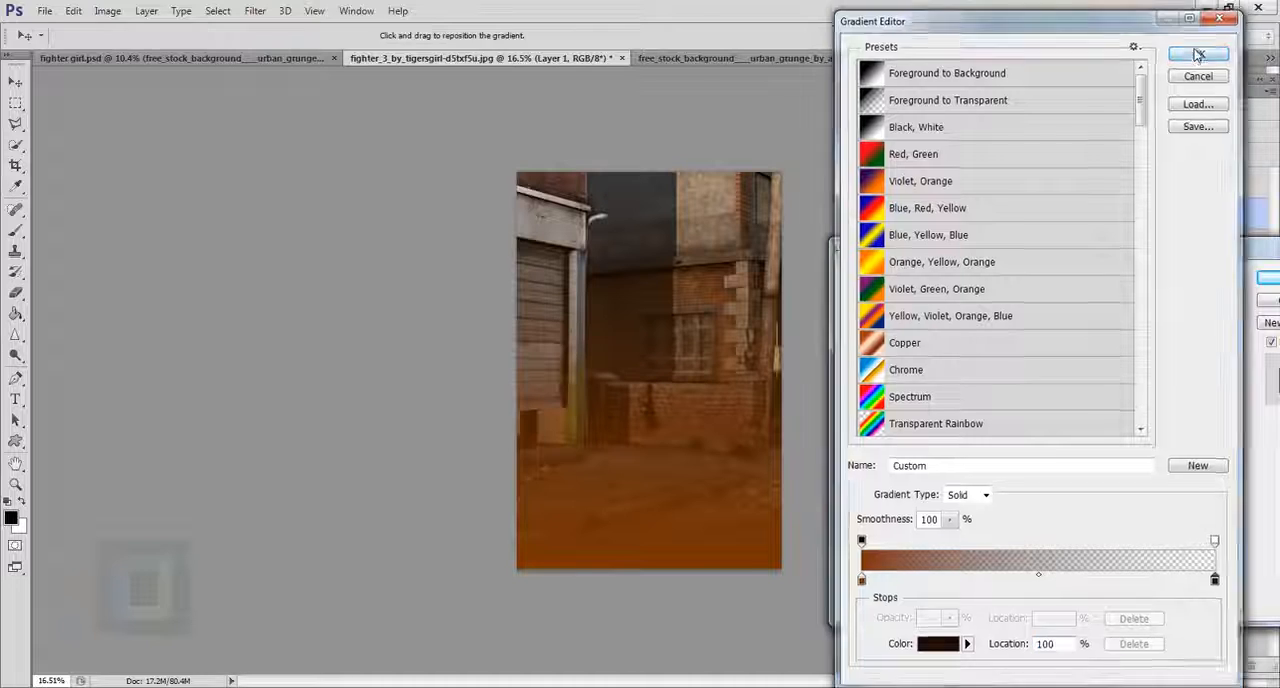
Set the Gradient Overlay's blend mode to Soft Light and compare the background with and without the effect.
left_click(1090, 303)
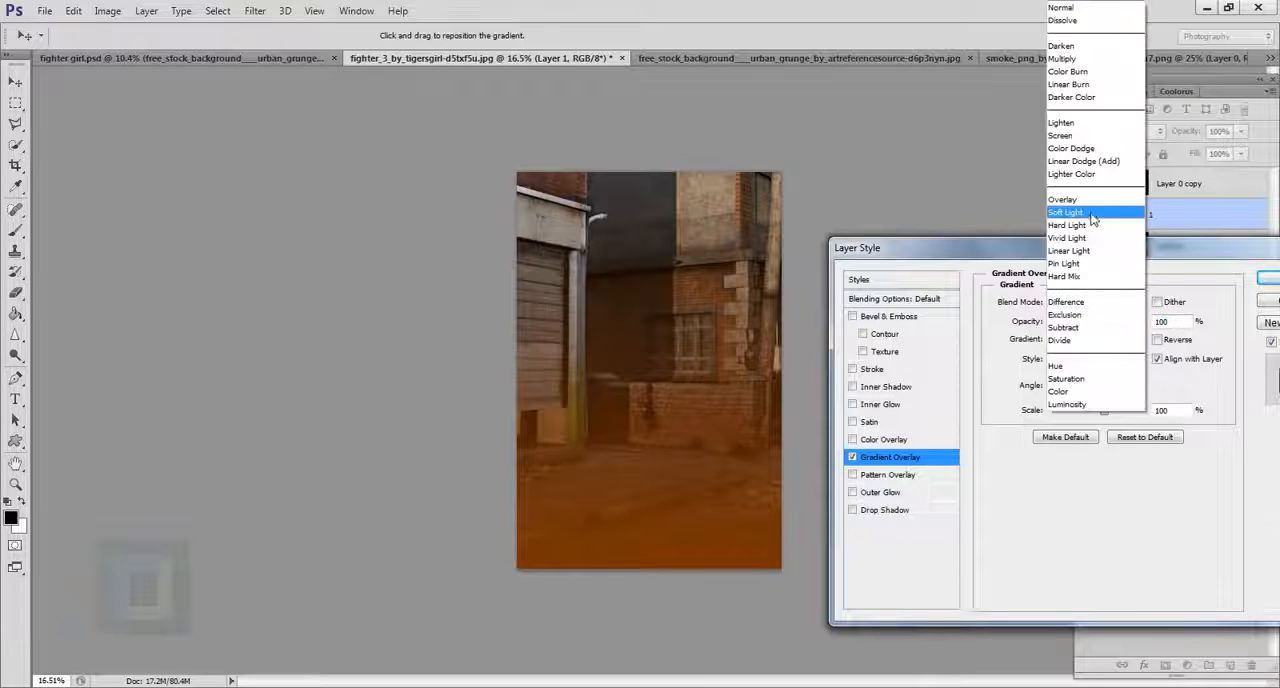
left_click(1093, 216)
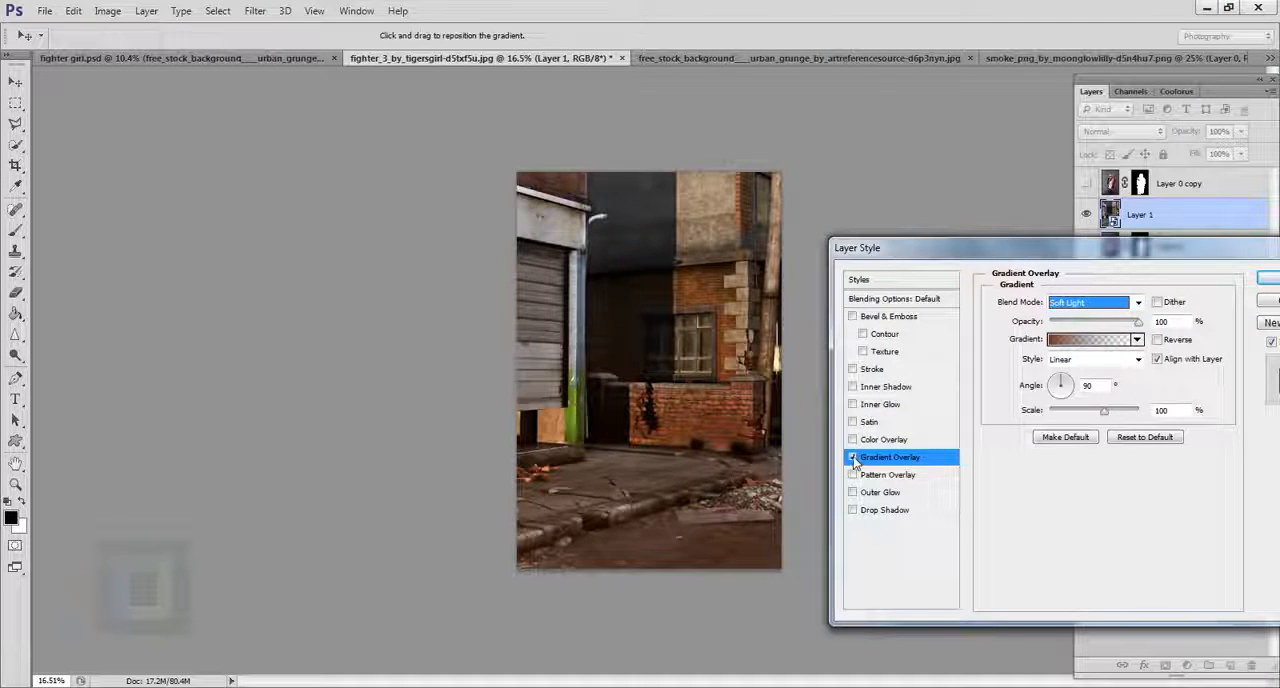
left_click(853, 457)
left_click(853, 457)
left_click(853, 457)
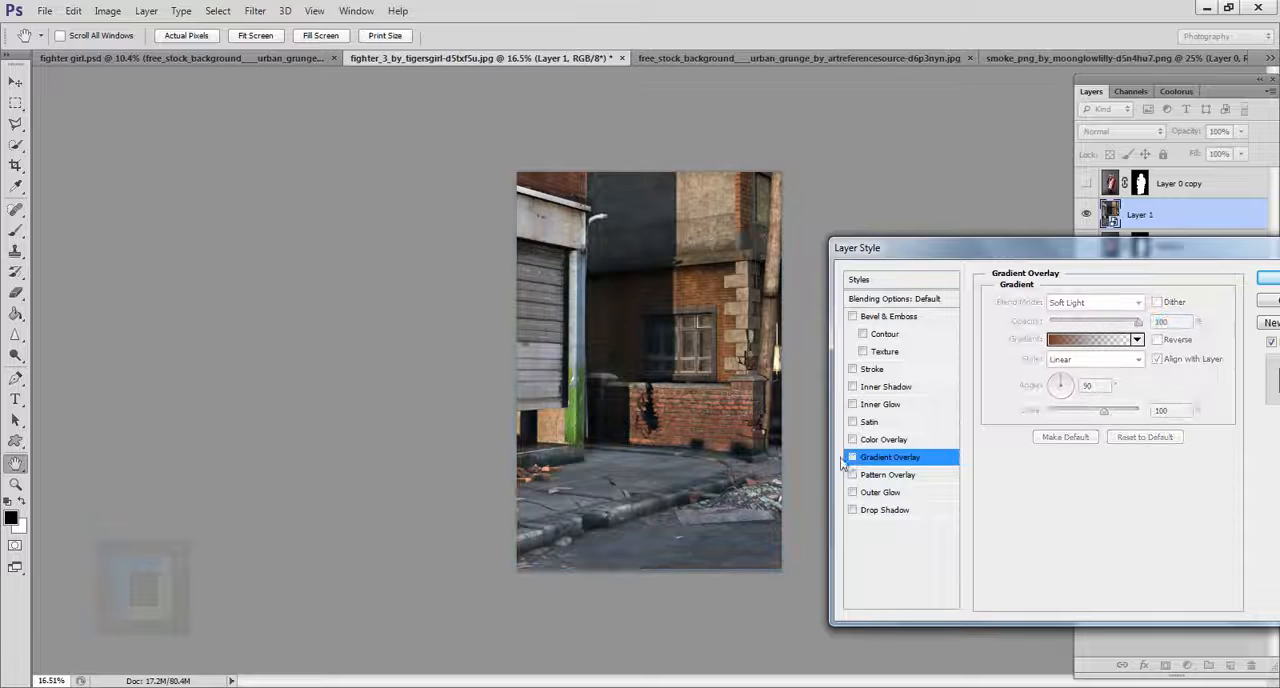
left_click(853, 457)
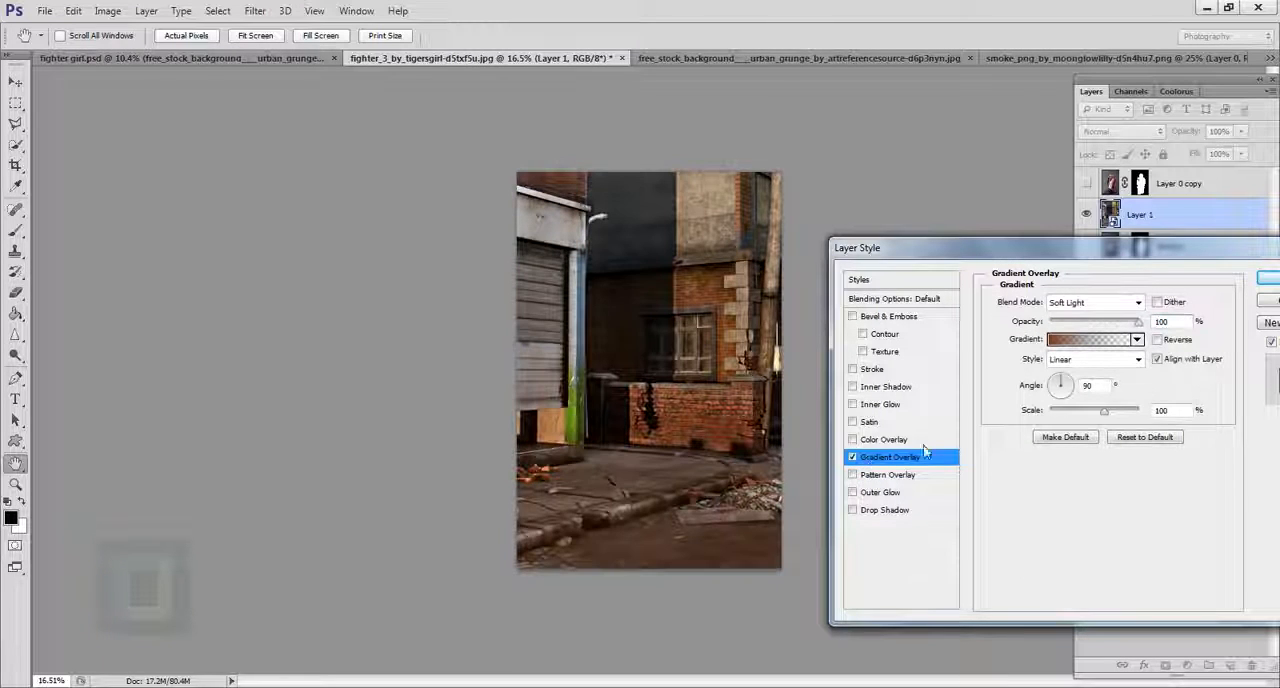
Set the Gradient Overlay's scale to 71% and opacity to about 79%, compare the effect, and apply the layer style.
left_click_drag(1104, 411, 1087, 416)
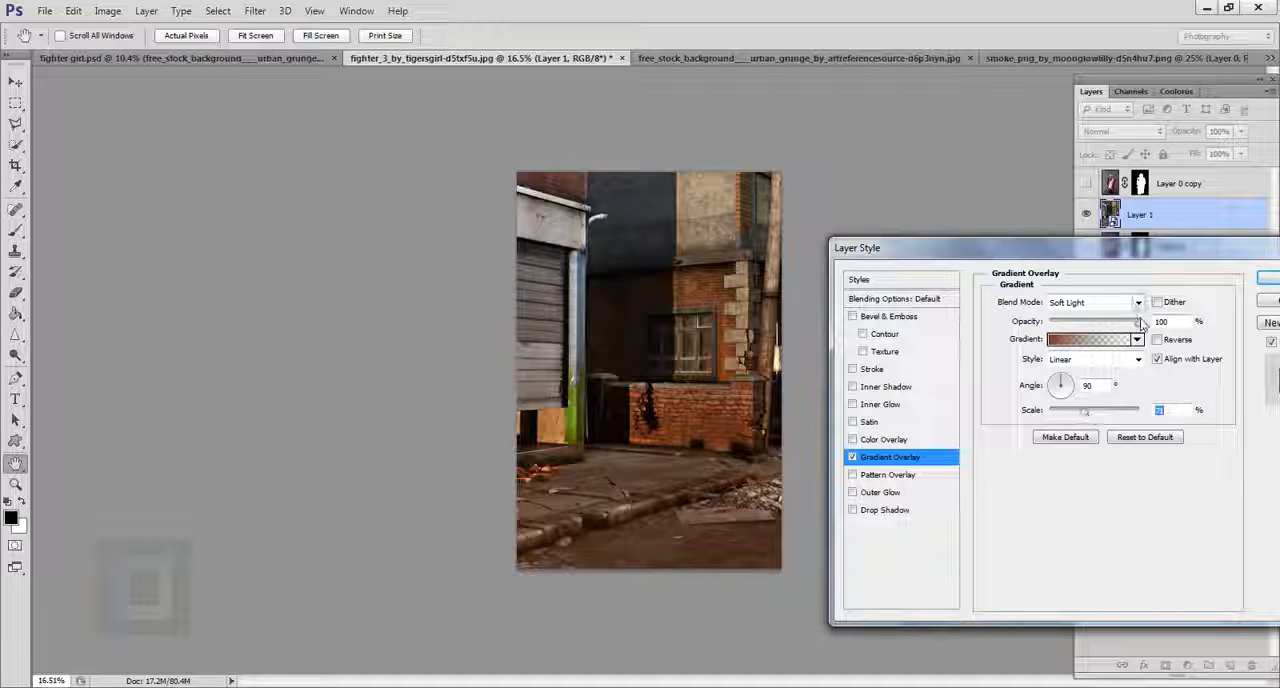
mouse_move(1138, 322)
left_mouse_down()
mouse_move(1106, 328)
mouse_move(1122, 328)
left_mouse_up()
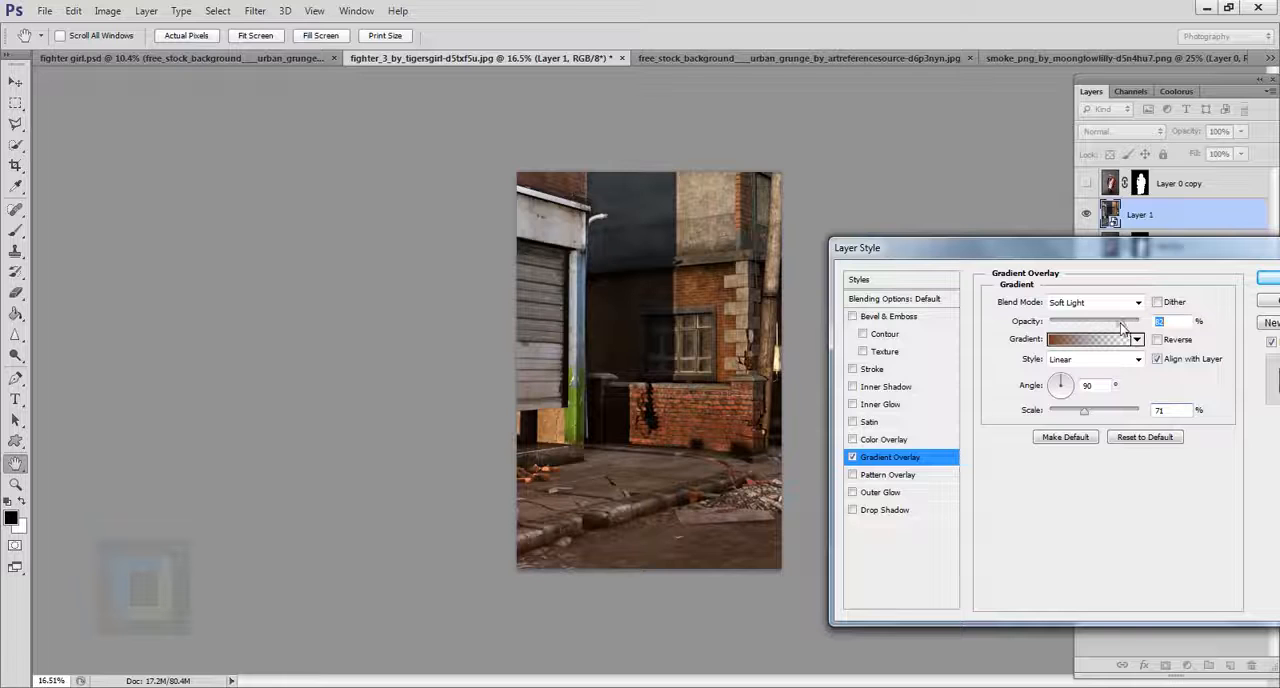
left_click(852, 457)
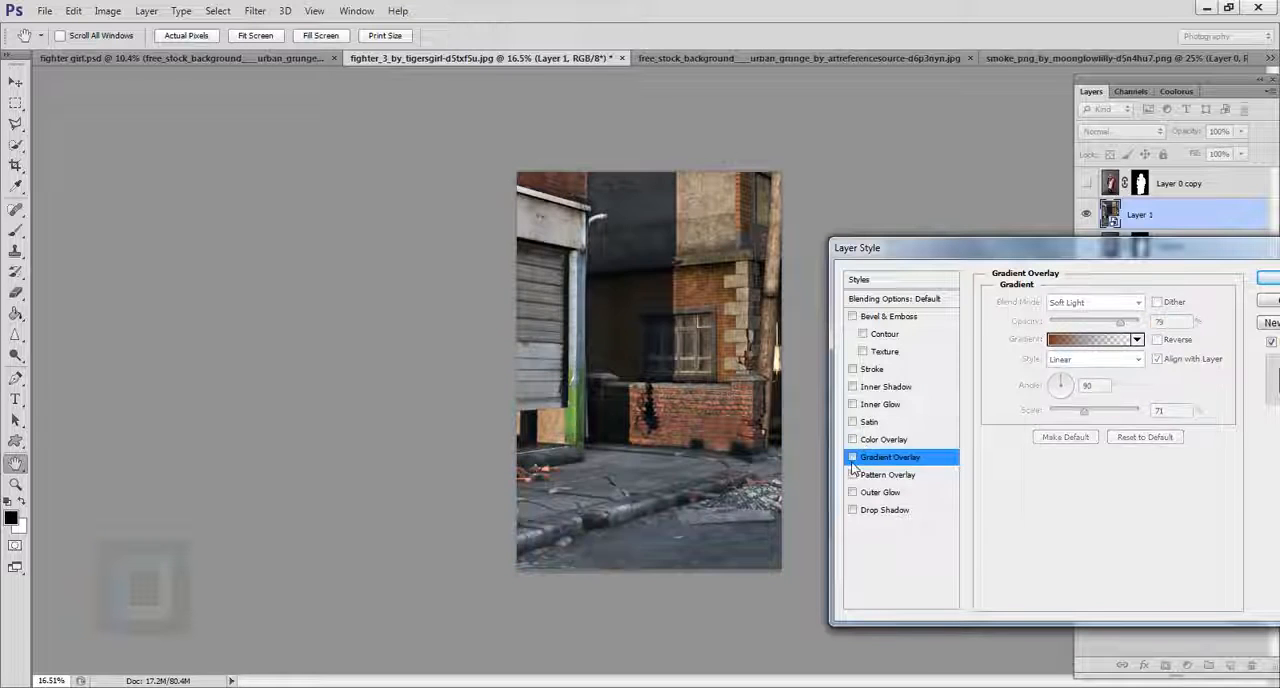
left_click(852, 457)
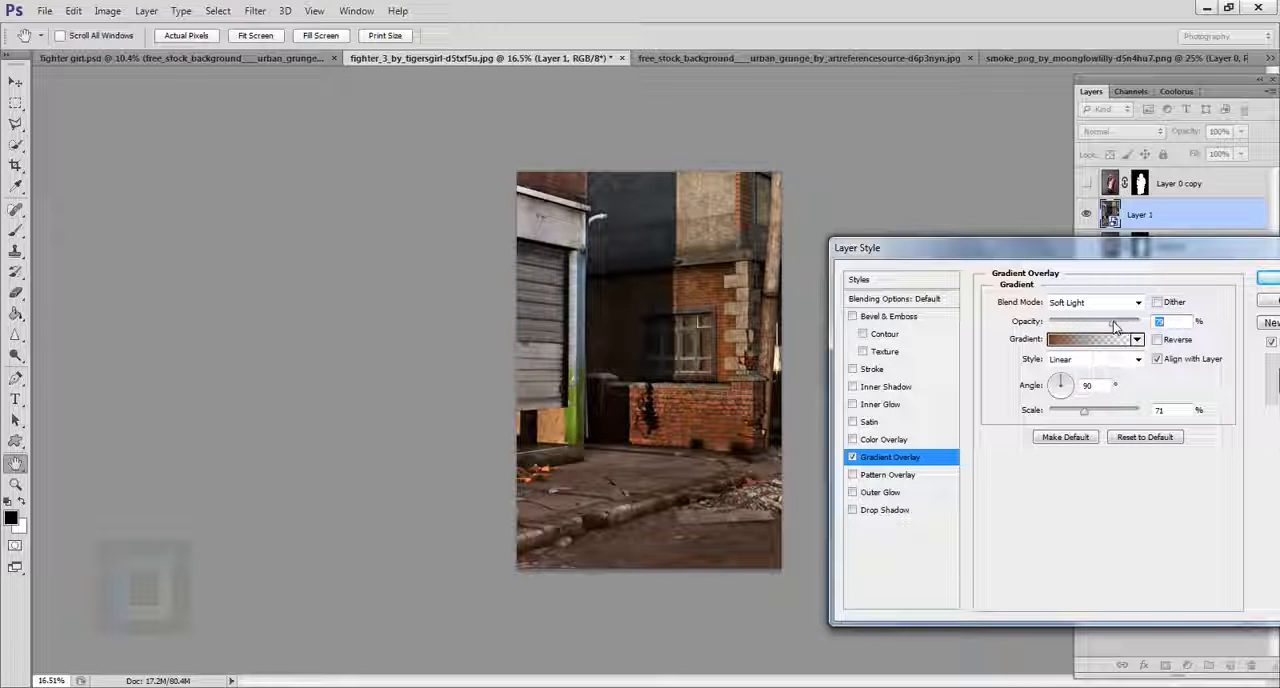
left_click(1266, 275)
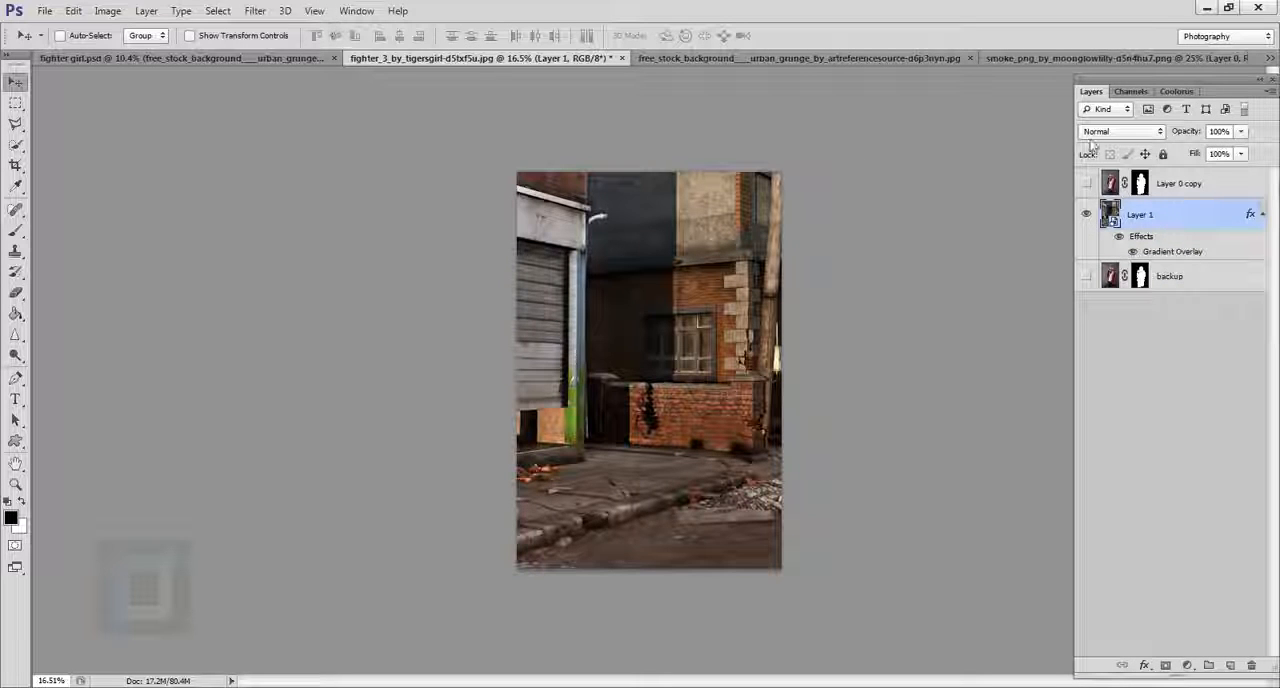
Show the woman's layer again and apply a 10-pixel Gaussian Blur to the street background layer, Layer 1.
left_click(1088, 184)
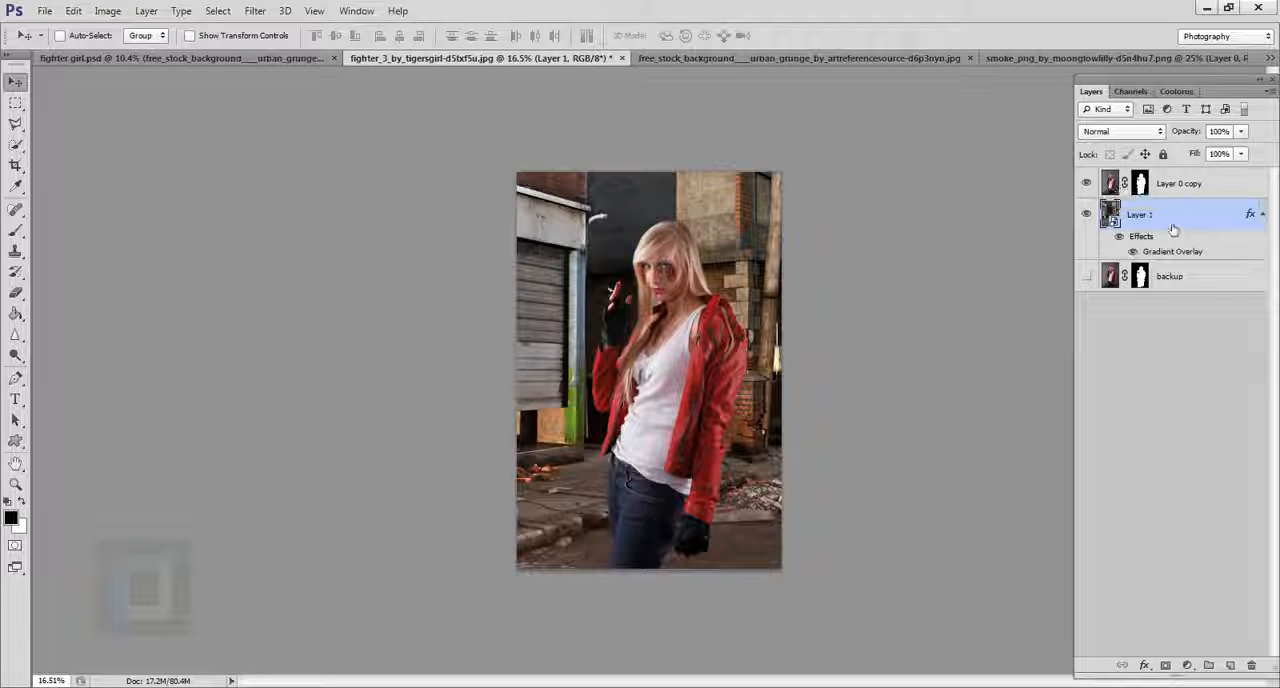
left_click(256, 11)
mouse_move(288, 180)
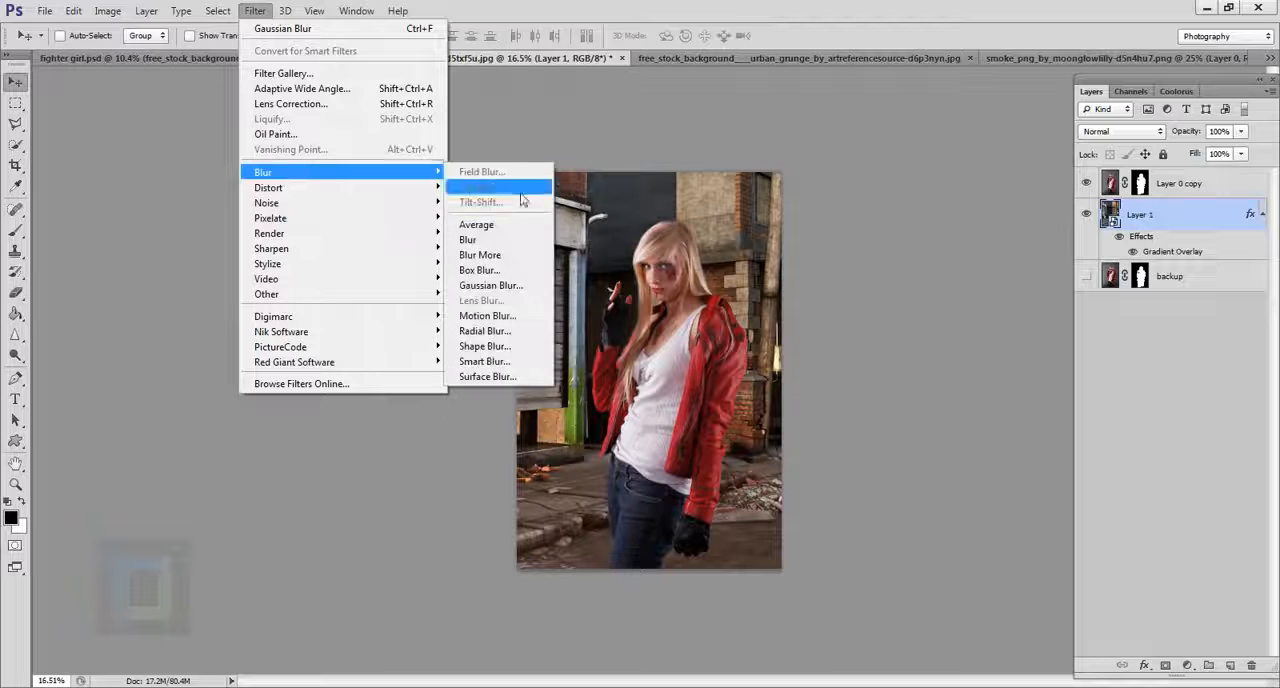
left_click(490, 283)
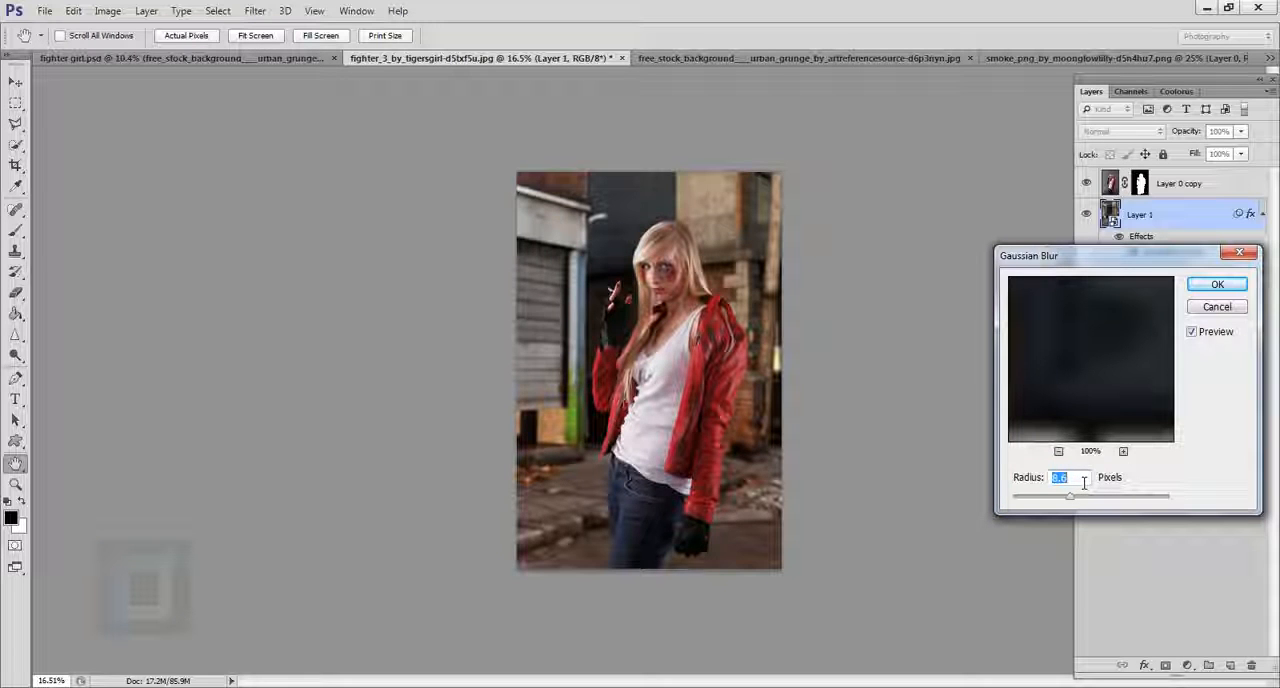
type("10")
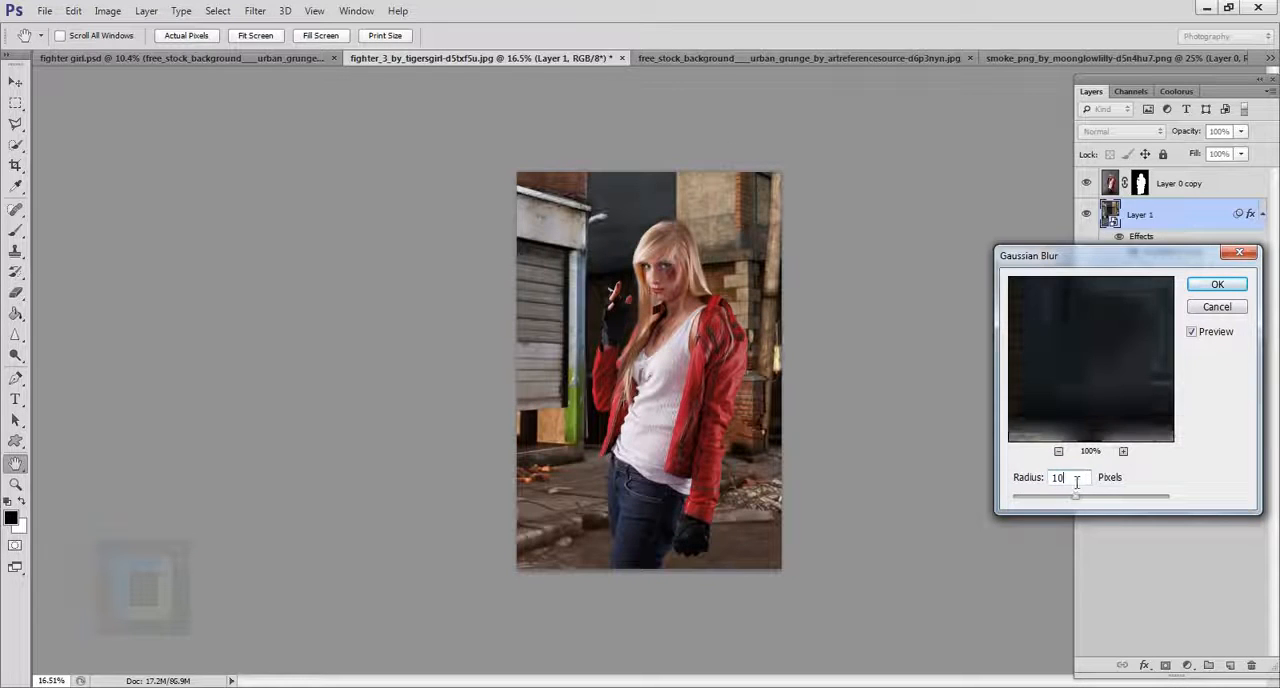
left_click(1217, 285)
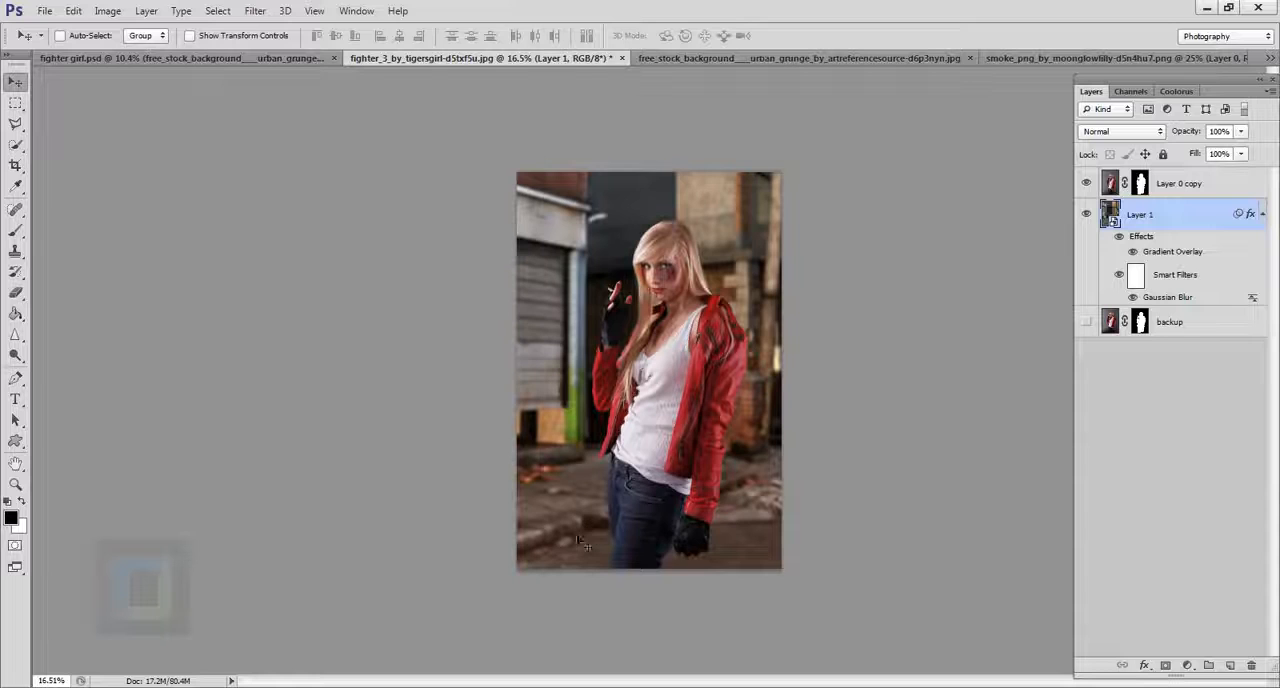
Target the smart filter mask on Layer 1 and choose a soft round brush with 0% hardness.
left_click(1136, 275)
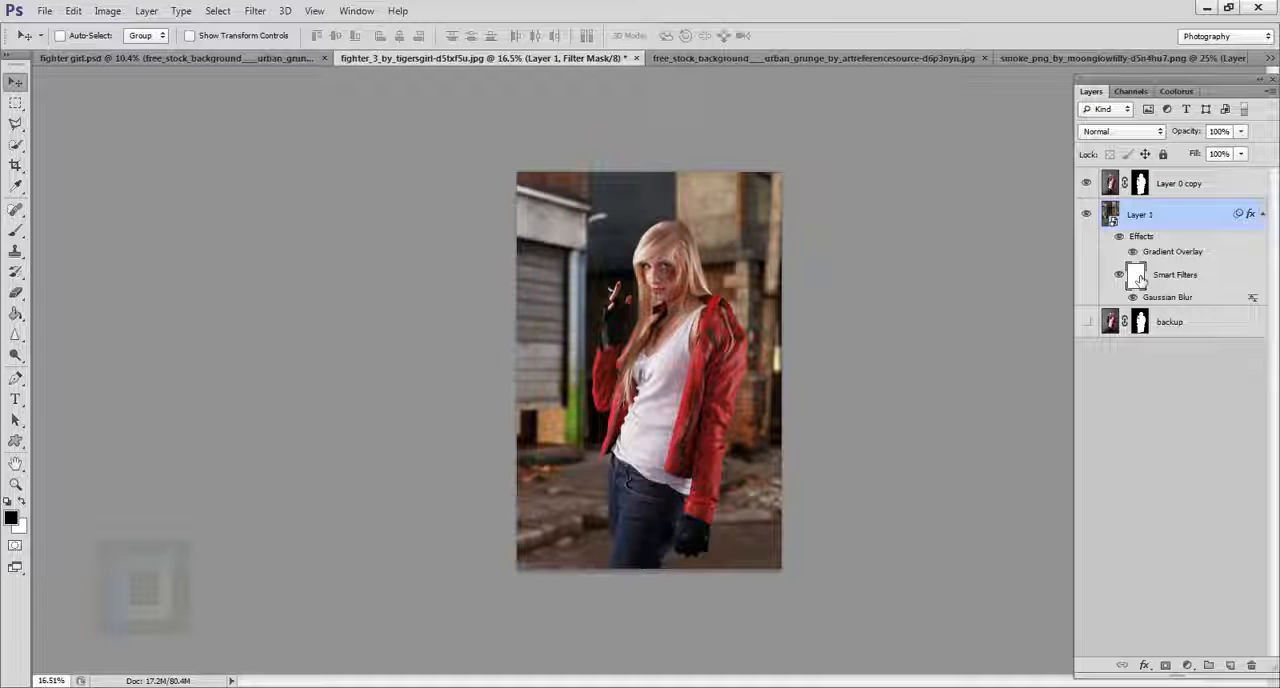
left_click(16, 231)
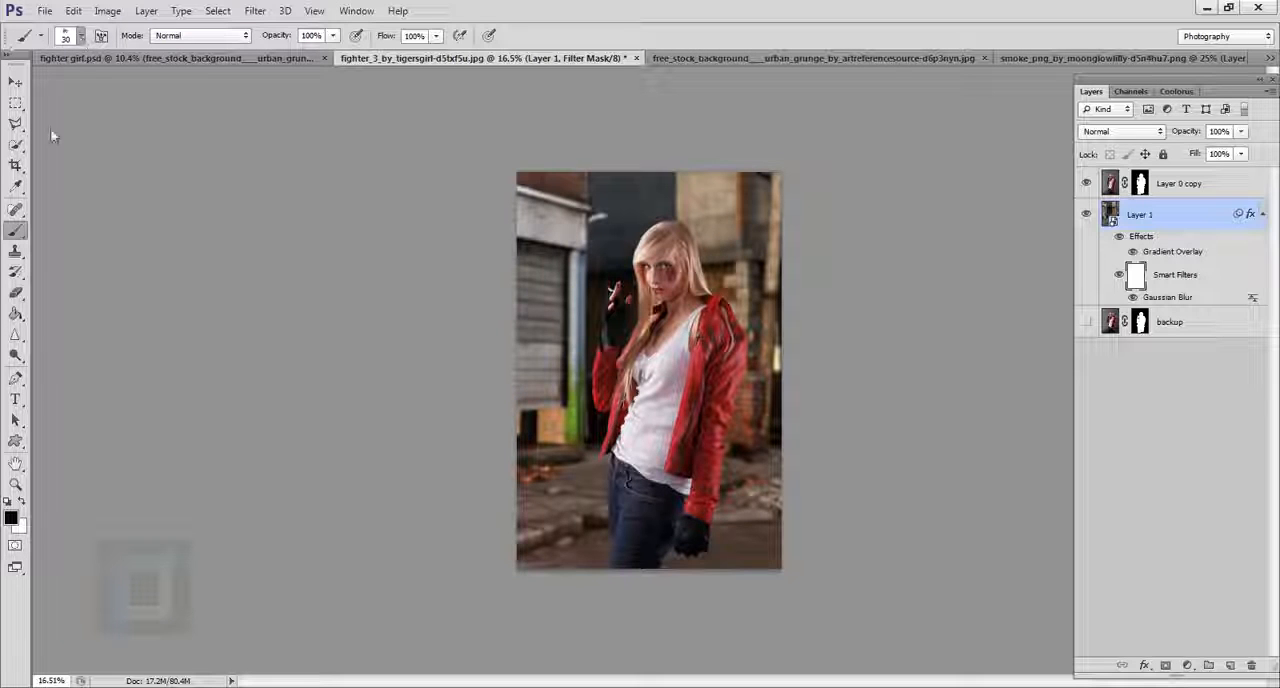
left_click(82, 37)
left_click(82, 37)
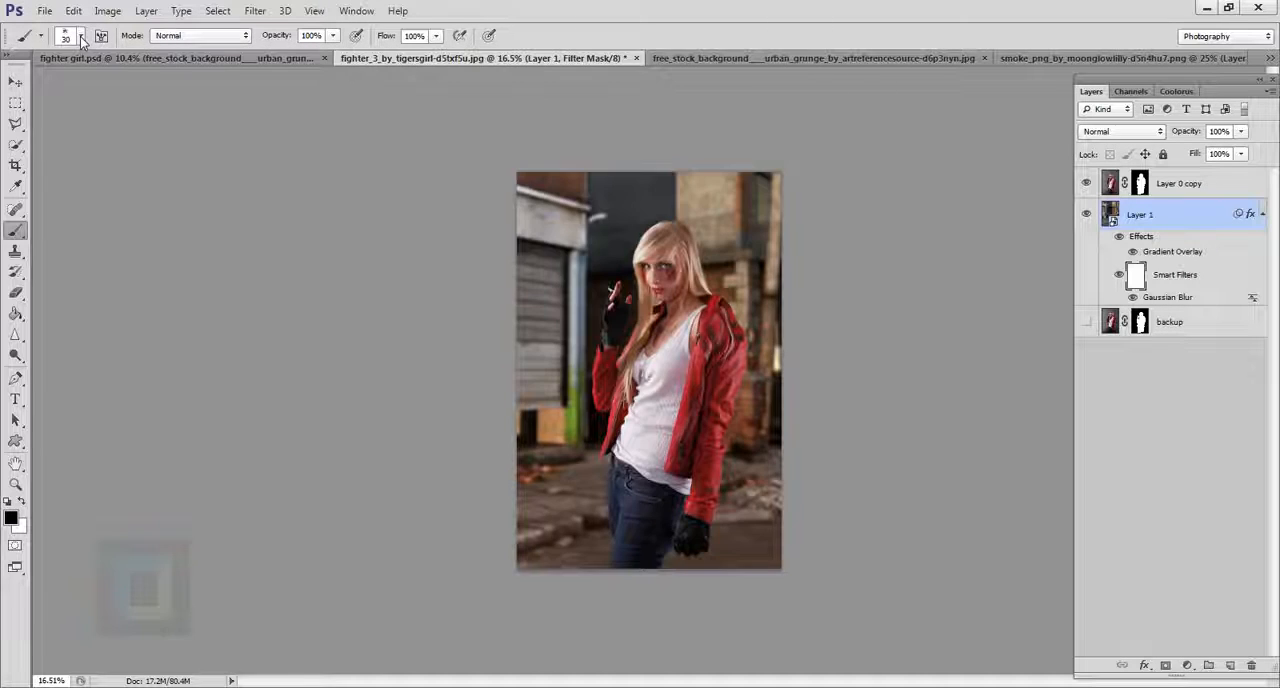
left_click(82, 37)
left_click(43, 182)
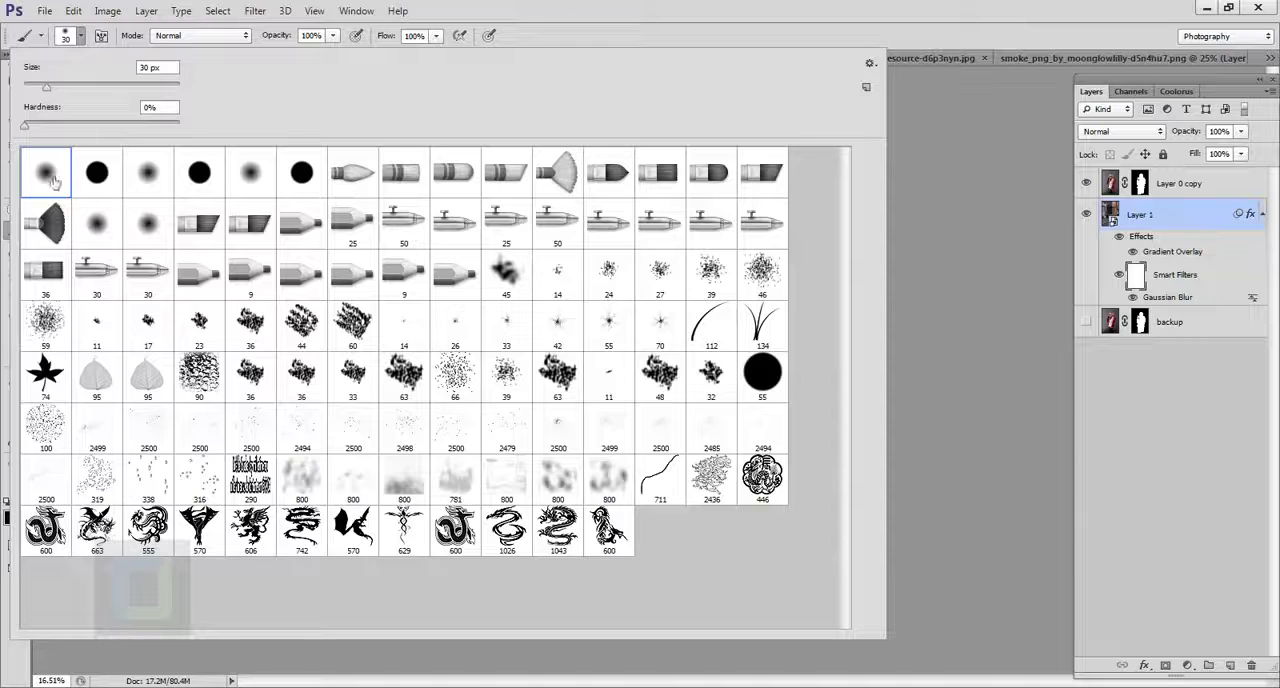
left_click(717, 7)
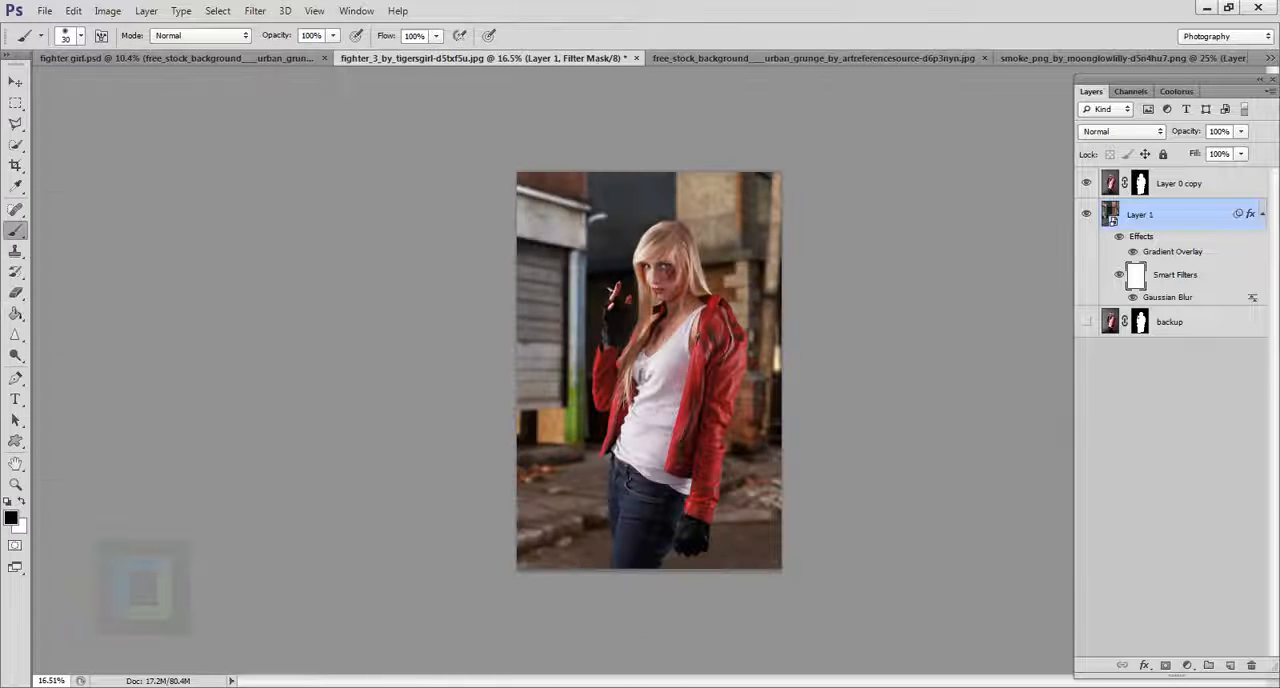
Enlarge the brush to 1000 px, paint black on the filter mask over the foreground ground, and compare with the smart filter hidden.
right_click(553, 440)
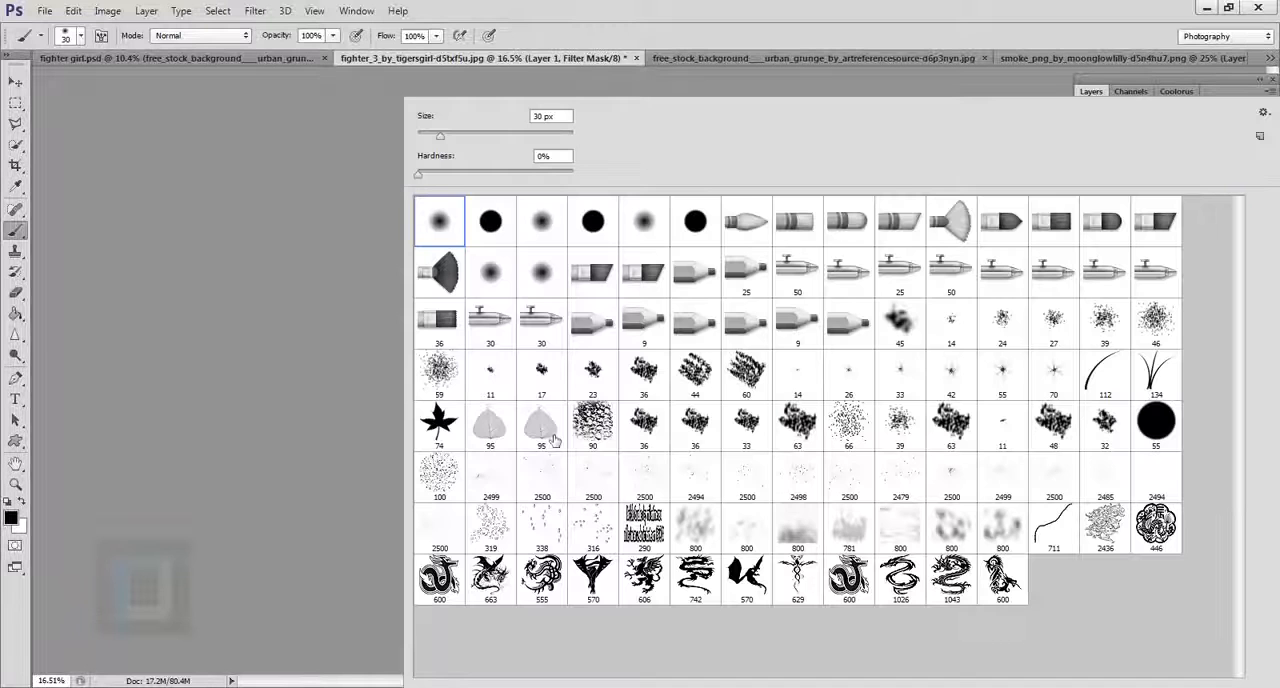
left_click(515, 135)
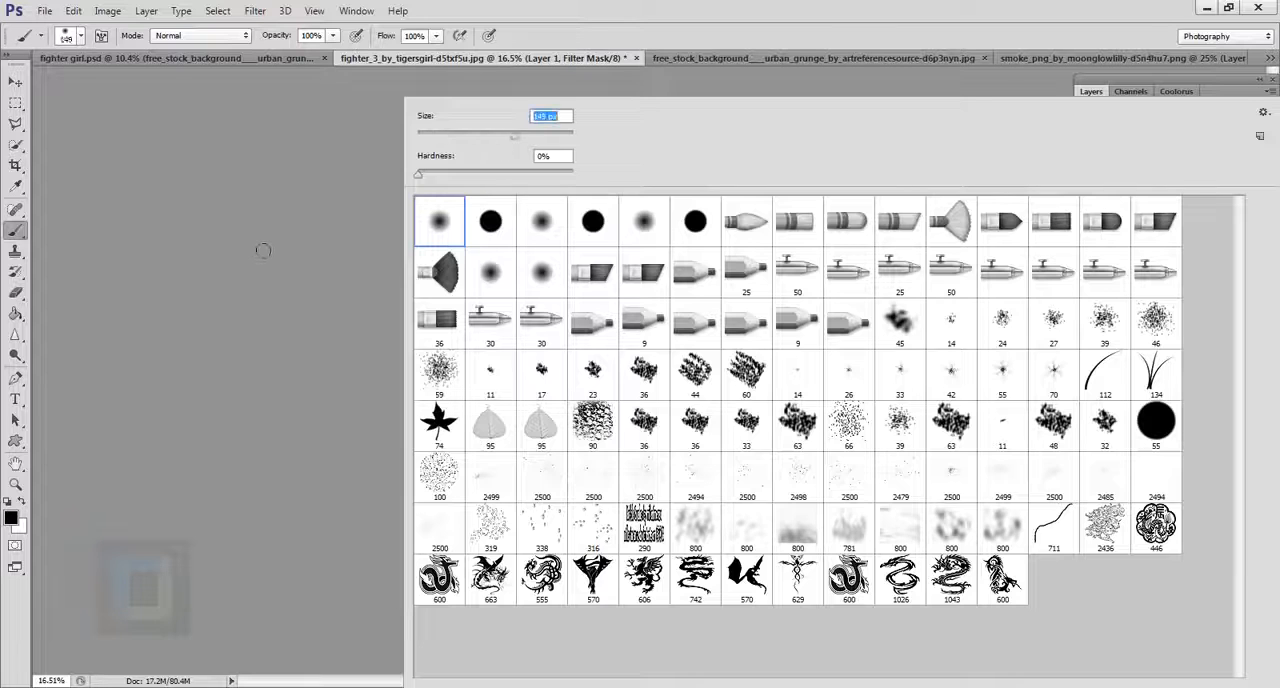
left_click(263, 250)
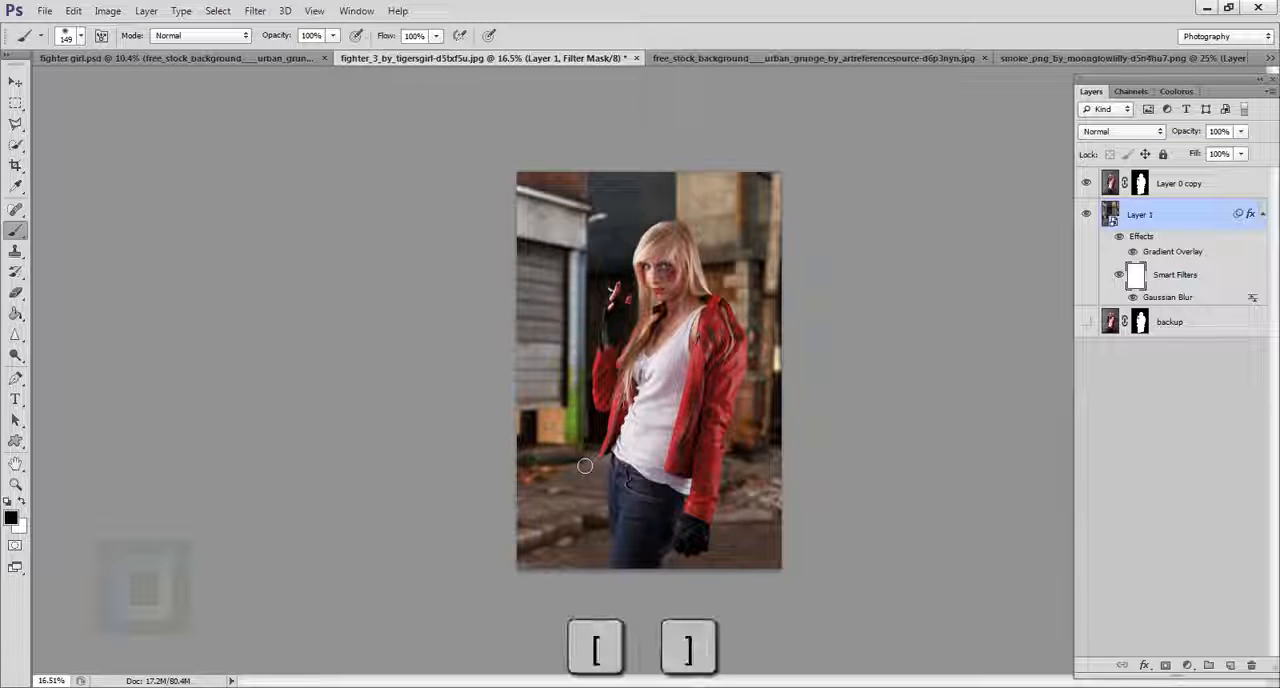
key("bracketright")
key("bracketright")
key("bracketright")
key("bracketright")
key("bracketright")
key("bracketright")
key("bracketright")
key("bracketright")
key("bracketright")
key("bracketright")
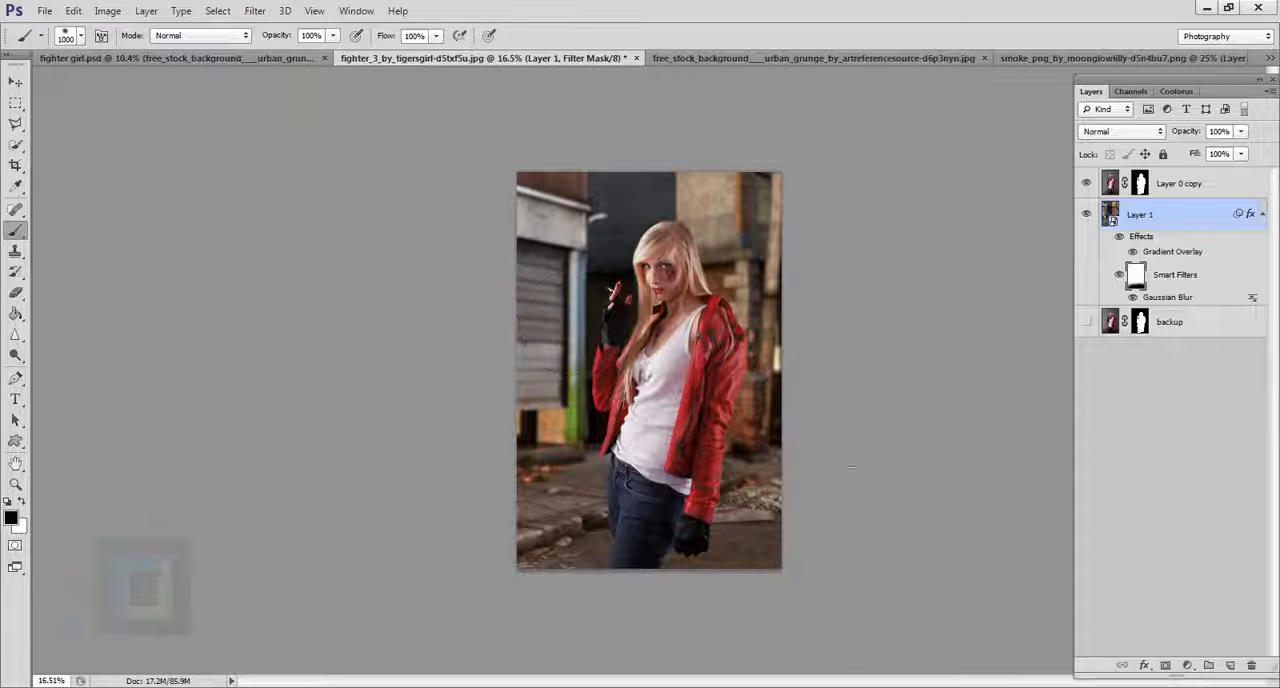
left_click(1120, 276)
left_click(1120, 276)
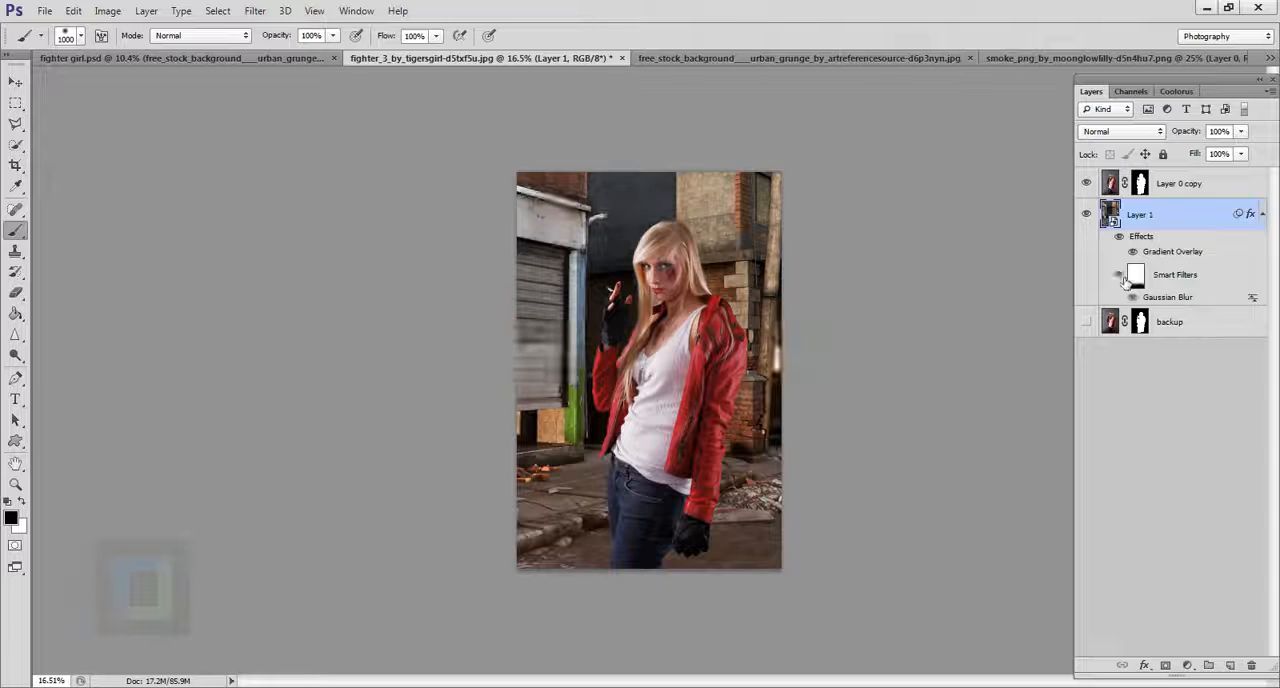
Reduce the radius of the Gaussian Blur smart filter on Layer 1 to 7.2 pixels.
double_click(1188, 305)
left_click(1065, 500)
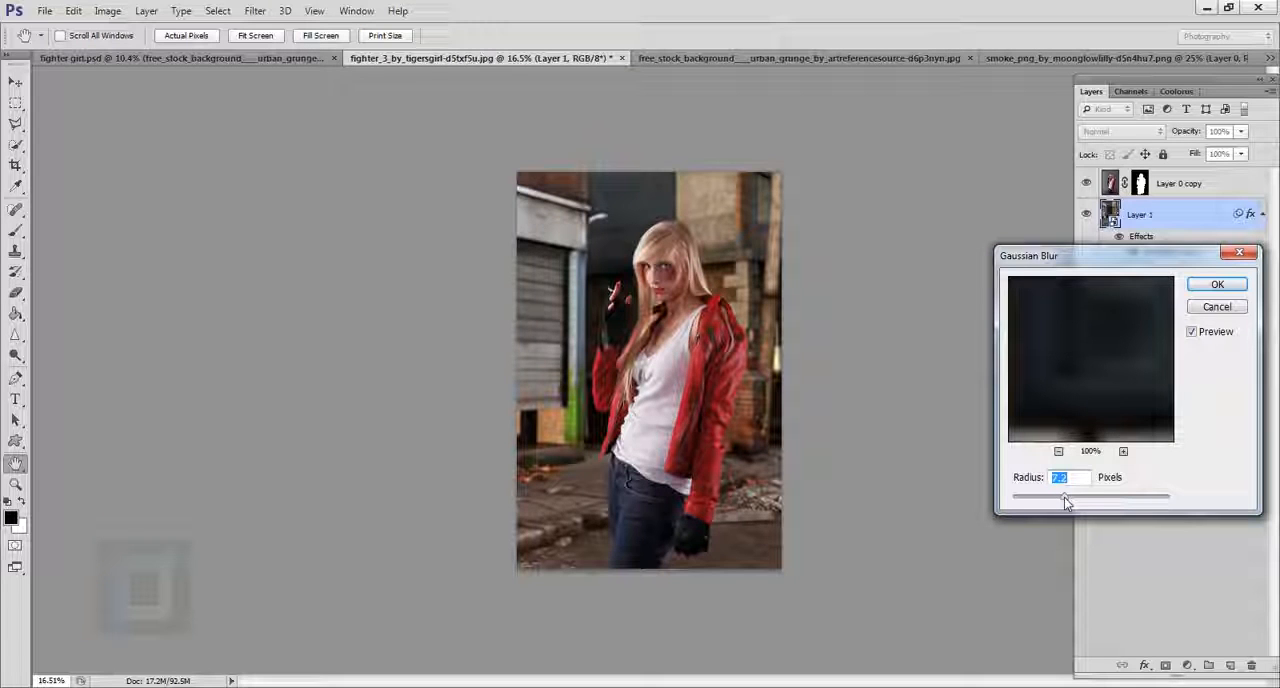
left_click(1218, 284)
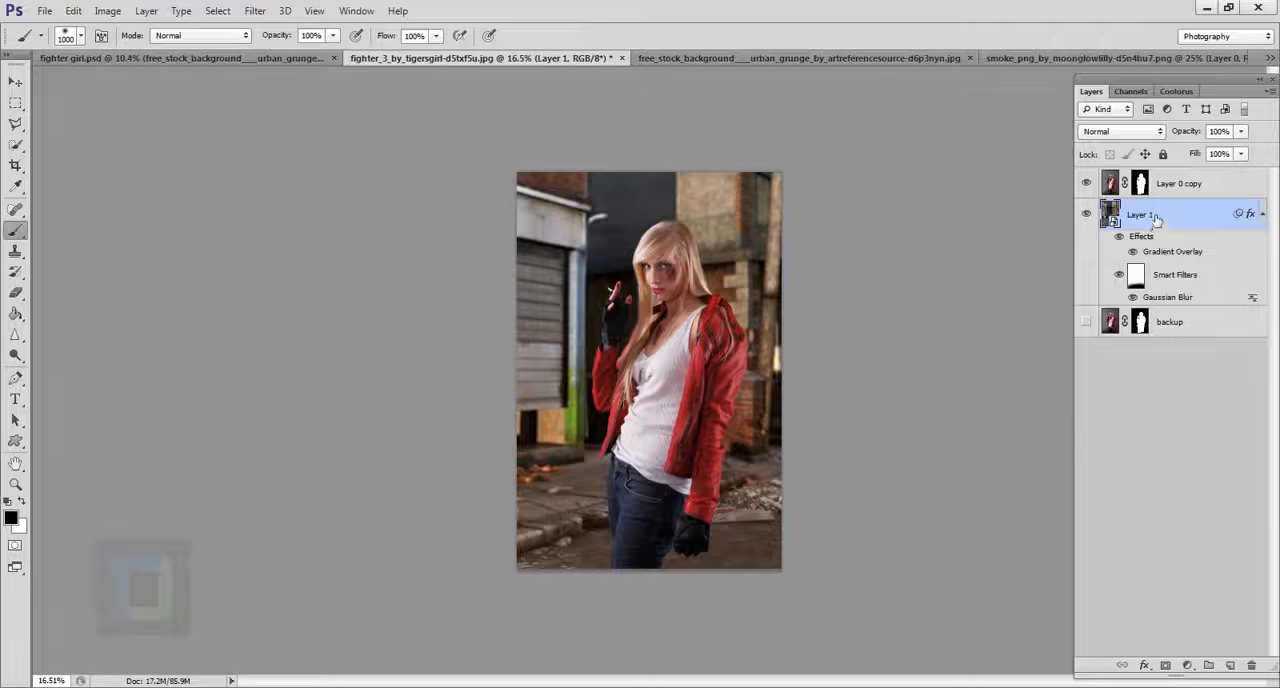
Create a new layer above Layer 1 and paint black behind the woman with a soft round brush at 1300 px and 0% hardness.
left_click(1229, 665)
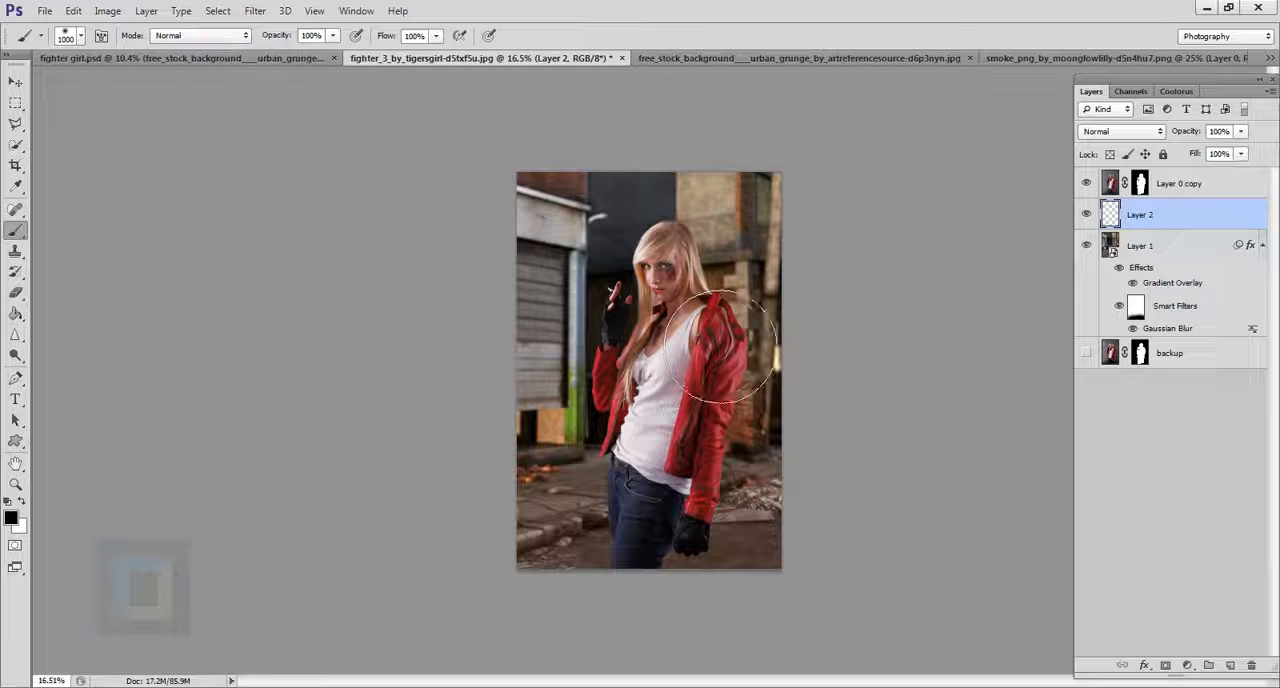
key("bracketright")
key("bracketright")
key("bracketright")
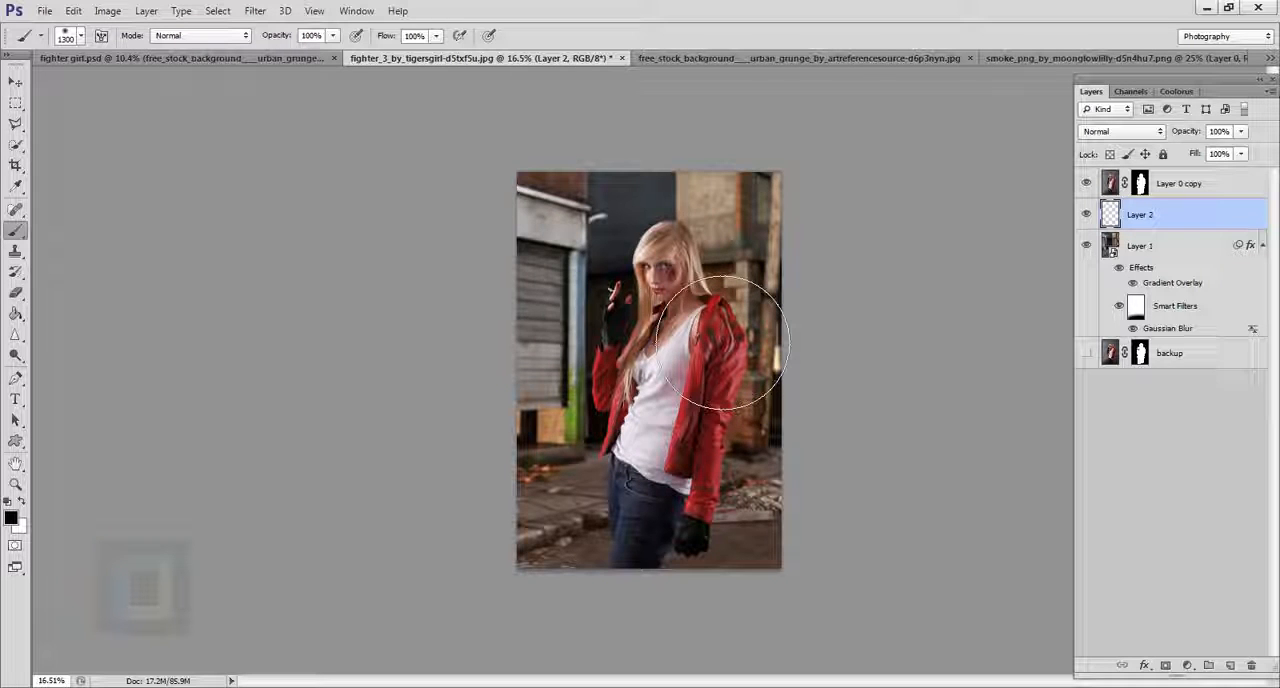
mouse_move(723, 343)
left_mouse_down()
mouse_move(730, 385)
mouse_move(701, 488)
mouse_move(716, 523)
left_mouse_up()
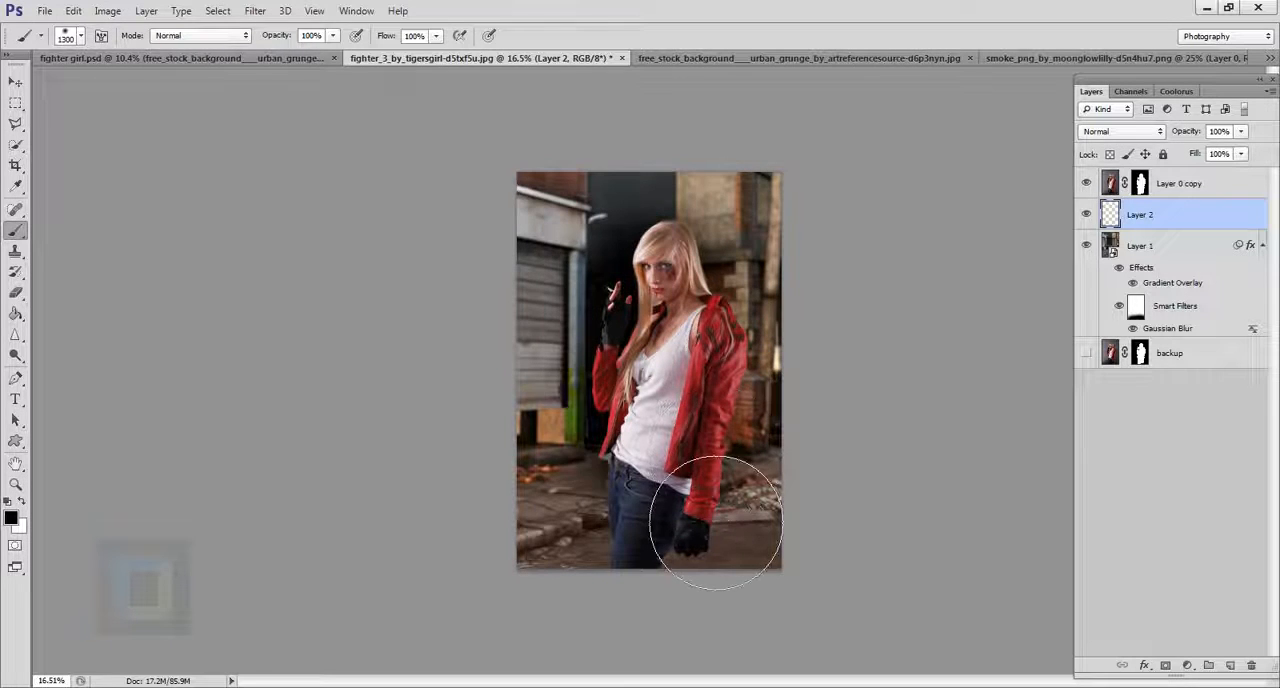
right_click(680, 388)
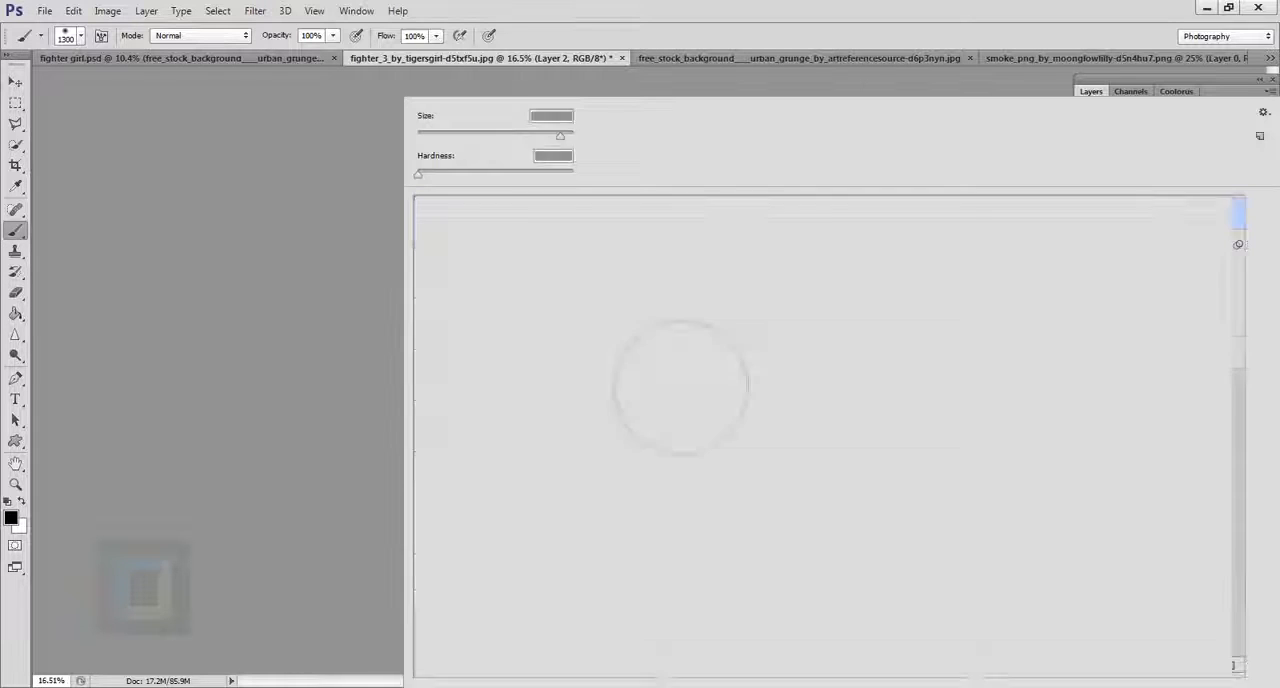
left_click(777, 5)
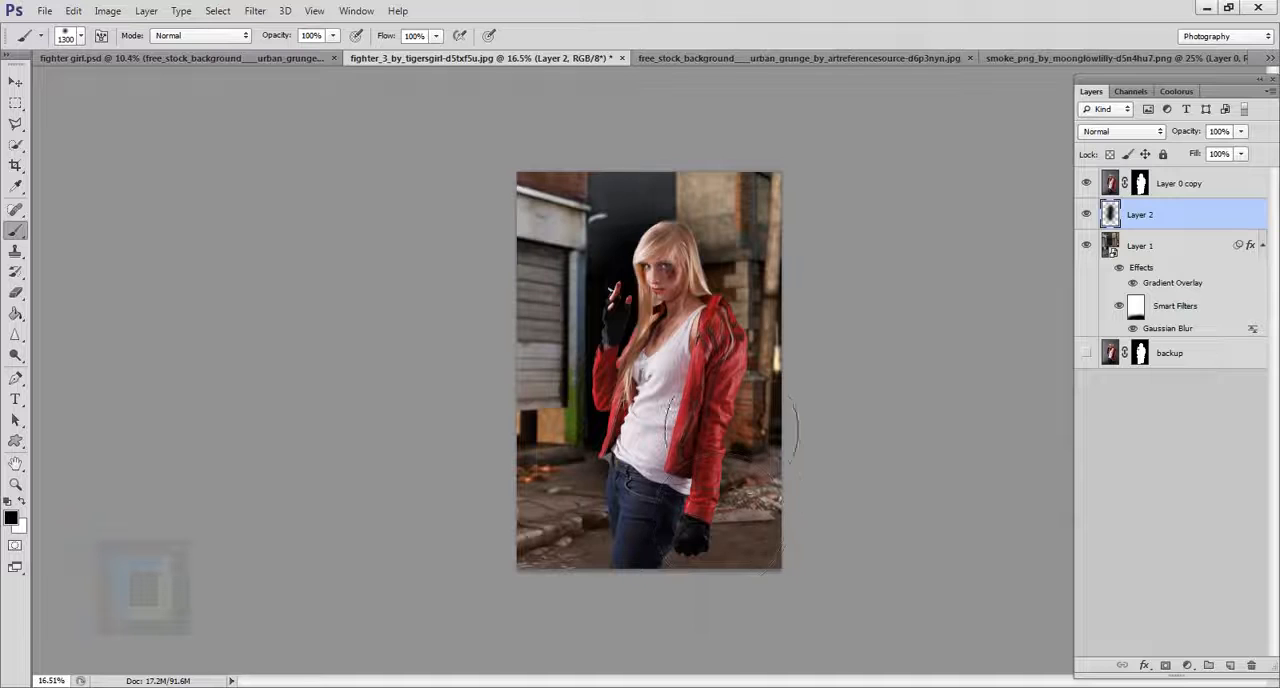
Set the painted shadow layer, Layer 2, to Soft Light, compare it with the layer hidden, and lower its opacity to 28%.
left_click(1149, 134)
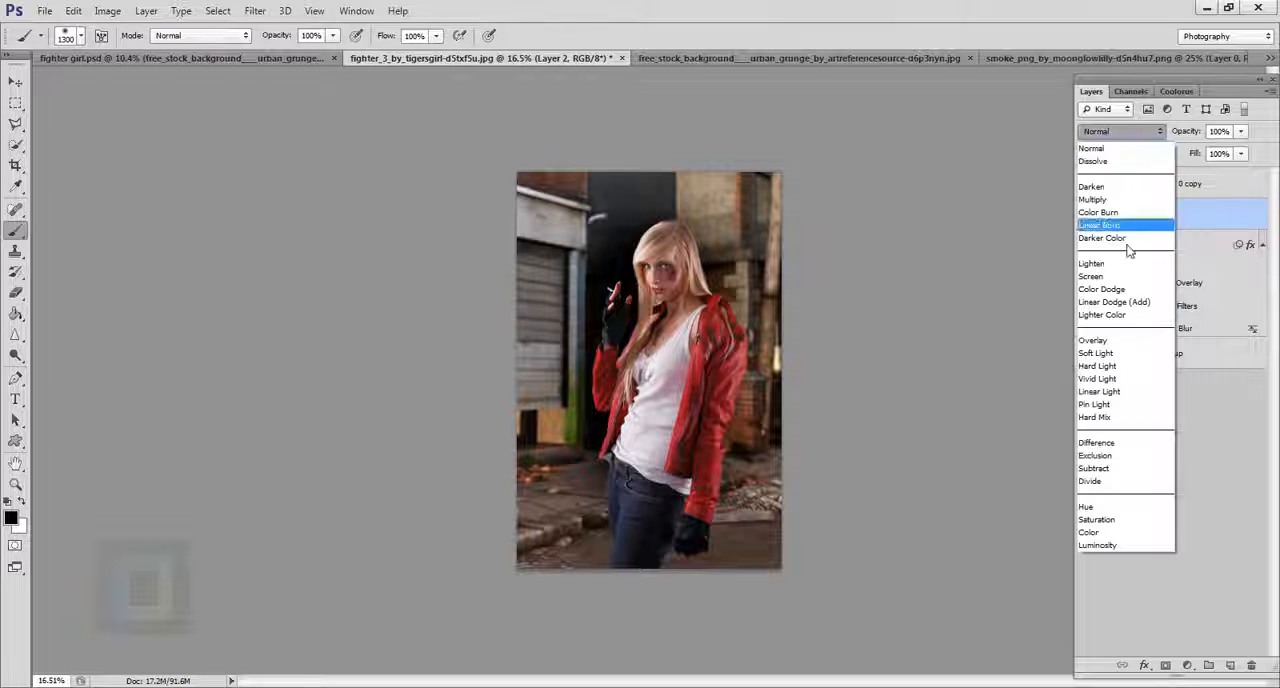
left_click(1104, 360)
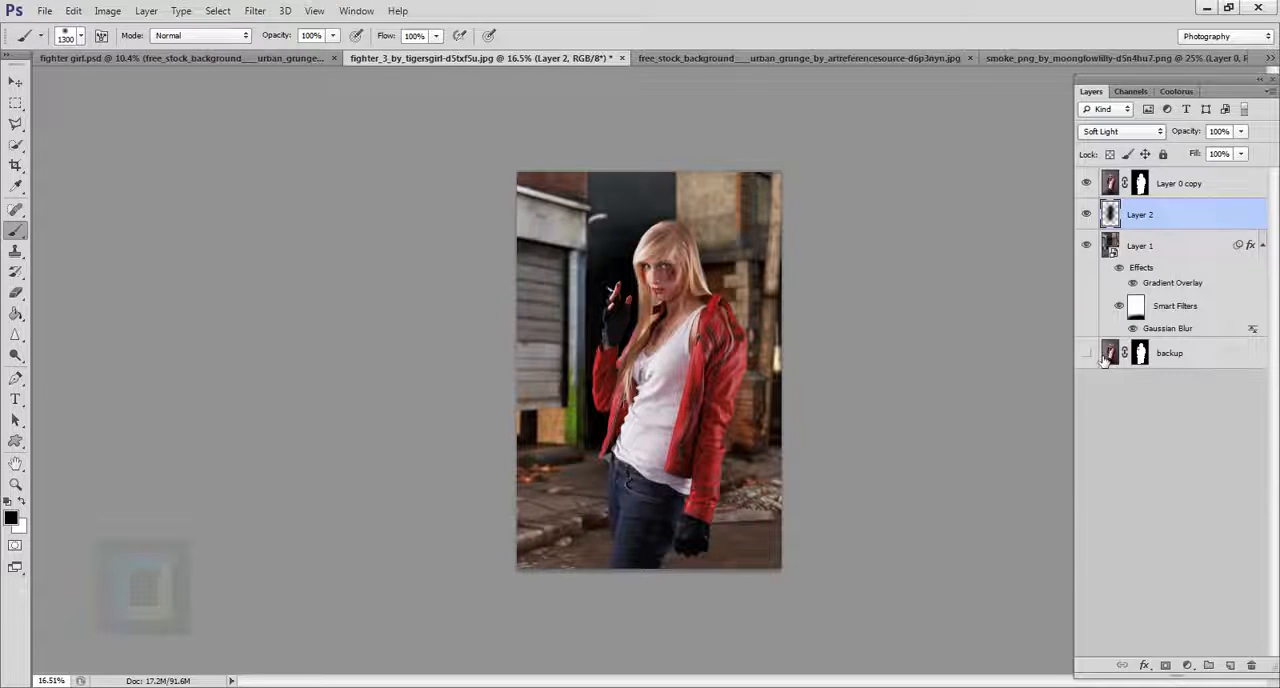
left_click(1087, 214)
left_click(1087, 214)
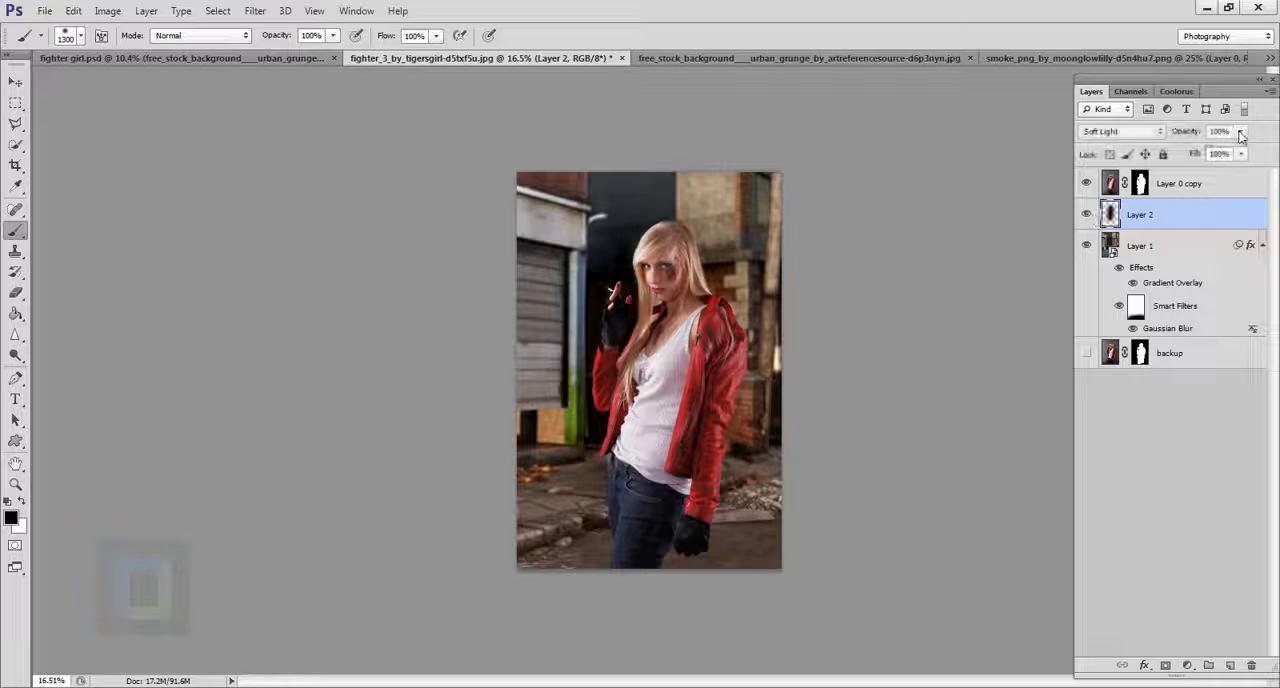
left_click_drag(1240, 134, 1185, 152)
Reposition the shadow on Layer 2 slightly higher behind the woman with the Move tool and compare with the layer hidden.
left_click(15, 82)
left_click_drag(650, 367, 664, 372)
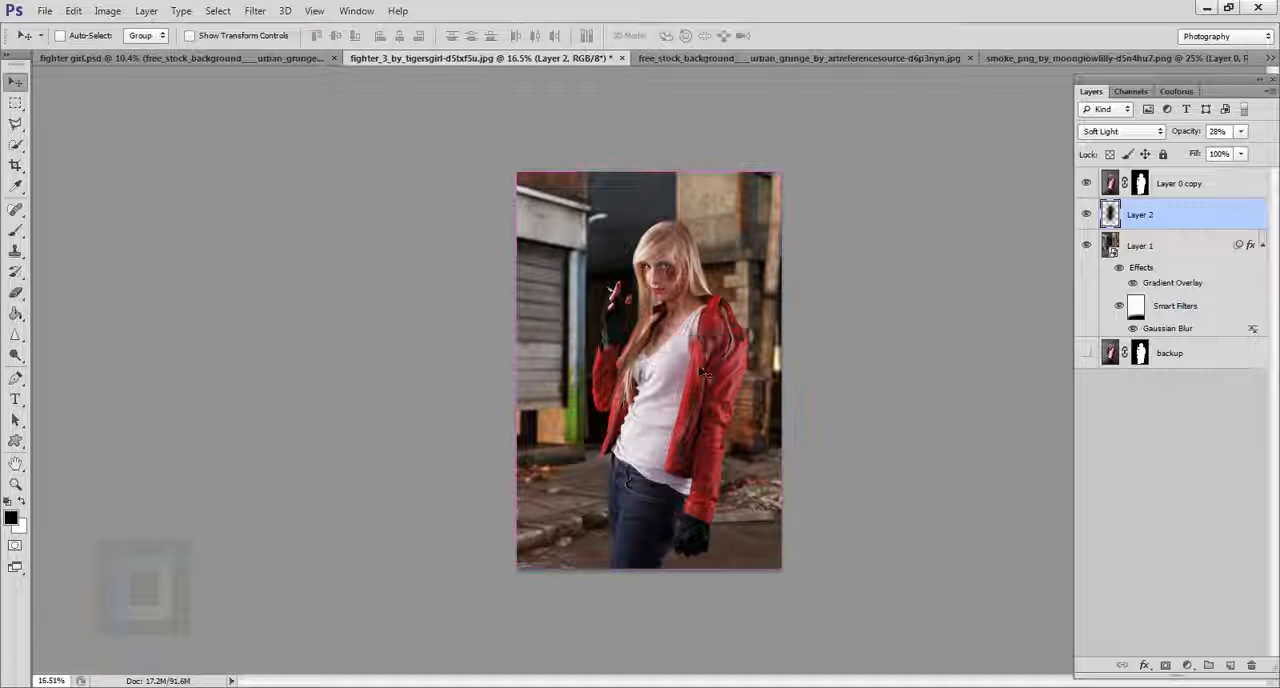
left_click(1094, 215)
left_click(1094, 215)
left_click(1094, 215)
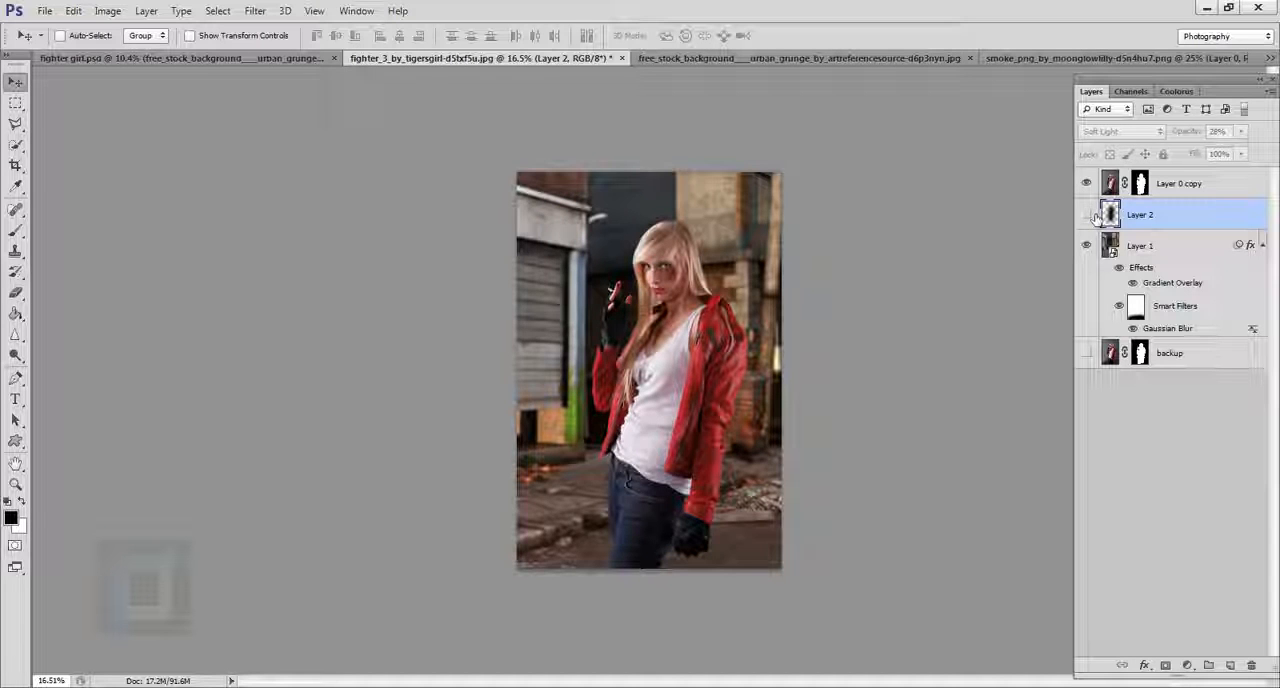
left_click(1094, 215)
left_click(1094, 215)
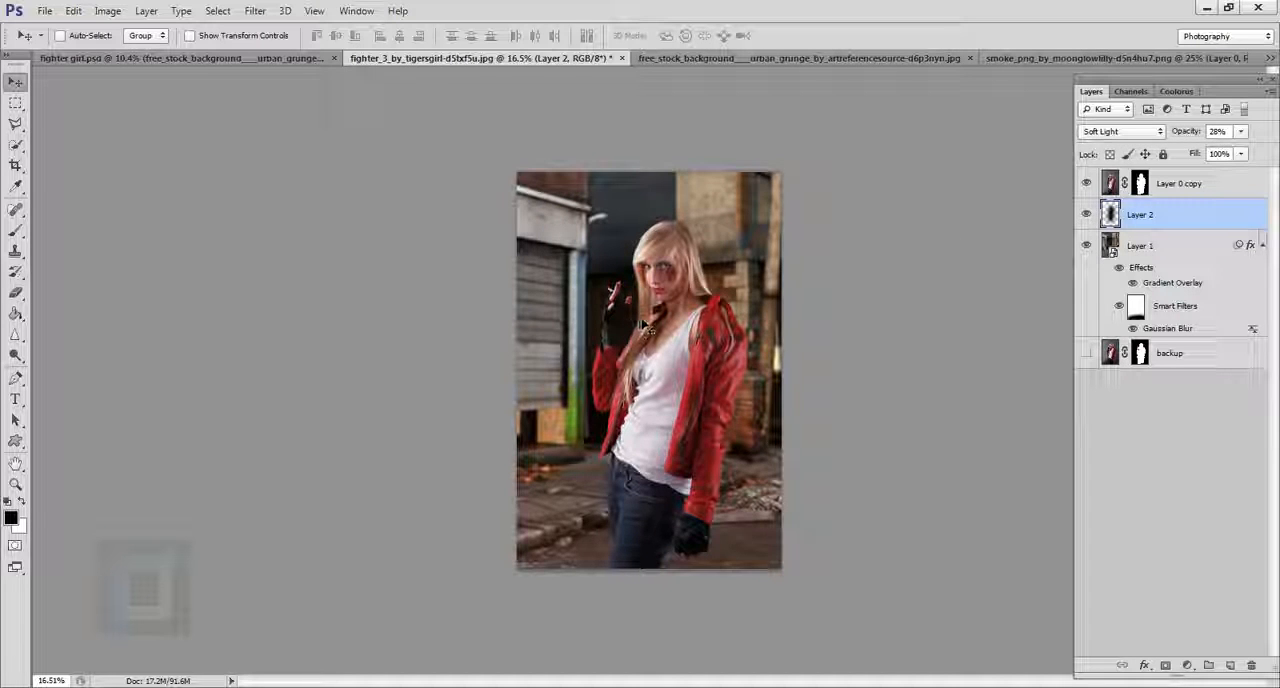
left_click_drag(645, 328, 646, 264)
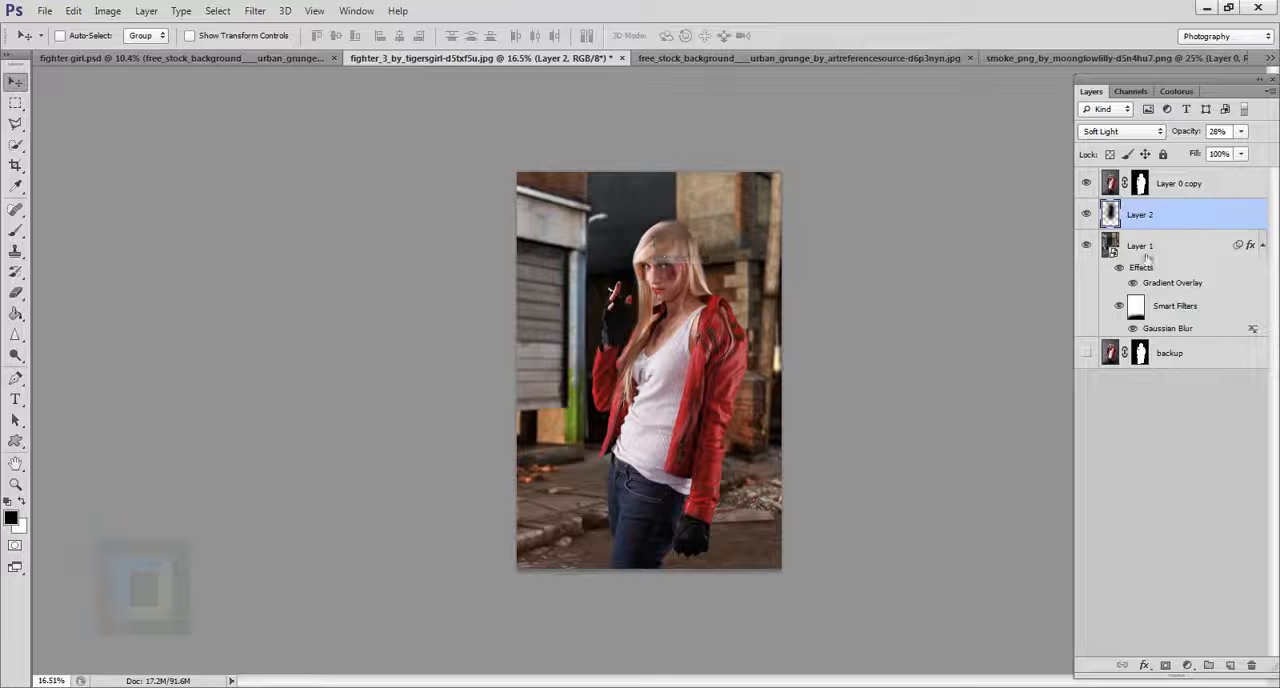
left_click(1094, 215)
left_click(1094, 215)
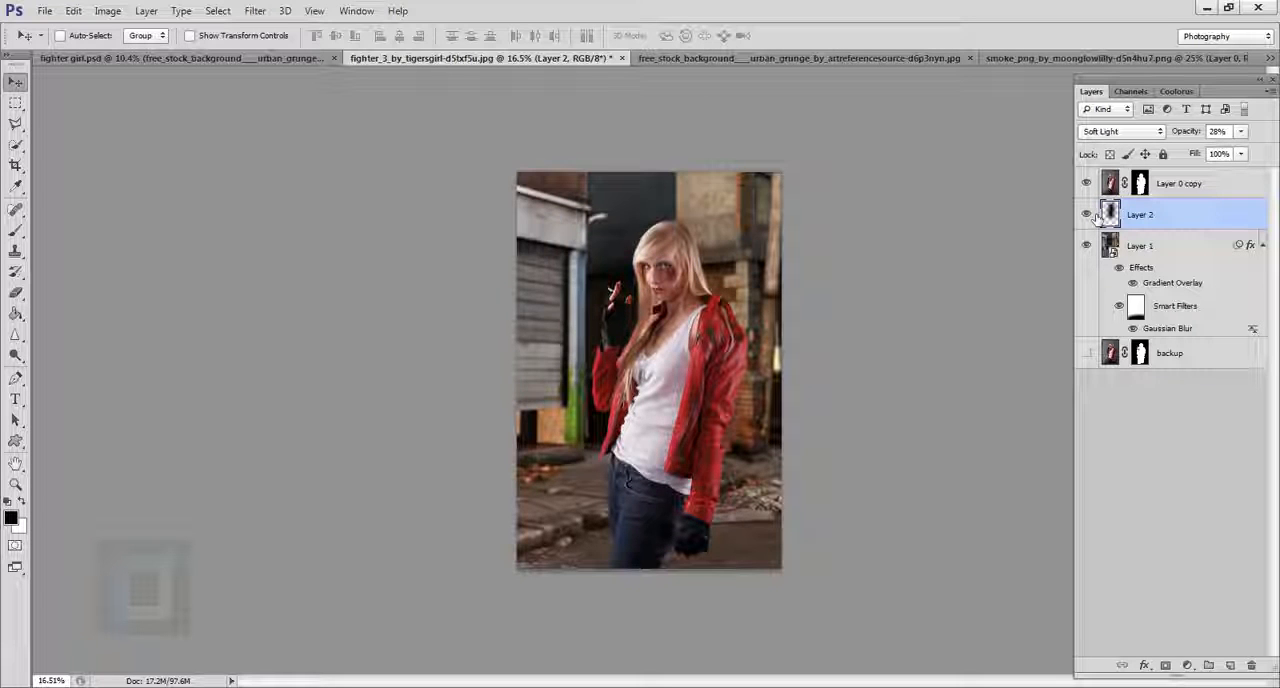
Add a Hue/Saturation adjustment layer above Layer 2 and slightly reduce the background's master saturation.
left_click(1190, 666)
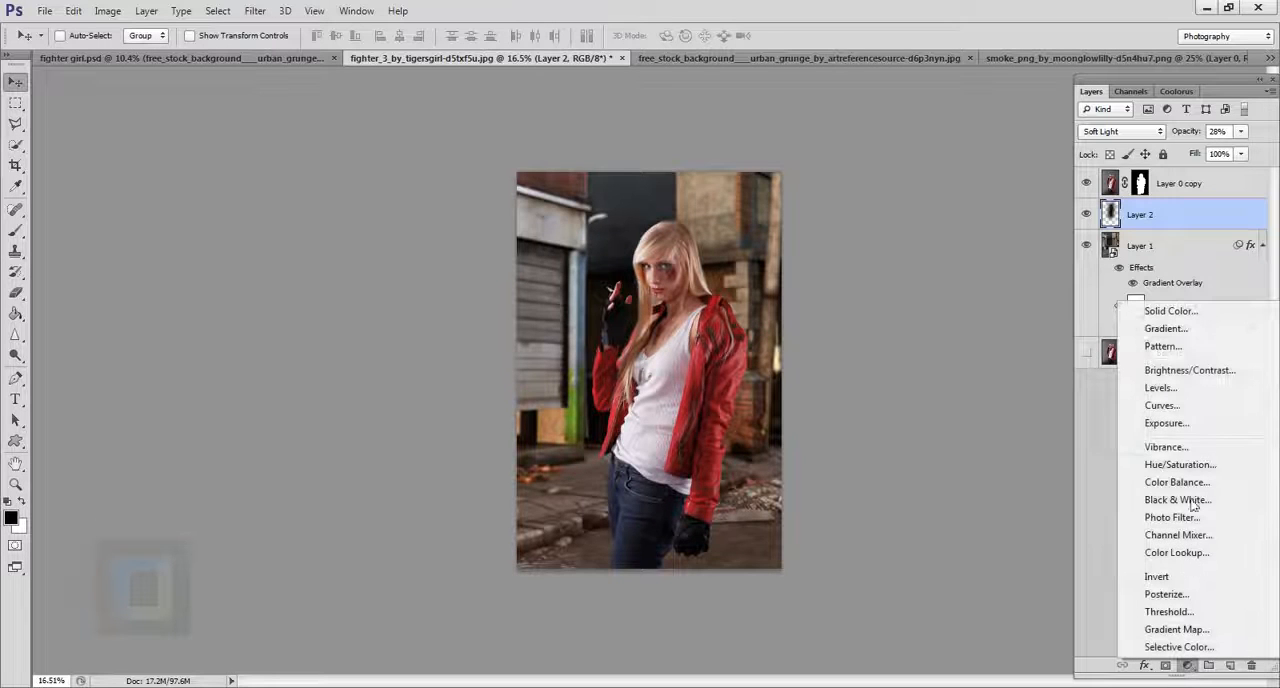
left_click(1182, 465)
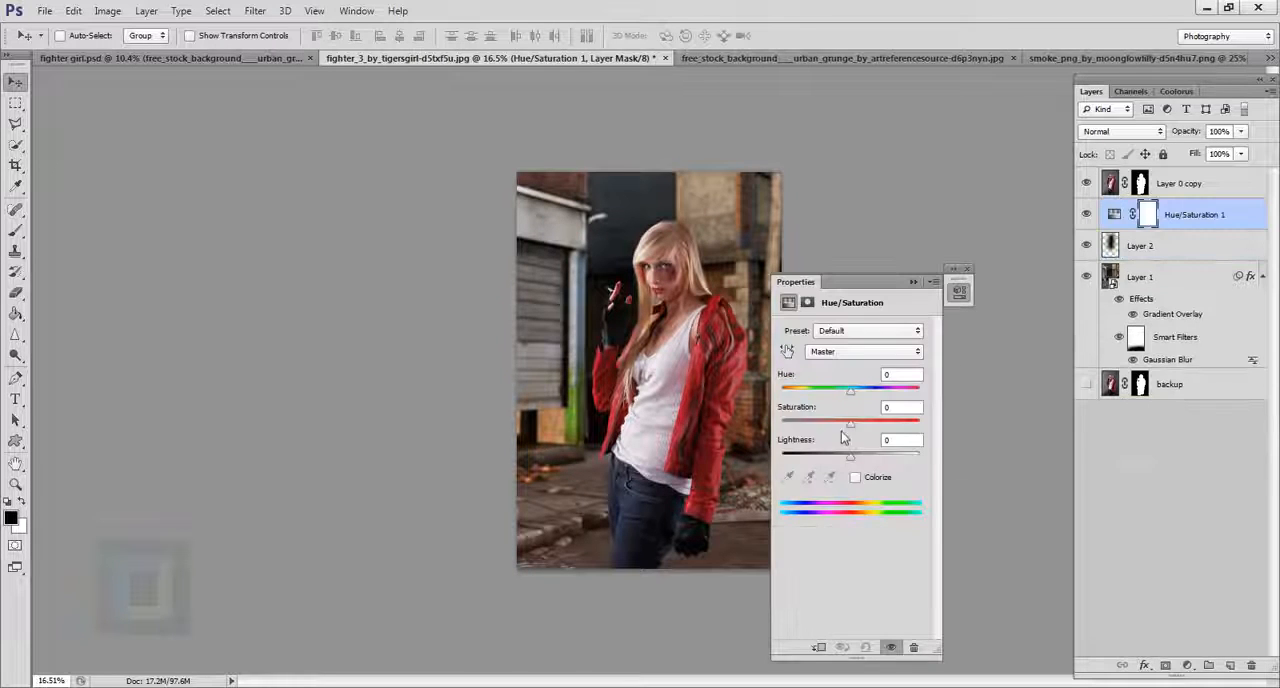
left_click_drag(849, 425, 838, 423)
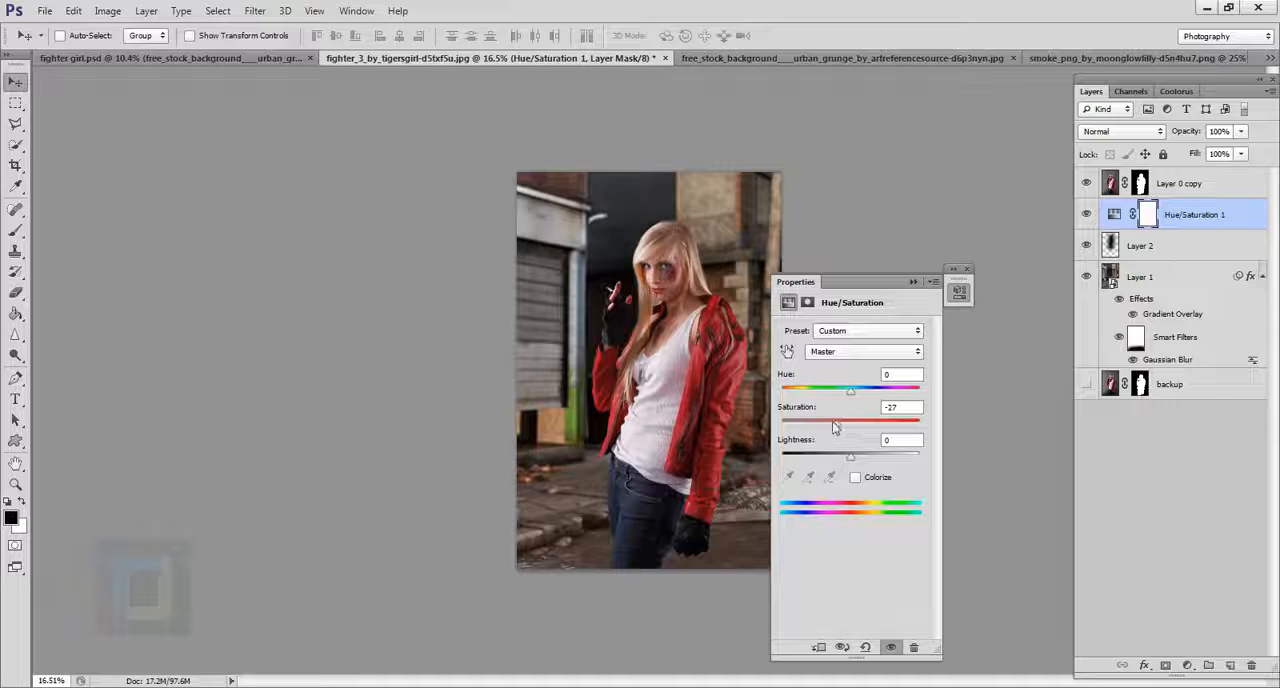
mouse_move(835, 424)
left_mouse_down()
mouse_move(753, 425)
mouse_move(830, 426)
left_mouse_up()
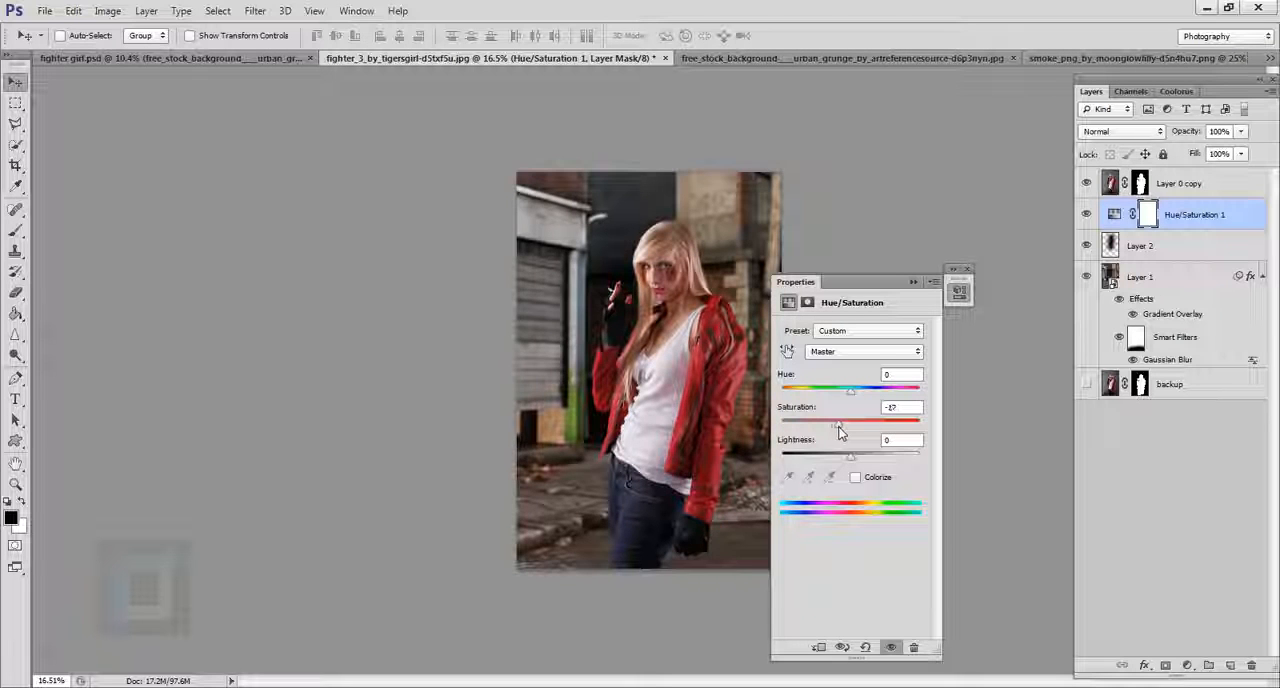
left_click_drag(839, 431, 842, 432)
left_click(913, 281)
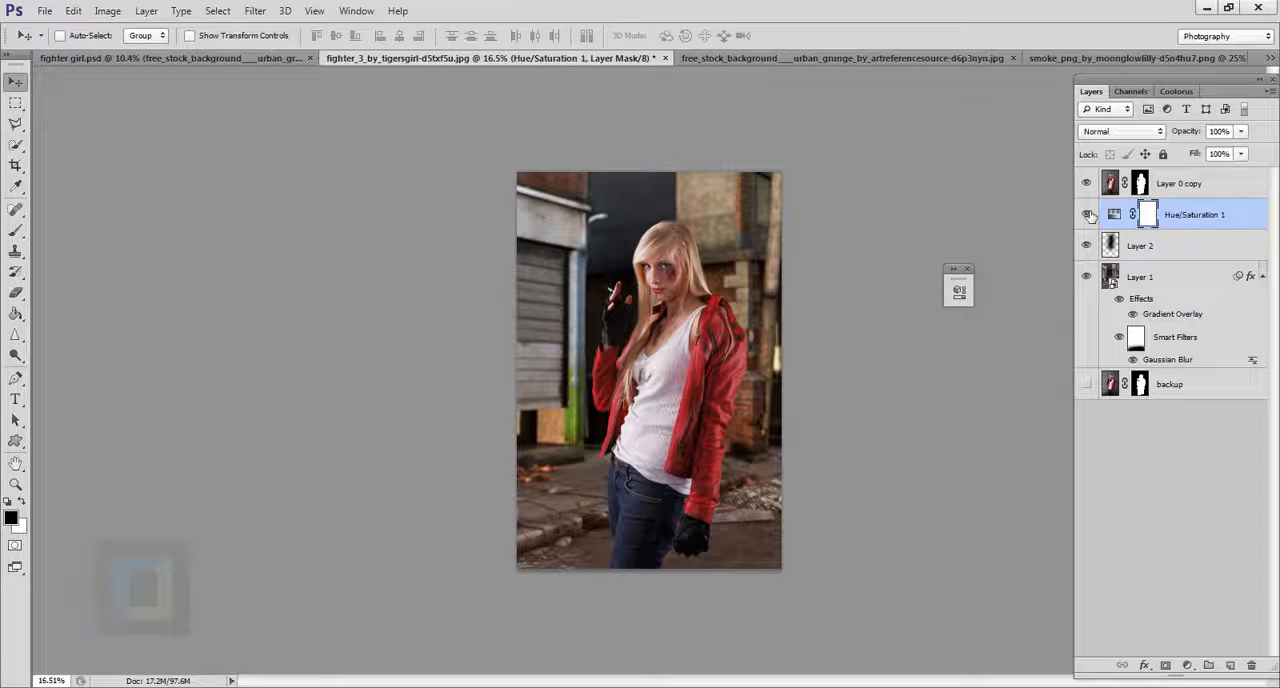
Apply Shadows/Highlights to the woman's image on Layer 0 copy with a slightly increased shadows amount.
left_click(1112, 184)
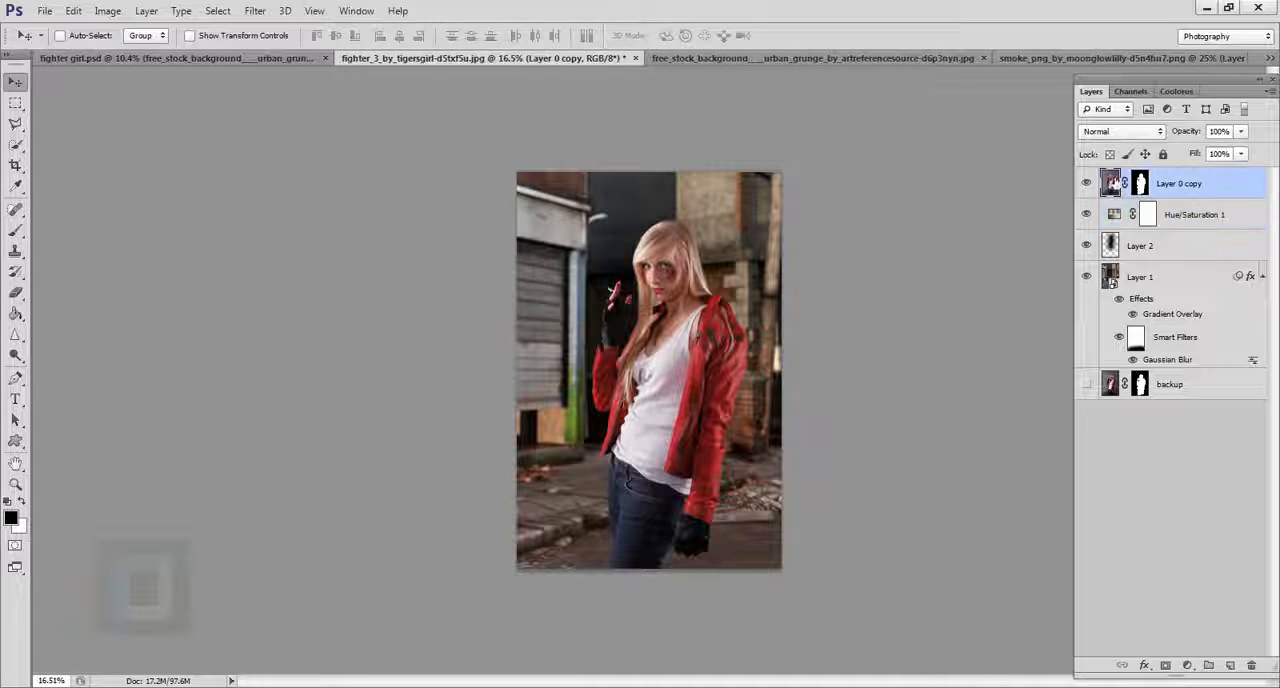
left_click(104, 11)
mouse_move(118, 52)
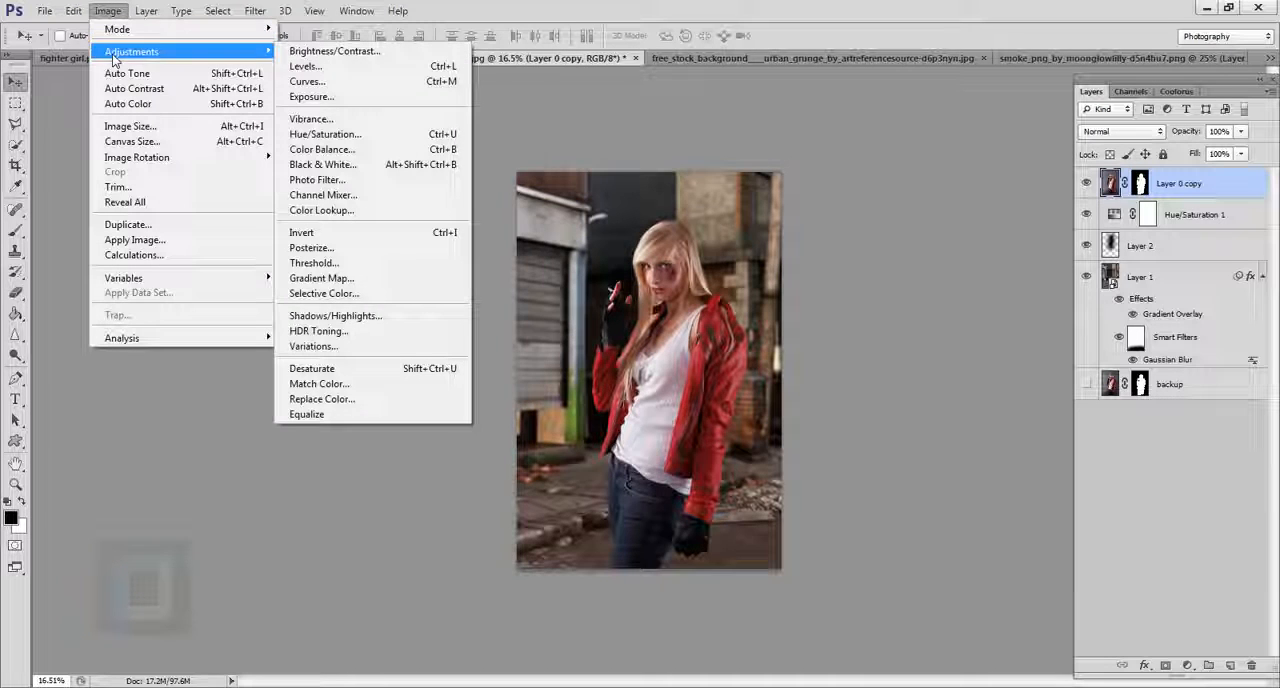
left_click(375, 316)
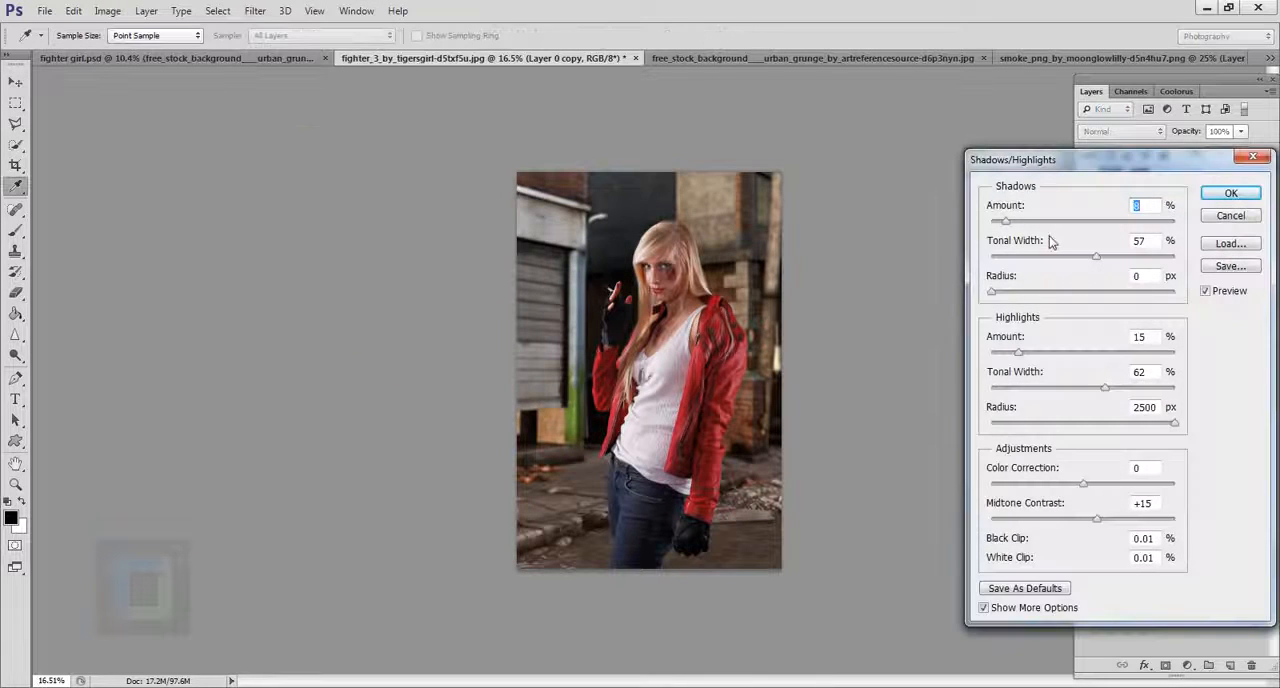
left_click_drag(1006, 224, 1019, 224)
left_click(1232, 196)
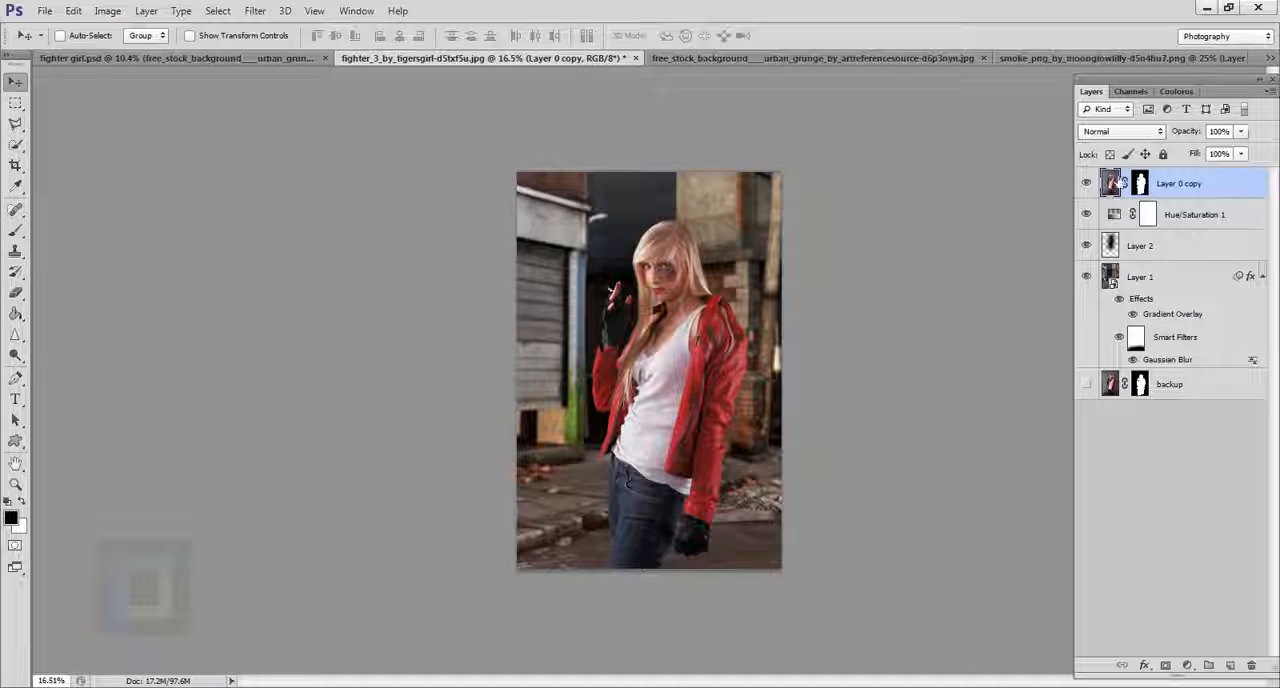
Add a Gradient Overlay to the woman's layer, Layer 0 copy, using the Foreground to Transparent preset.
double_click(1257, 188)
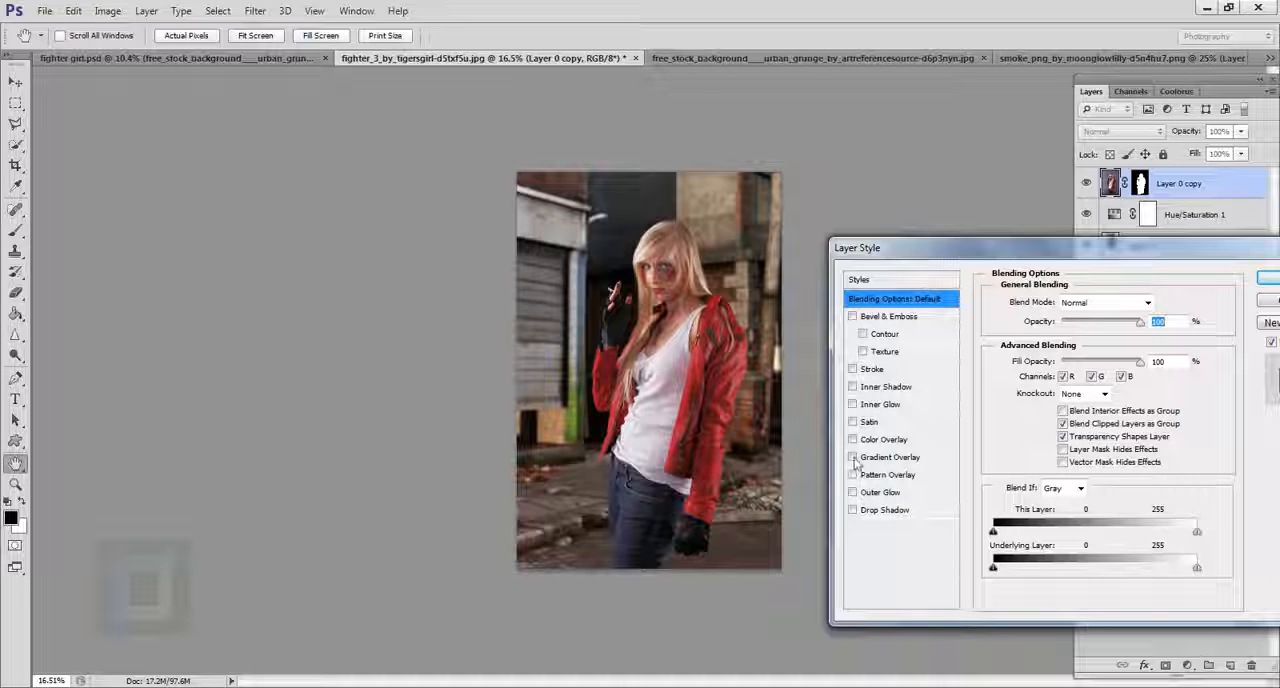
left_click(853, 458)
left_click(888, 457)
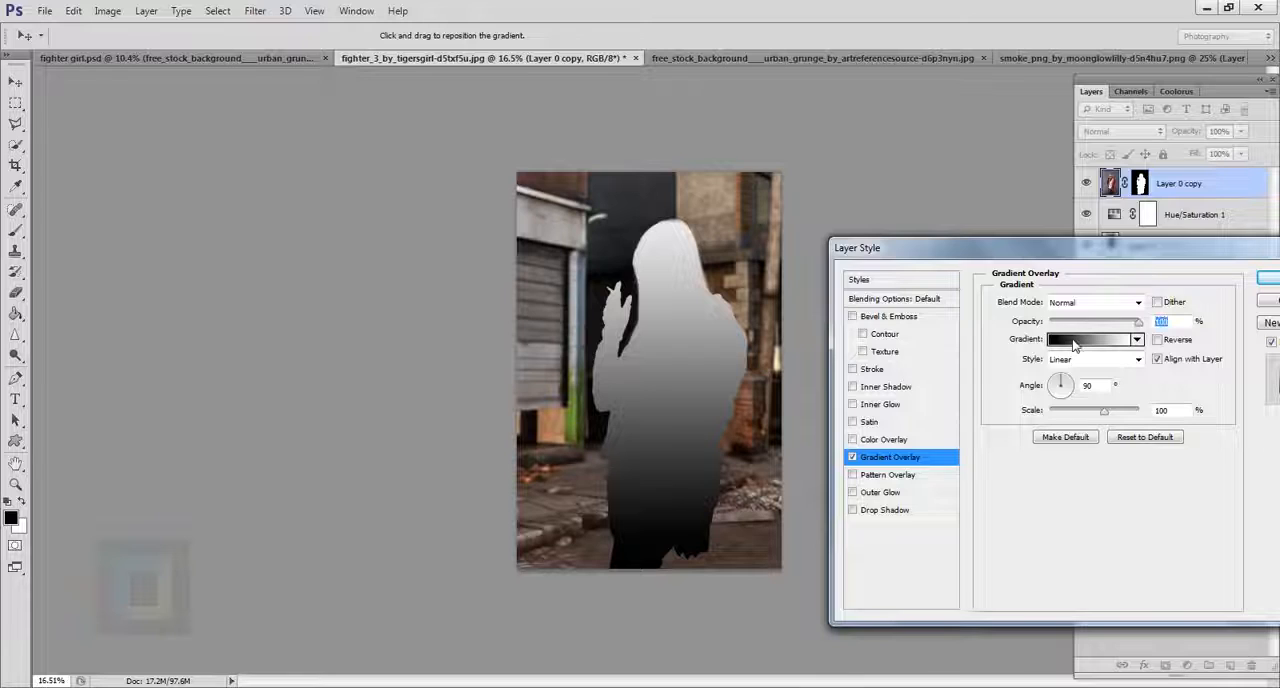
left_click(1075, 340)
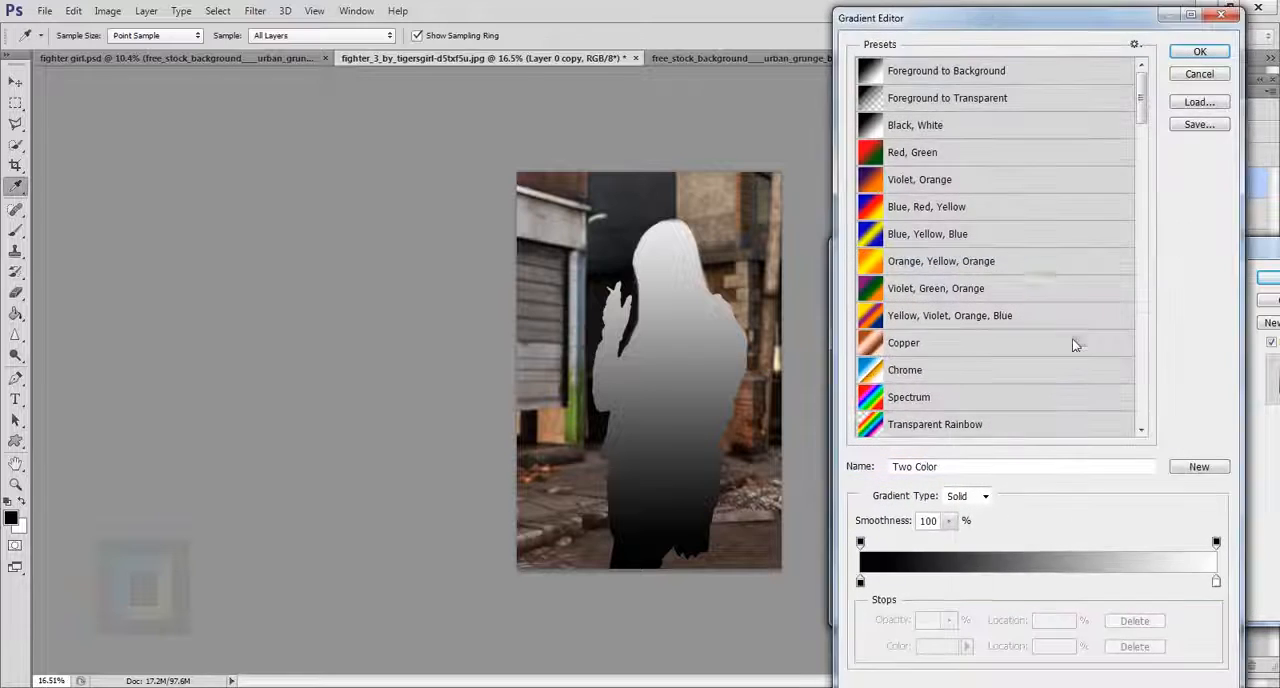
left_click(935, 100)
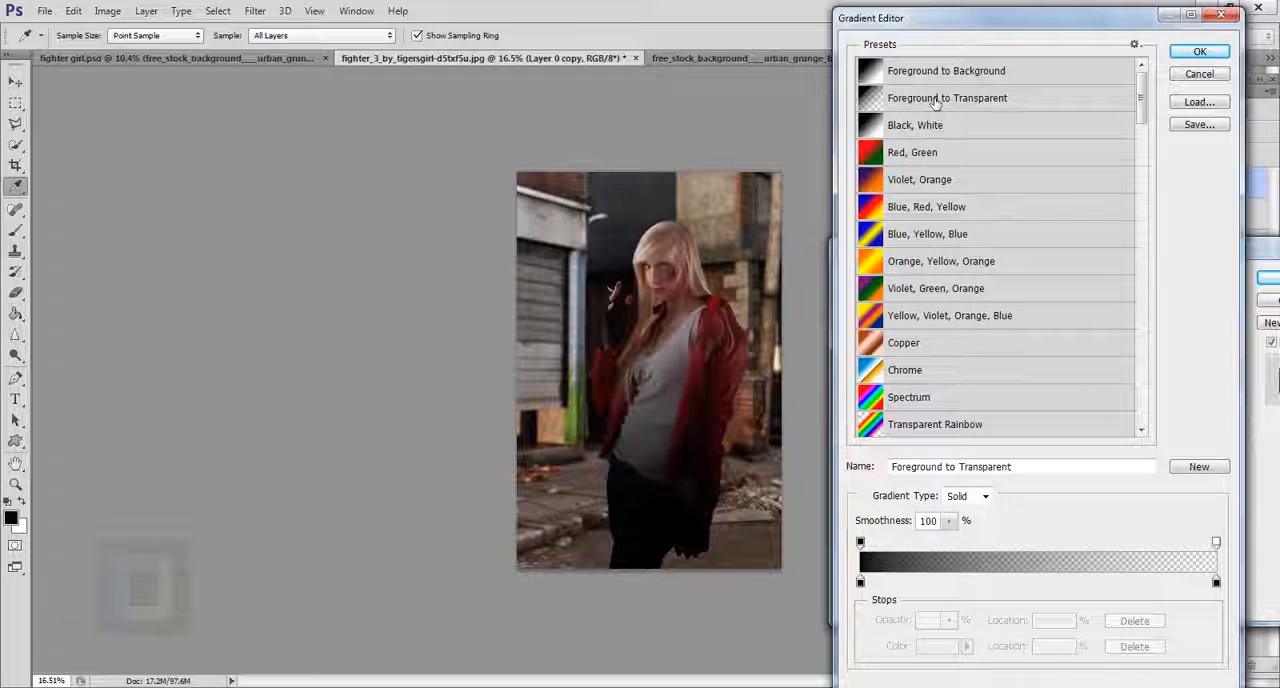
left_click(1200, 53)
Set the woman's Gradient Overlay to an angle of 157°, shift the gradient toward her shaded side, and set its blend mode to Soft Light.
mouse_move(686, 450)
left_mouse_down()
mouse_move(685, 430)
mouse_move(684, 448)
left_mouse_up()
left_click_drag(1072, 398, 1060, 383)
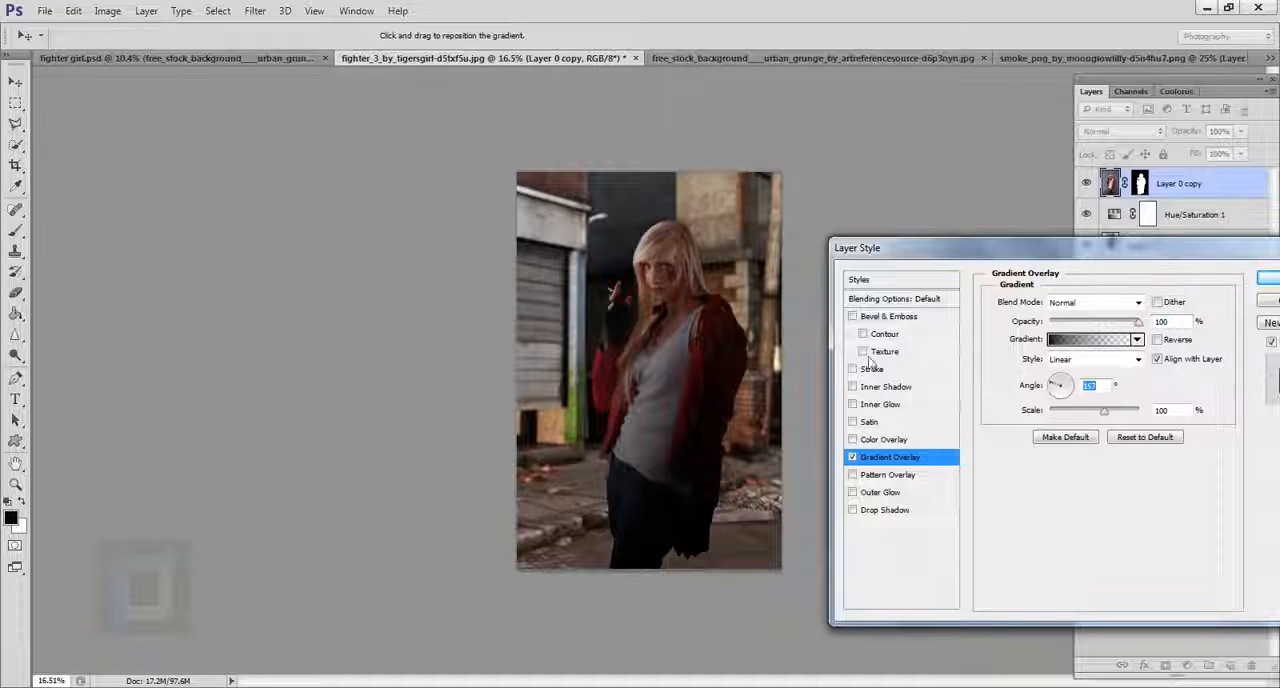
mouse_move(695, 378)
left_mouse_down()
mouse_move(733, 390)
mouse_move(758, 420)
mouse_move(750, 403)
mouse_move(768, 410)
left_mouse_up()
left_click(1095, 302)
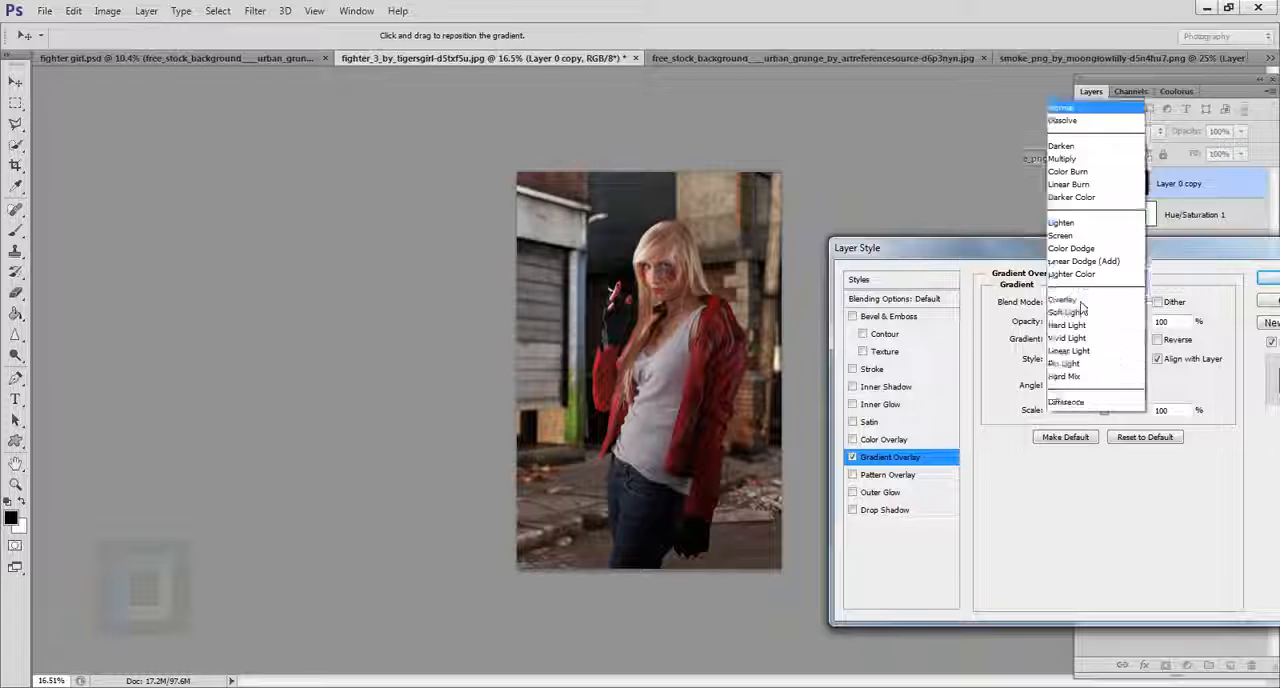
left_click(1075, 213)
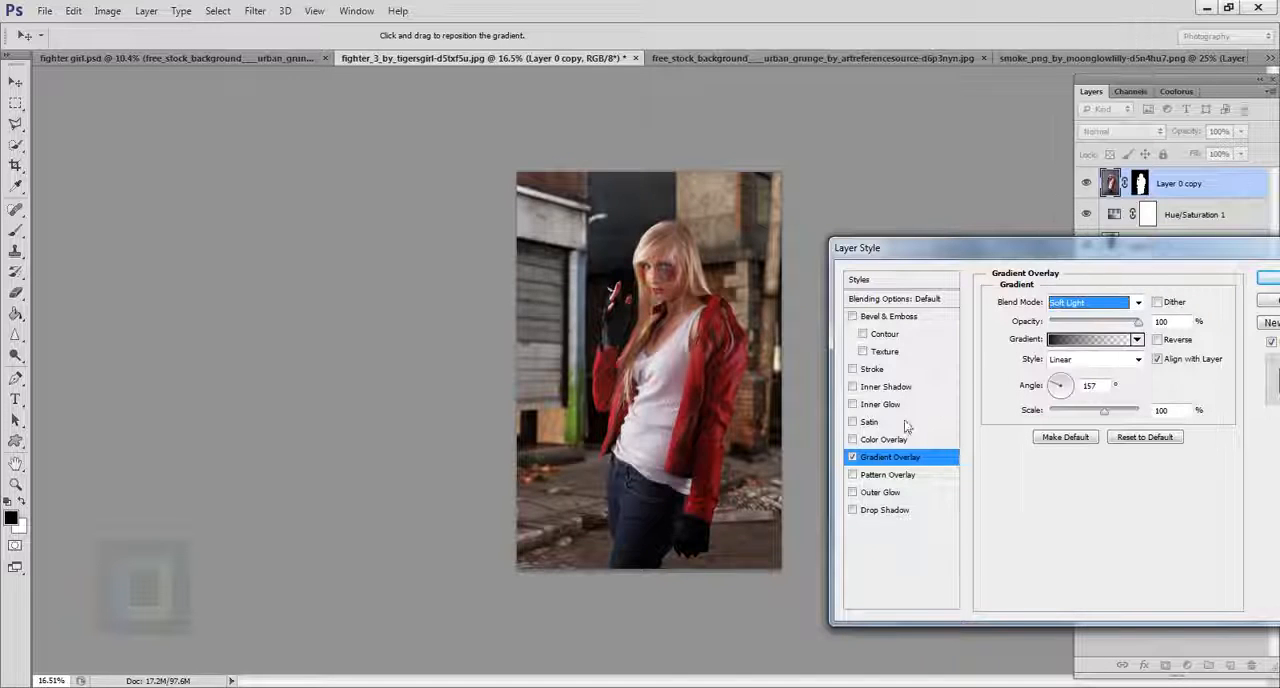
Compare the woman with the Gradient Overlay off and on, leave it enabled, and apply the layer style.
left_click(853, 458)
left_click(853, 458)
left_click(853, 458)
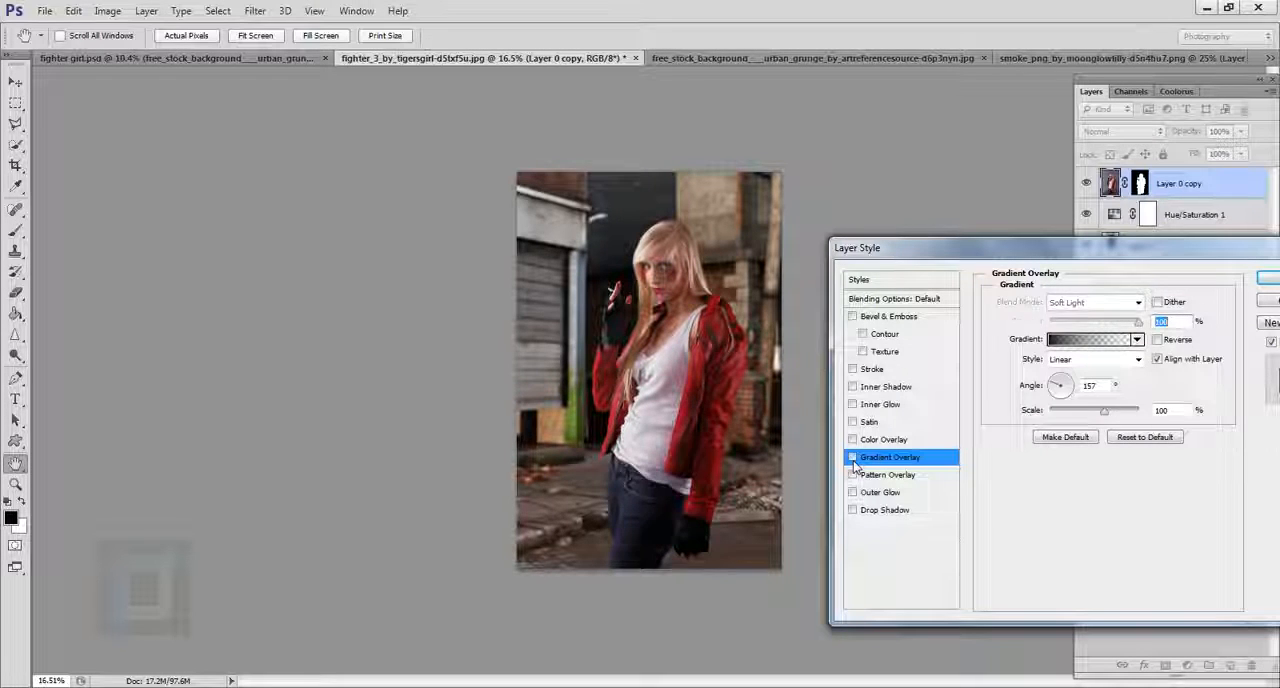
left_click(853, 458)
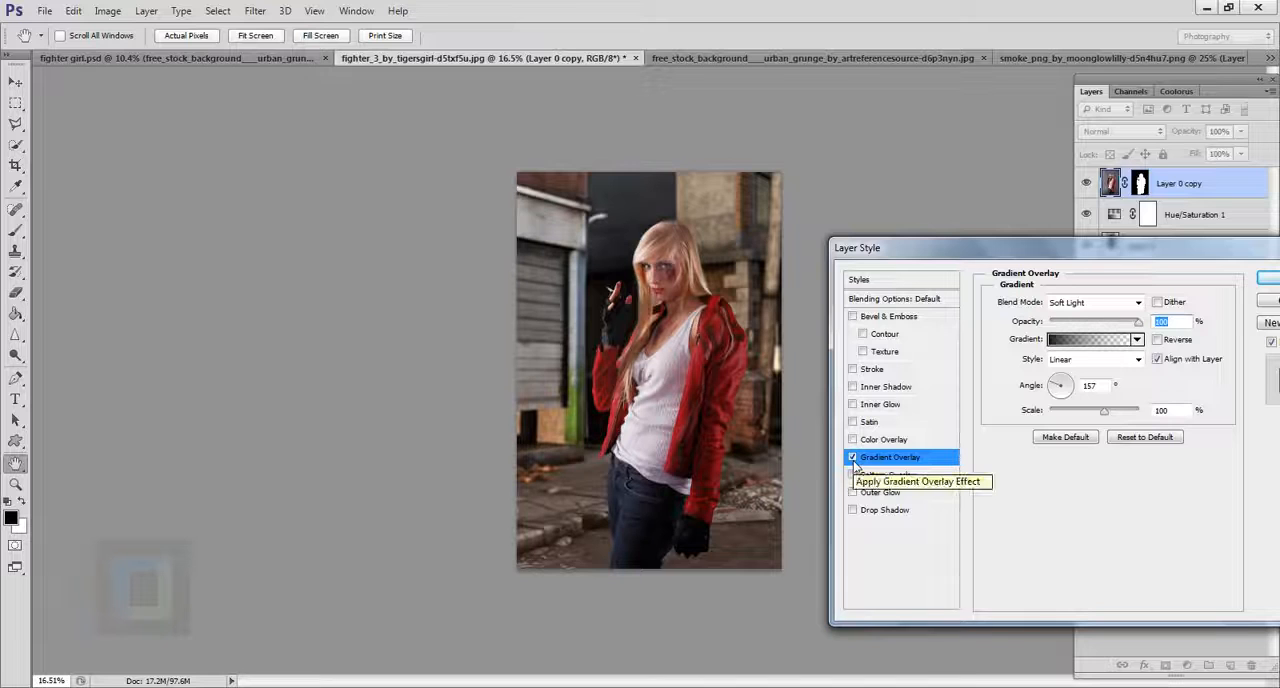
left_click(1265, 287)
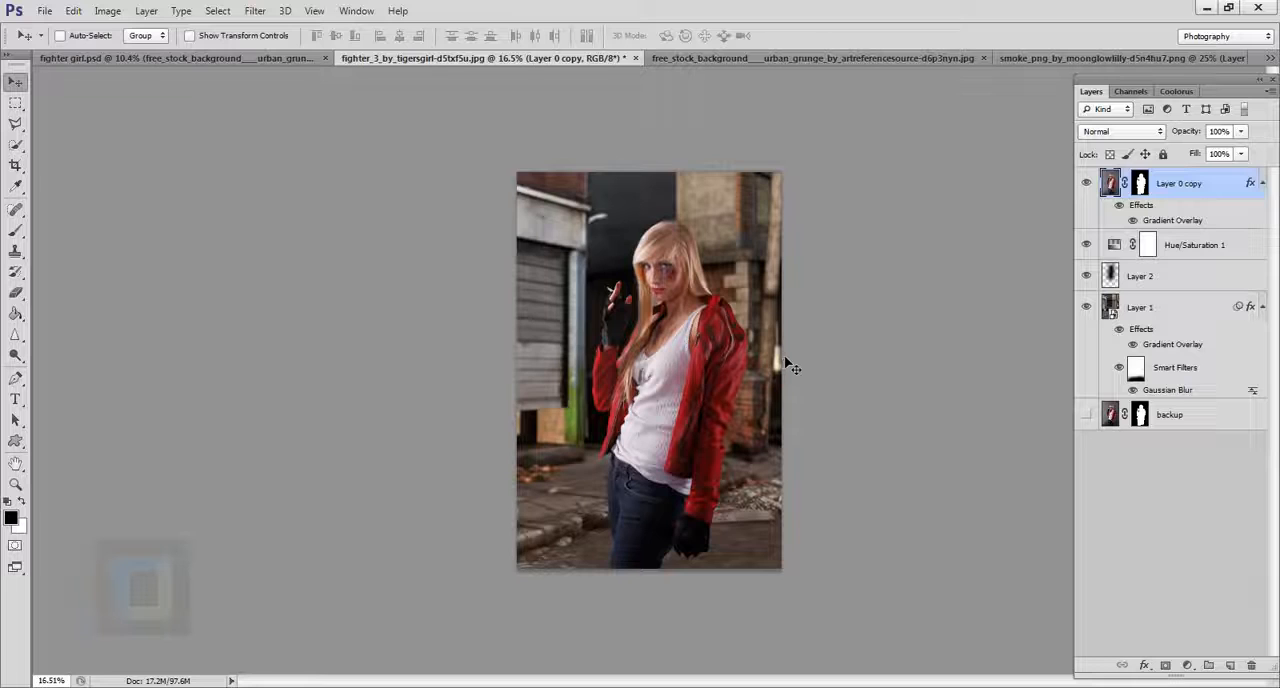
Add a new layer above Layer 0 copy and stamp all visible layers into it.
left_click(1231, 666)
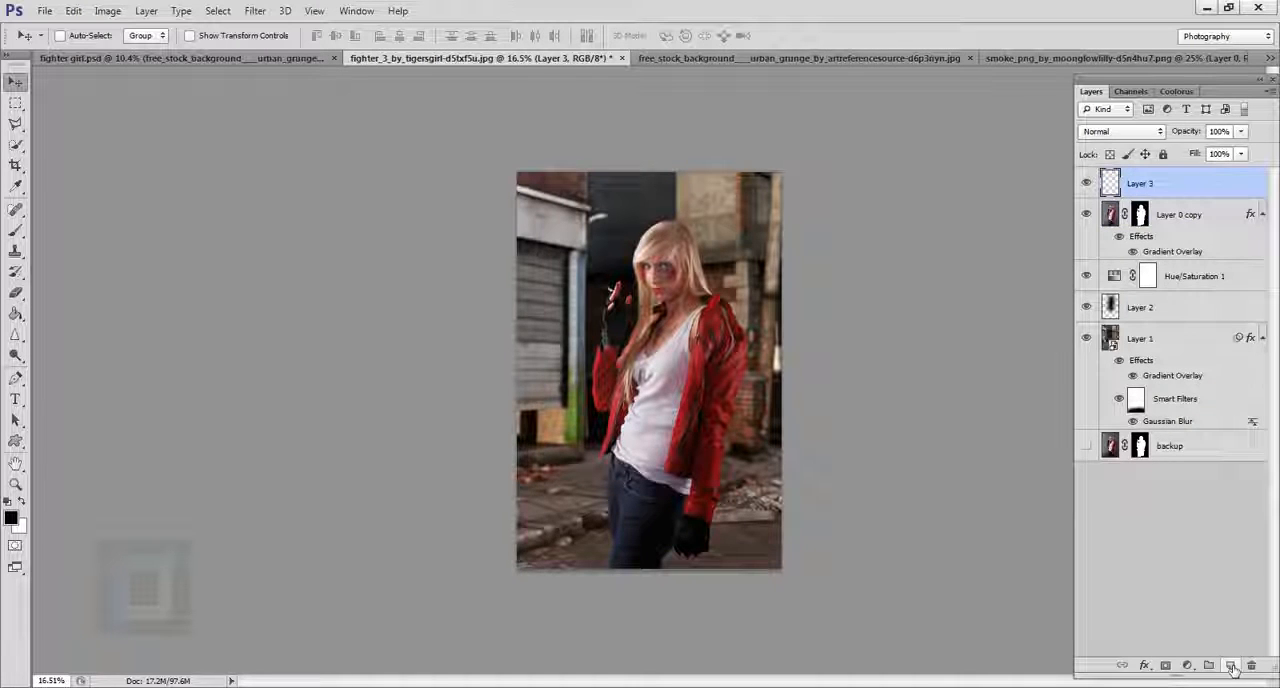
key("ctrl+shift+alt+e")
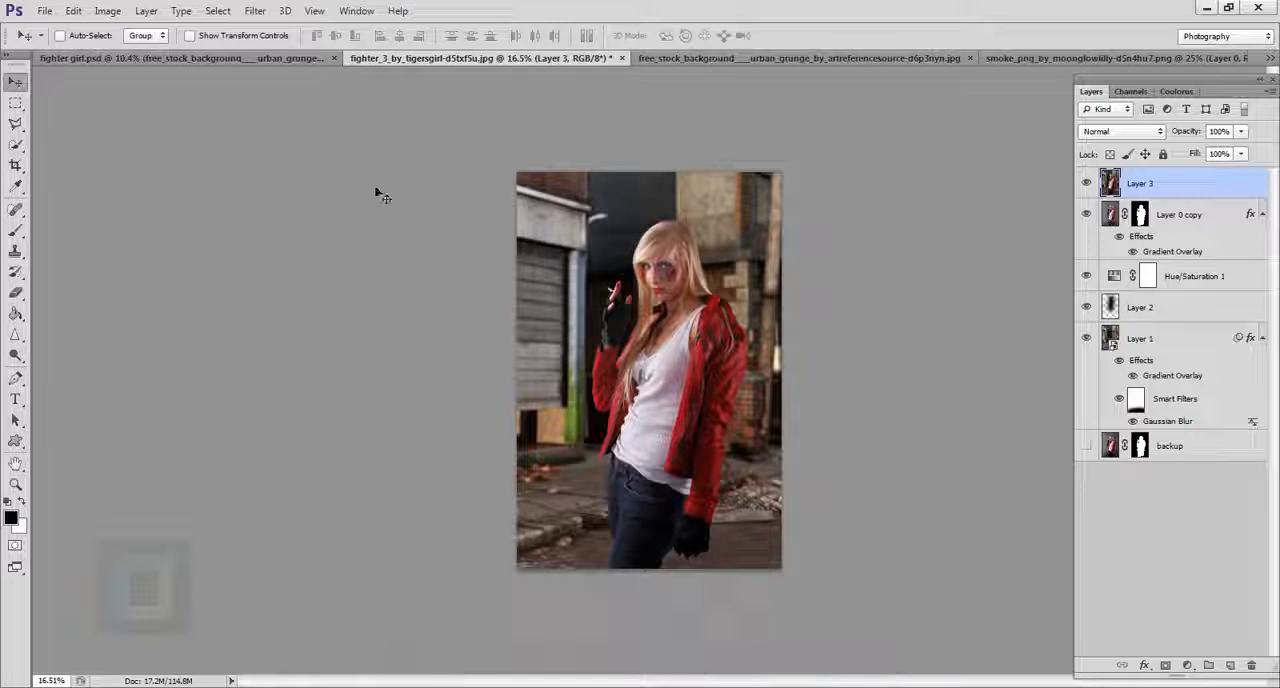
left_click_drag(376, 193, 560, 333)
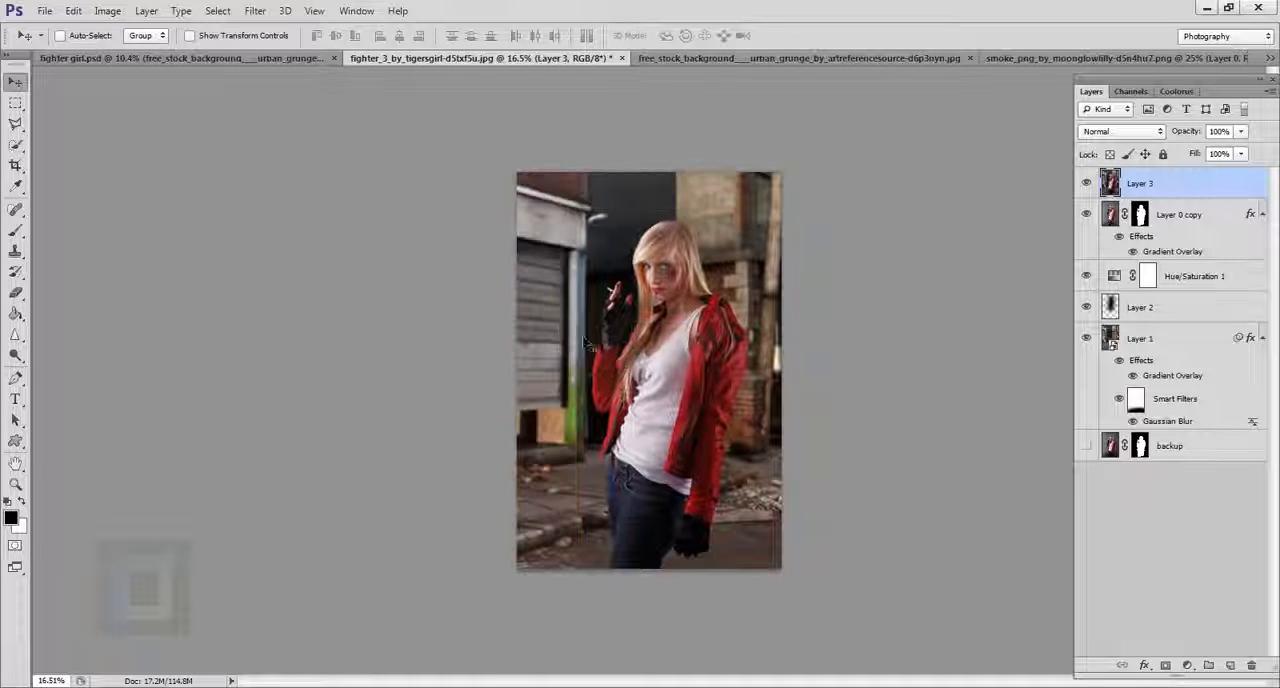
Apply a High Pass filter to Layer 3 with a radius of 27.8 pixels.
left_click(255, 11)
mouse_move(289, 300)
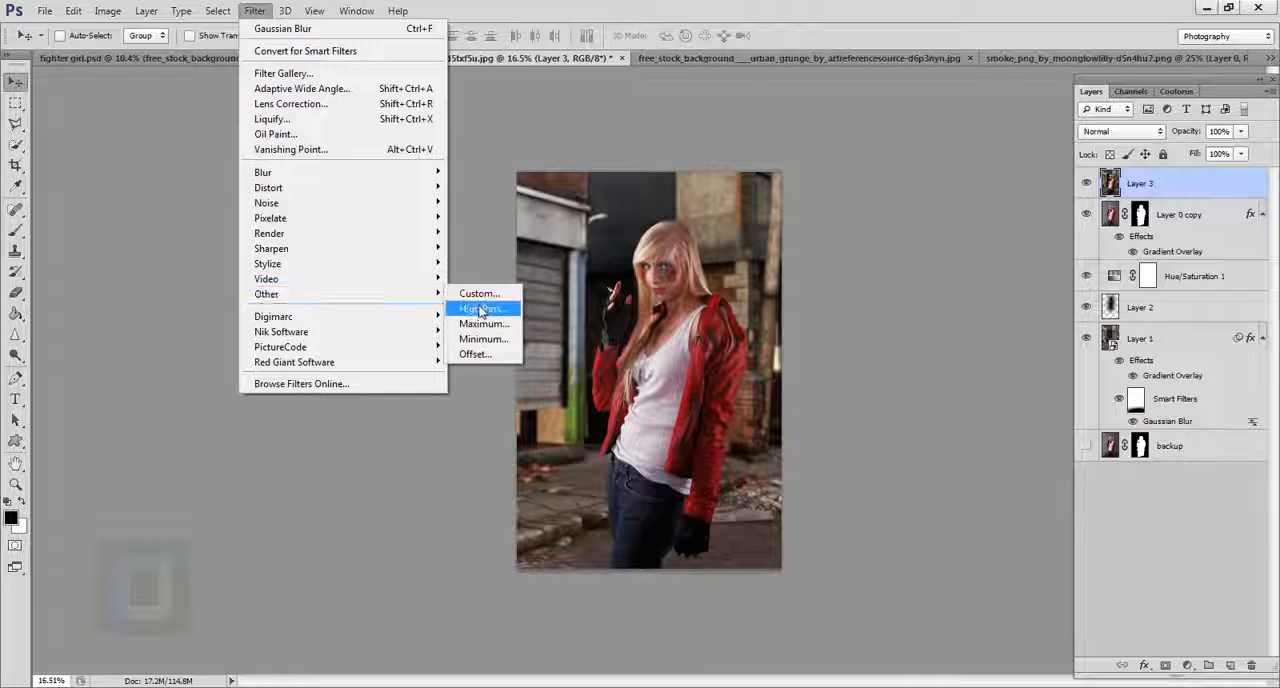
left_click(478, 311)
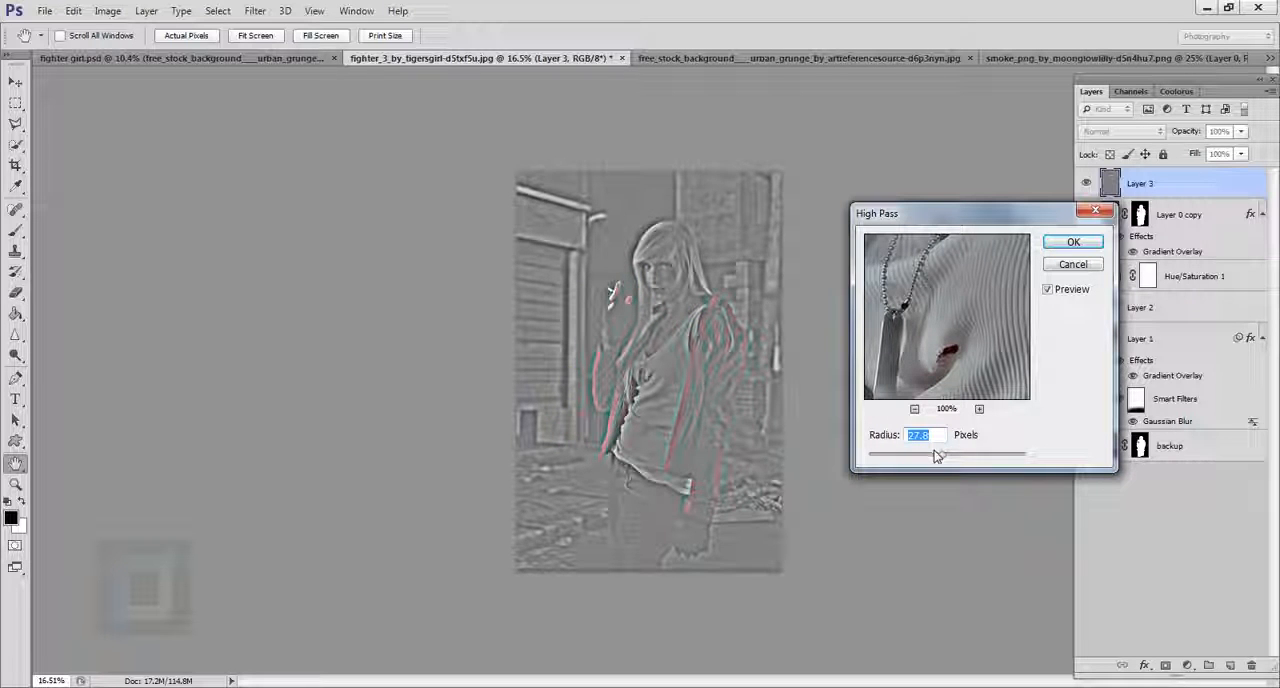
left_click_drag(942, 457, 943, 455)
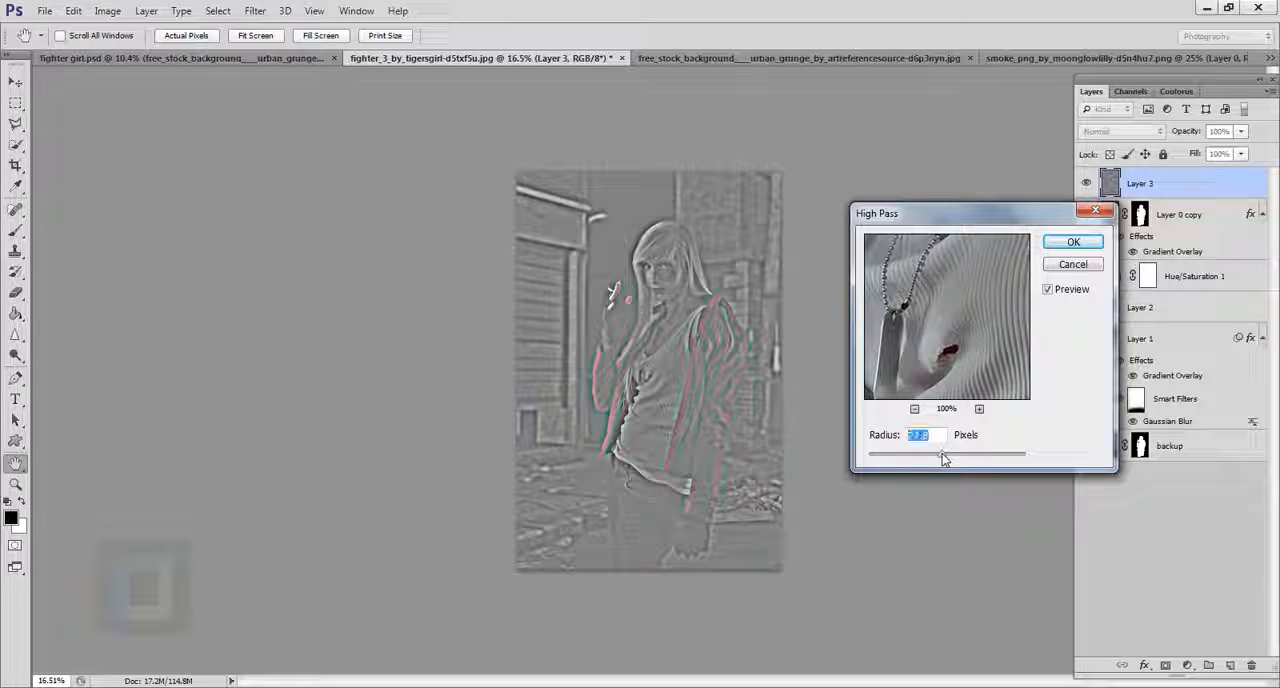
left_click(1072, 245)
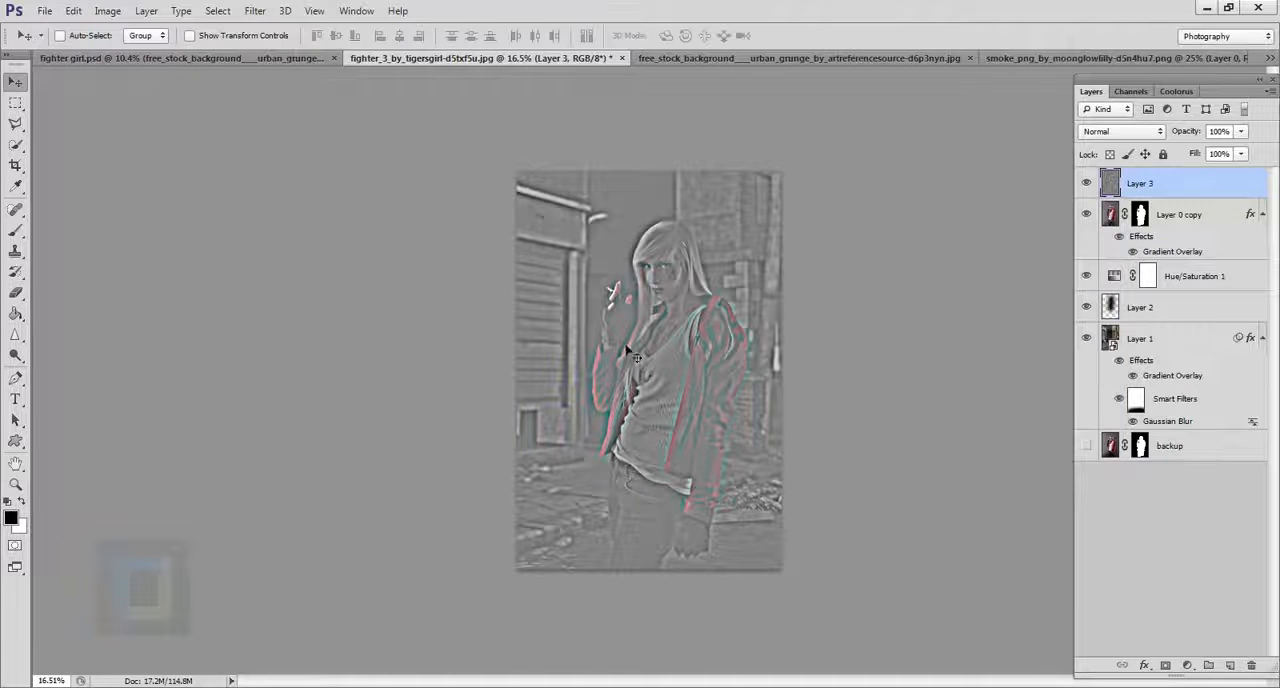
Set Layer 3's blend mode to Hard Light and compare the image with the layer hidden and shown.
left_click(1104, 133)
left_click(1132, 370)
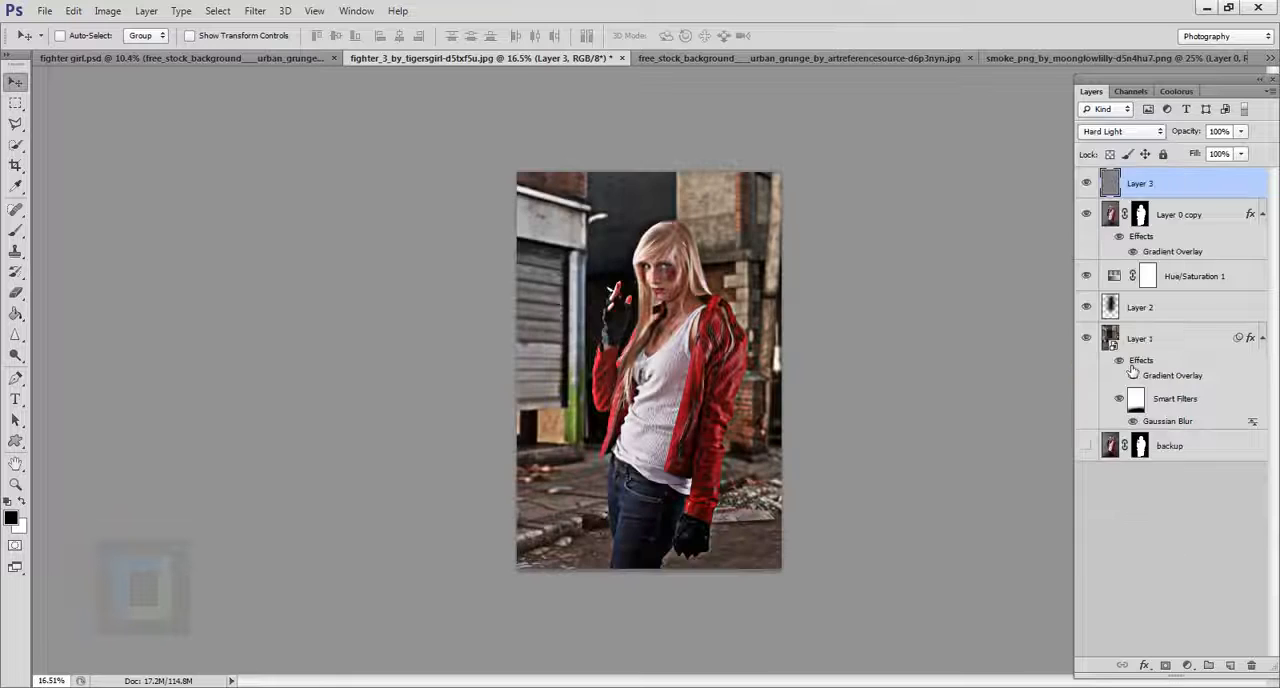
left_click(1087, 184)
left_click(1087, 184)
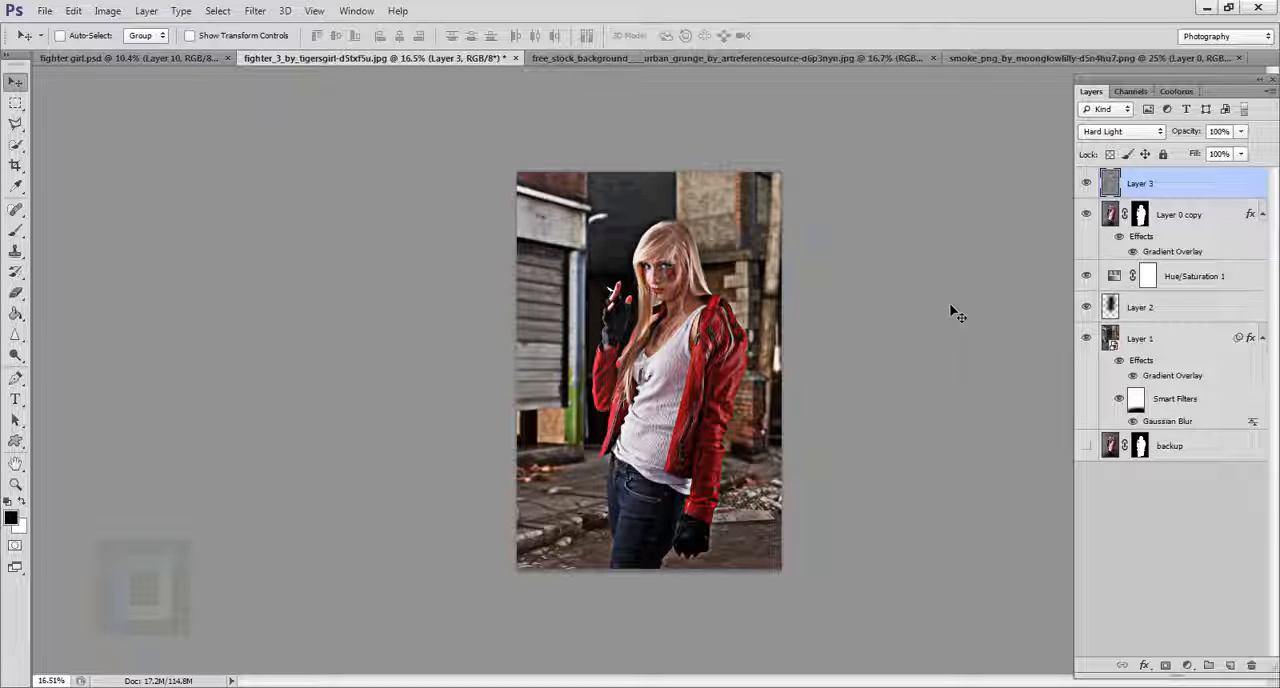
Desaturate the High Pass layer, Layer 3, and inspect the sharpened image.
left_click(107, 10)
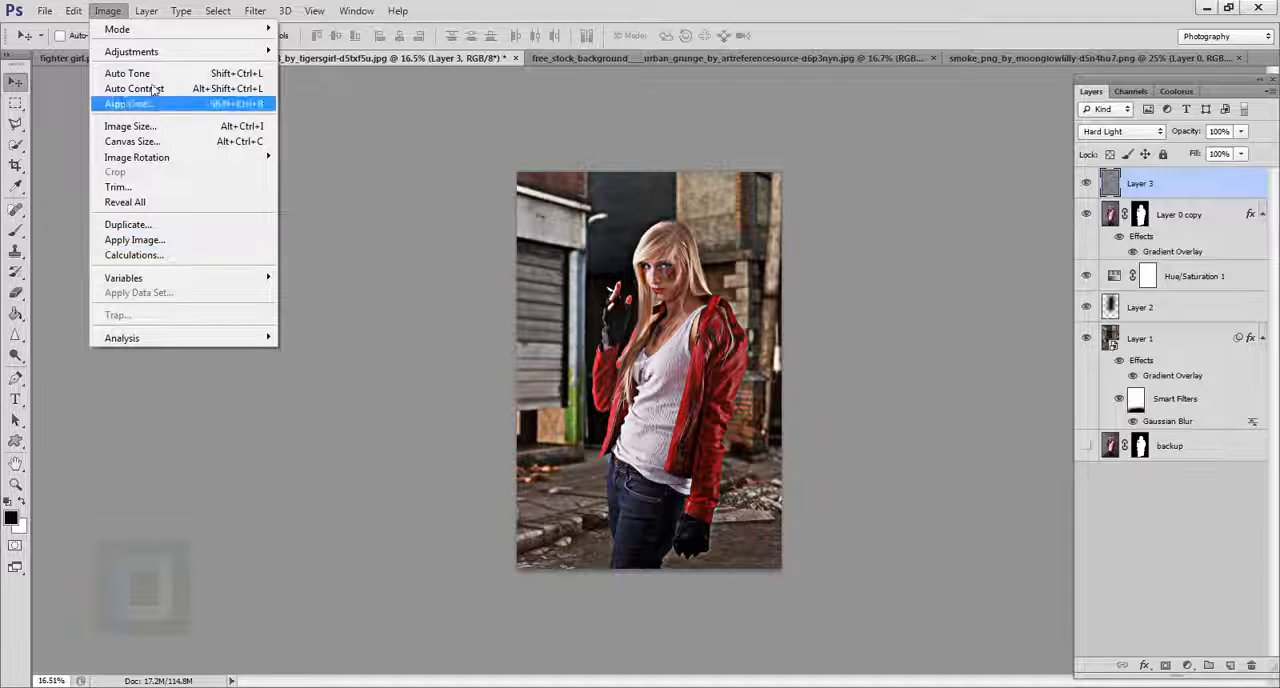
mouse_move(155, 52)
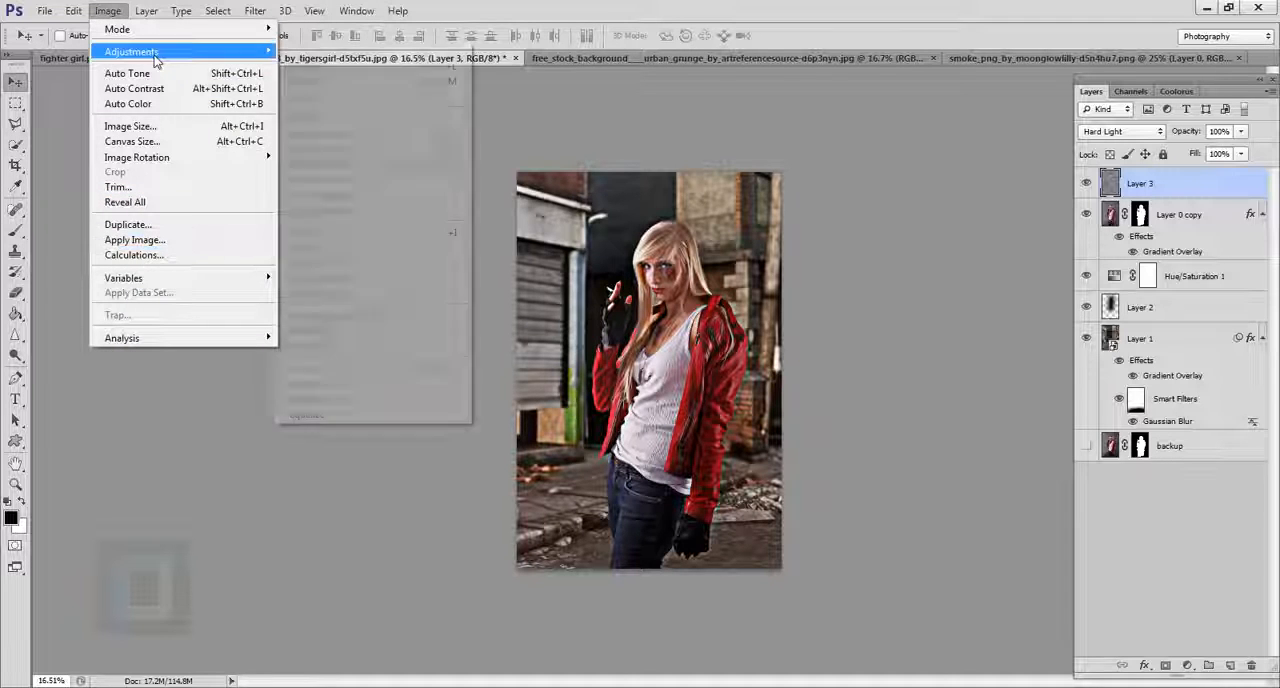
left_click(395, 369)
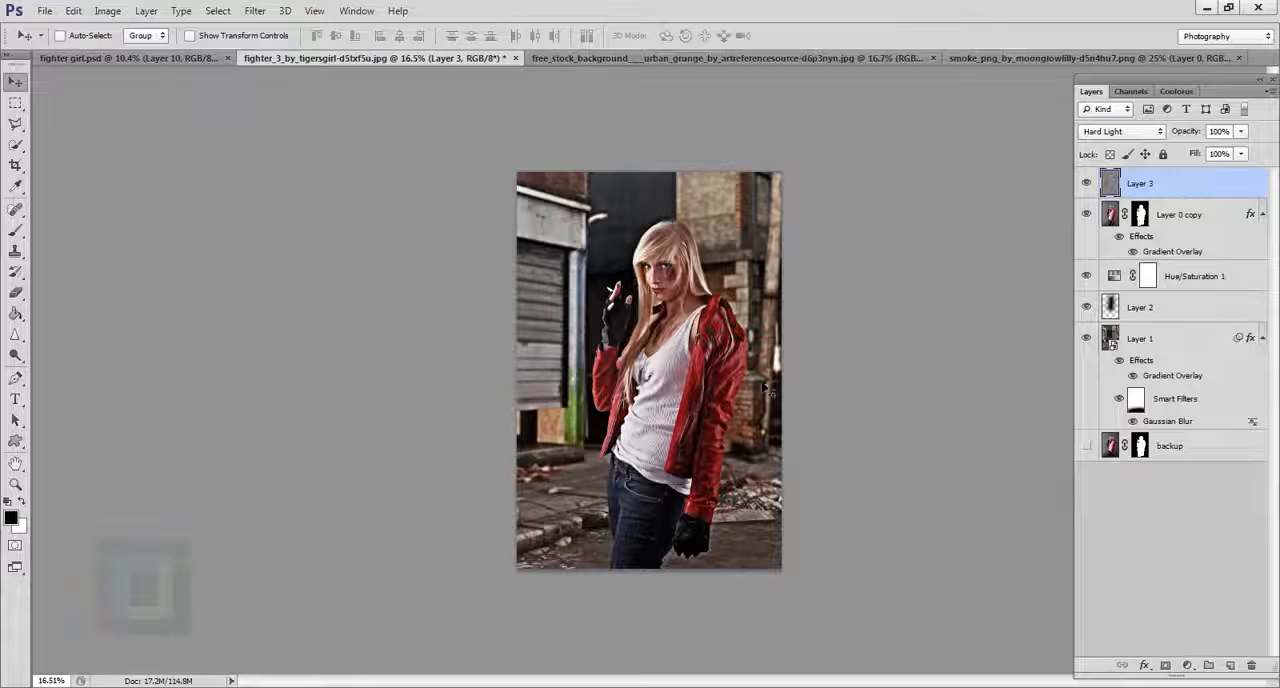
scroll(827, 379, "up", 7)
scroll(693, 361, "down", 7)
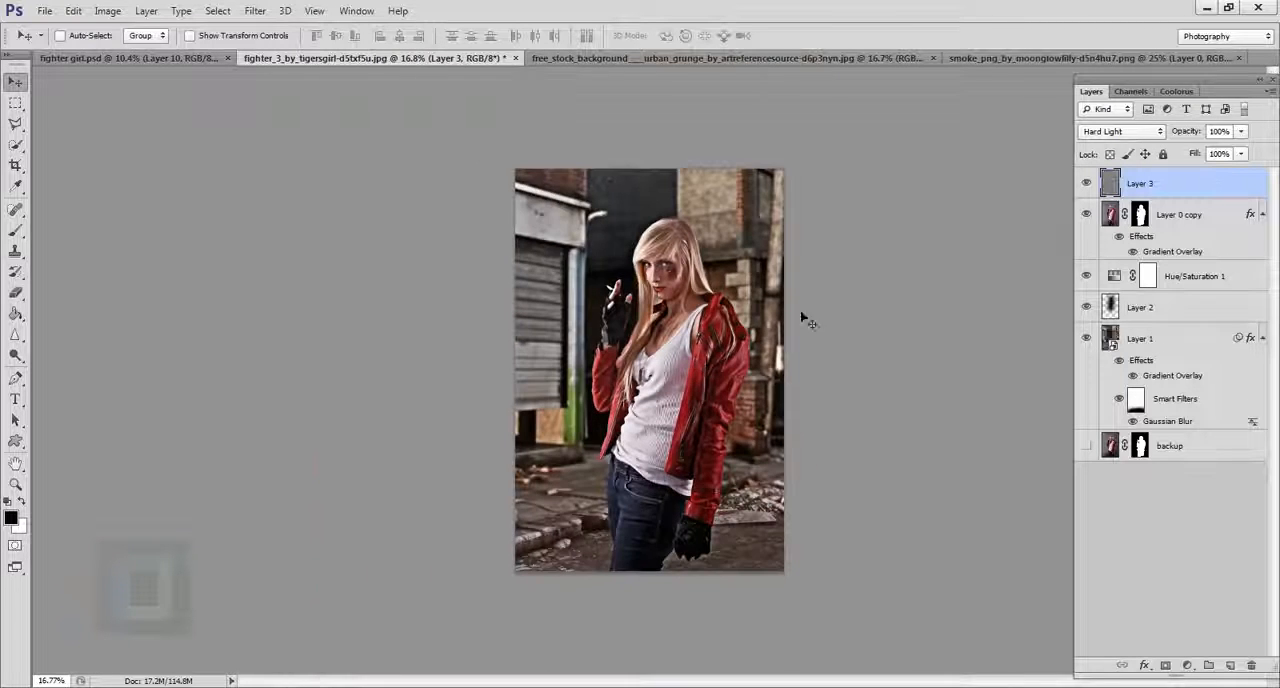
Try a lower opacity on Layer 3, undo it, and duplicate the layer to strengthen the sharpening.
left_click(1189, 135)
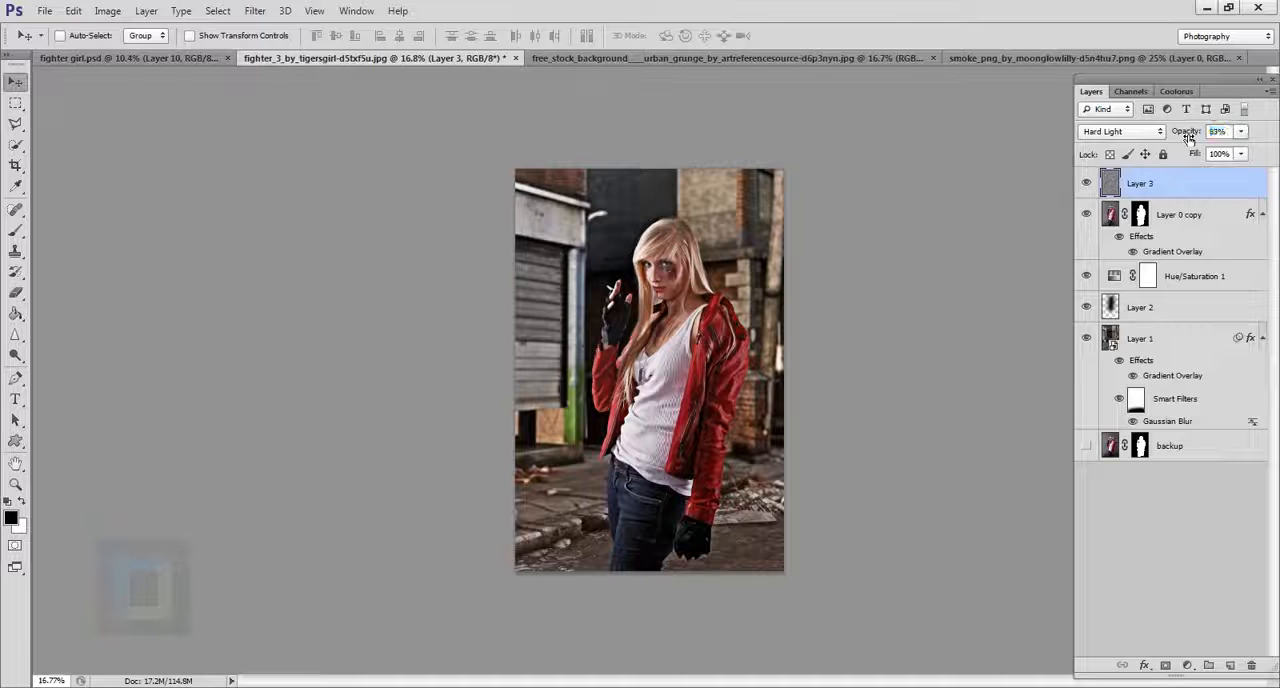
key("ctrl+z")
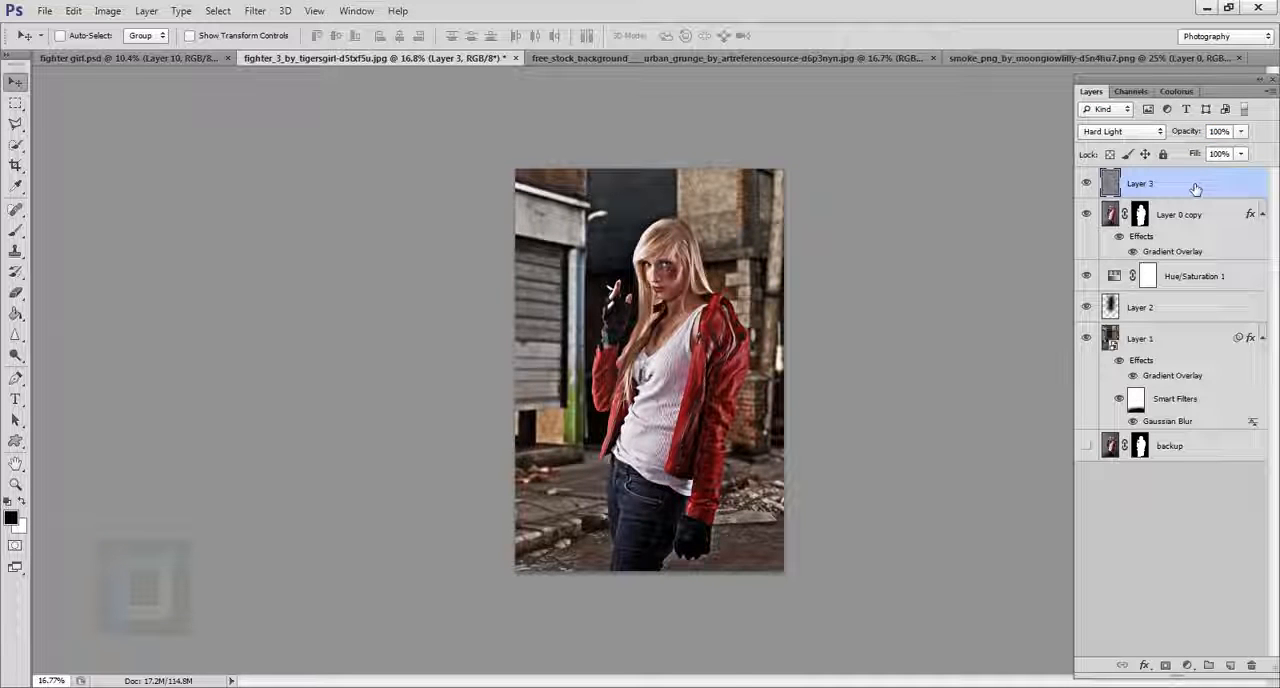
key("ctrl+j")
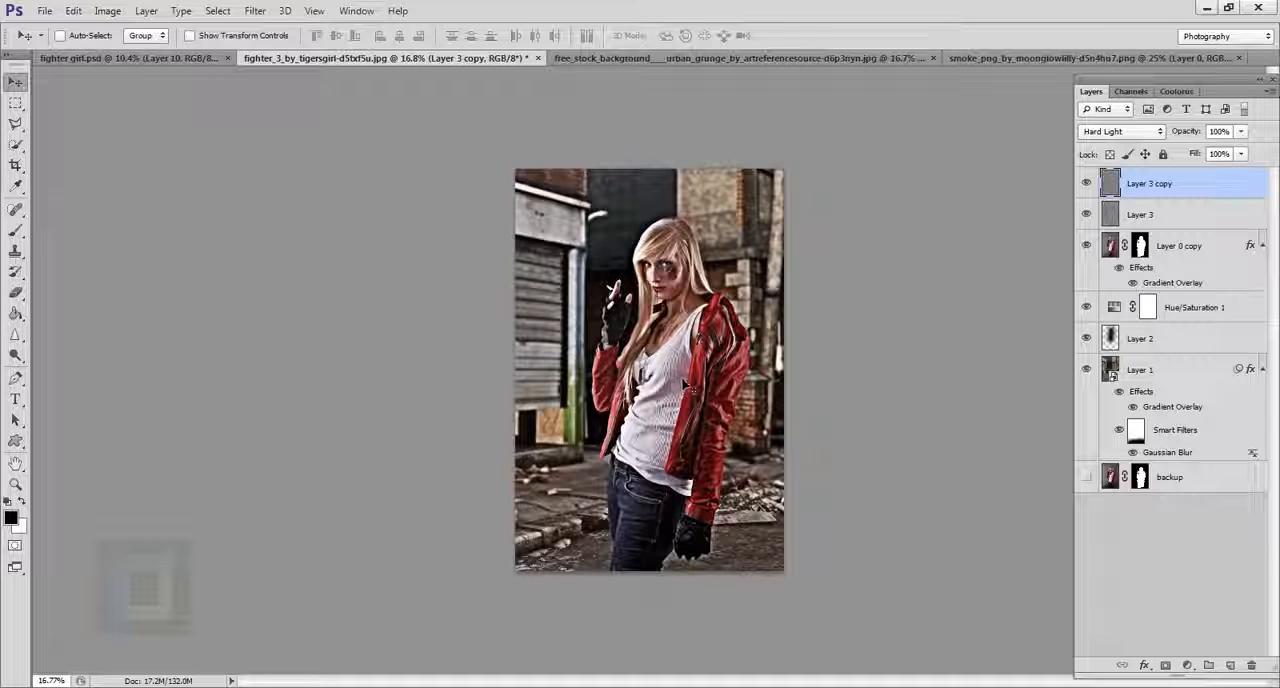
scroll(688, 388, "up", 2)
scroll(688, 388, "down", 1)
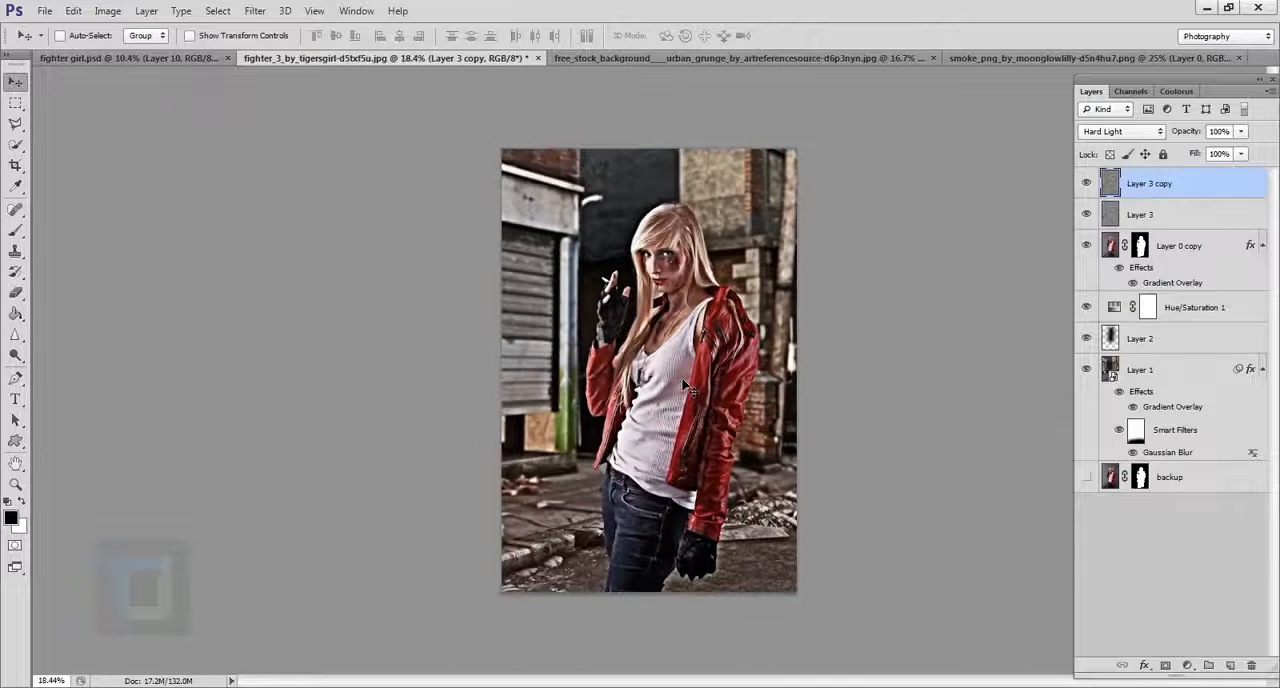
Add a layer mask to Layer 3 copy and fill it with black to hide the extra sharpening.
left_click(1168, 666)
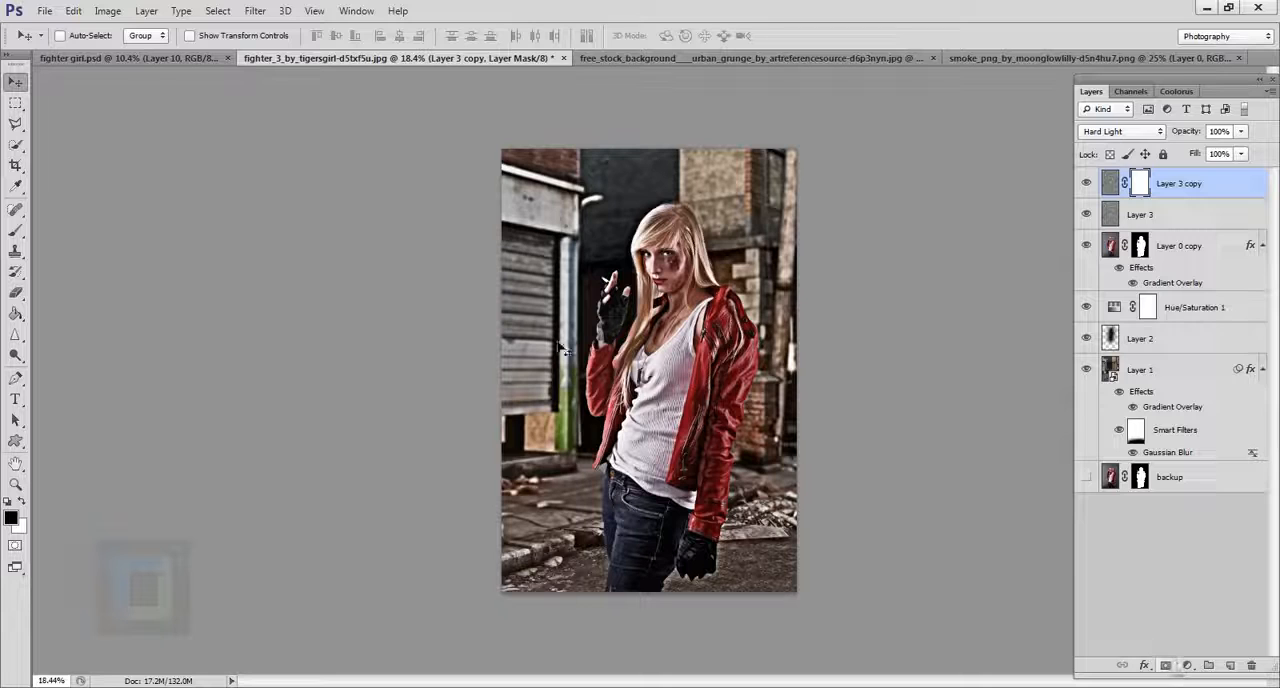
left_click(15, 313)
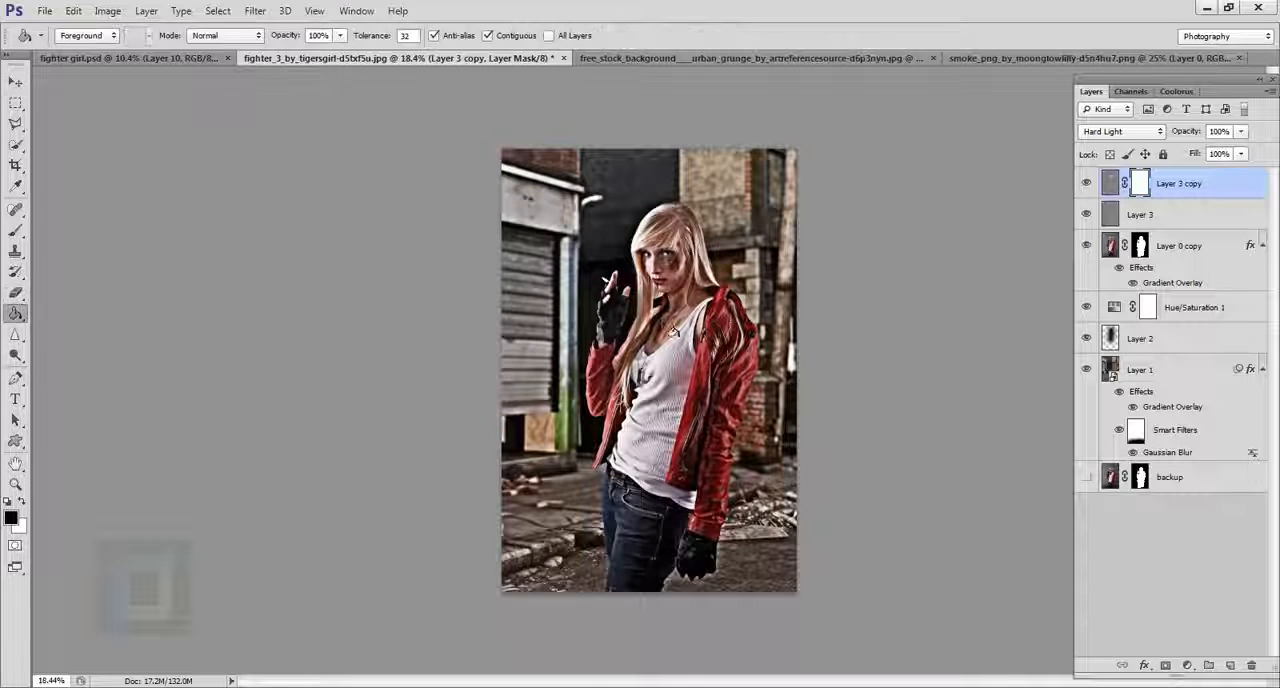
left_click(639, 355)
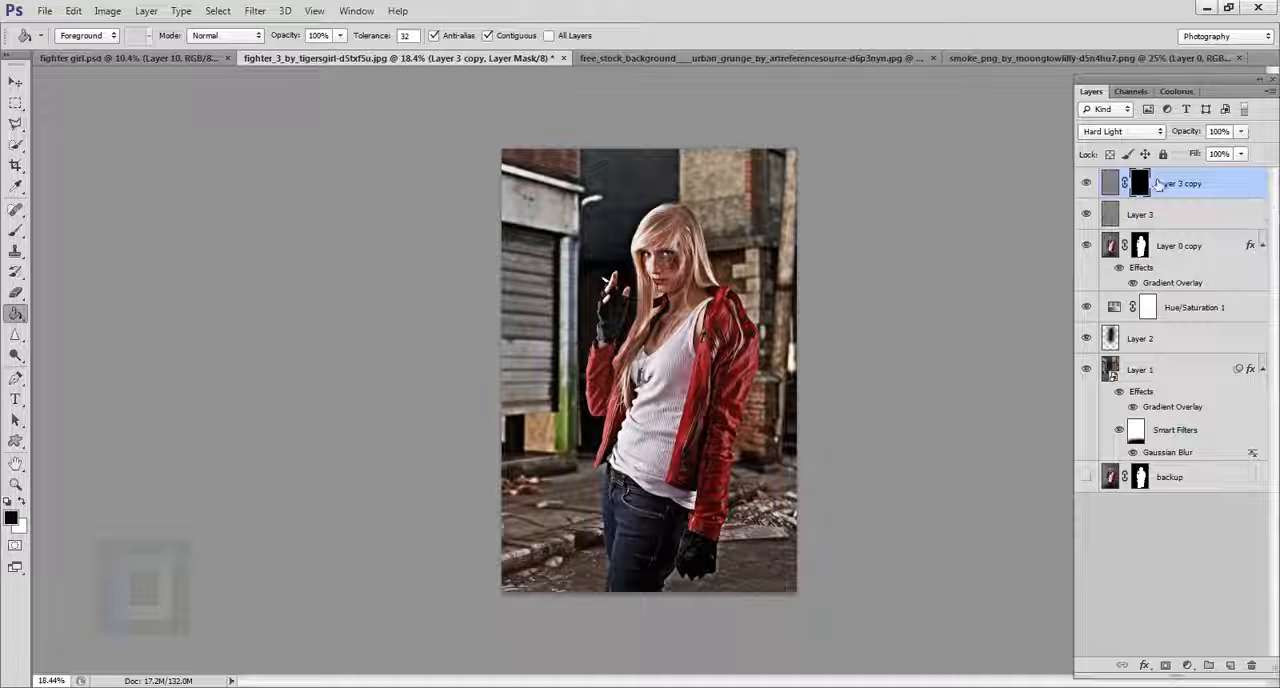
Paint white on the Layer 3 copy mask with a 300 px brush to reveal sharpening on the jacket and tank top.
left_click(15, 230)
scroll(645, 390, "up", 2)
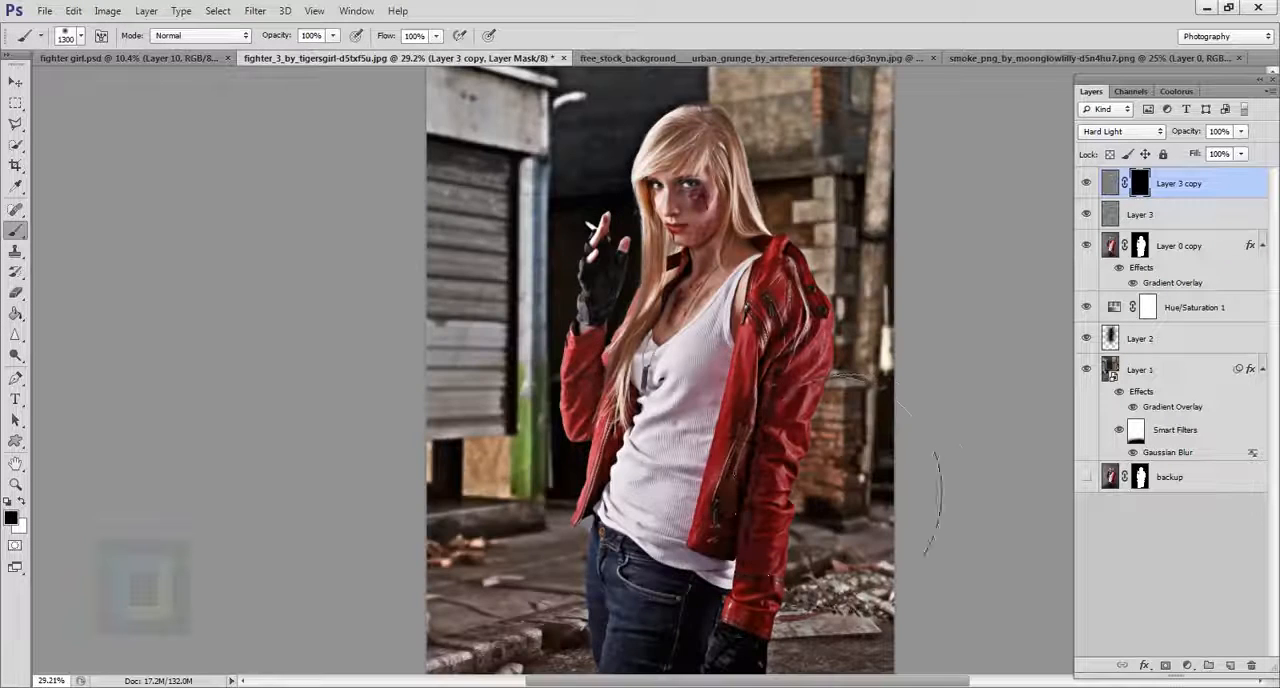
key("bracketleft")
key("bracketleft")
key("bracketleft")
key("bracketleft")
key("bracketleft")
key("bracketleft")
key("bracketleft")
key("bracketleft")
key("bracketleft")
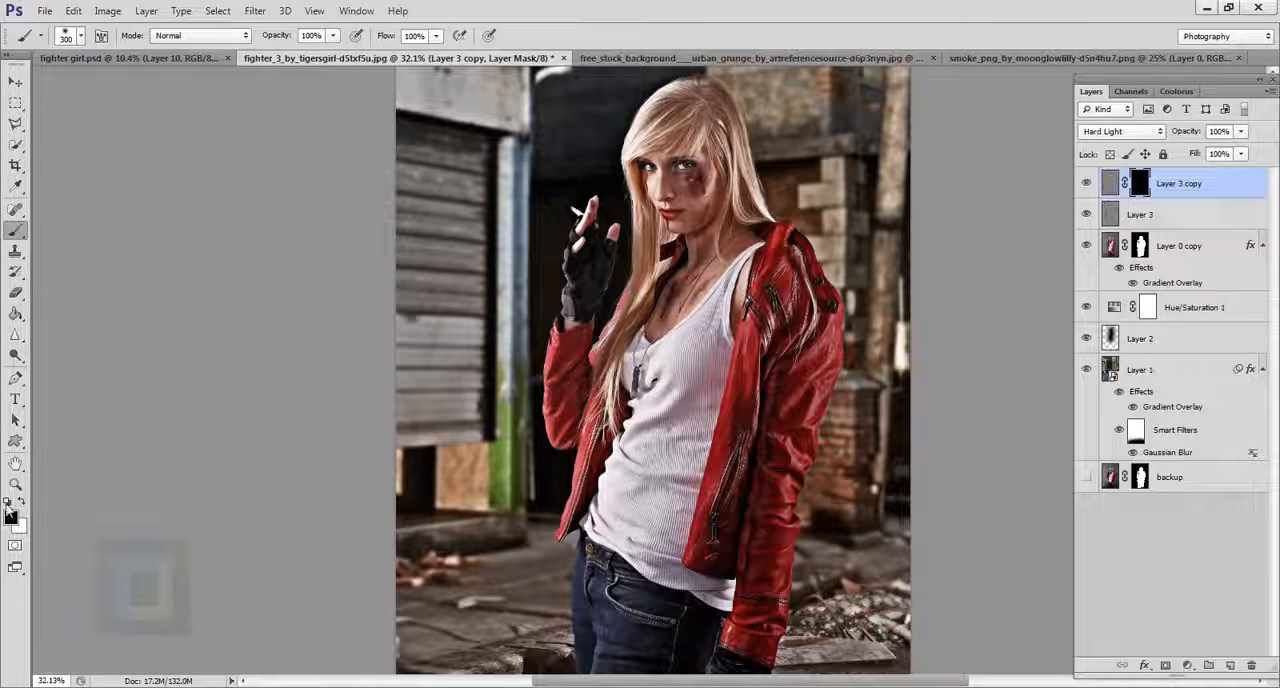
mouse_move(766, 377)
left_mouse_down()
mouse_move(749, 534)
mouse_move(776, 562)
mouse_move(805, 440)
mouse_move(797, 342)
mouse_move(684, 442)
mouse_move(634, 400)
mouse_move(612, 540)
mouse_move(680, 458)
left_mouse_up()
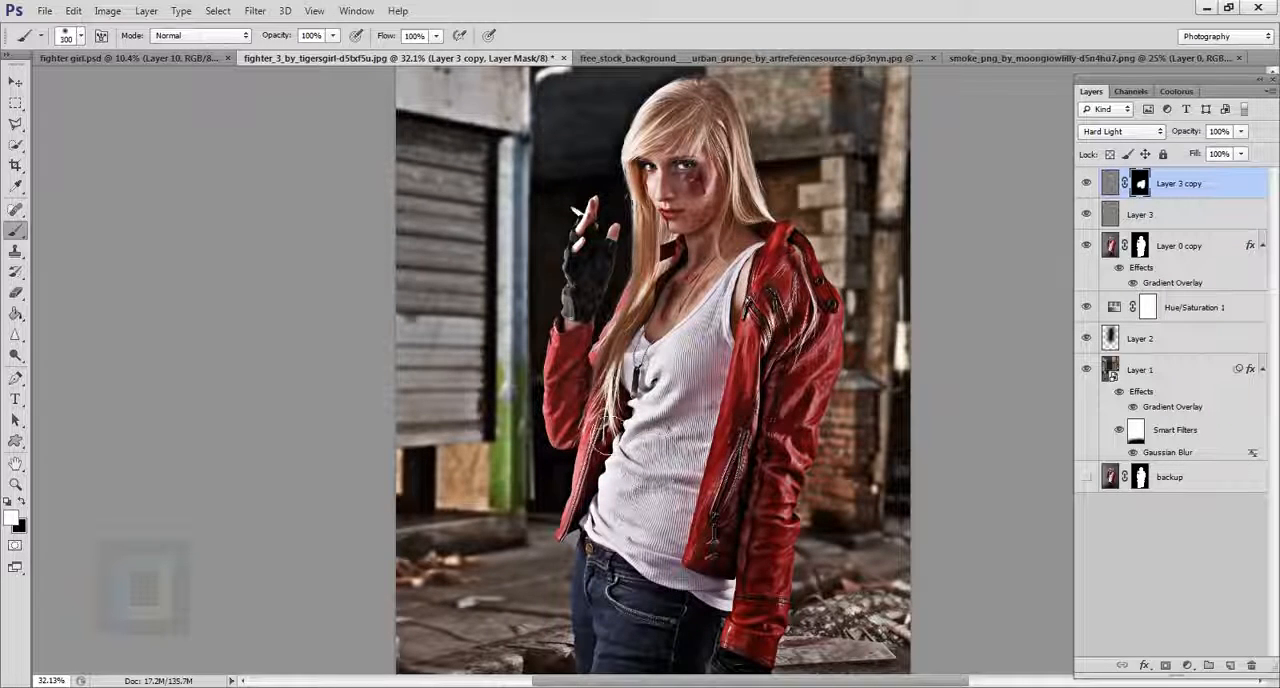
Extend the white mask painting with a 150 px brush over the woman's raised gloved hand and open jacket front.
key("bracketleft")
key("bracketleft")
key("bracketleft")
key("bracketleft")
mouse_move(592, 418)
left_mouse_down()
mouse_move(578, 347)
mouse_move(591, 376)
mouse_move(604, 284)
mouse_move(599, 320)
mouse_move(601, 299)
mouse_move(704, 256)
mouse_move(727, 163)
mouse_move(686, 270)
left_mouse_up()
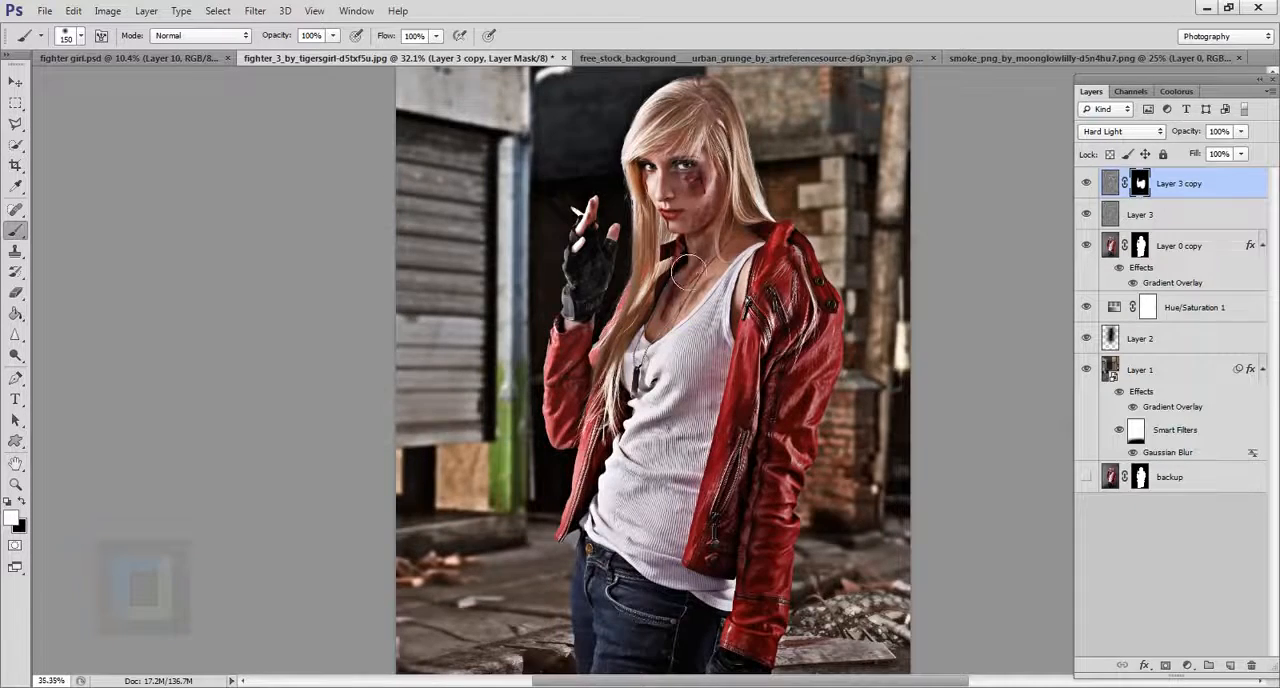
Paint white on the mask with a 70 px brush over the bruise, eyes and bloody marks on the woman's face.
scroll(688, 272, "up", 10)
key("bracketleft")
key("bracketleft")
key("bracketleft")
key("bracketleft")
key("bracketleft")
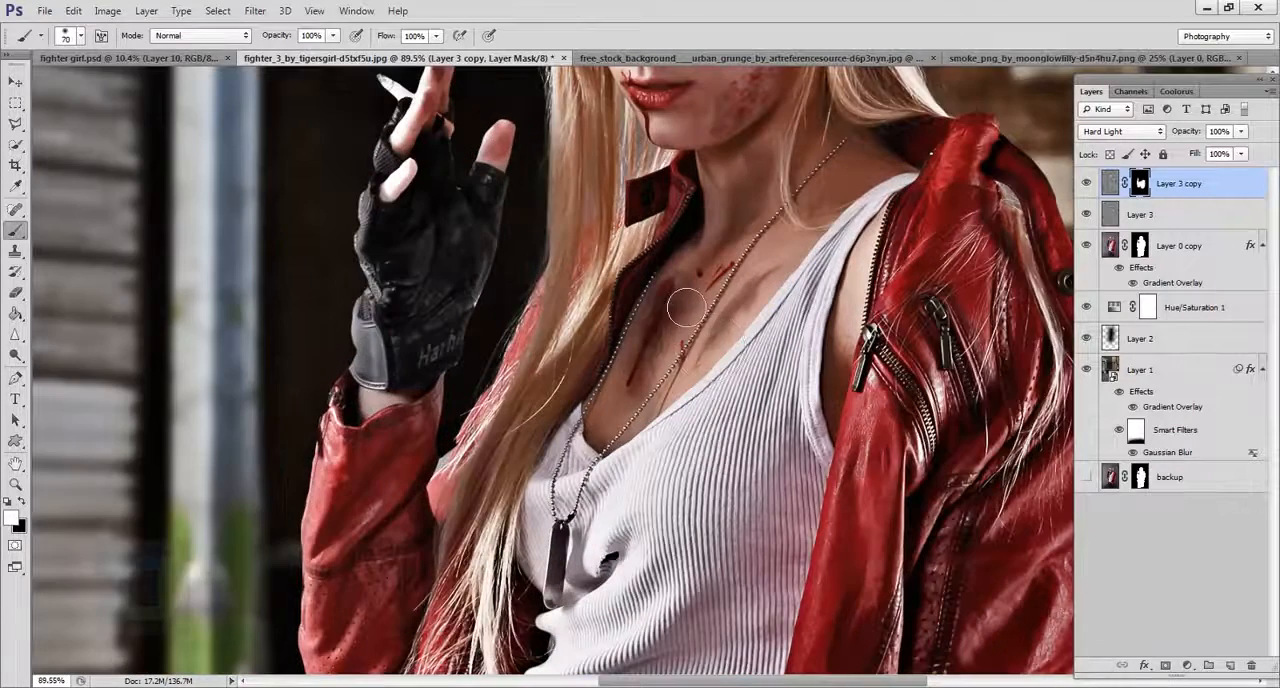
left_click_drag(757, 234, 703, 472)
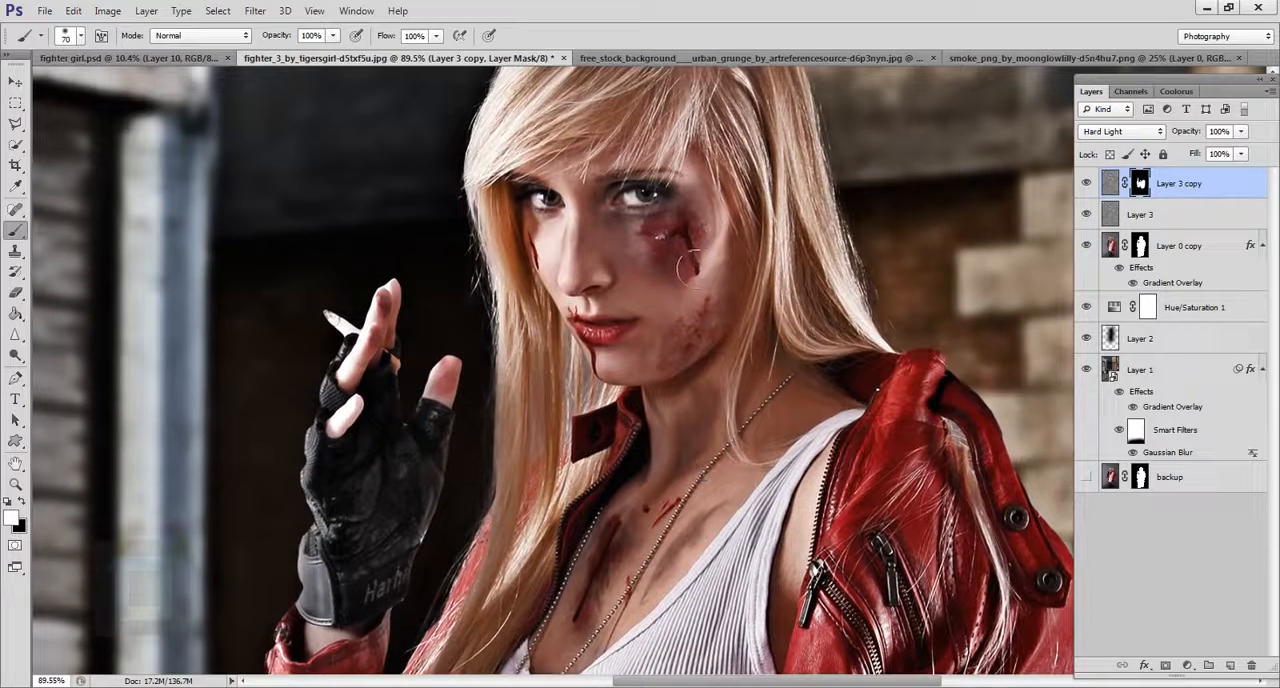
left_click_drag(680, 266, 716, 270)
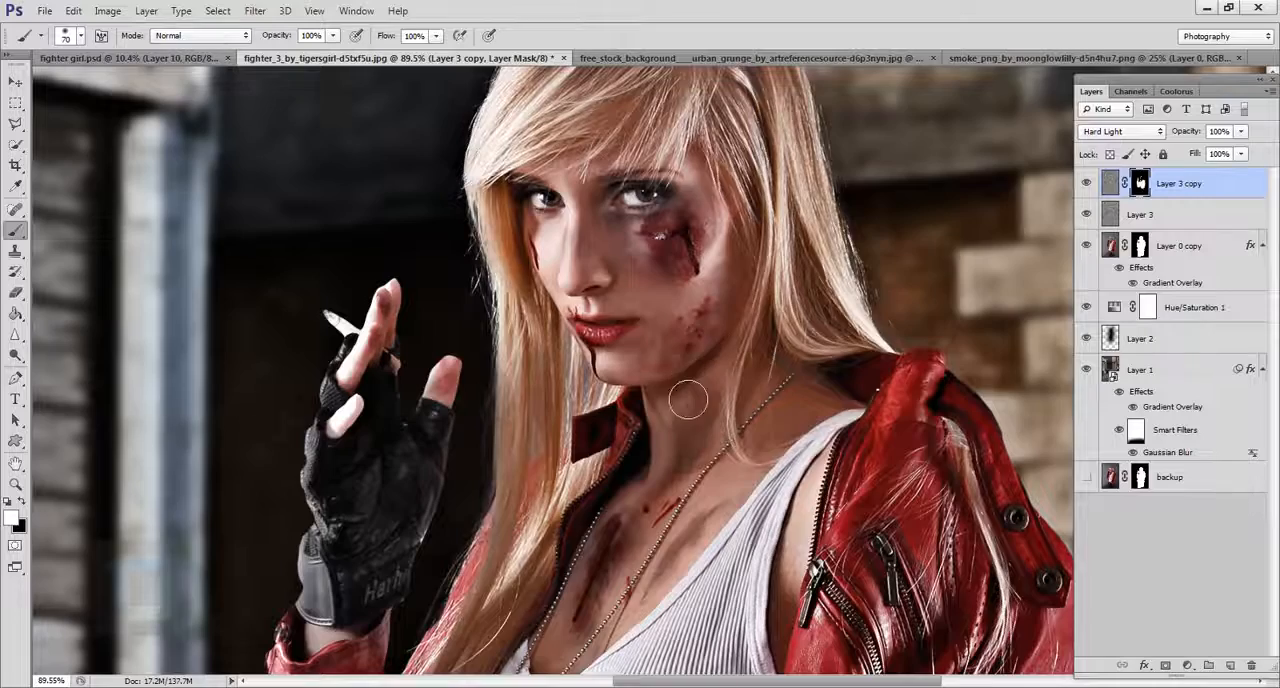
left_click_drag(562, 346, 638, 320)
left_click_drag(636, 201, 656, 309)
Paint white on the mask with a 25 px brush along the narrow cut on the woman's cheek beside her hair.
key("bracketleft")
key("bracketleft")
key("bracketleft")
key("bracketleft")
key("bracketleft")
key("bracketleft")
key("bracketleft")
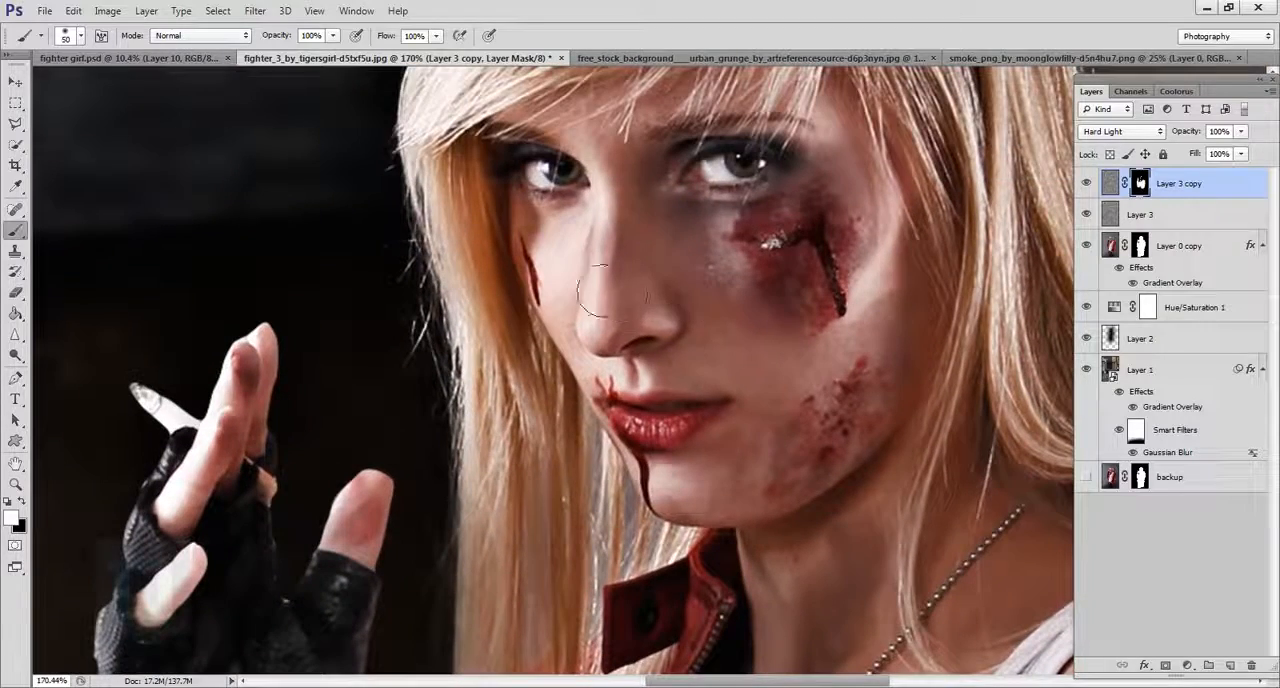
left_click_drag(527, 244, 537, 300)
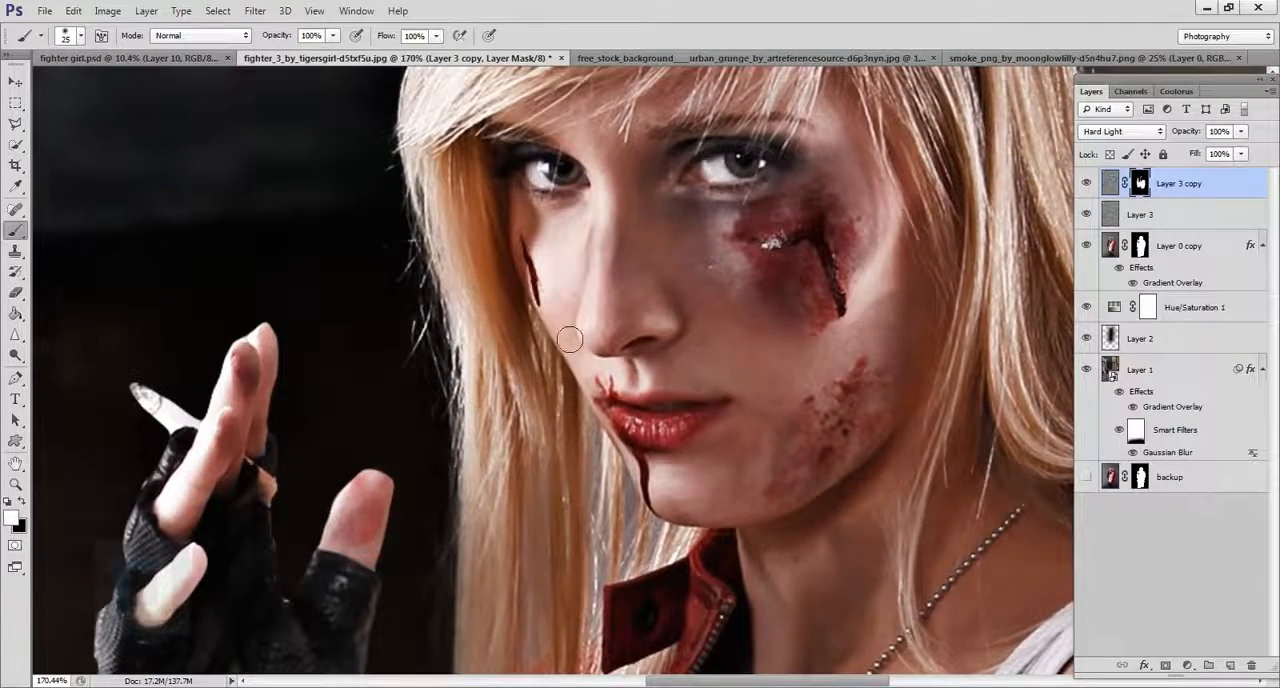
Examine the selectively sharpened chest, jacket, jeans and glove up close, and the whole composite at reduced size.
scroll(571, 345, "down", 3)
left_click_drag(686, 409, 686, 166)
scroll(620, 300, "up", 2)
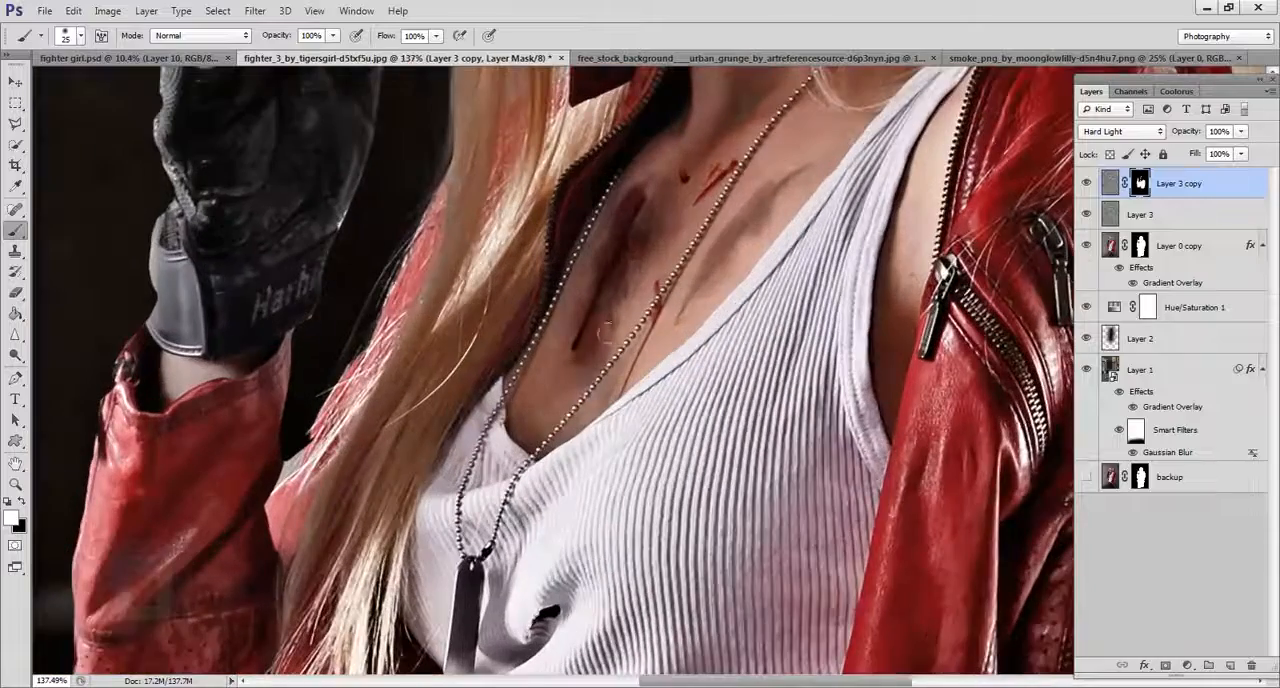
left_click_drag(600, 505, 573, 127)
scroll(571, 393, "down", 3)
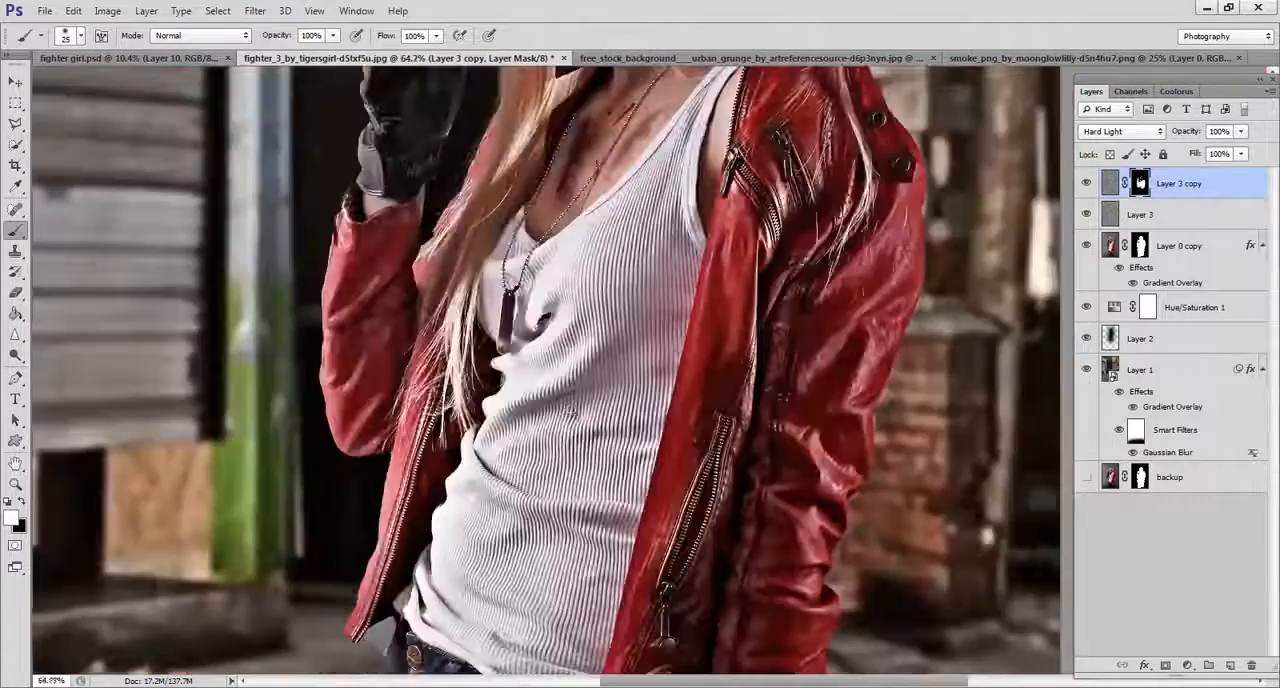
scroll(571, 412, "down", 3)
scroll(607, 605, "up", 3)
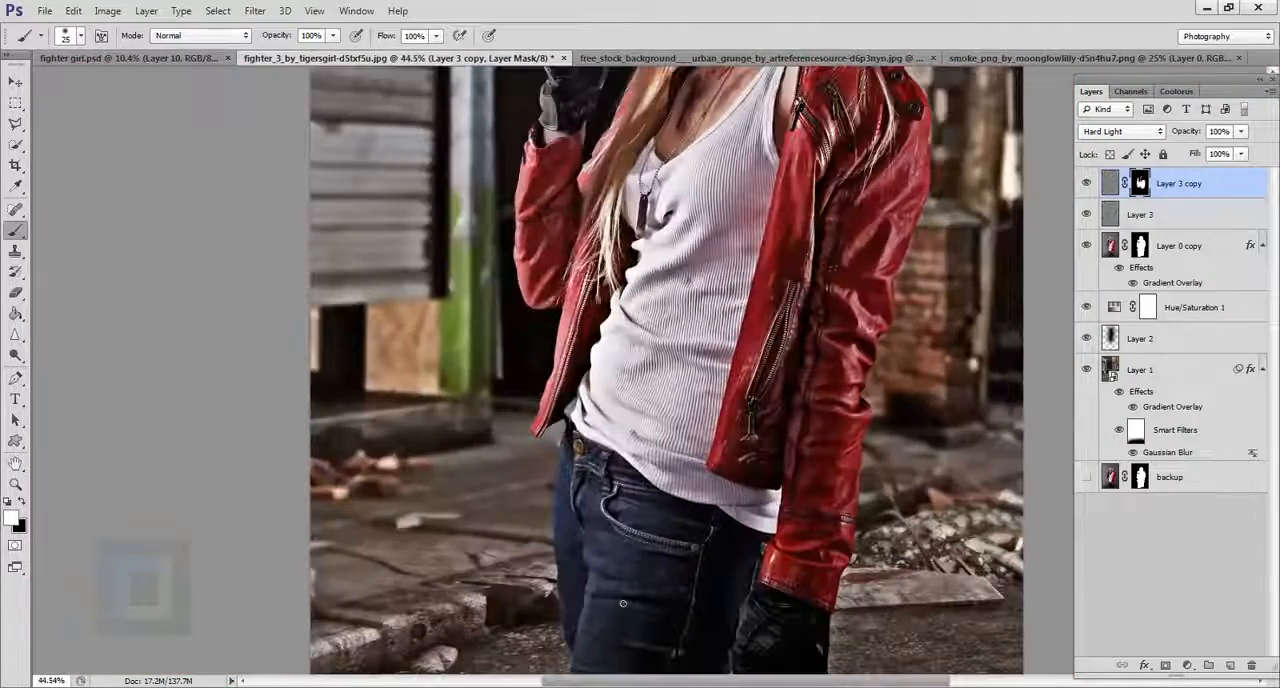
left_click_drag(706, 629, 677, 397)
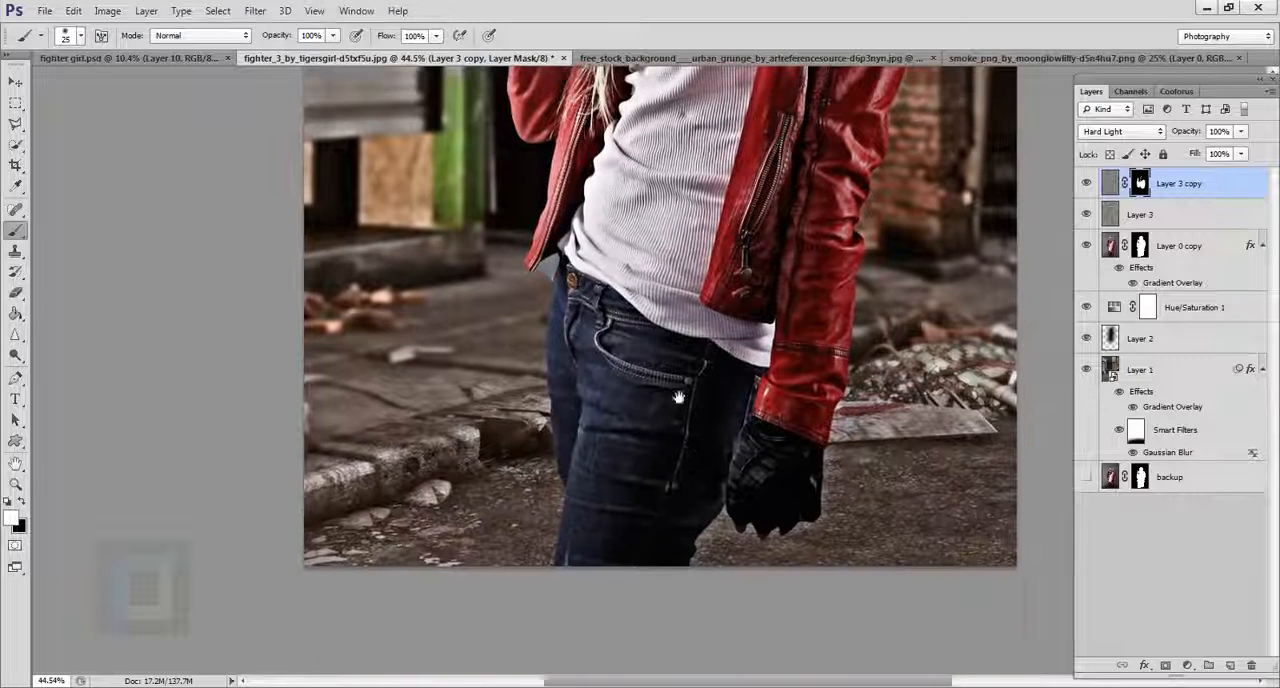
scroll(628, 545, "down", 3)
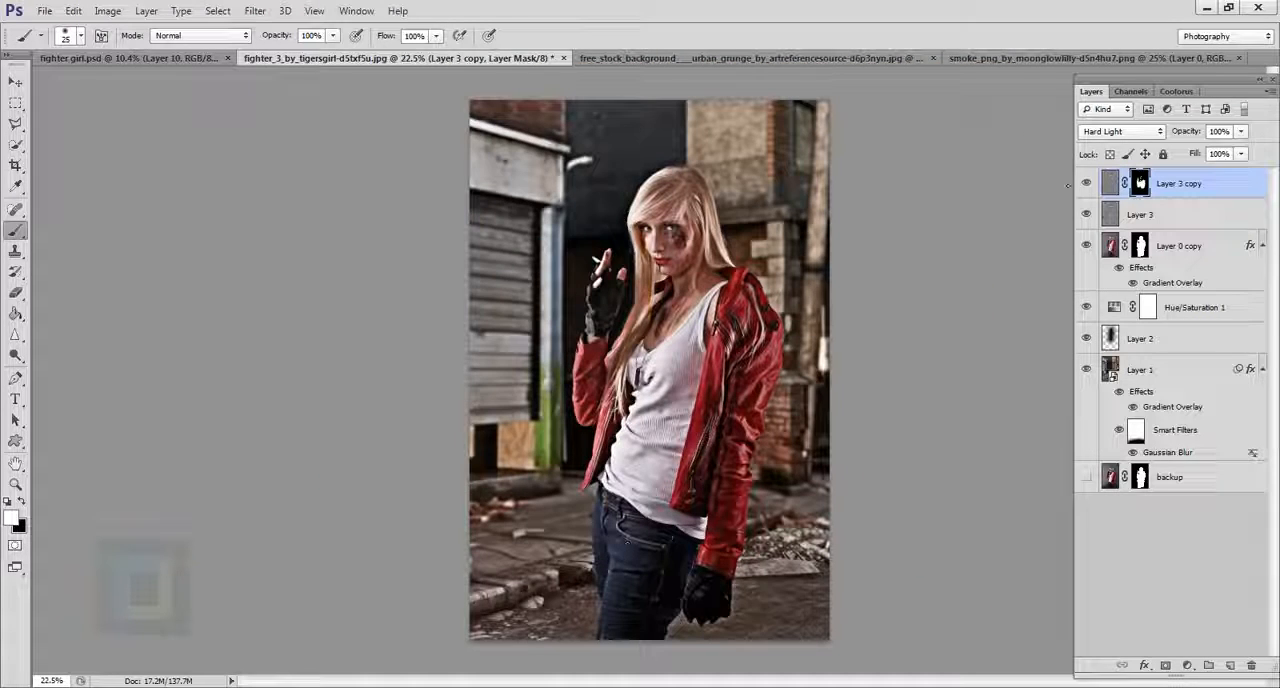
scroll(759, 390, "down", 2)
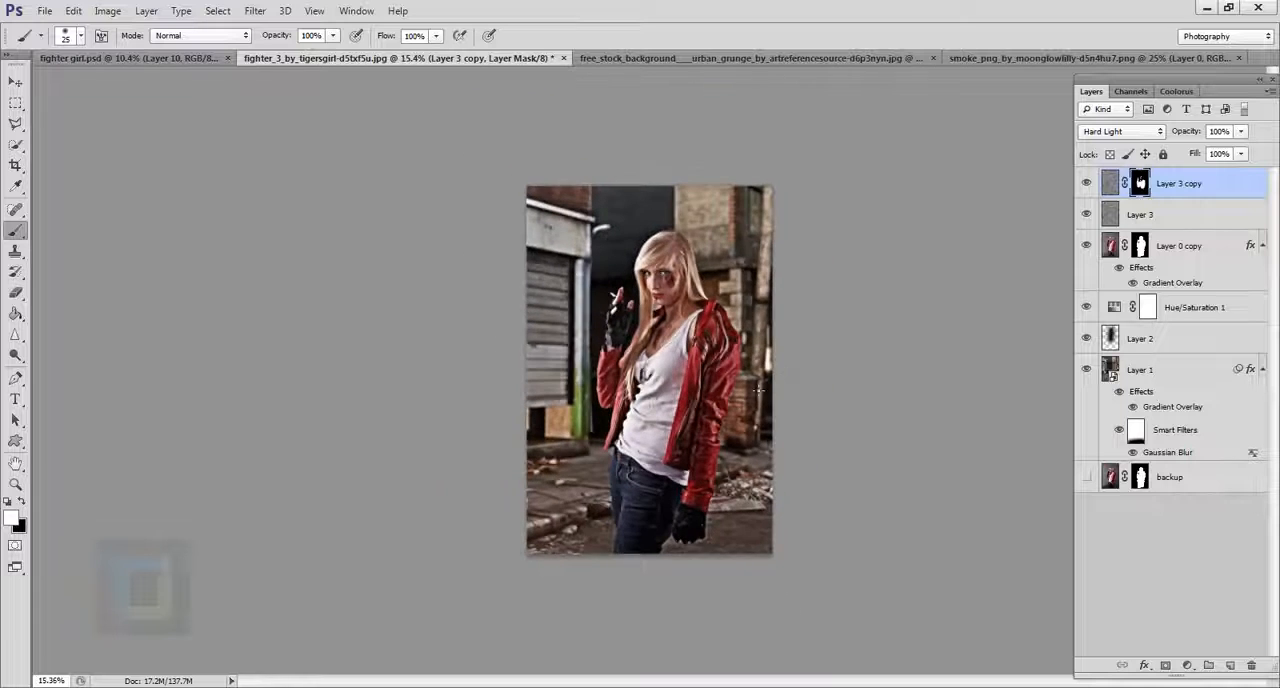
Lower the opacity of the unmasked sharpening layer, Layer 3, to 73%.
scroll(759, 390, "up", 1)
left_click(1157, 216)
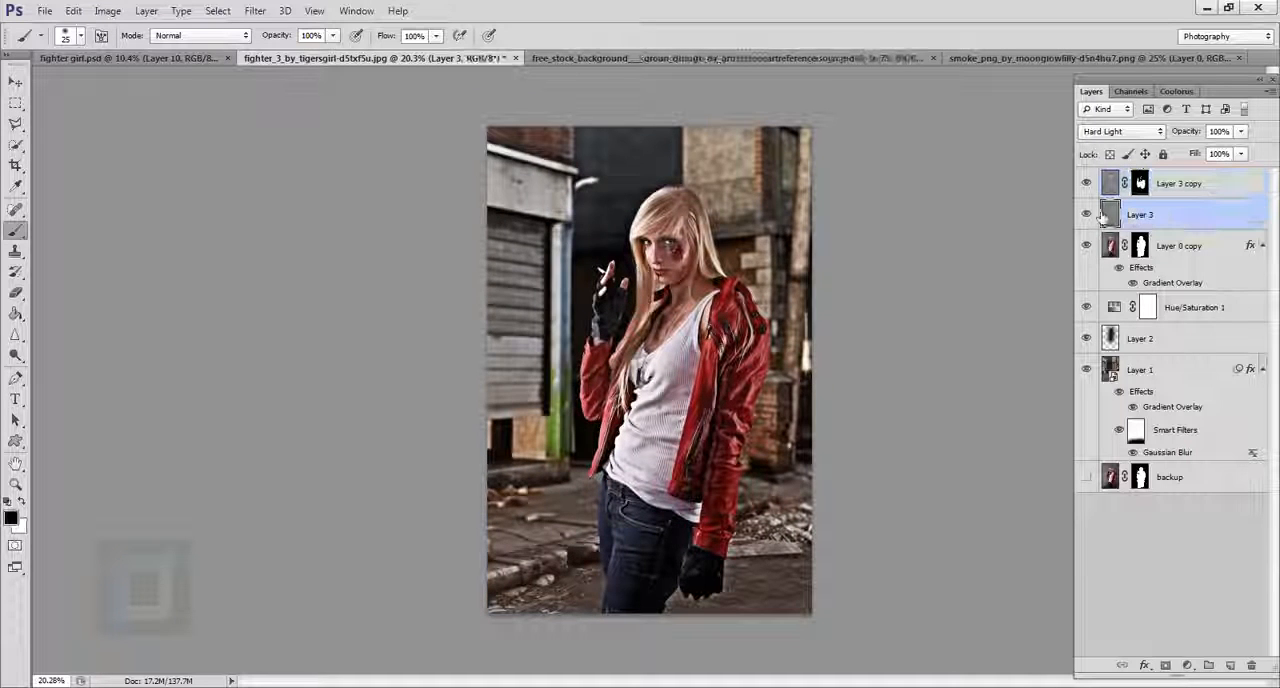
left_click(1186, 133)
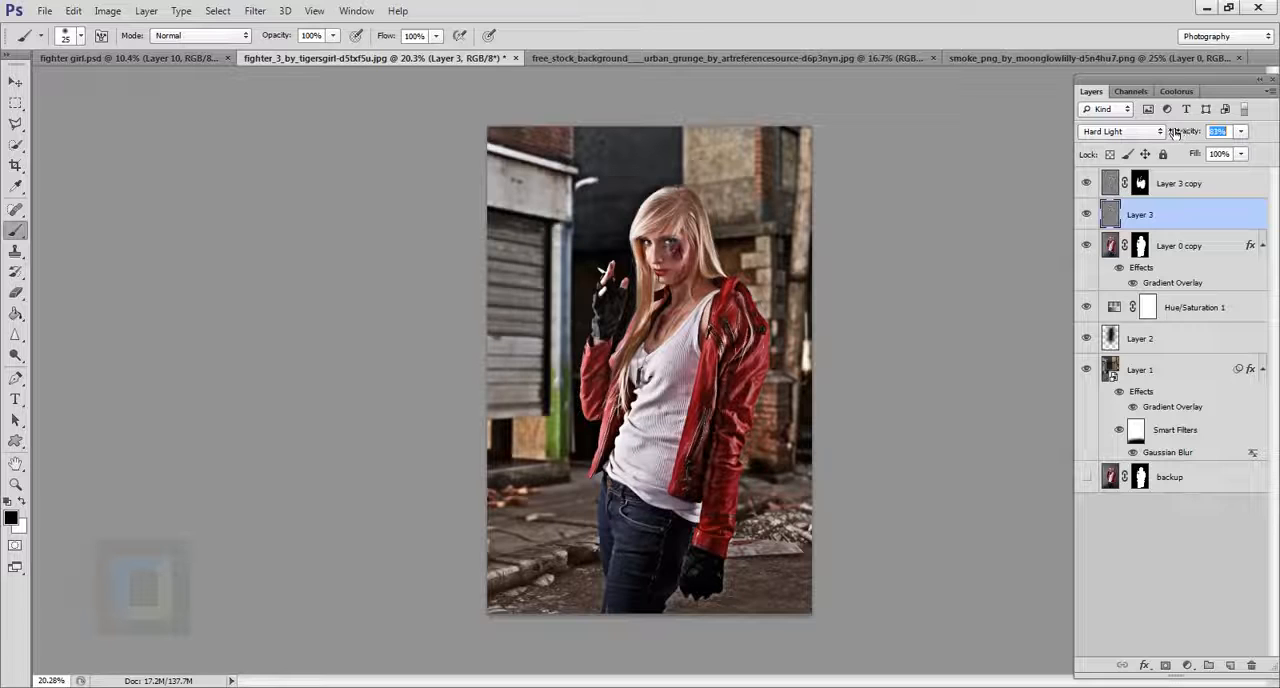
Compare the composite with and without Layer 3, and with both sharpening layers hidden and shown again.
left_click(1109, 218)
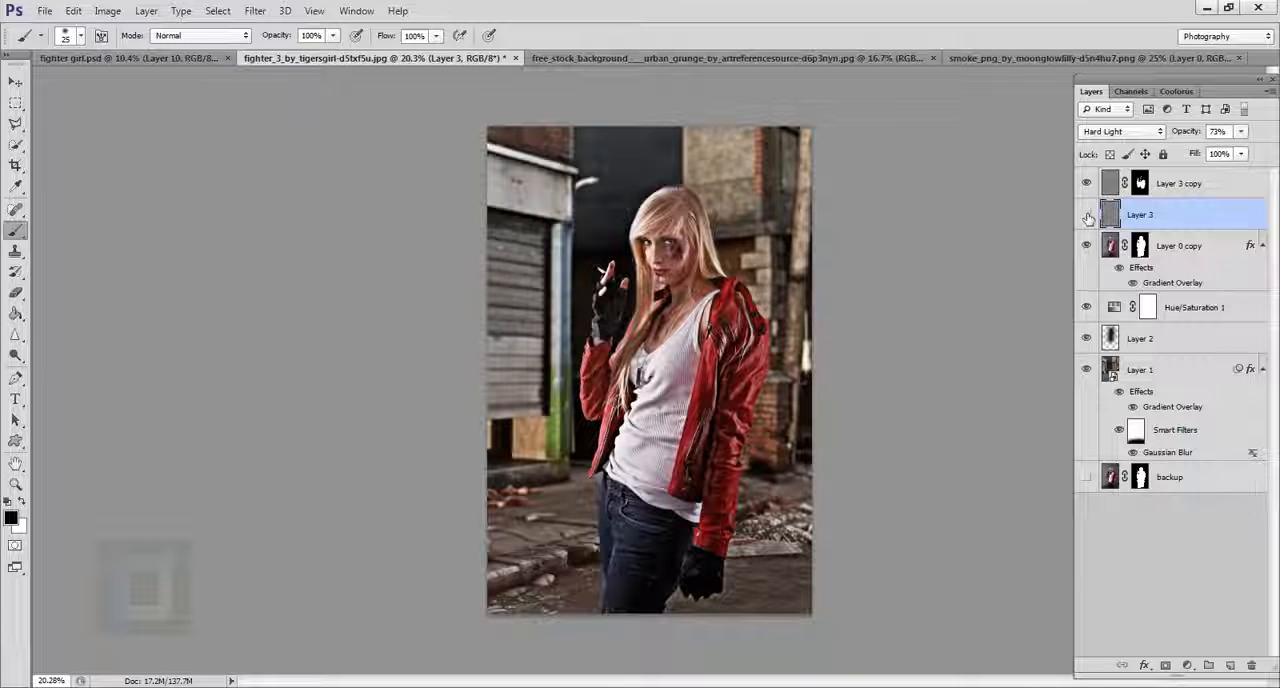
left_click(1088, 217)
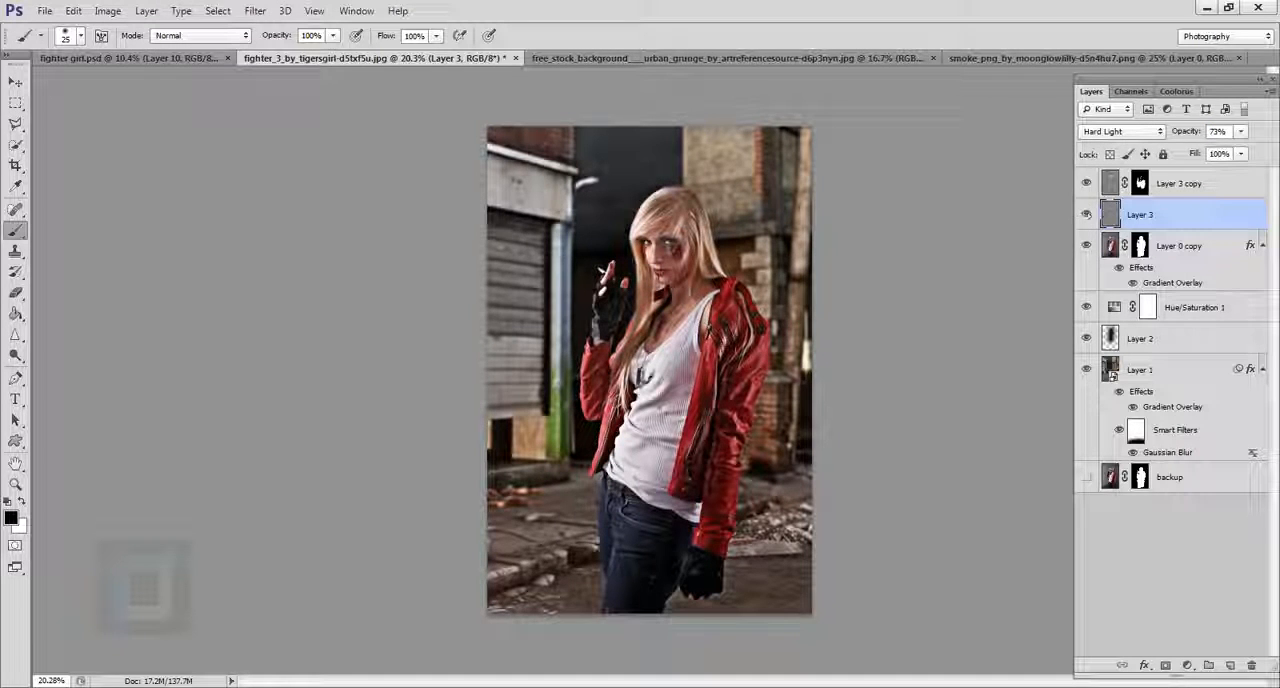
scroll(729, 298, "down", 2)
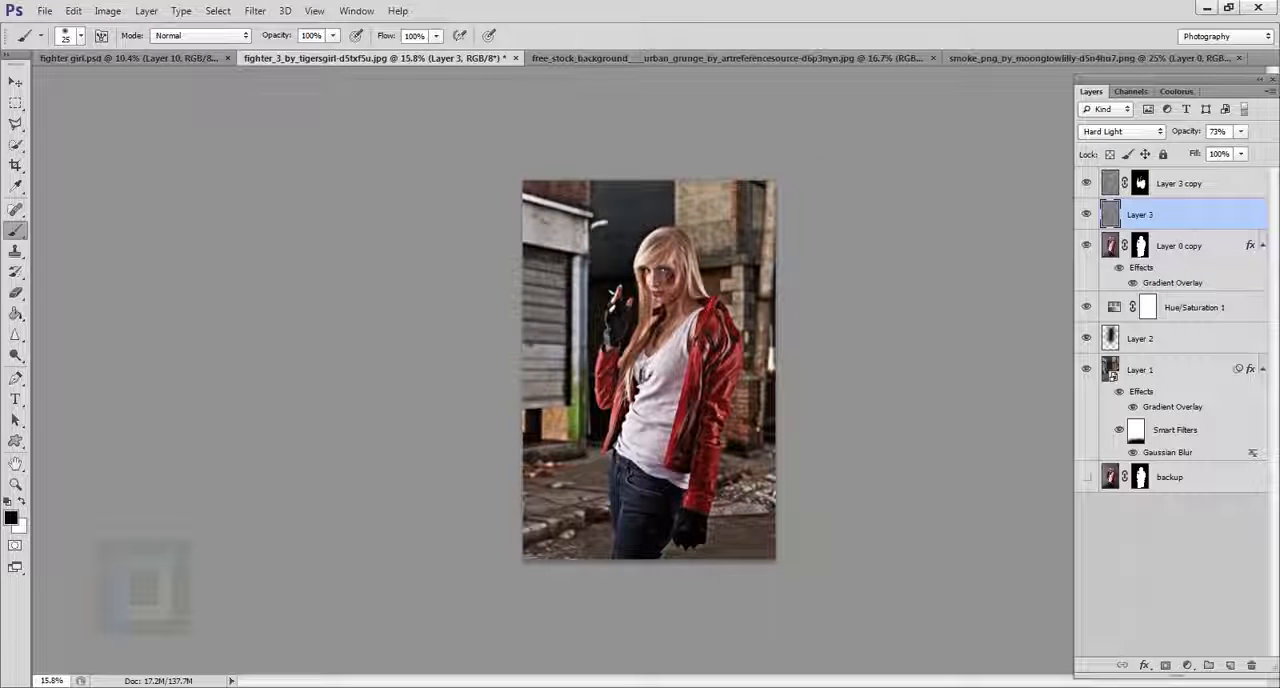
left_click_drag(1088, 185, 1090, 216)
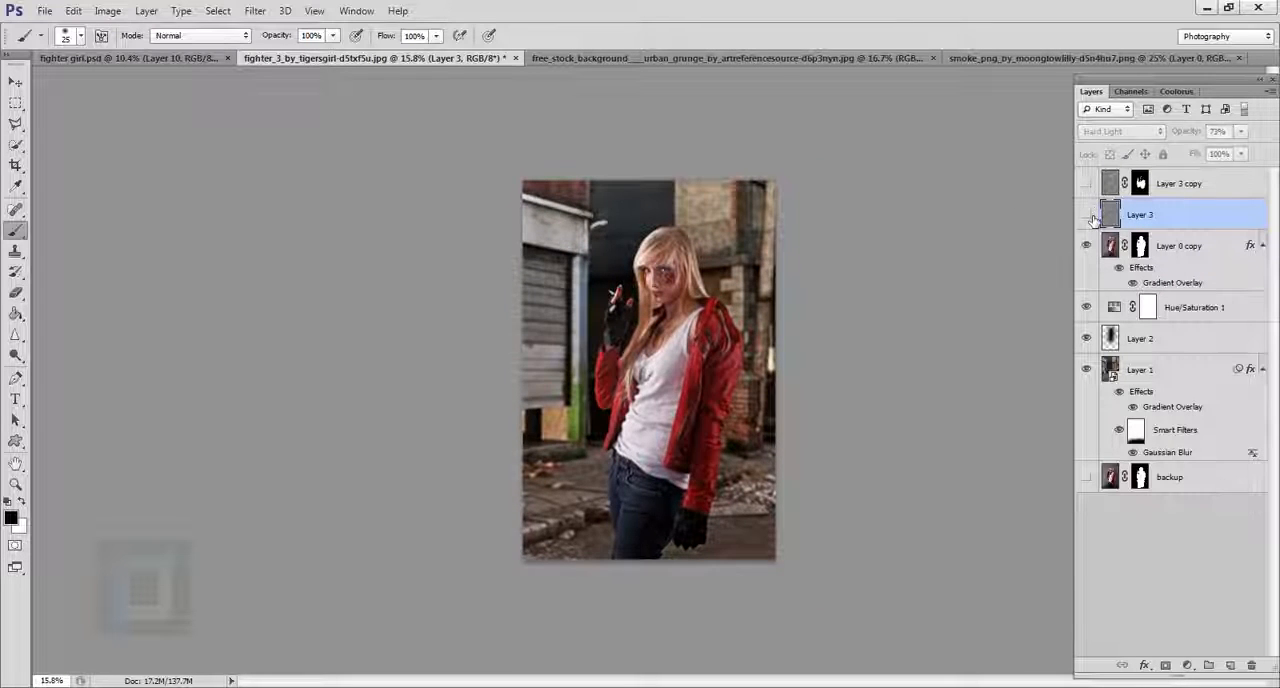
left_click(1087, 215)
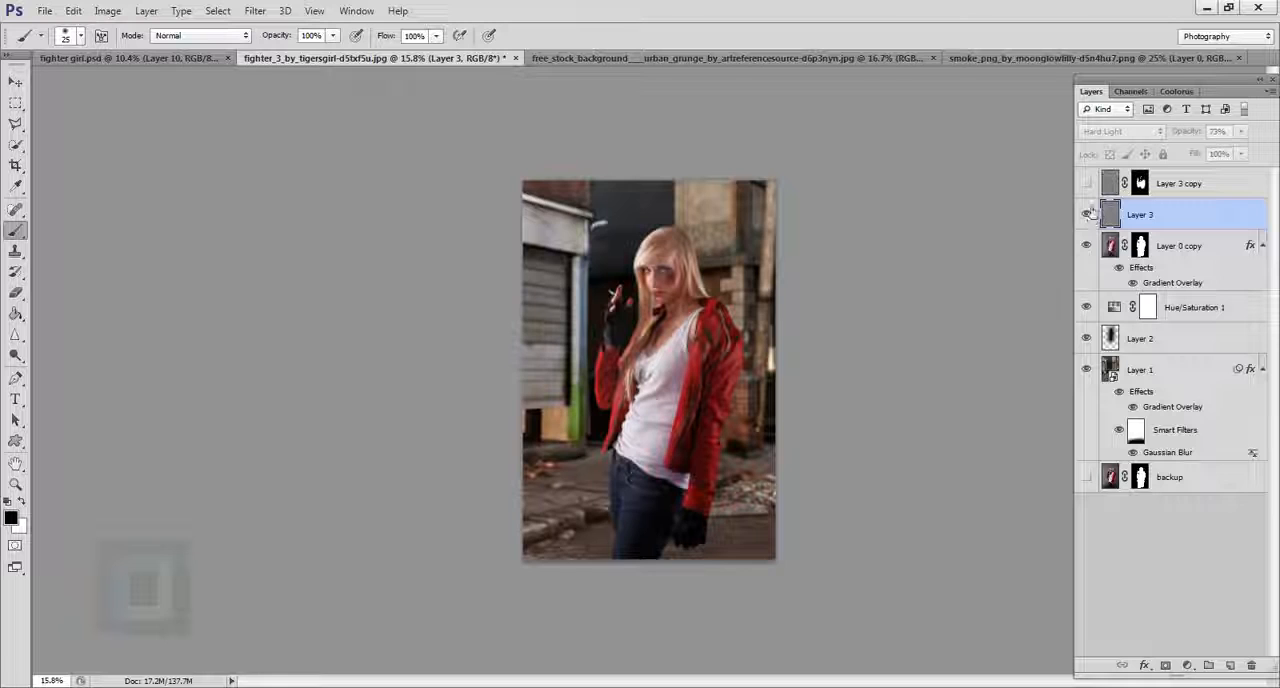
left_click(1087, 184)
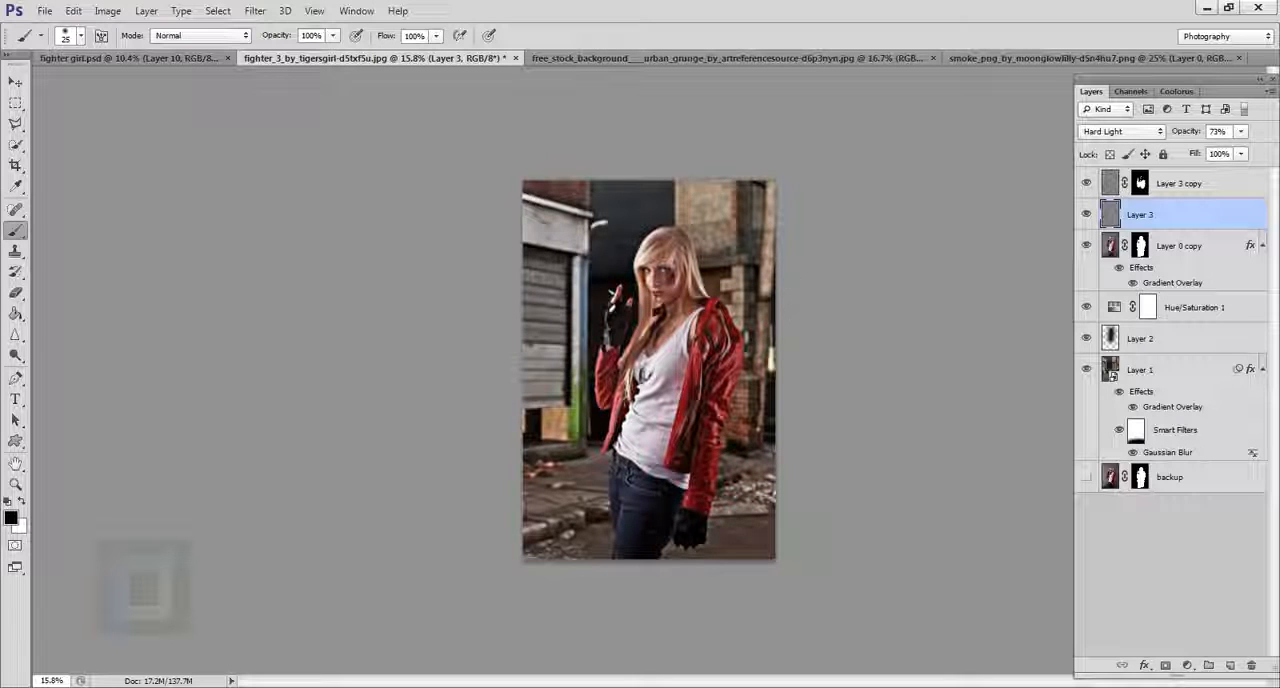
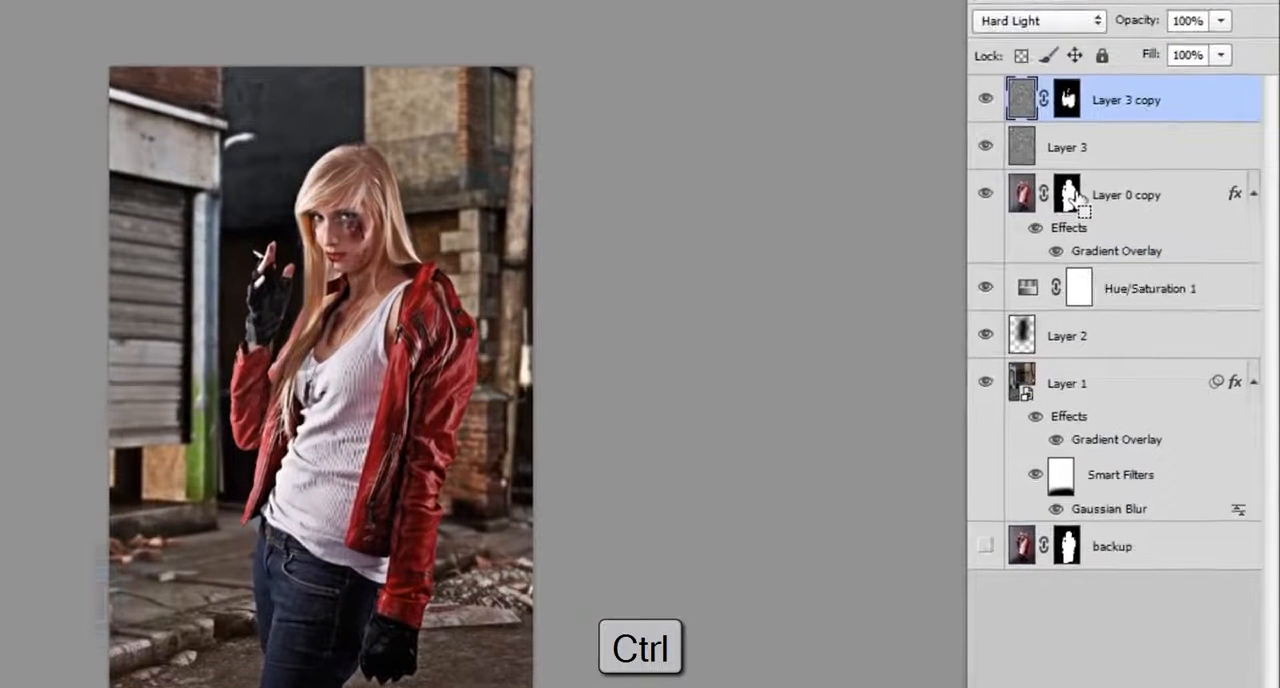
Copy the woman-shaped area of the street from Layer 1 to a new layer using Layer 0 copy's mask, and view it alone.
left_click(1072, 197, "ctrl")
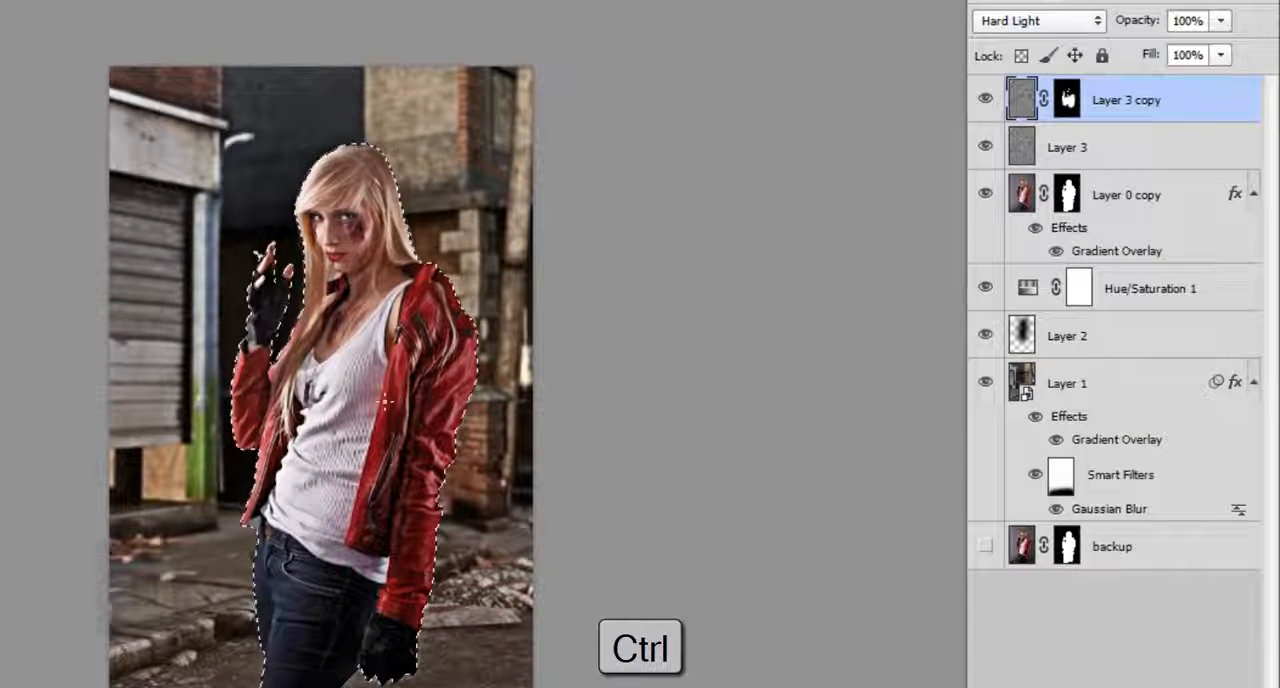
left_click(1092, 390)
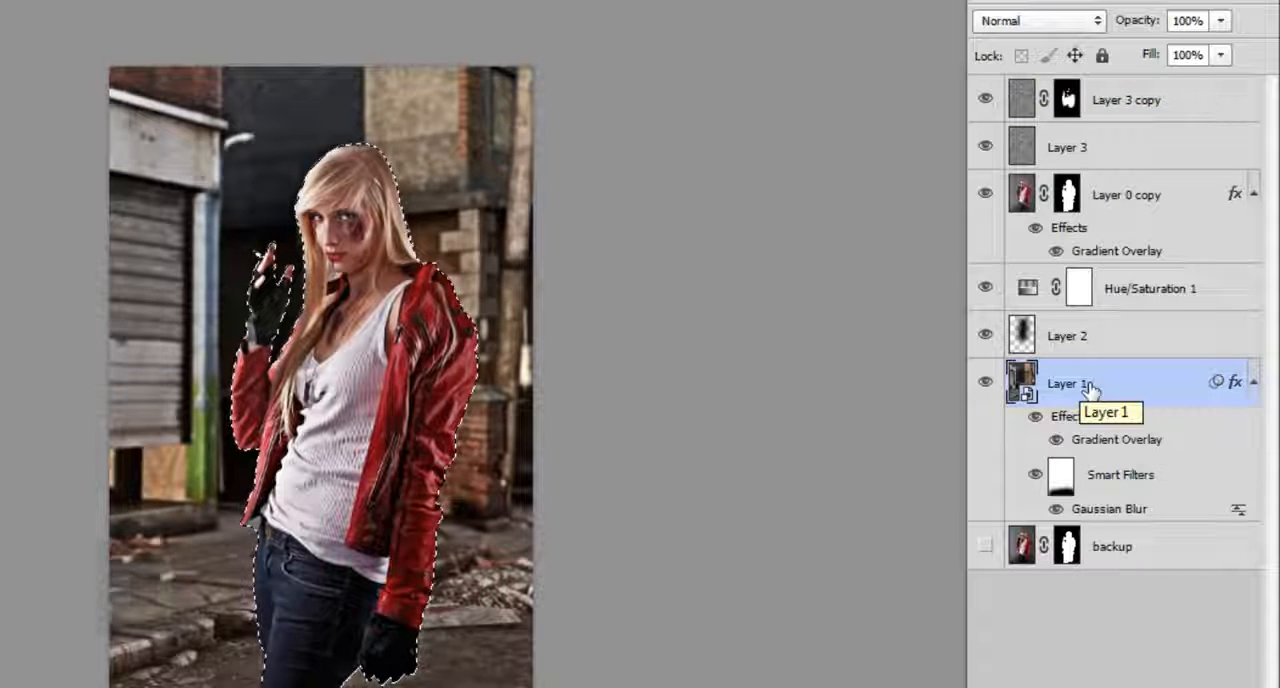
key("ctrl+j")
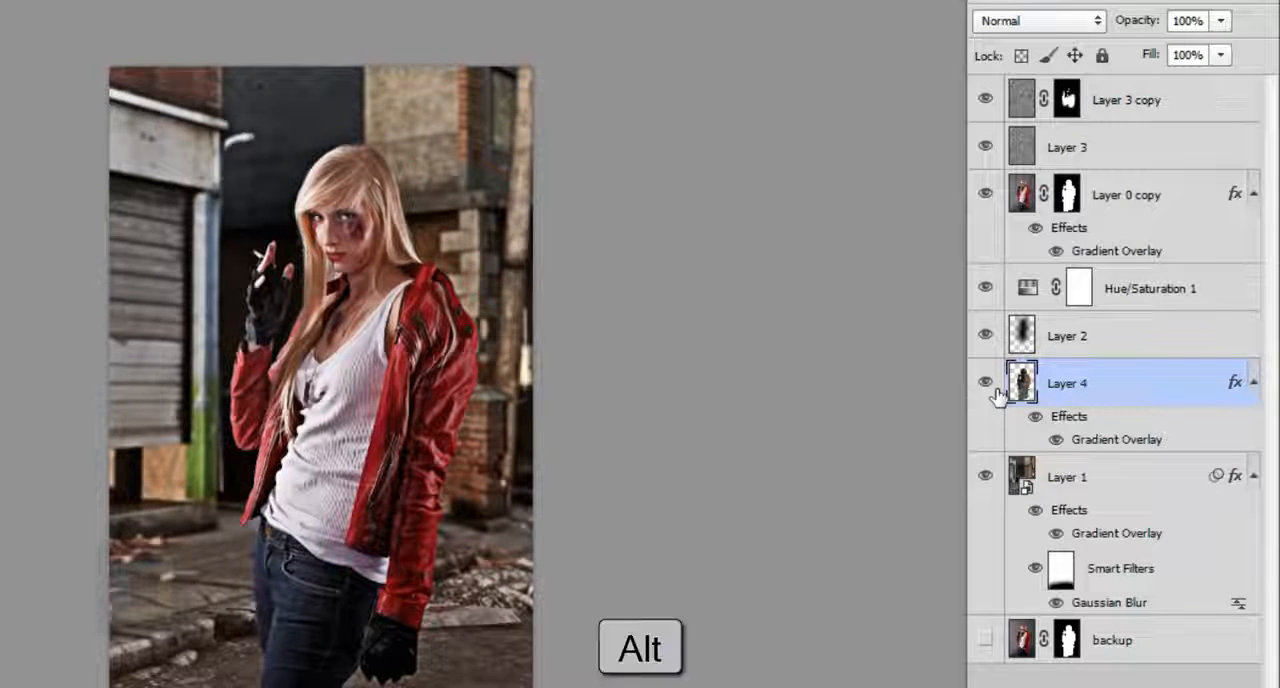
left_click(997, 392, "alt")
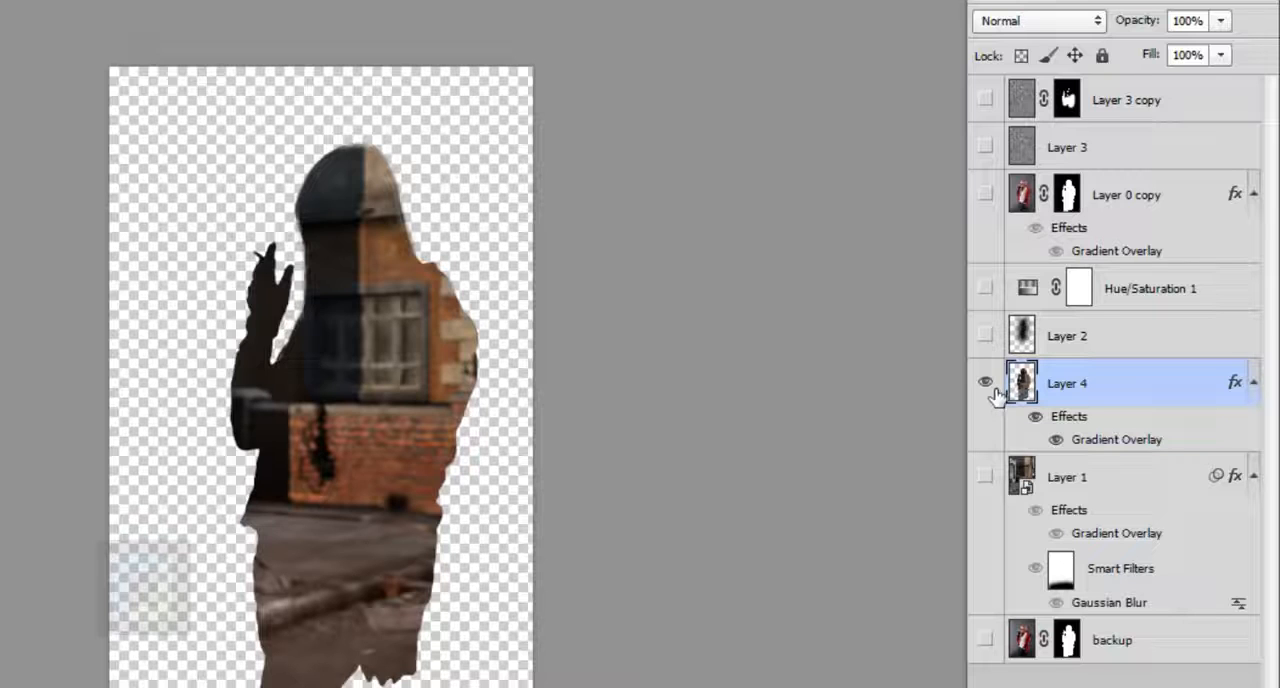
left_click(997, 392, "alt")
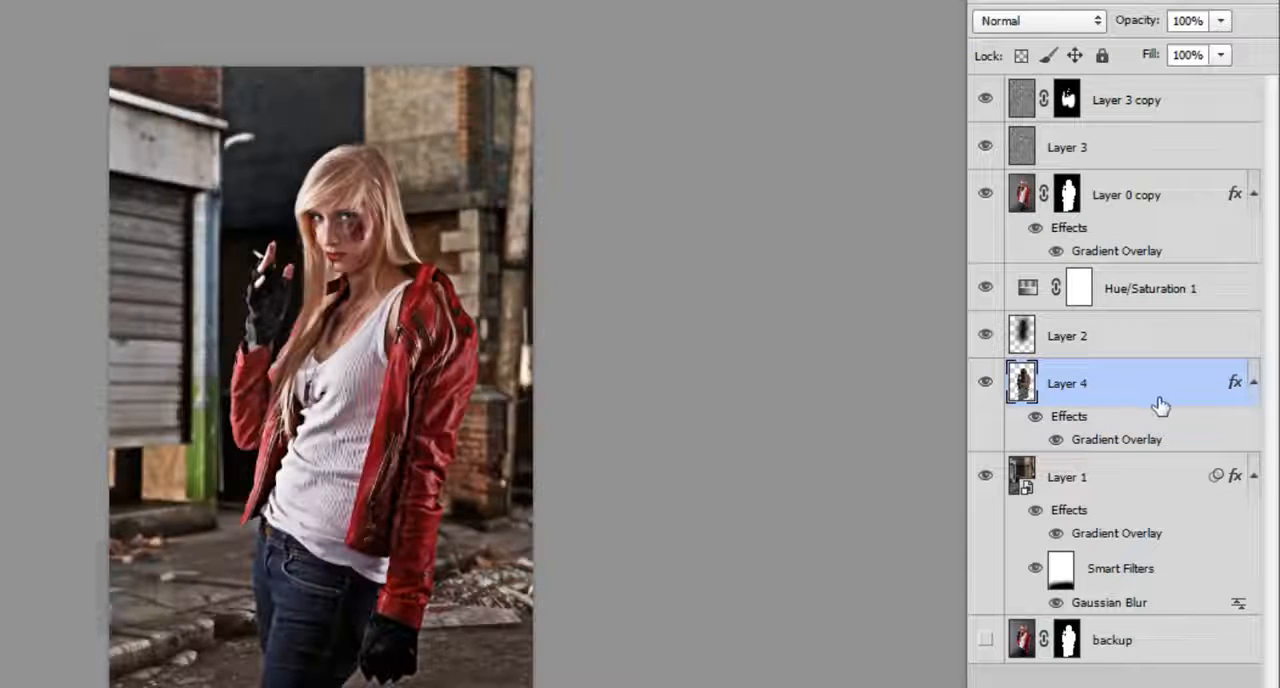
Rasterize the layer style of the woman-shaped street copy, Layer 4, and move it above all other layers.
right_click(1224, 388)
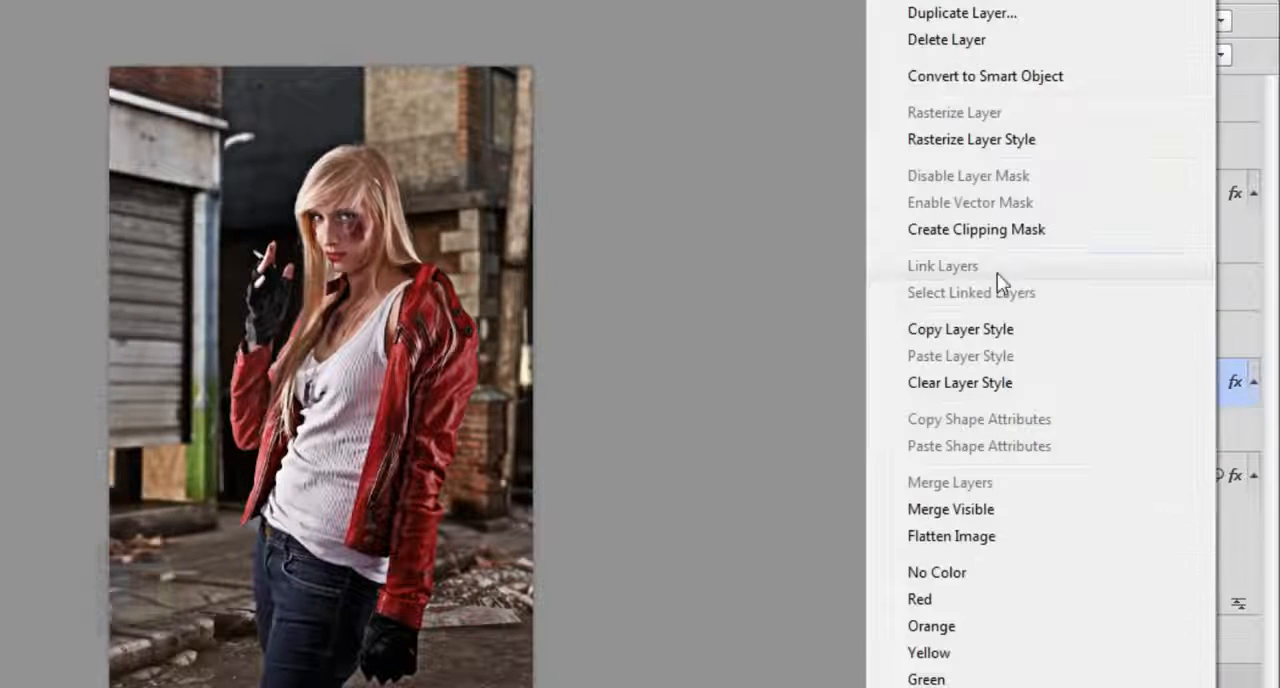
left_click(970, 140)
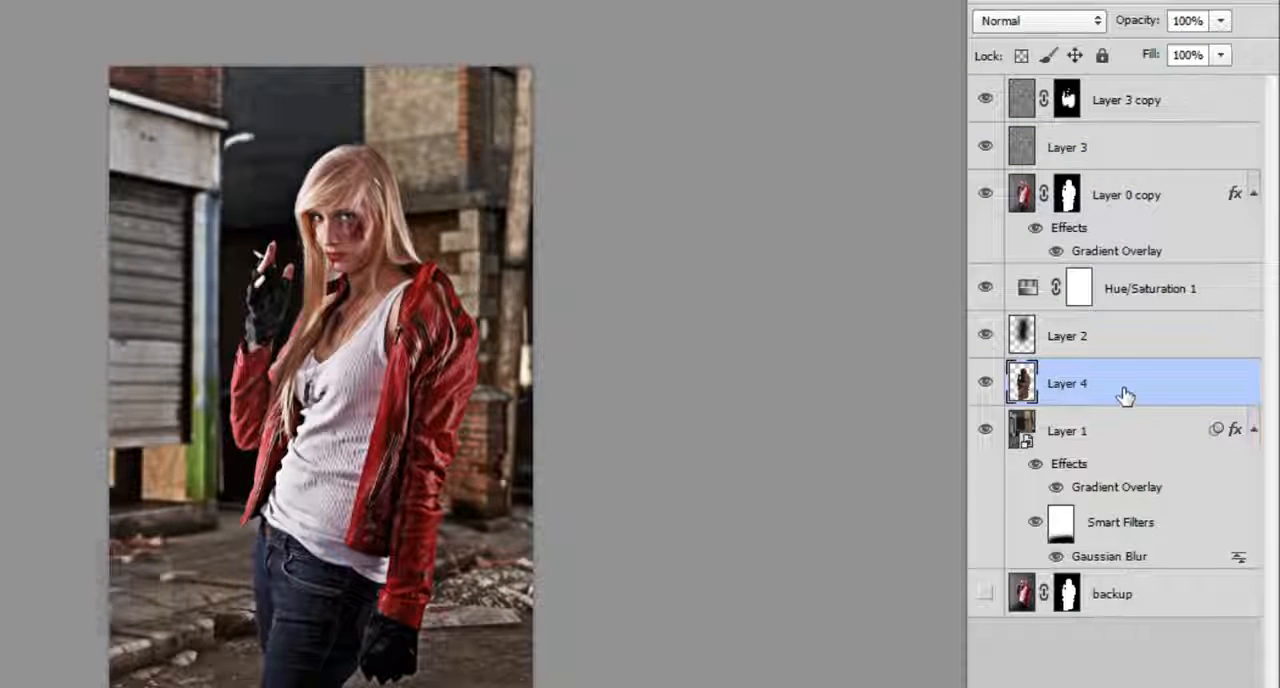
left_click_drag(1125, 395, 1121, 95)
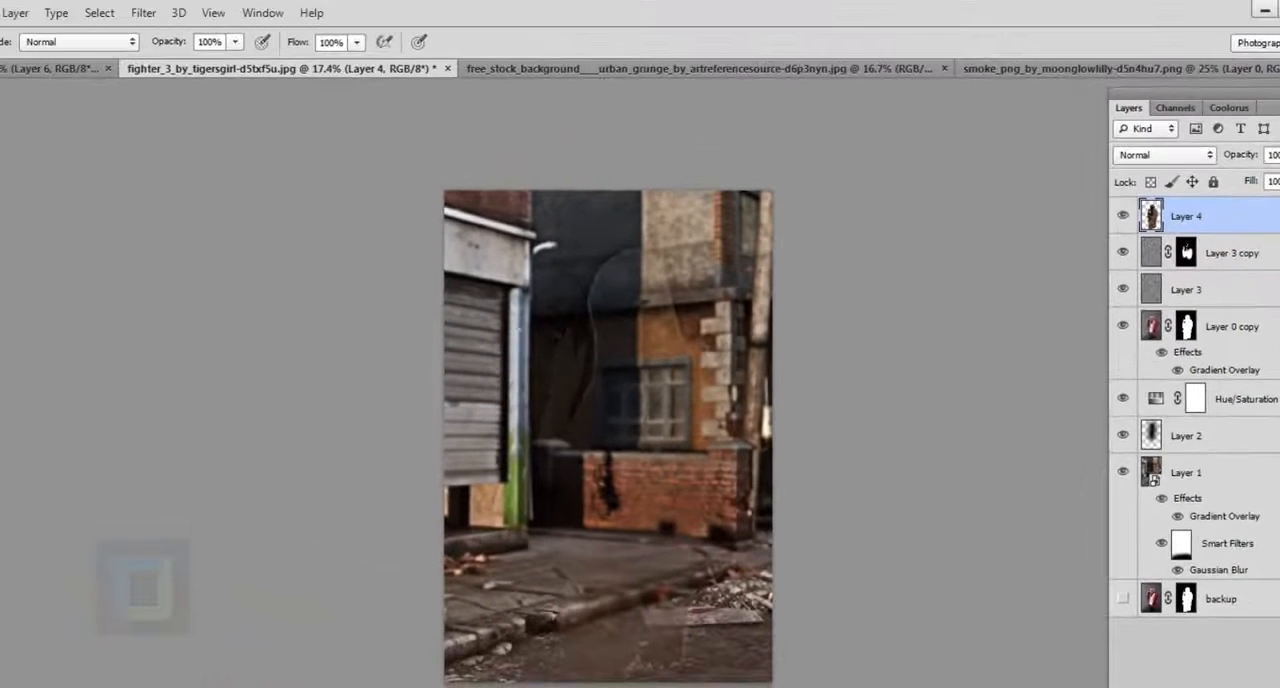
Apply the Average blur to Layer 4 and set its blend mode to Color.
left_click(143, 12)
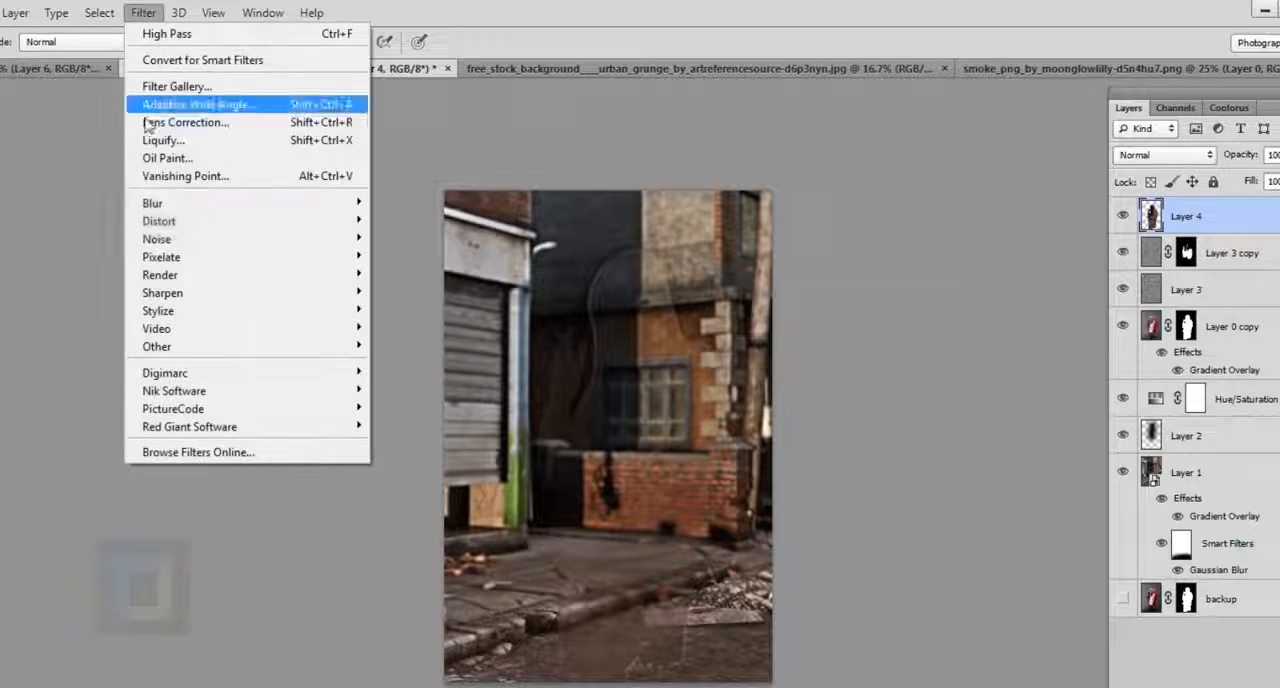
mouse_move(160, 206)
left_click(404, 264)
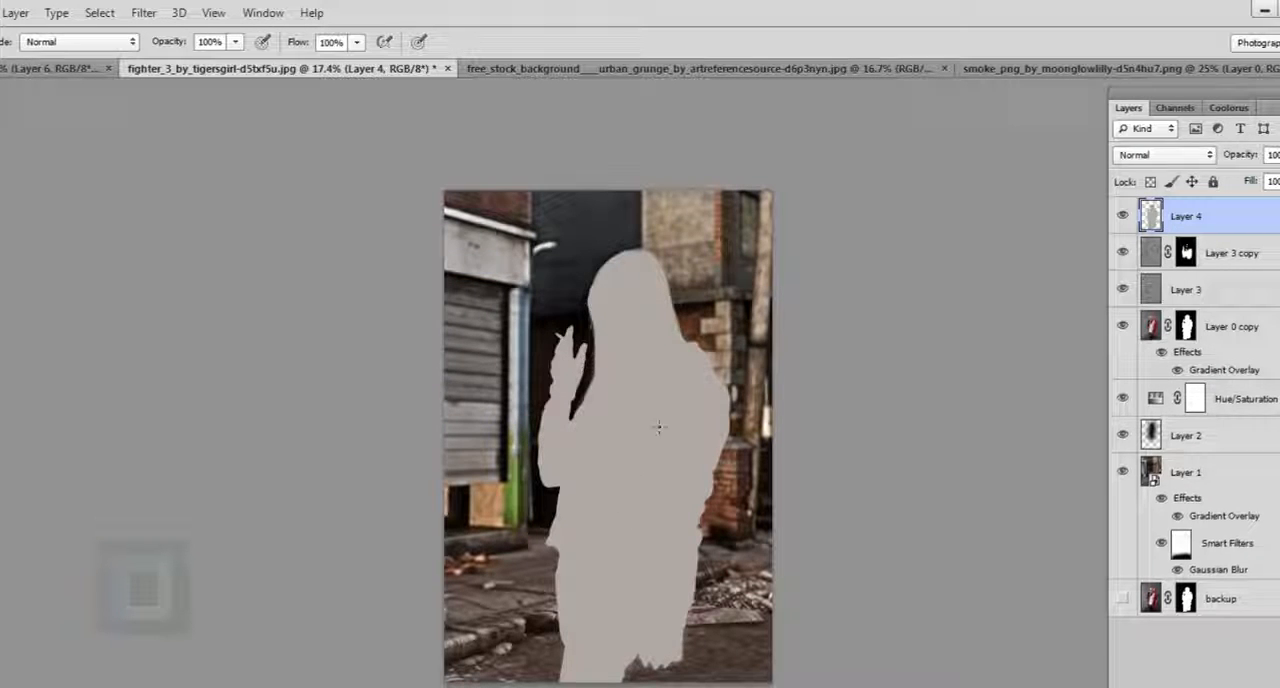
left_click(1160, 155)
left_click(1155, 621)
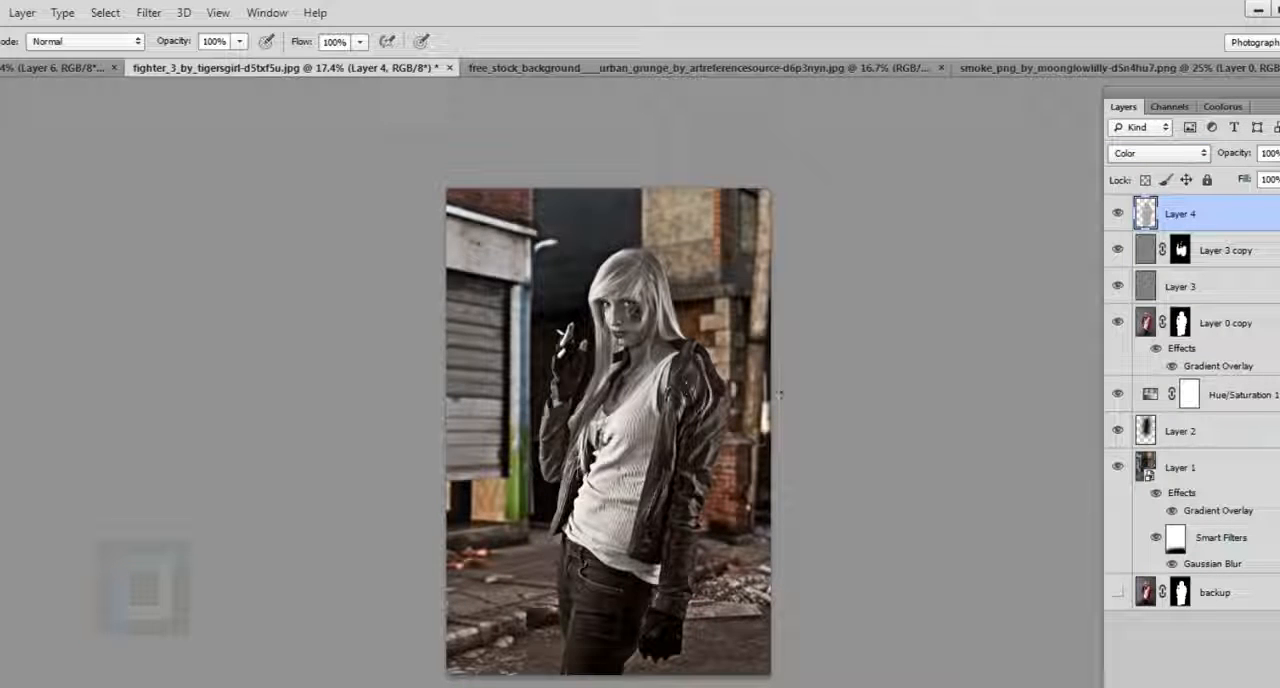
Try the Soft Light blend mode on Layer 4, compare with the layer hidden, and return it to Color.
left_click(1163, 155)
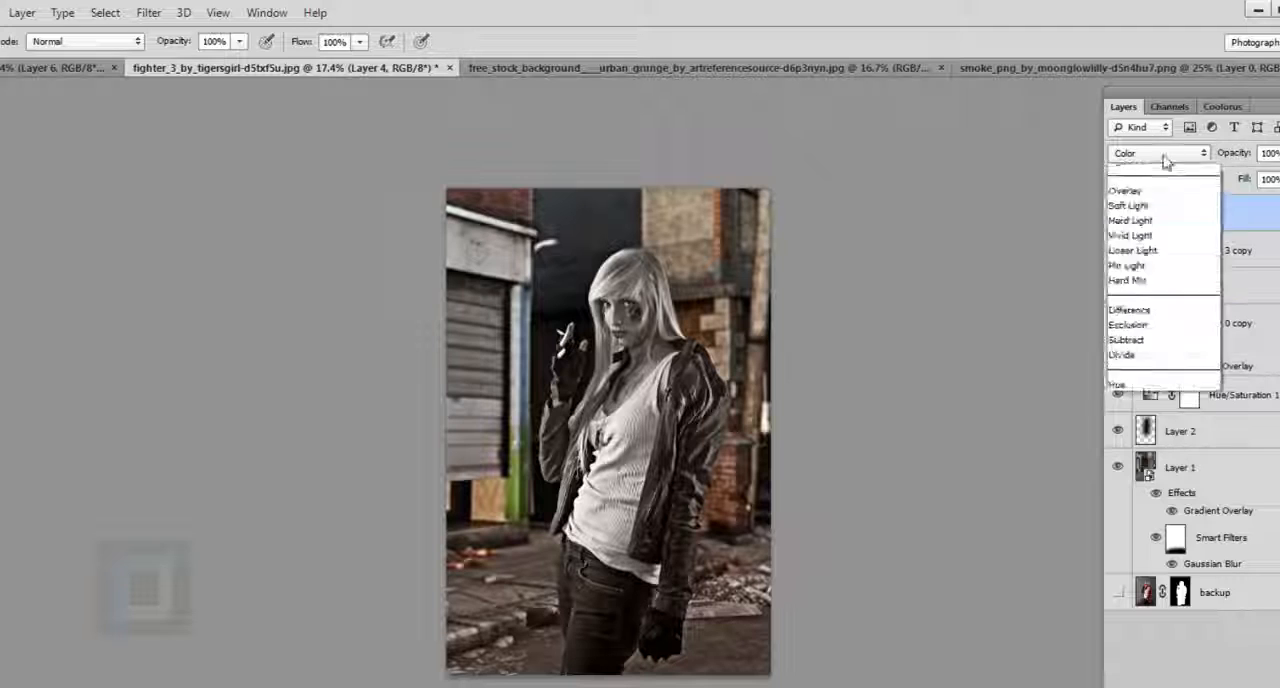
left_click(1136, 410)
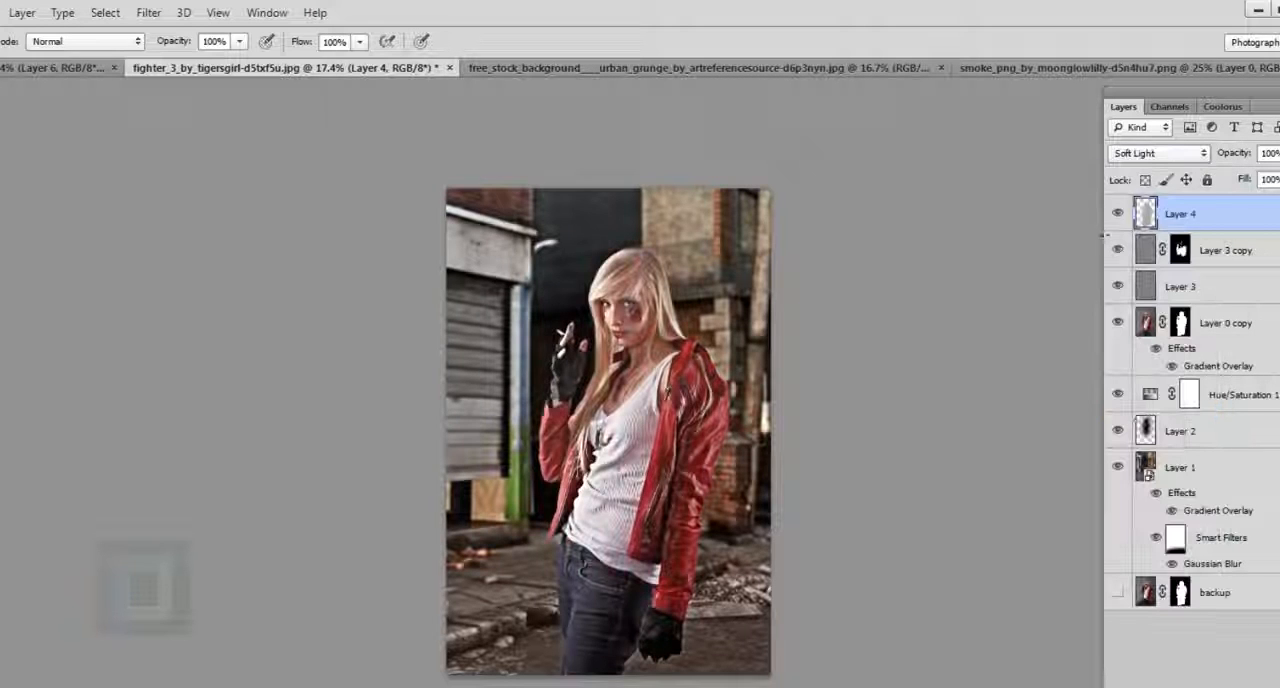
left_click(1119, 215)
left_click(1119, 215)
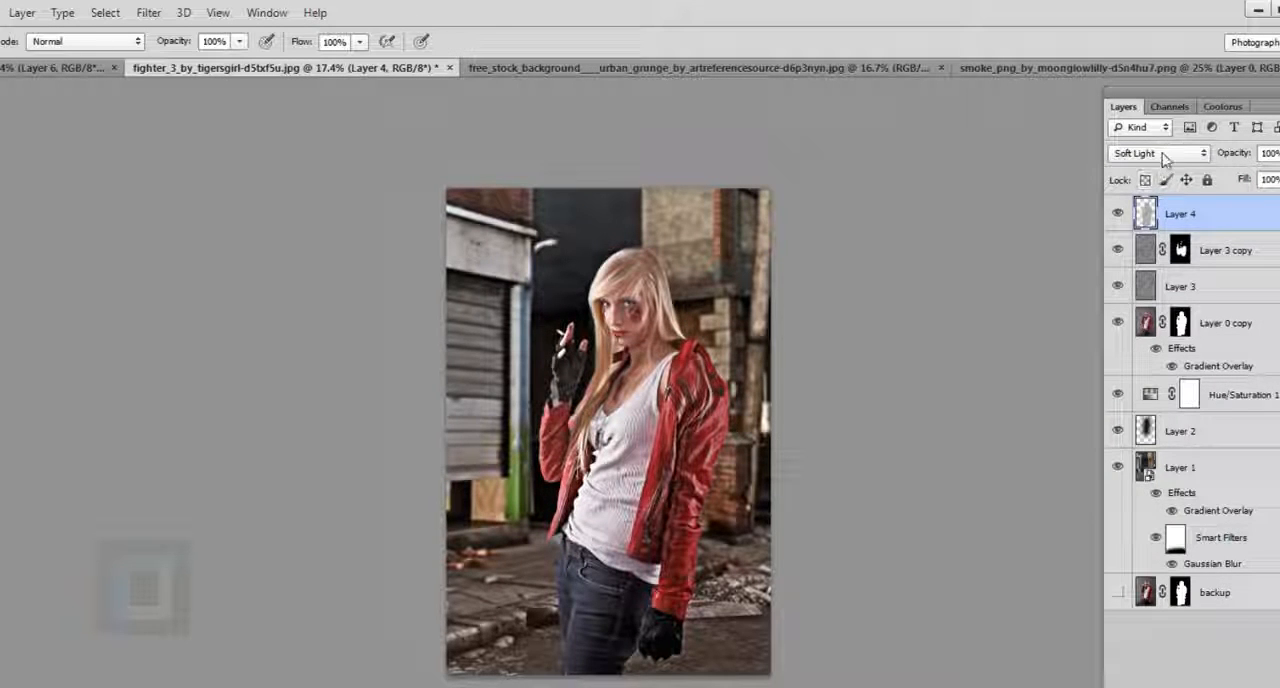
left_click(1163, 155)
left_click(1150, 622)
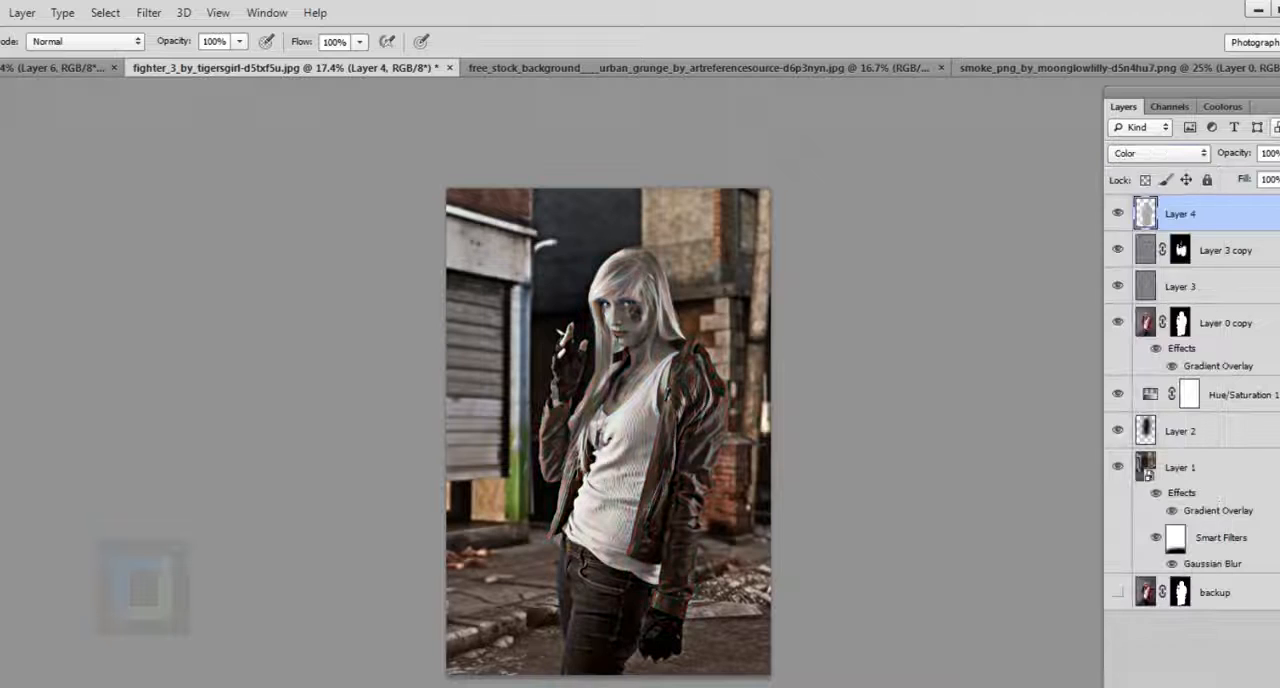
Lower the opacity of Layer 4 to 29% and compare the composite with and without it.
left_click(1279, 154)
left_click(1245, 173)
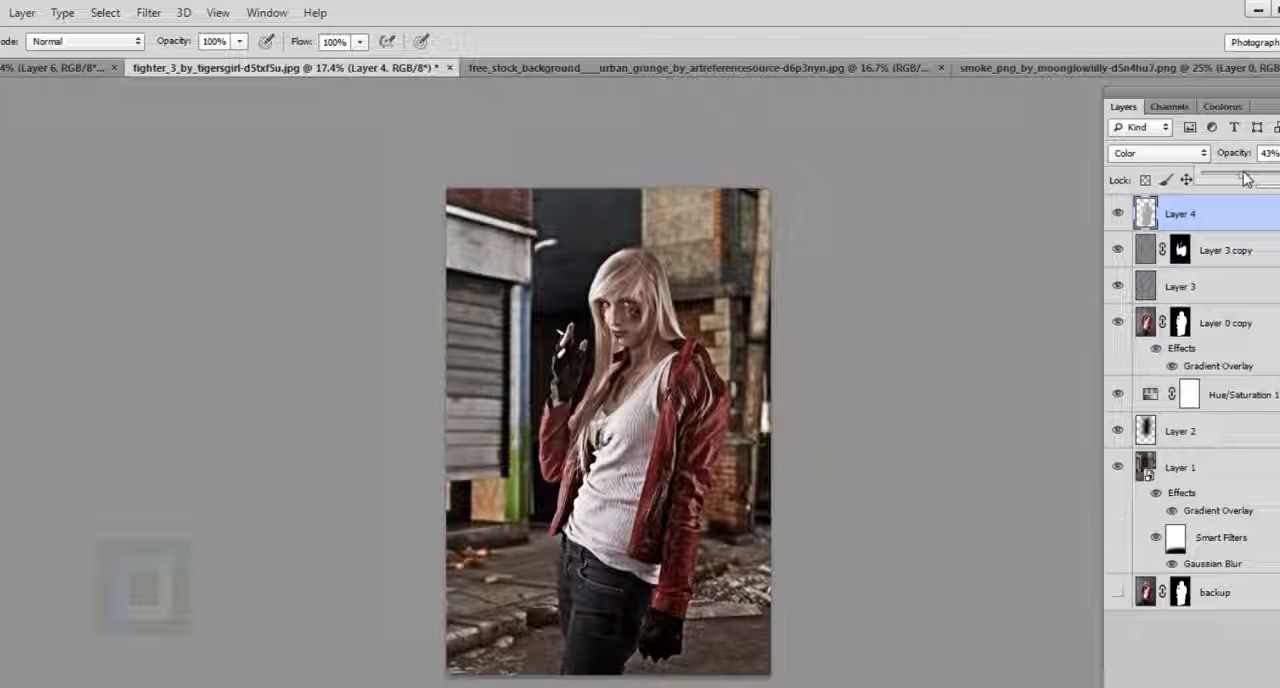
left_click_drag(1245, 178, 1234, 178)
left_click(1121, 216)
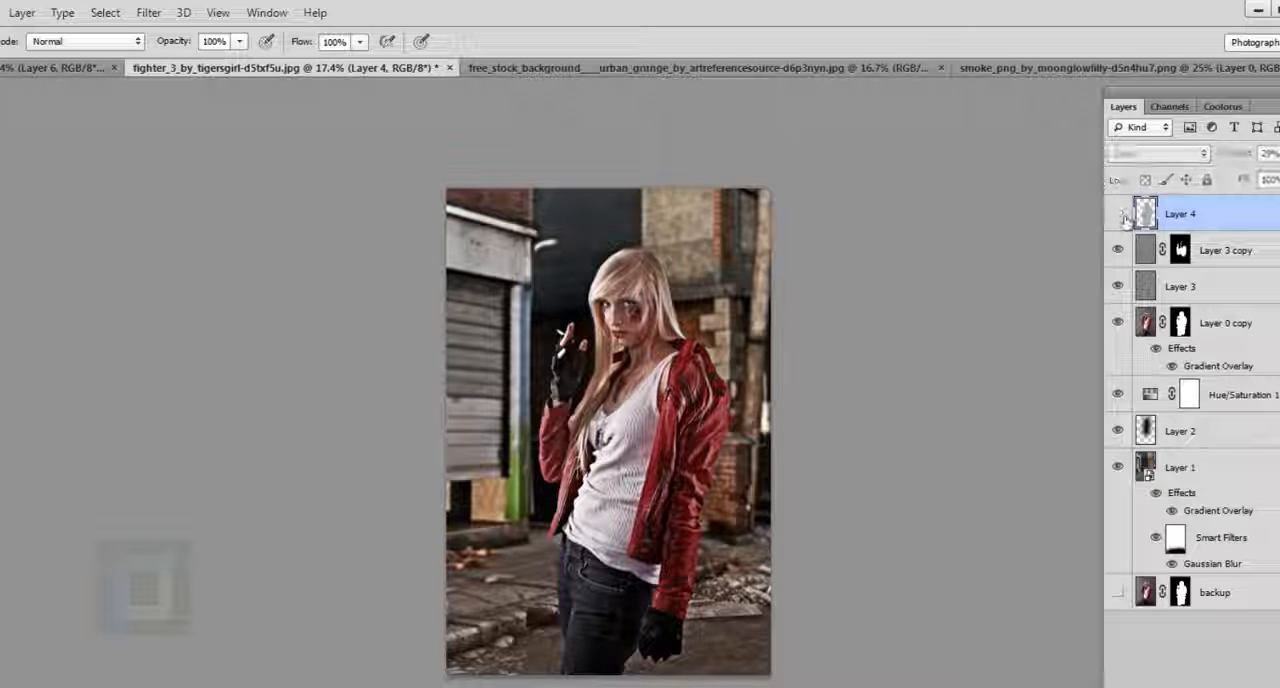
left_click(1121, 216)
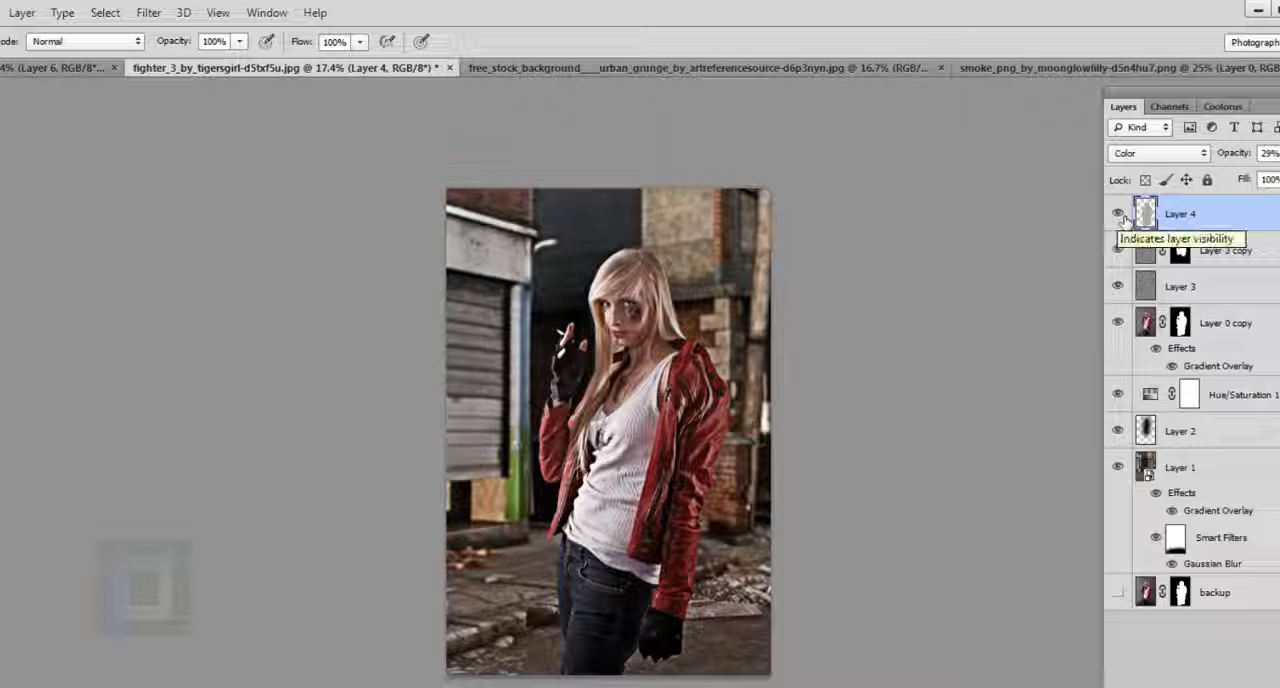
left_click(1121, 216)
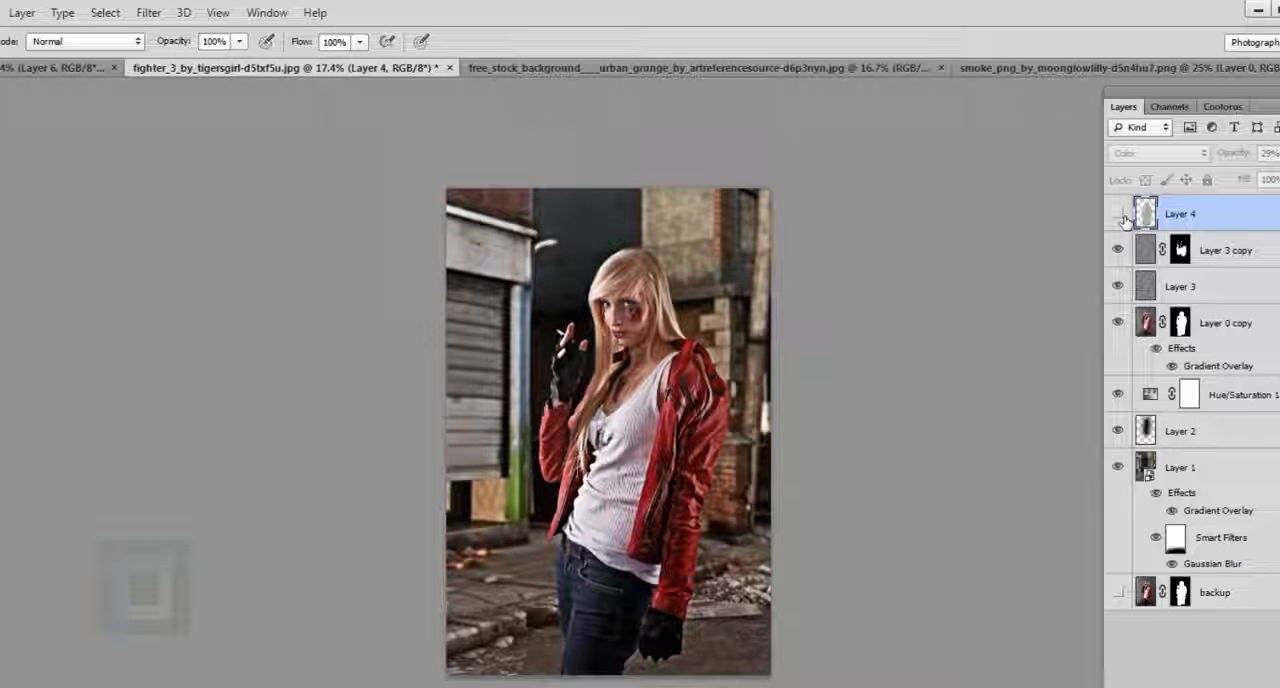
left_click(1121, 216)
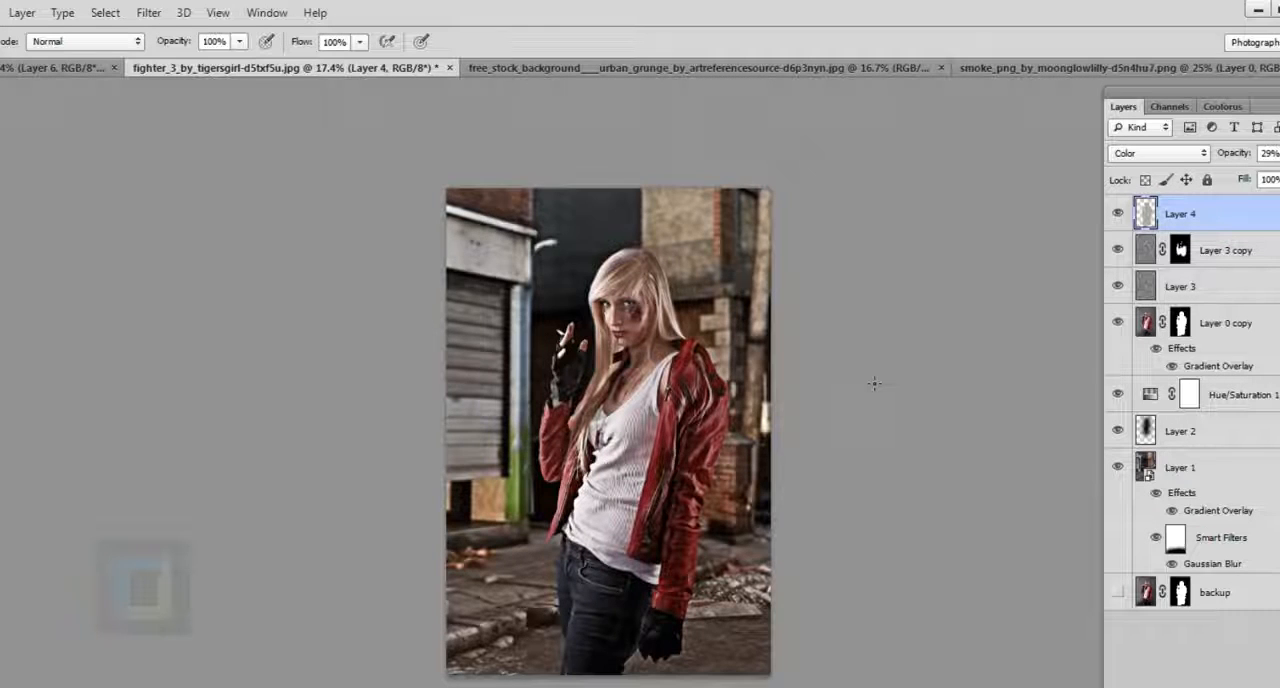
Apply Shadows/Highlights to the woman's image on Layer 0 copy with shadows amount 18%, highlights amount 12% and highlights tonal width 22%.
left_click(1147, 323)
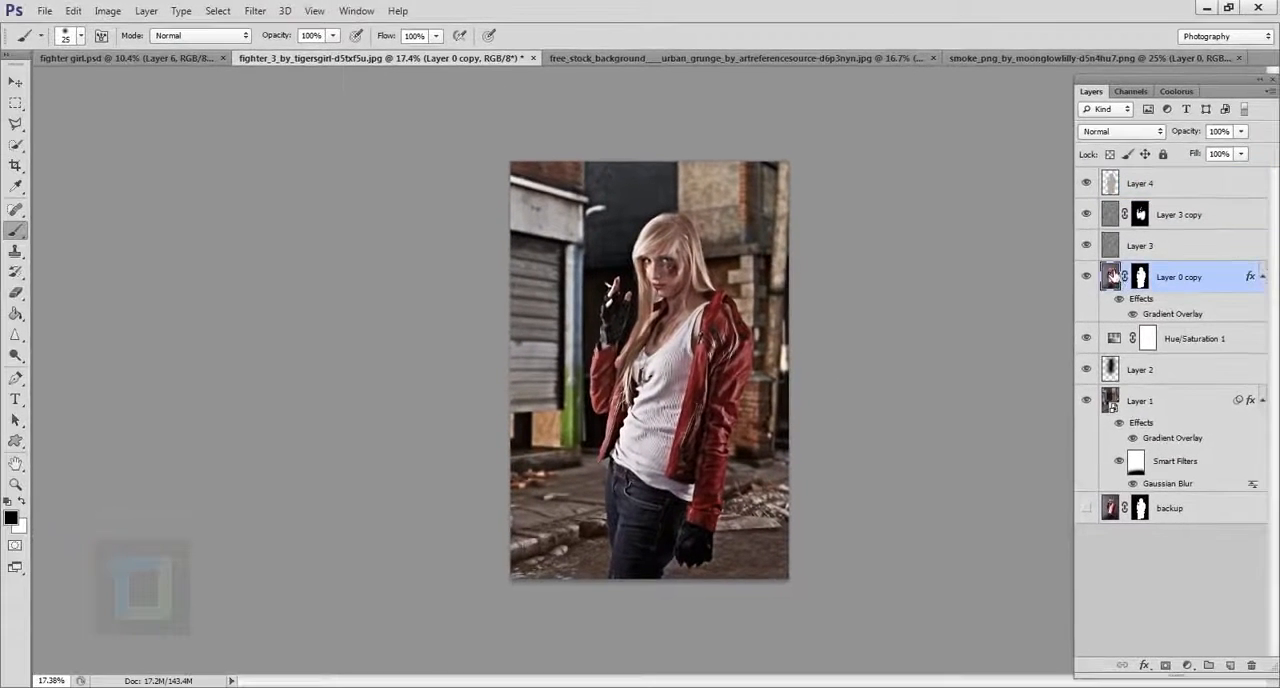
left_click(107, 11)
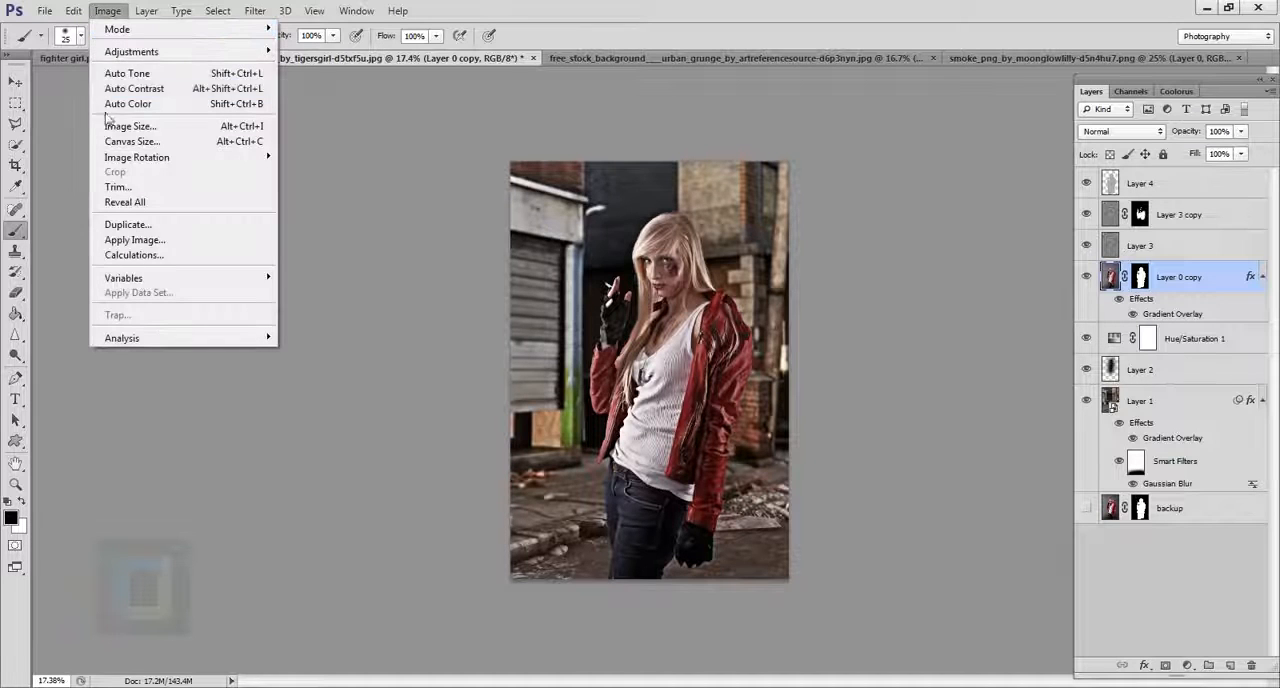
mouse_move(125, 55)
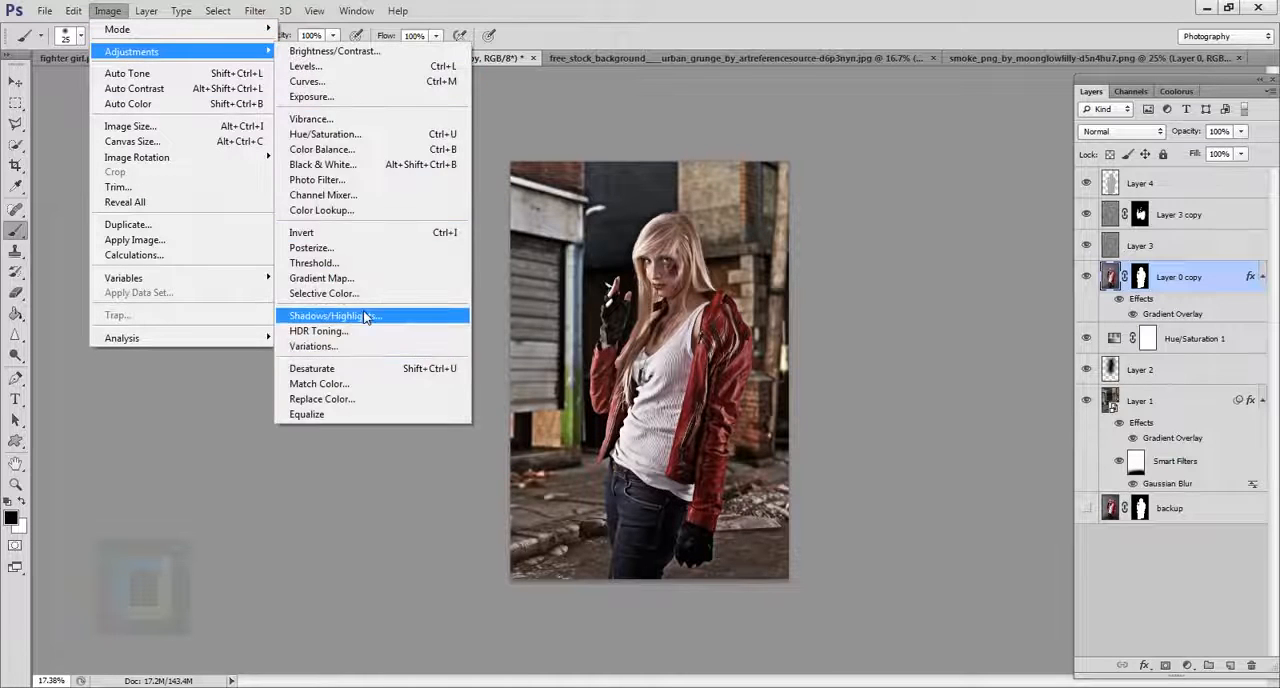
left_click(330, 314)
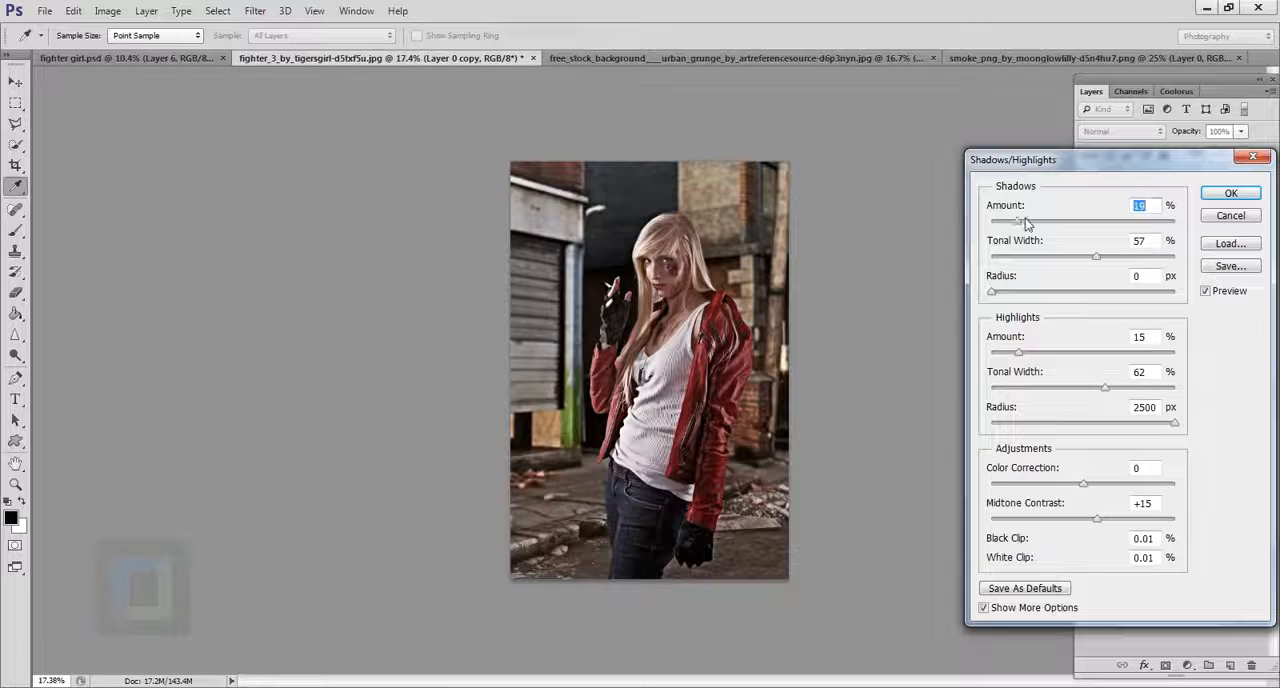
left_click_drag(1025, 224, 1038, 226)
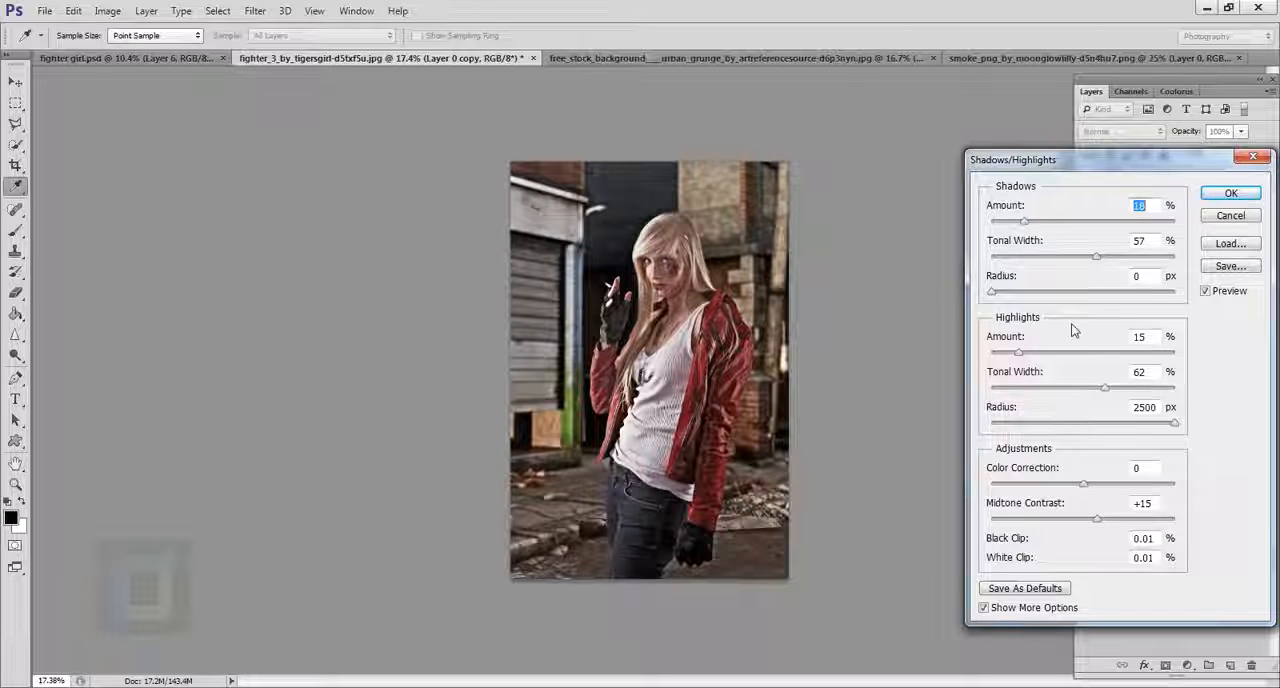
mouse_move(1019, 354)
left_mouse_down()
mouse_move(1037, 363)
mouse_move(1016, 360)
left_mouse_up()
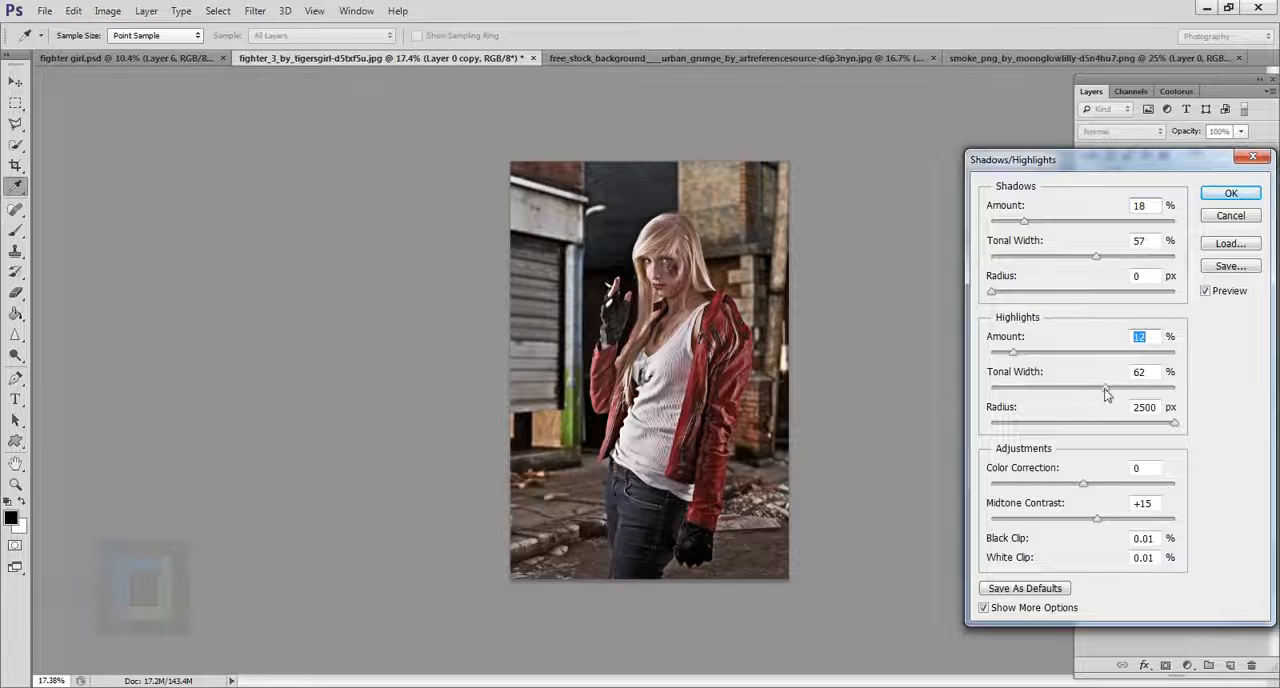
left_click_drag(1106, 394, 1028, 391)
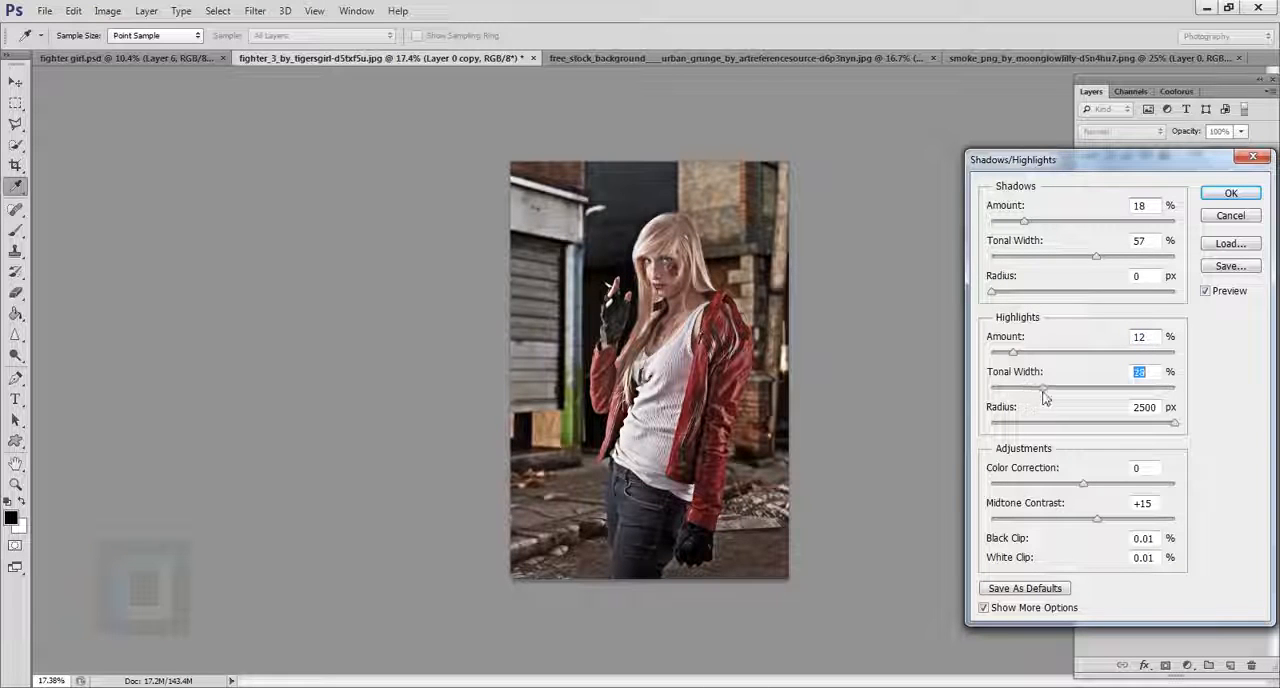
left_click(1204, 296)
left_click(1204, 296)
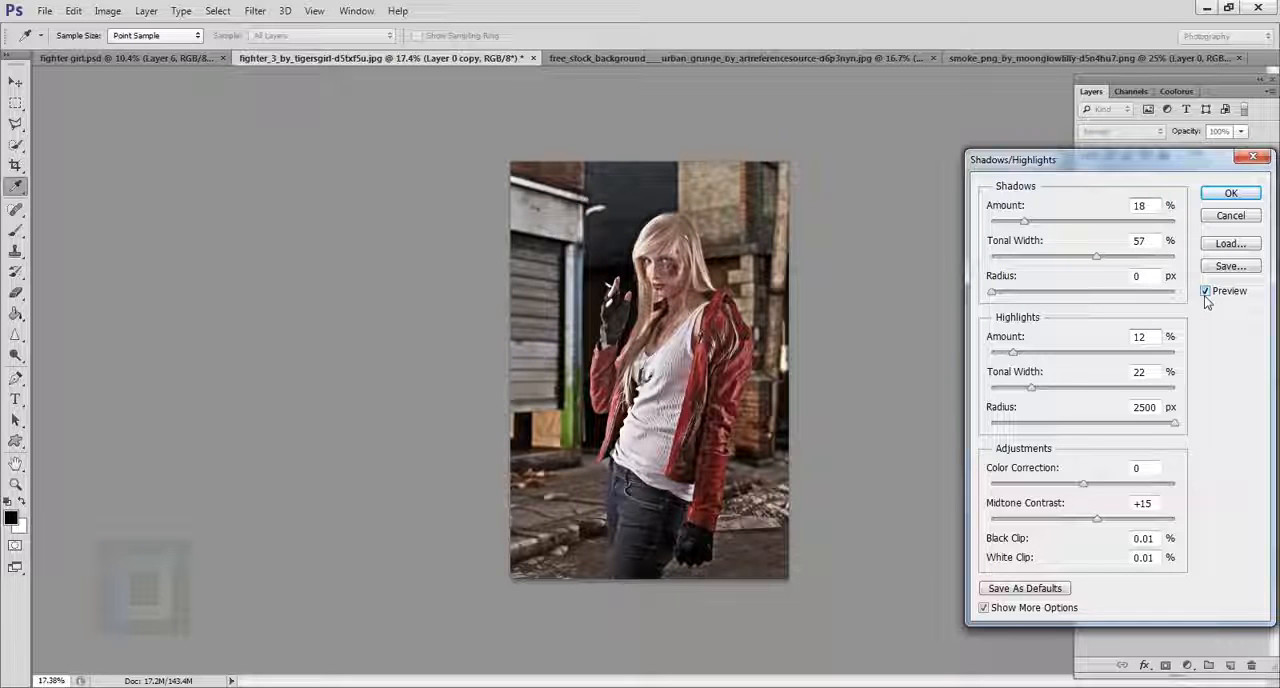
left_click(1228, 194)
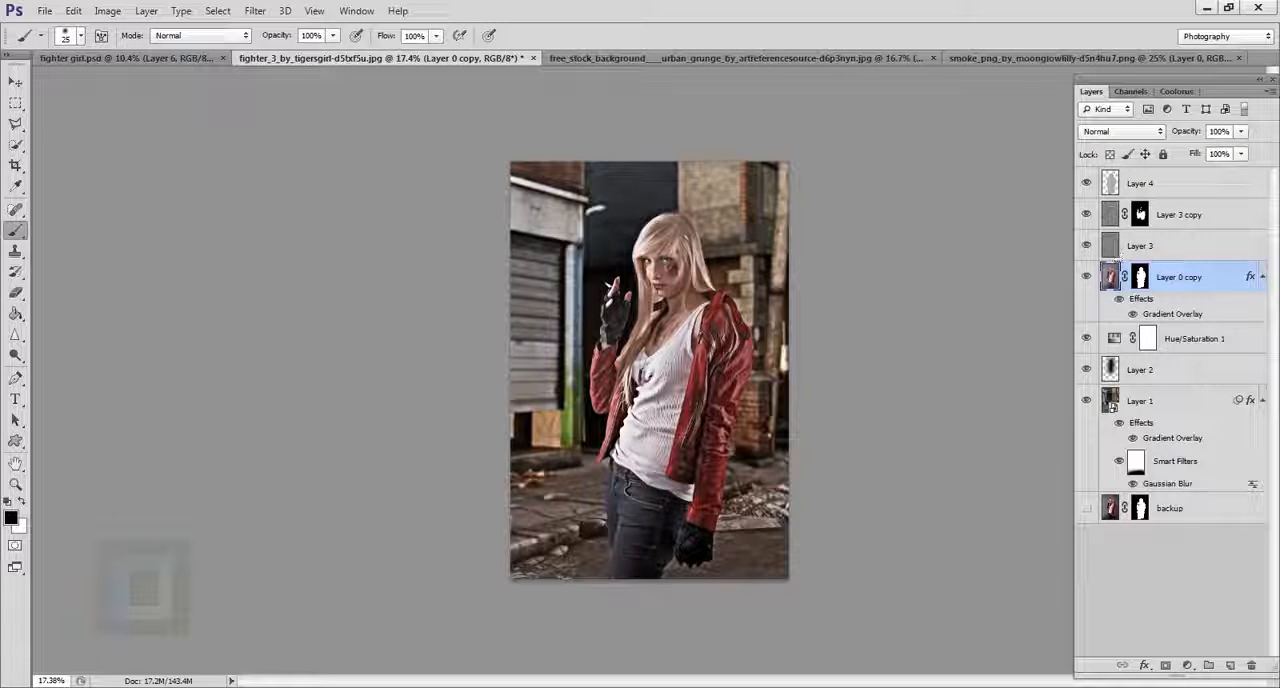
Create an empty layer above Layer 4 and set the foreground color to the grey 646464.
scroll(761, 349, "down", 2)
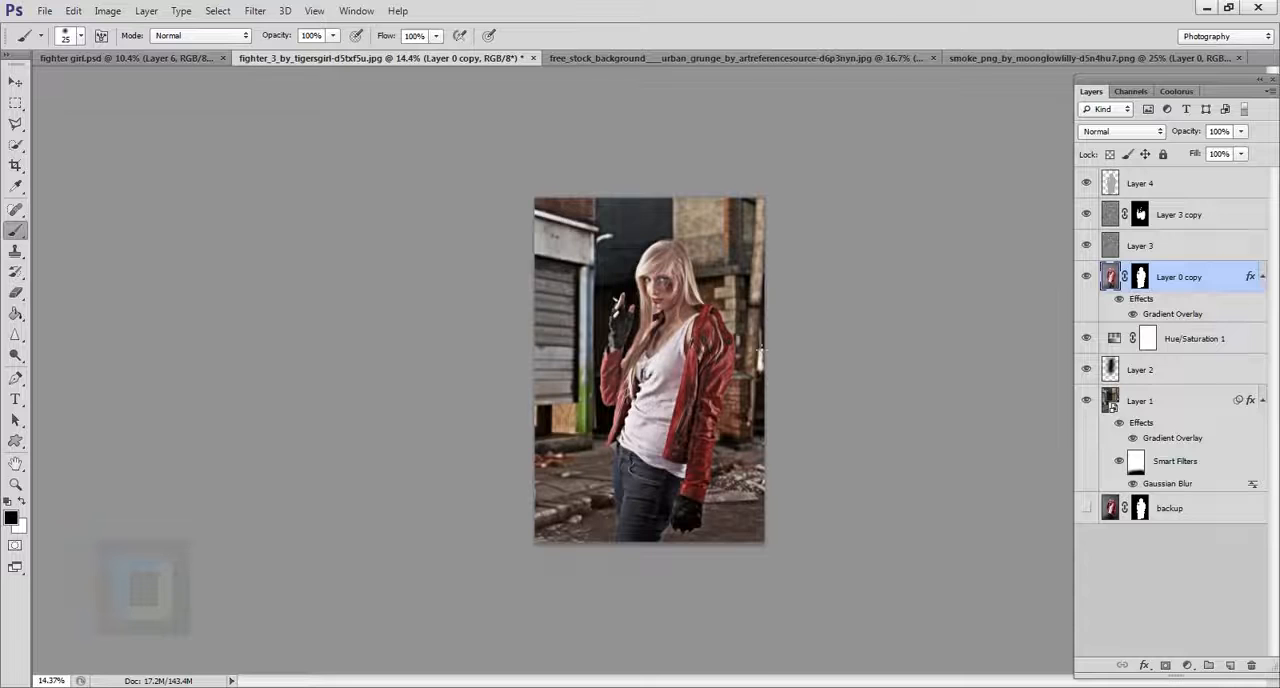
left_click(1180, 190)
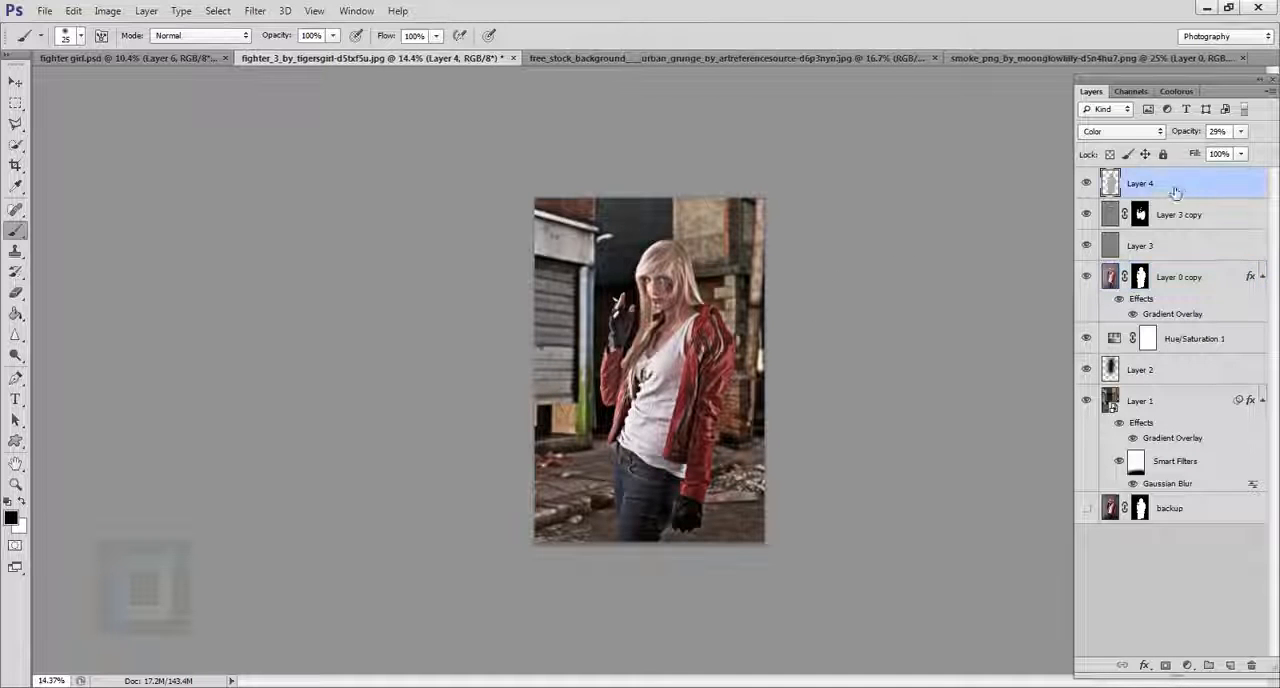
left_click(1232, 665)
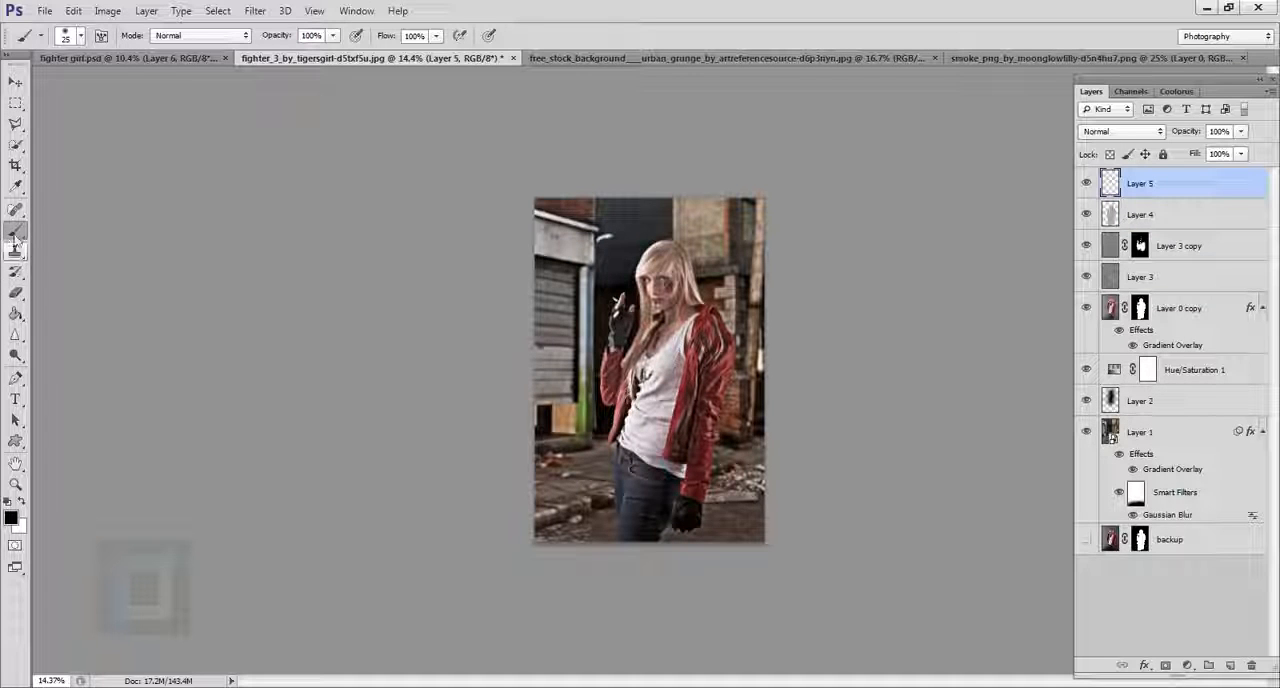
left_click(10, 517)
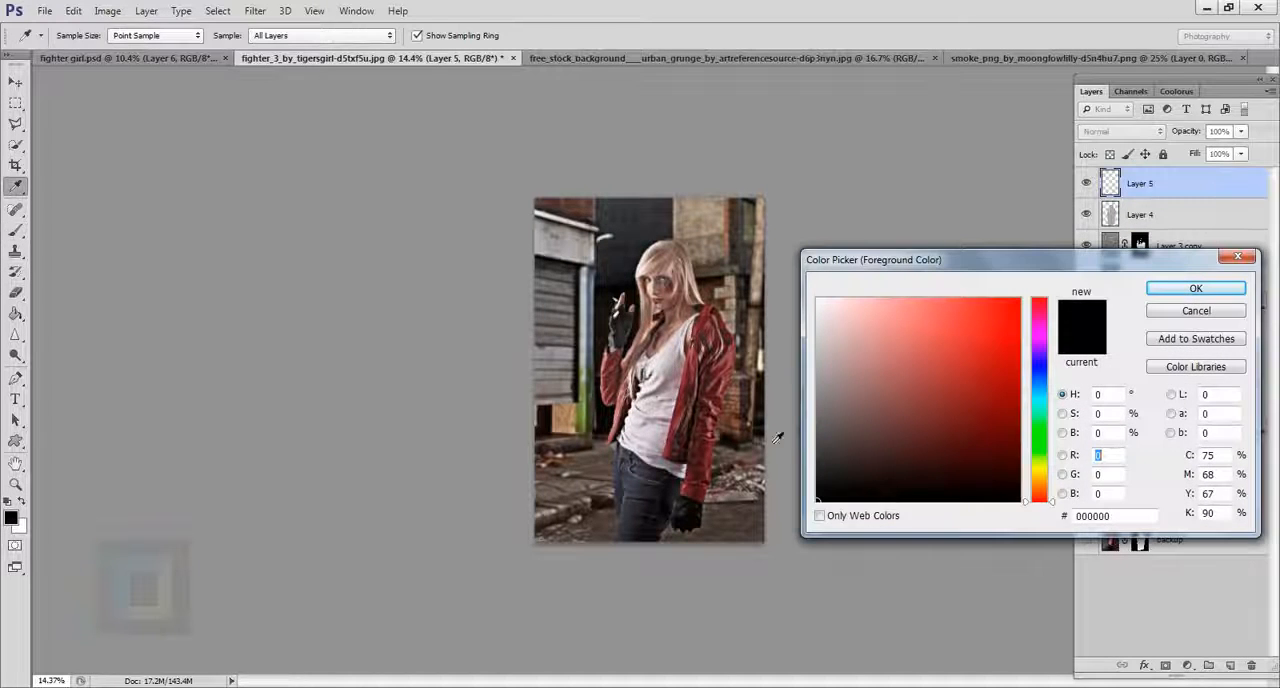
mouse_move(812, 440)
left_mouse_down()
mouse_move(809, 408)
mouse_move(801, 427)
left_mouse_up()
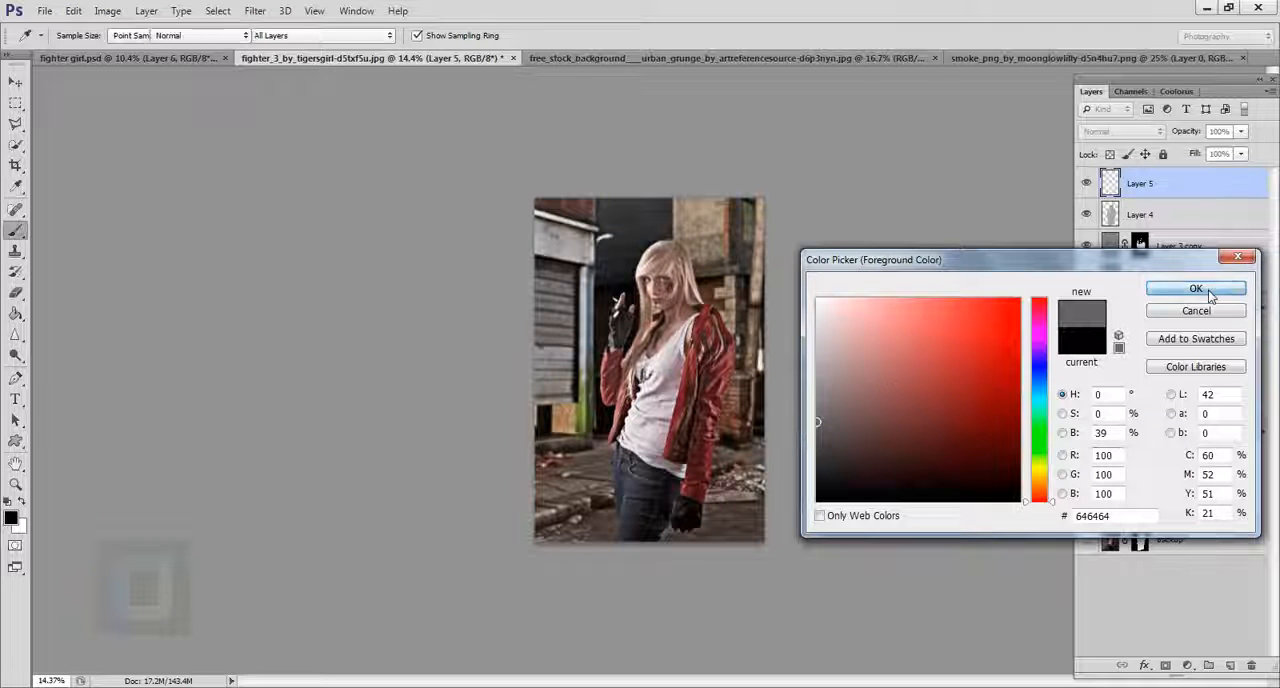
left_click(1238, 289)
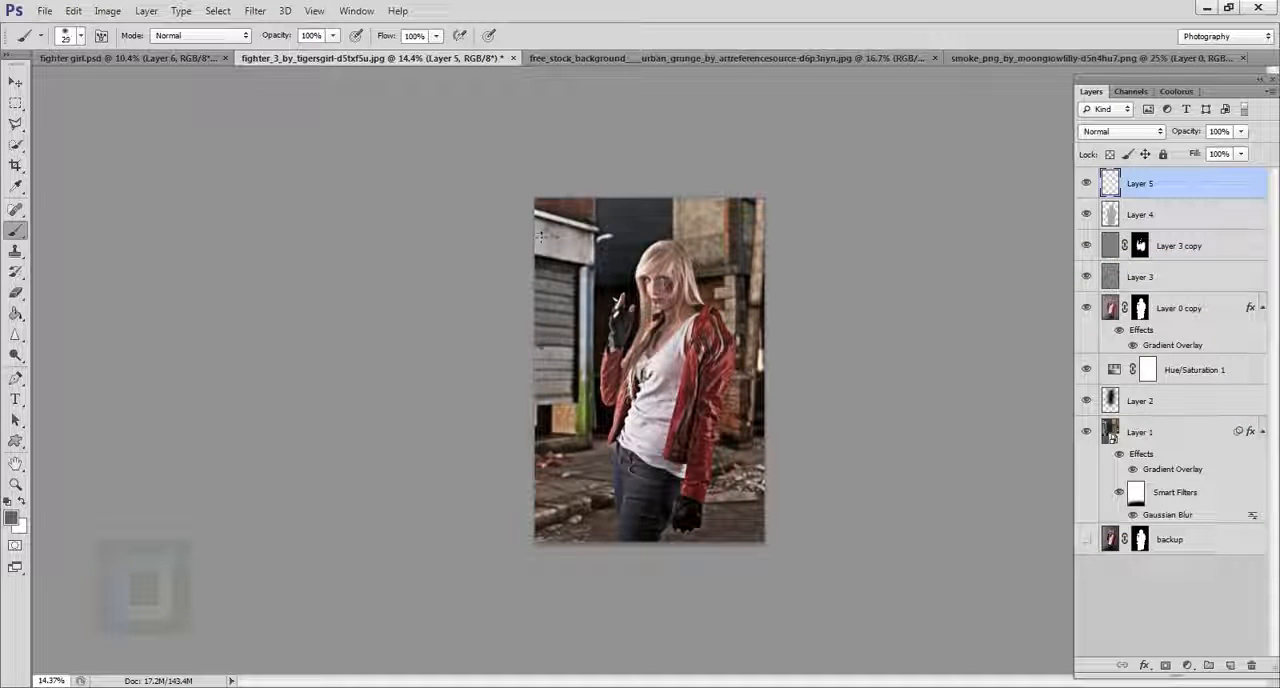
Paint one grey dab on Layer 5 over the upper-left corner of the street image with a 1400 px brush.
key("bracketright")
key("bracketright")
key("bracketright")
key("bracketright")
key("bracketright")
key("bracketright")
key("bracketright")
key("bracketright")
key("bracketright")
key("bracketright")
key("bracketright")
key("bracketright")
key("bracketright")
key("bracketright")
key("bracketright")
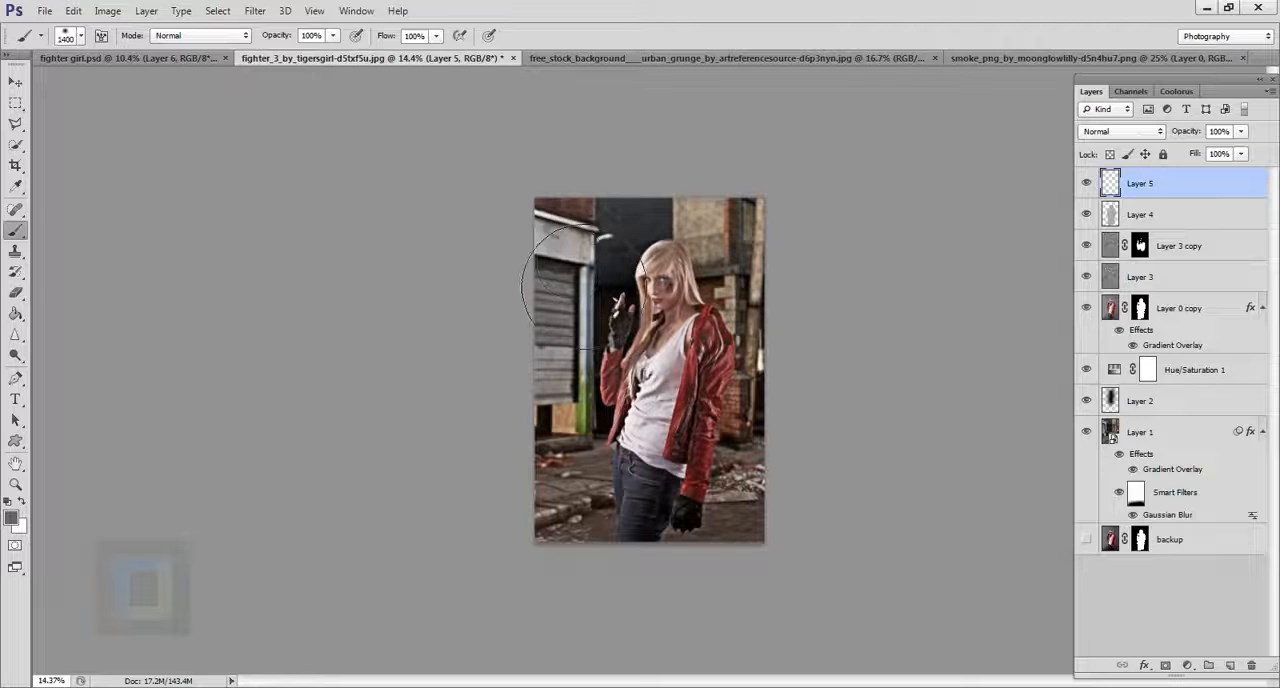
left_click(558, 212)
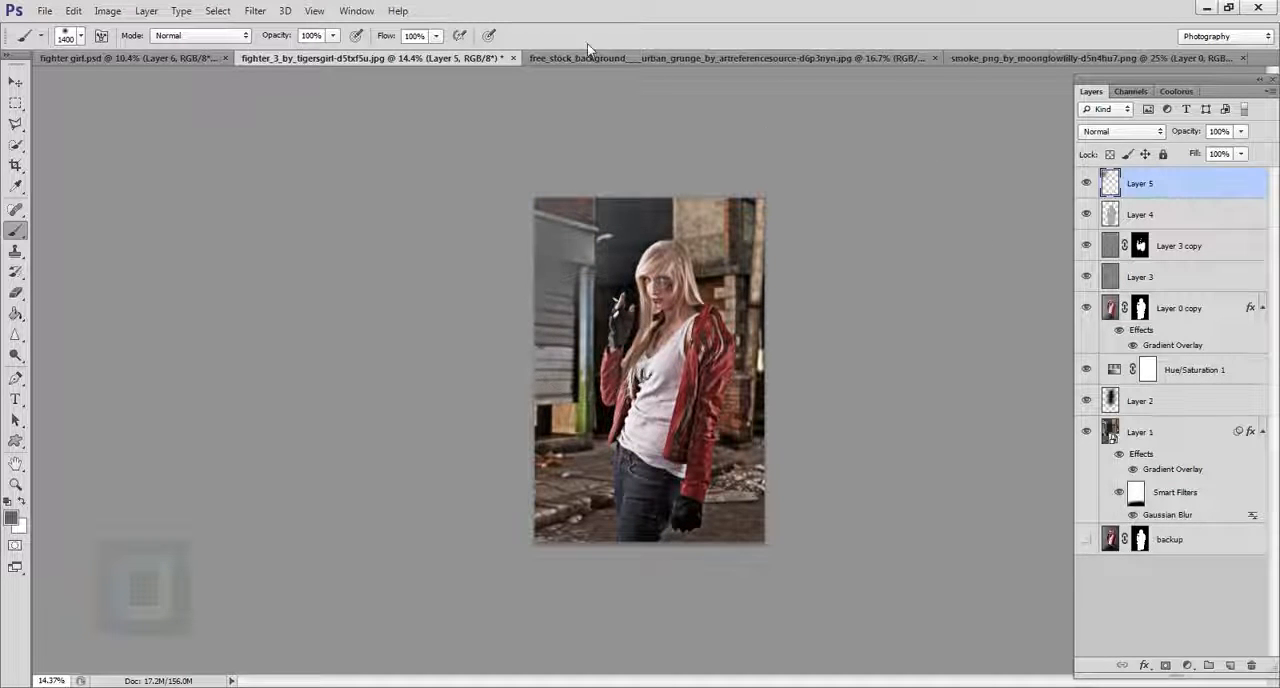
Change Layer 5's blend mode to Screen and shift its grey glow slightly toward the image's upper-left corner.
left_click(1149, 133)
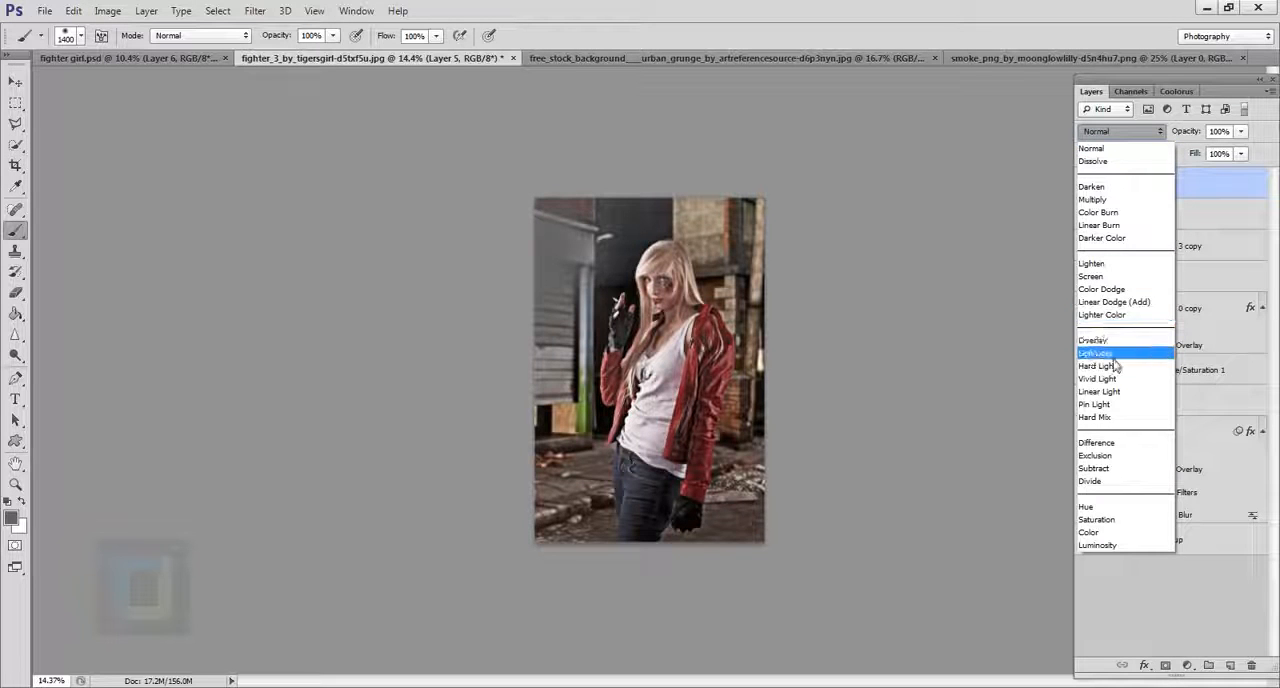
left_click(1110, 285)
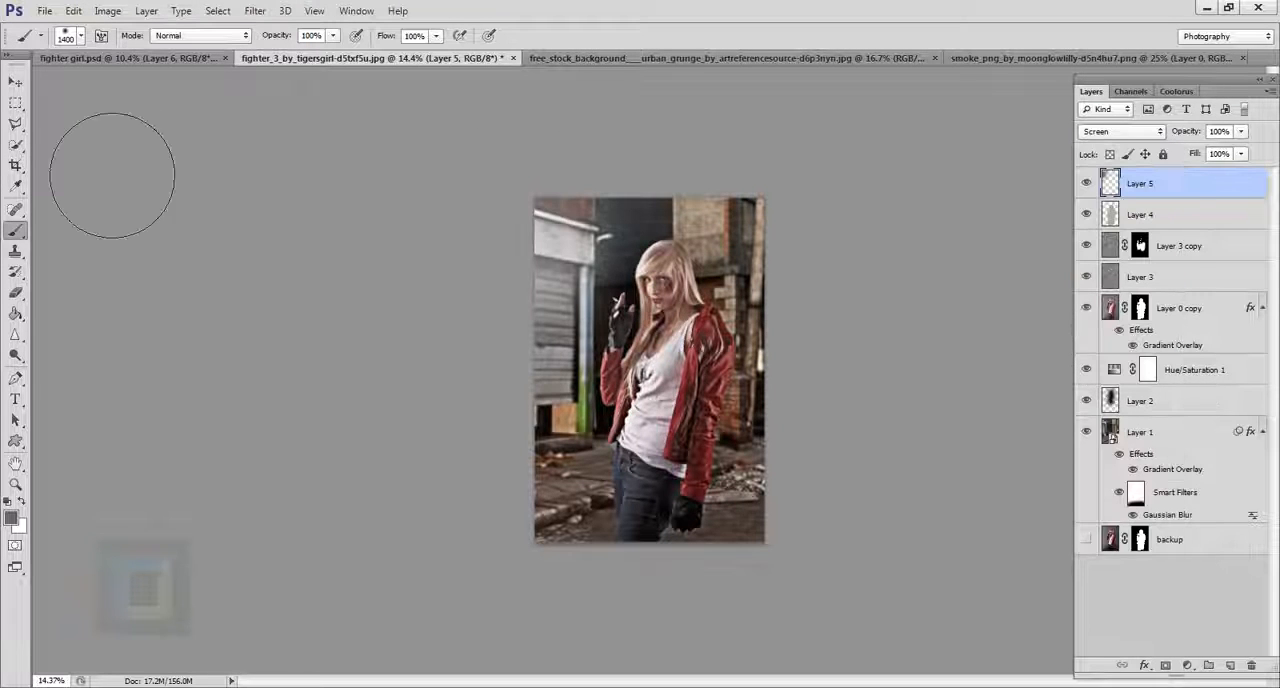
left_click(15, 81)
left_click_drag(550, 258, 546, 244)
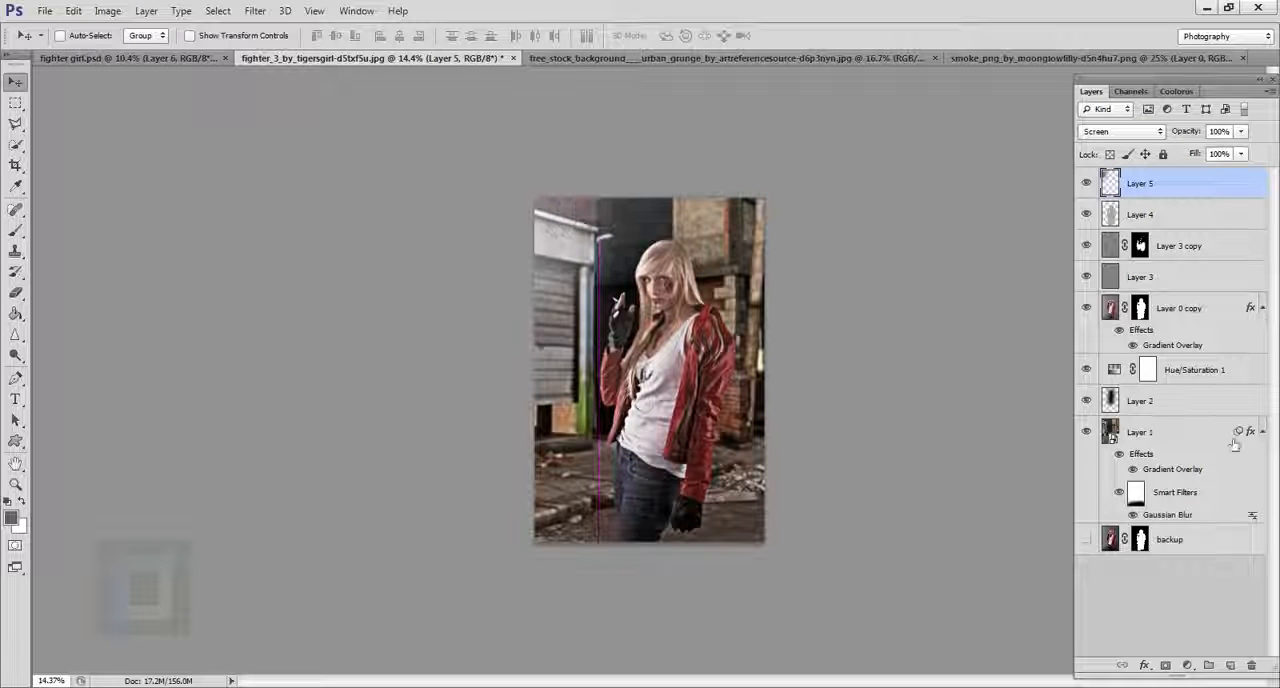
Create an empty layer above Layer 5 and set the foreground color to a dark orange-brown with a hue of 27°.
left_click(1231, 666)
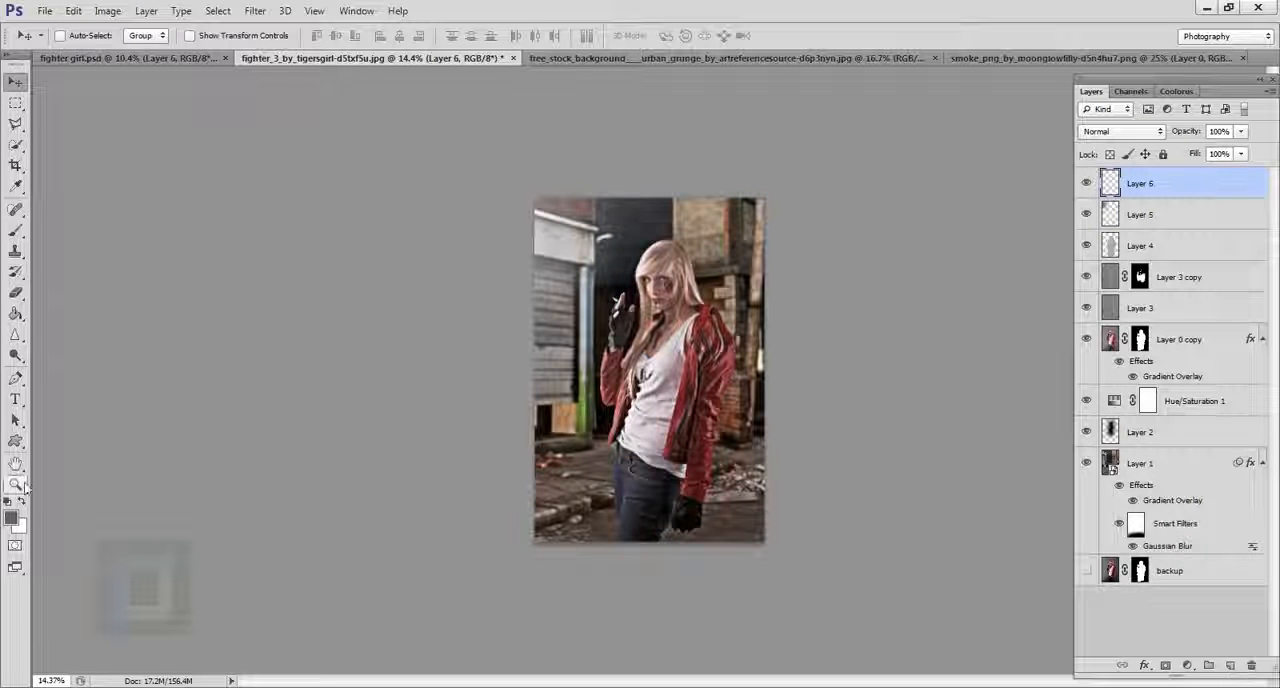
left_click(11, 518)
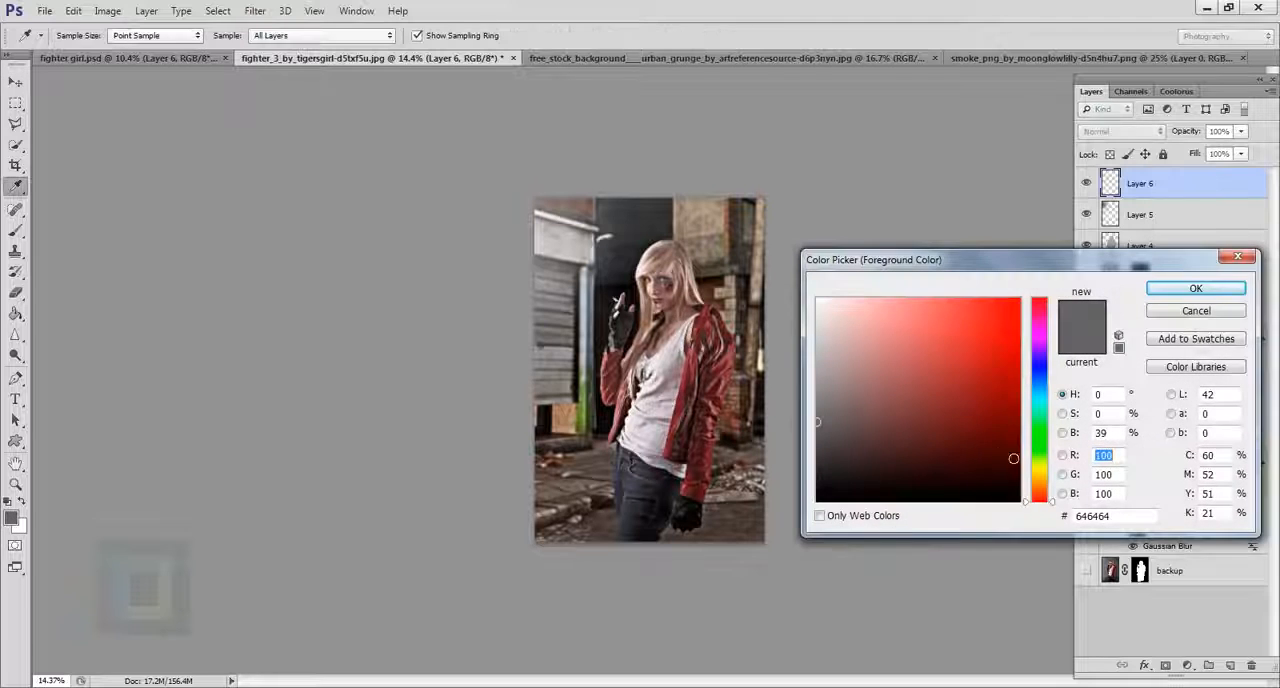
left_click(1039, 487)
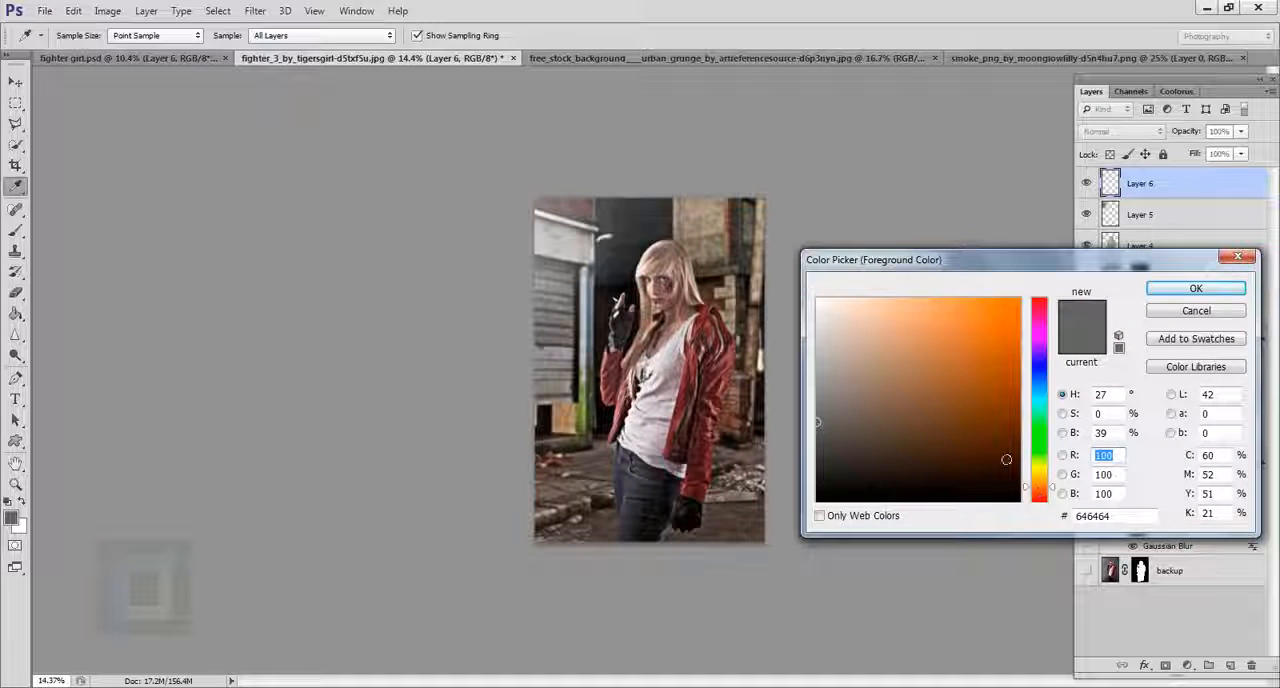
left_click_drag(1006, 459, 993, 435)
left_click(1198, 289)
key("v")
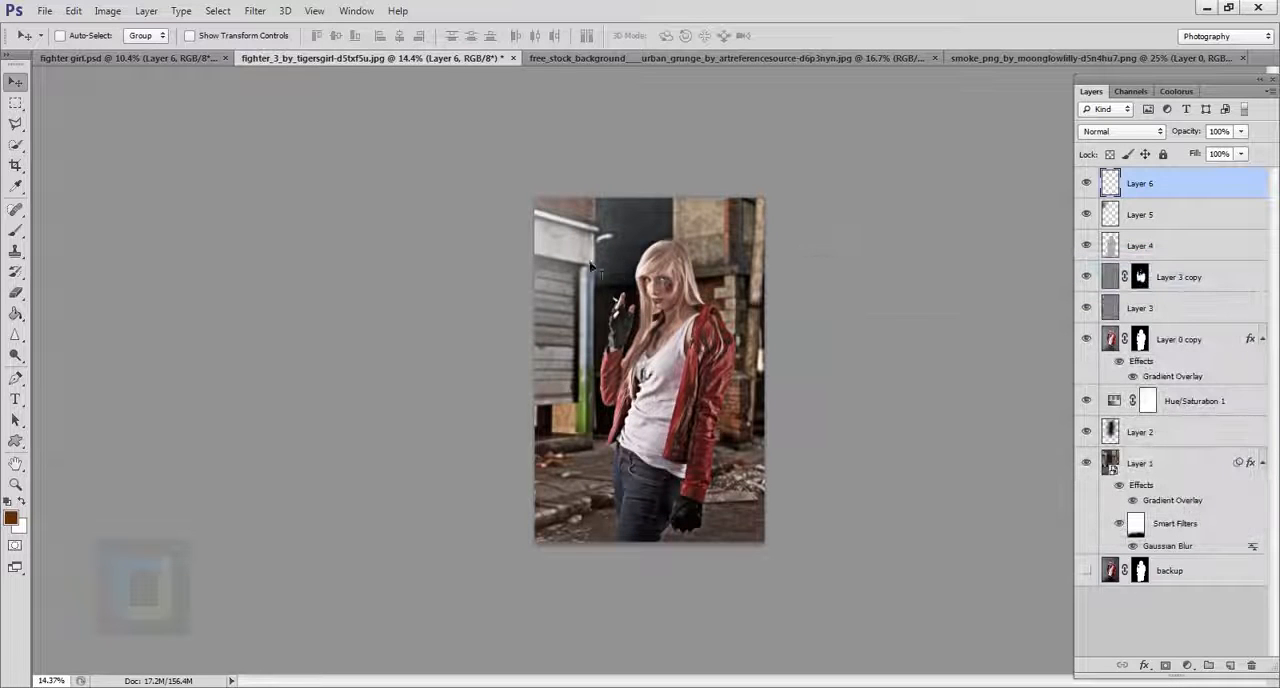
Brush an orange-brown glow over the image's upper-left area on Layer 6 and set the layer to Screen blending.
left_click(16, 234)
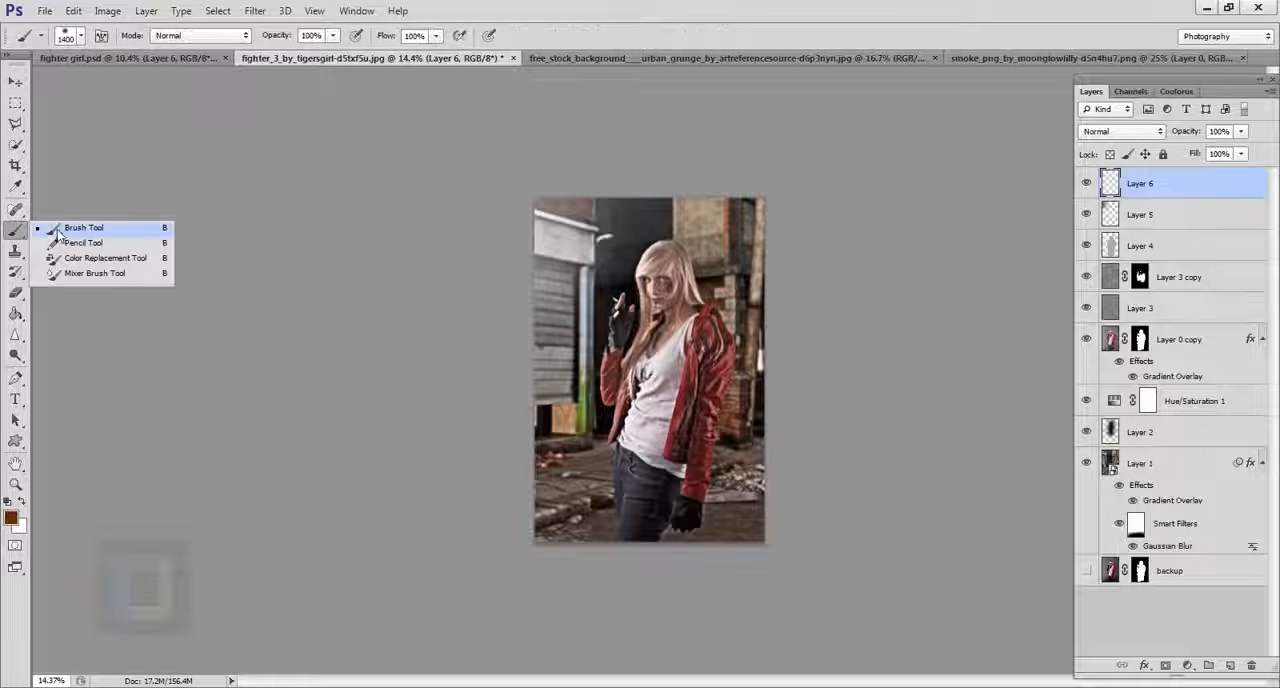
left_click(88, 230)
mouse_move(595, 289)
left_mouse_down()
mouse_move(570, 250)
mouse_move(580, 235)
mouse_move(560, 320)
mouse_move(600, 343)
left_mouse_up()
left_click(584, 273)
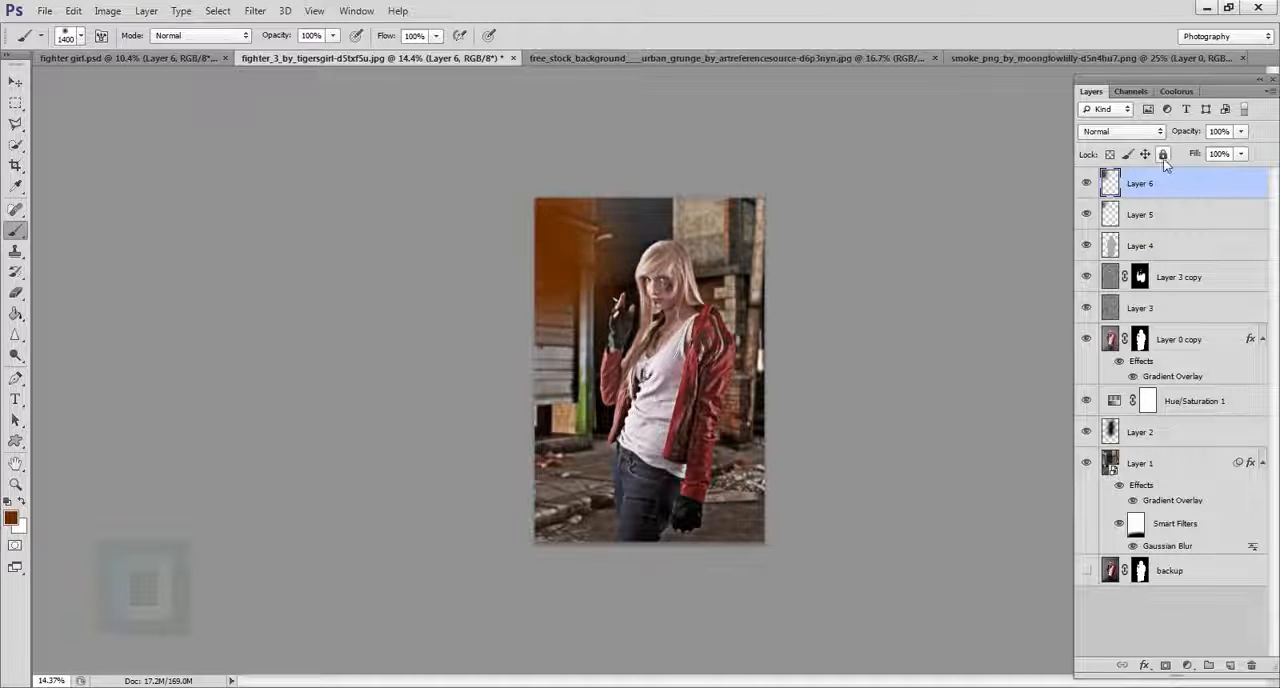
left_click(1120, 131)
left_click(1110, 280)
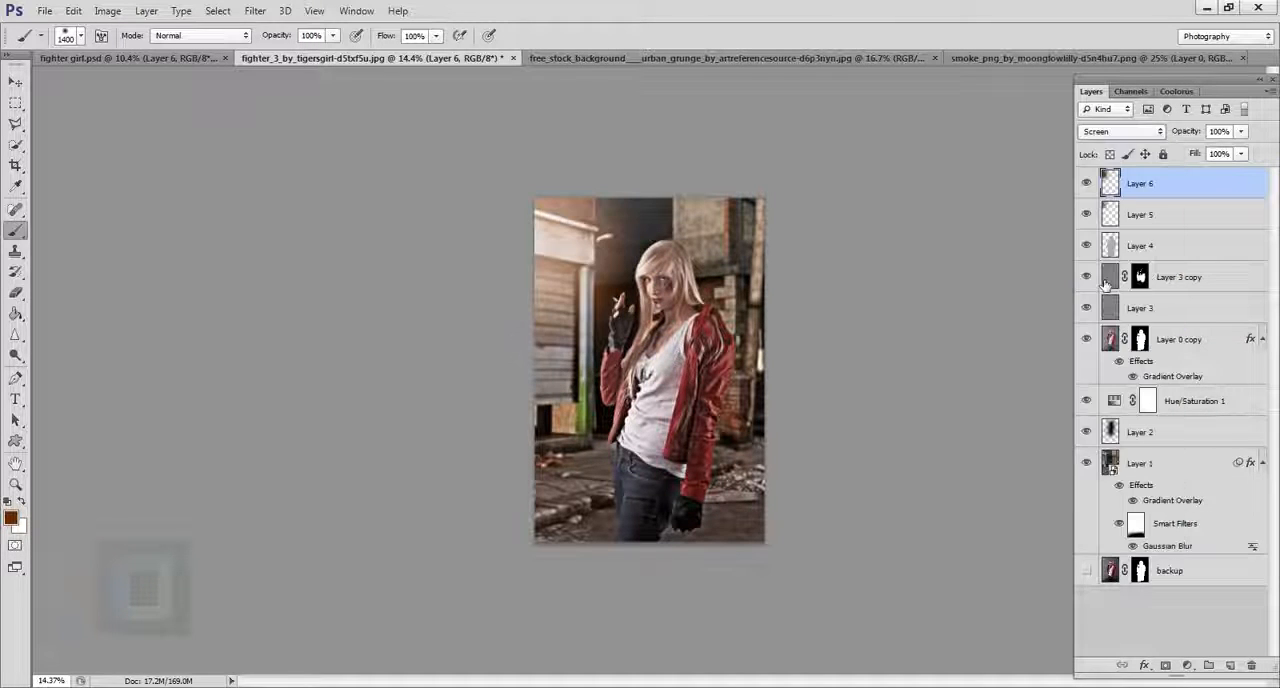
Nudge the orange glow on Layer 6 toward the upper-left corner and scale it up to about 128%.
key("v")
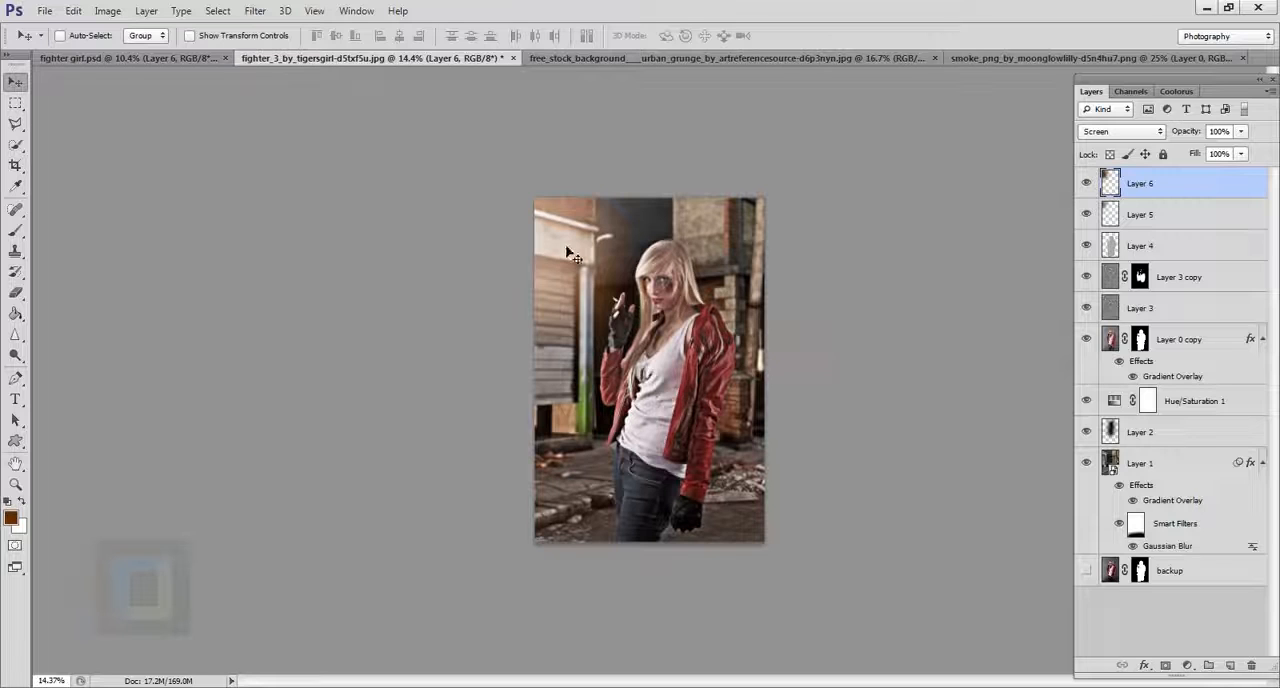
mouse_move(566, 247)
left_mouse_down()
mouse_move(581, 256)
mouse_move(563, 244)
left_mouse_up()
scroll(563, 244, "up", 3)
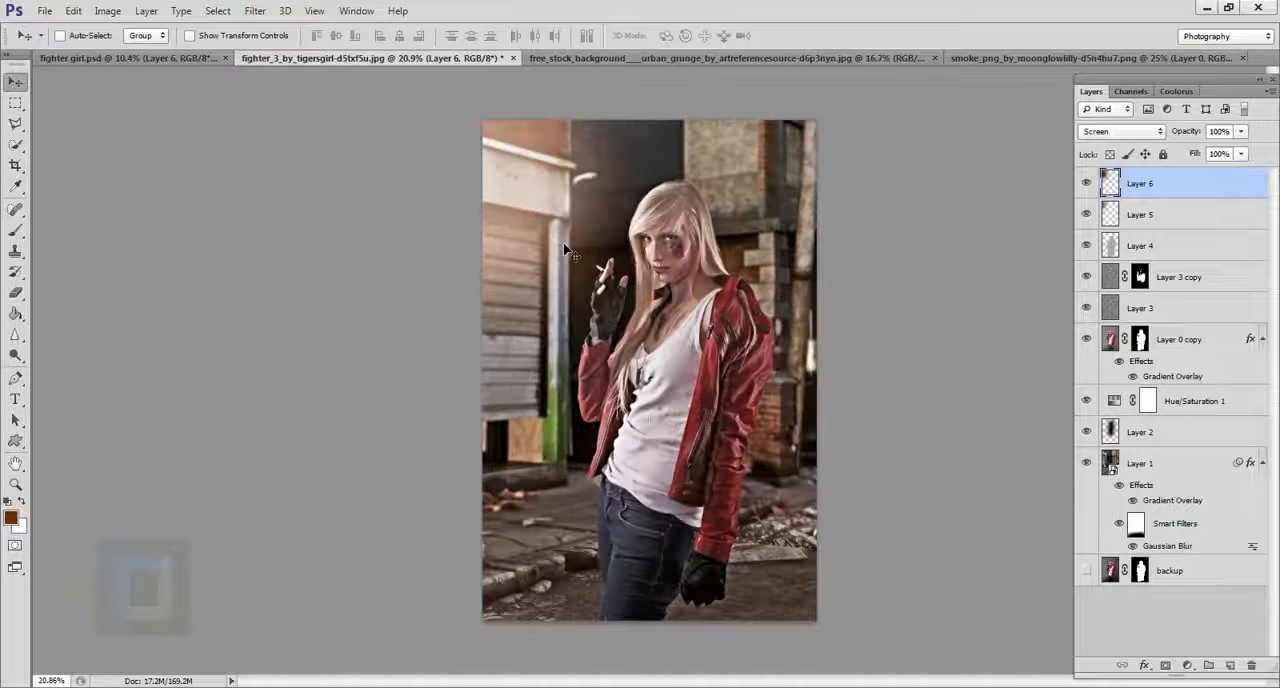
key("ctrl+t")
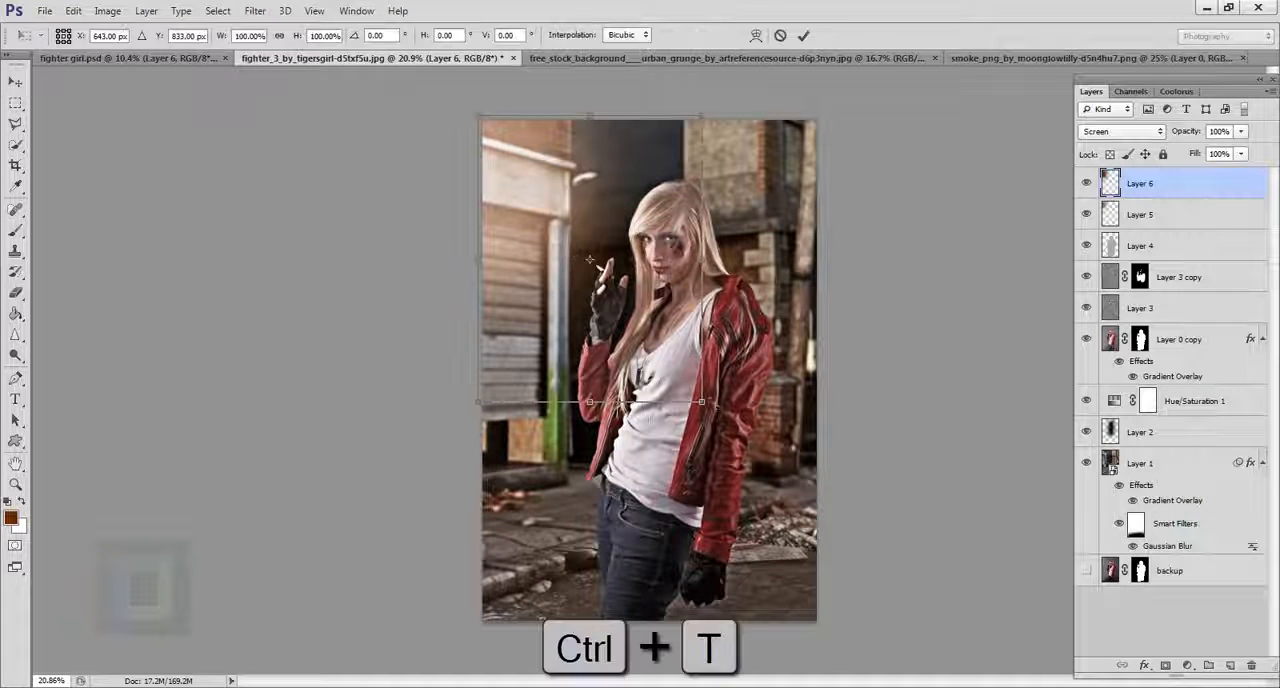
left_click_drag(703, 403, 670, 386)
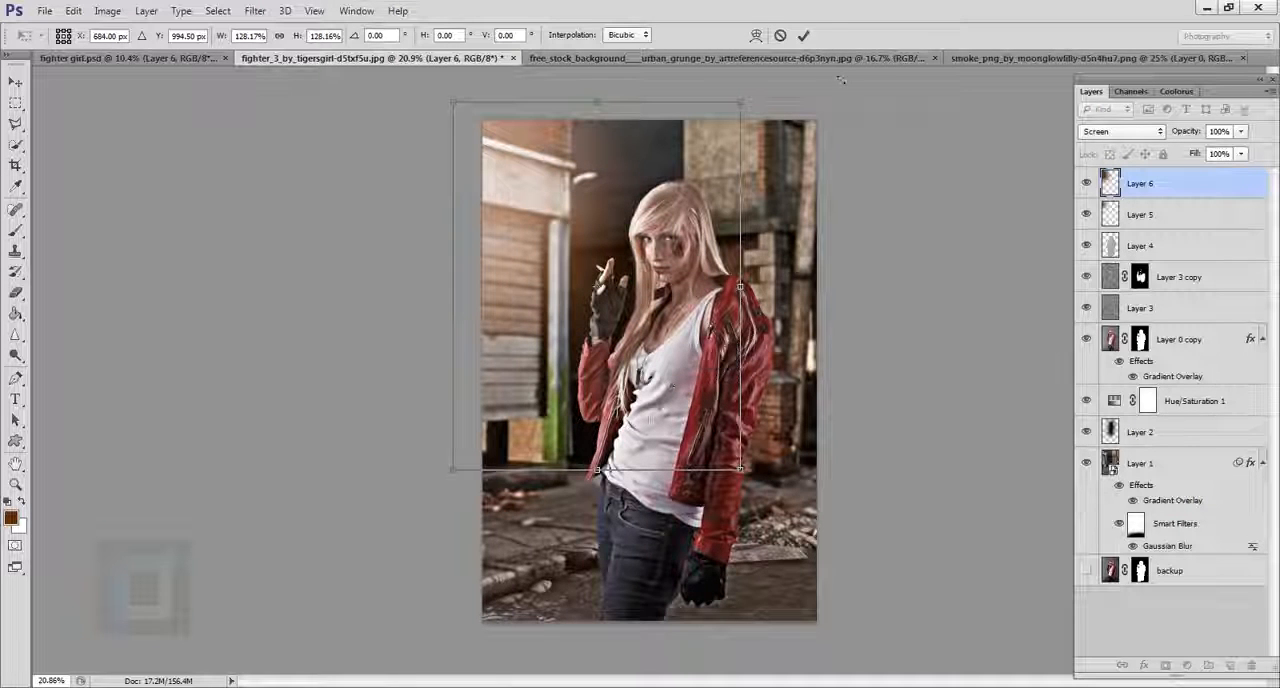
left_click(804, 37)
Add an Inner Shadow to the woman's Layer 0 copy with an angle of 173° and a distance of 18 px.
scroll(690, 402, "down", 3)
scroll(690, 402, "up", 3)
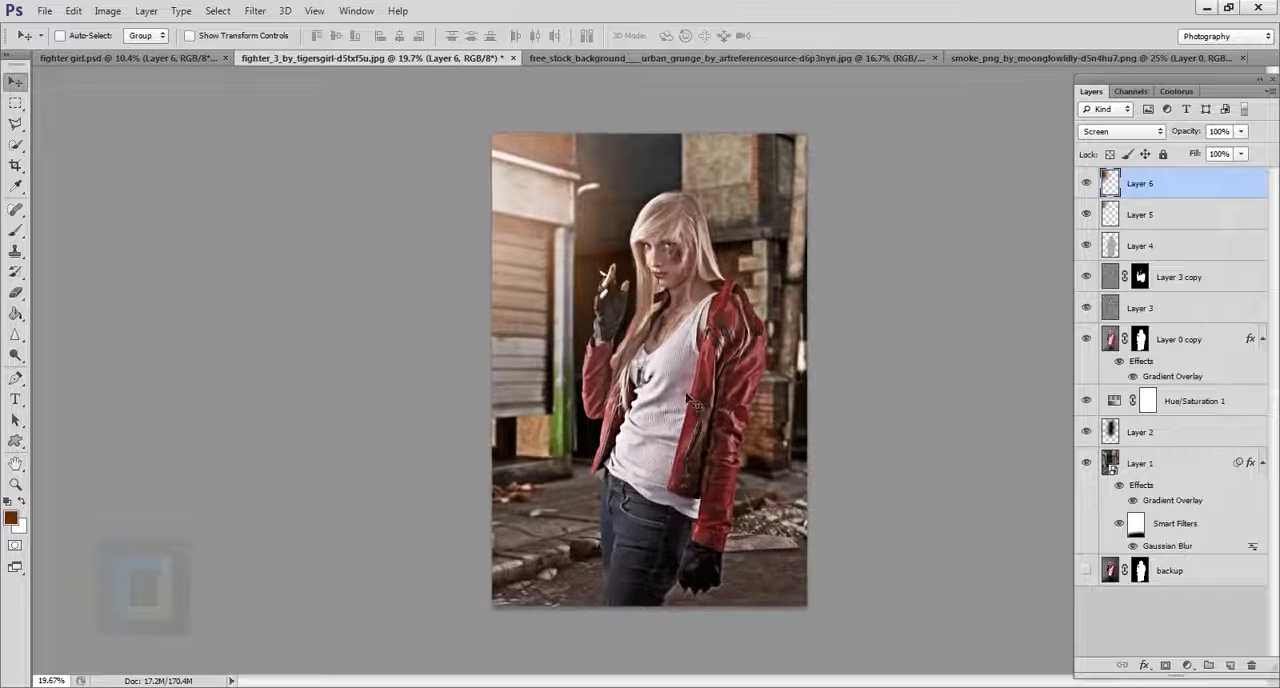
scroll(690, 402, "up", 3)
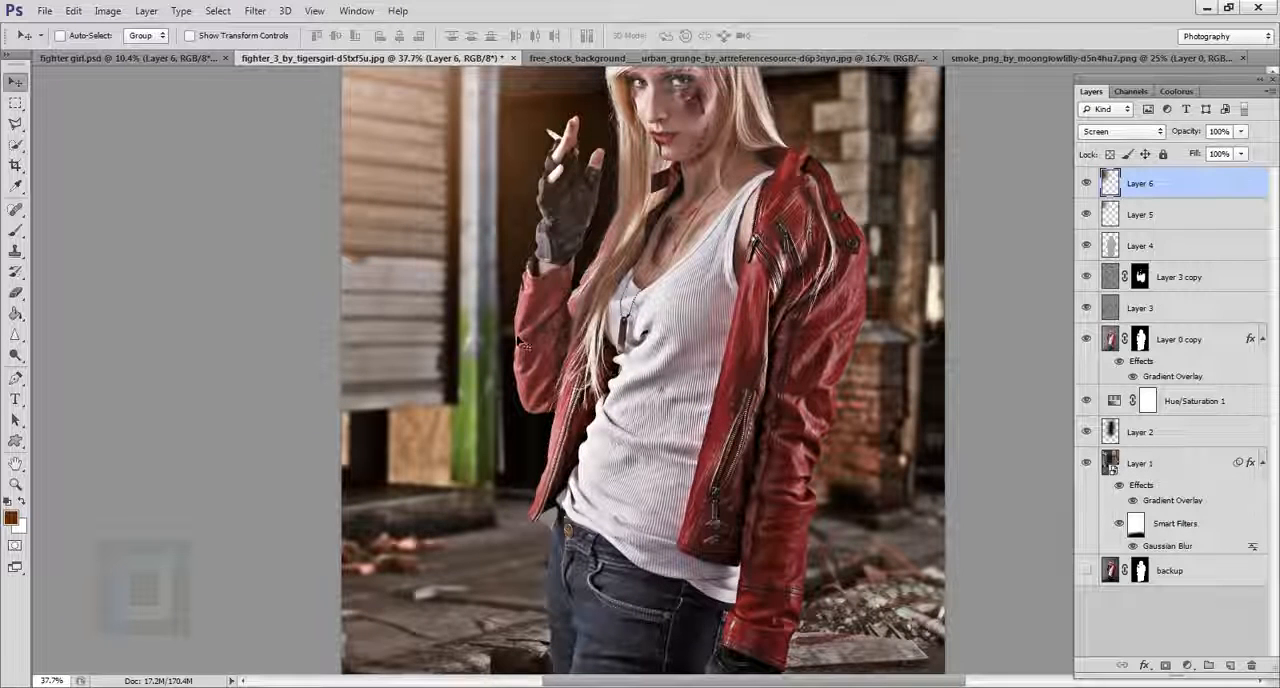
left_click(1227, 342)
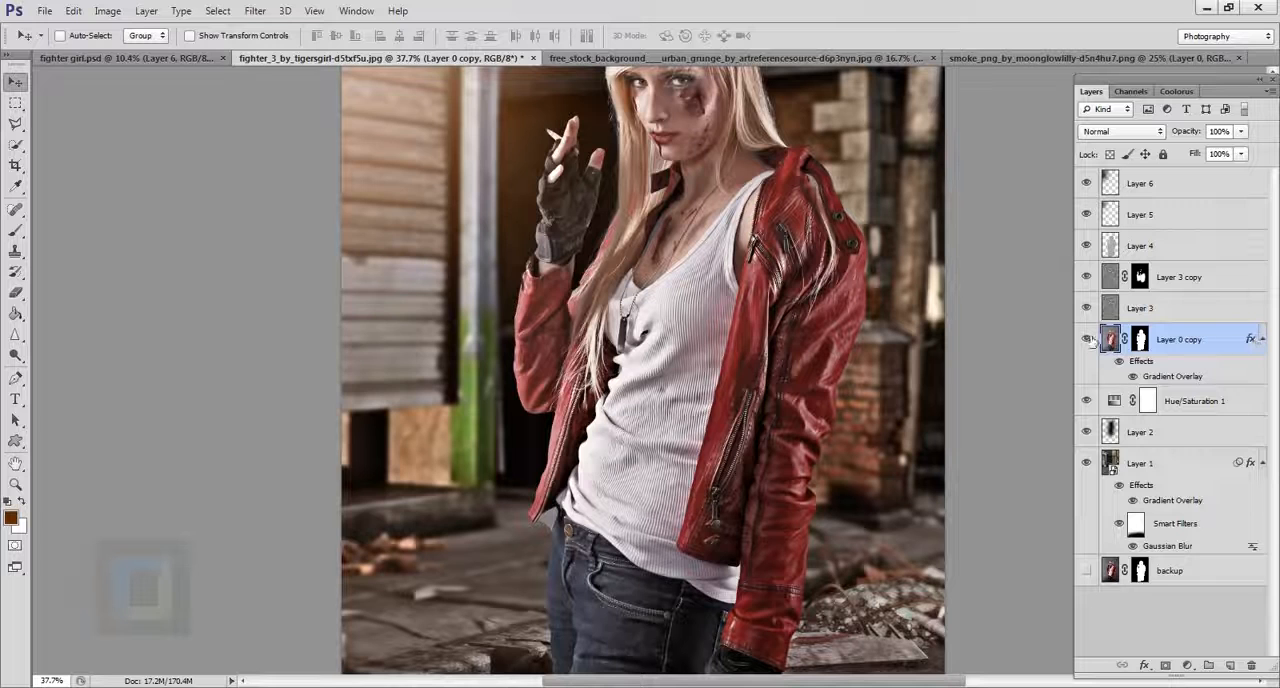
double_click(1257, 341)
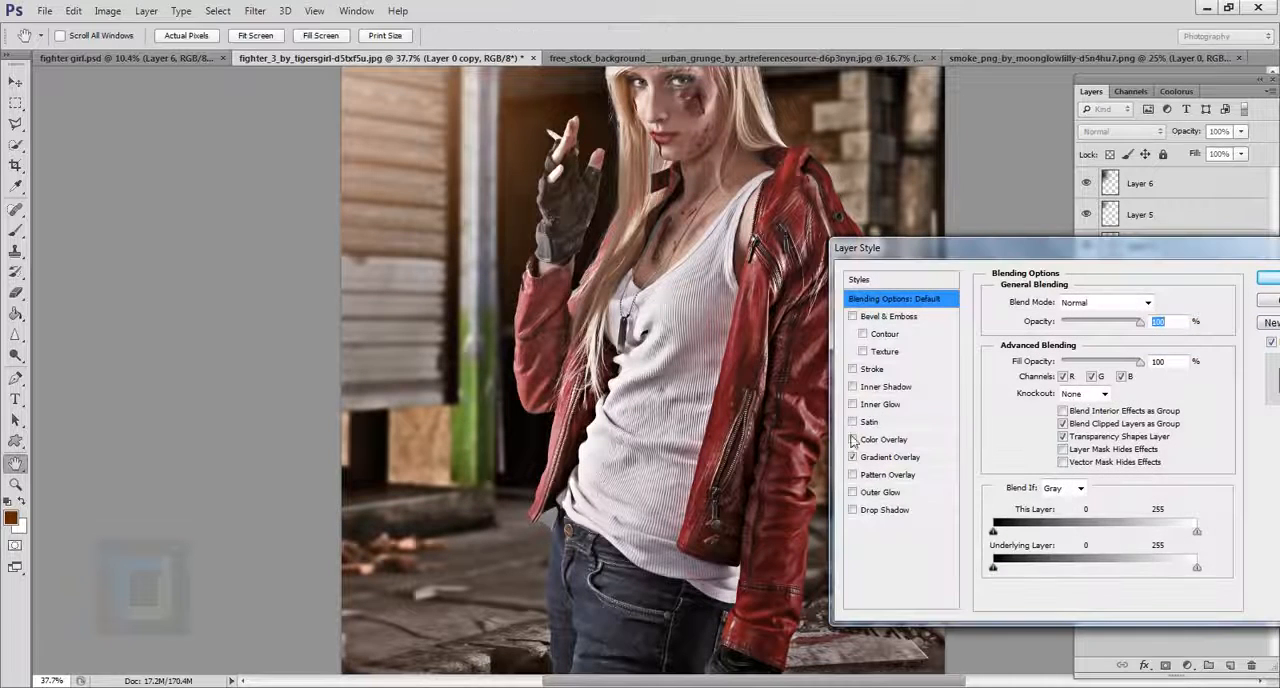
left_click(870, 388)
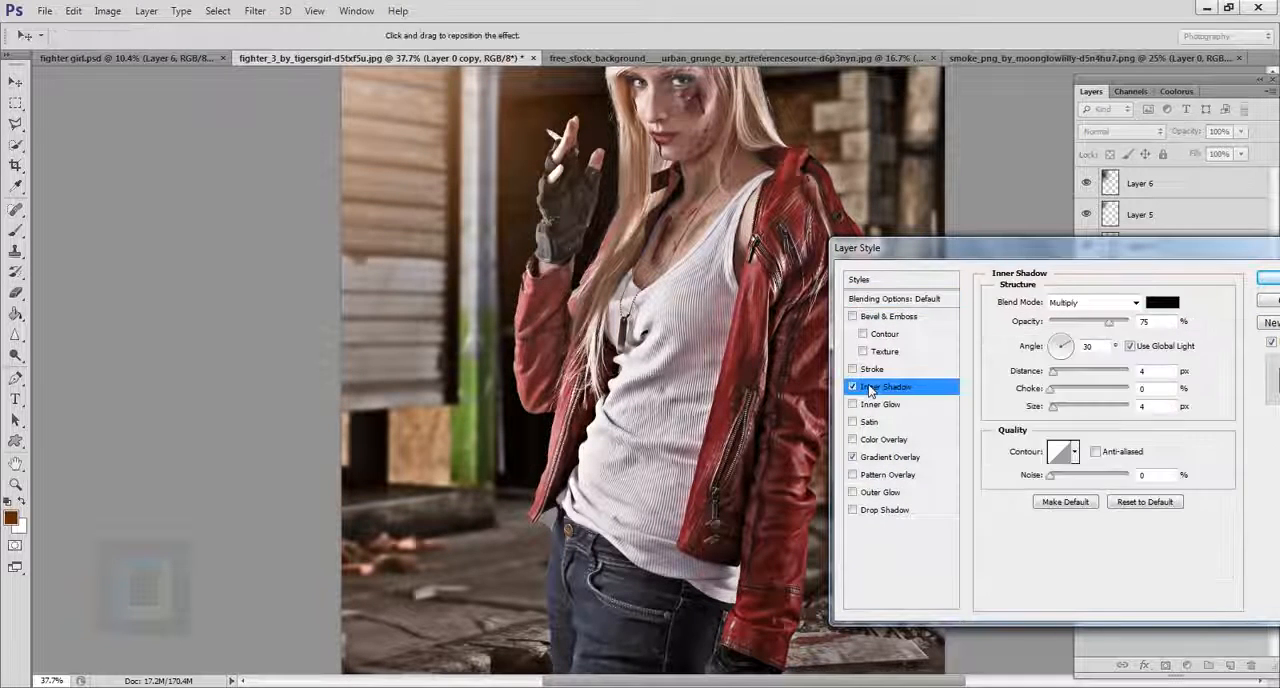
left_click_drag(525, 340, 533, 342)
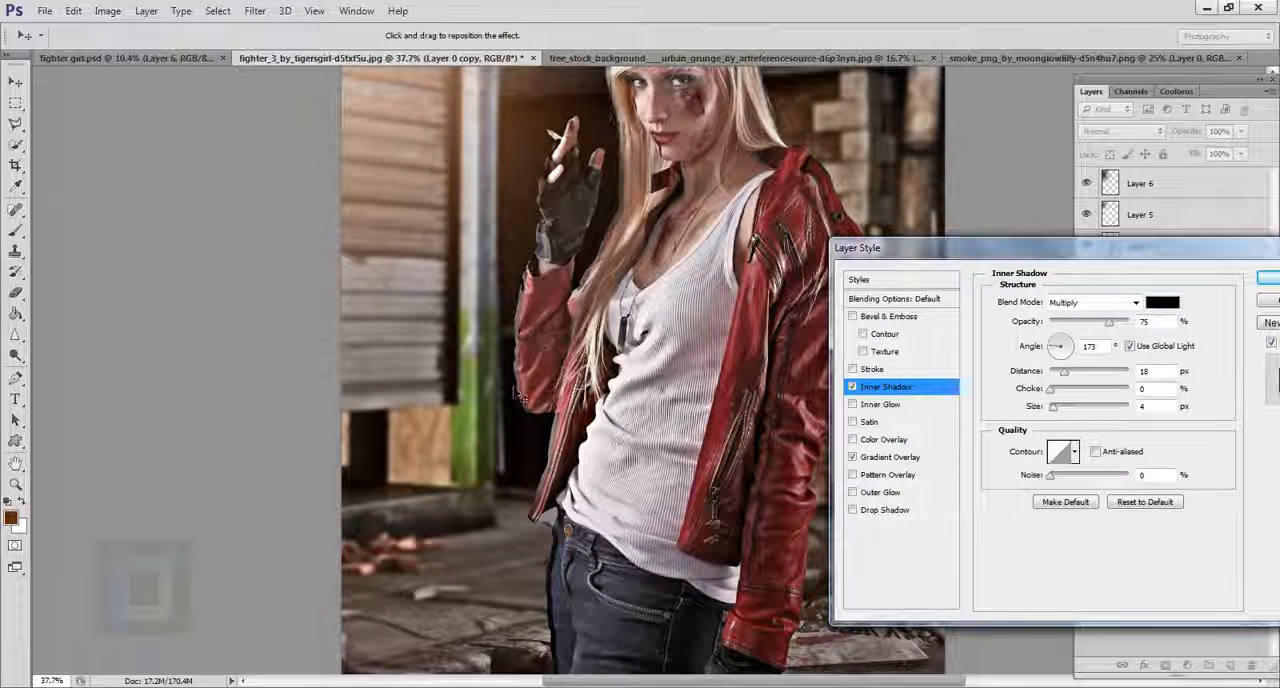
Set the Inner Shadow's blend mode to Color Dodge and its color to the orange-brown 5b3009.
left_click(1118, 303)
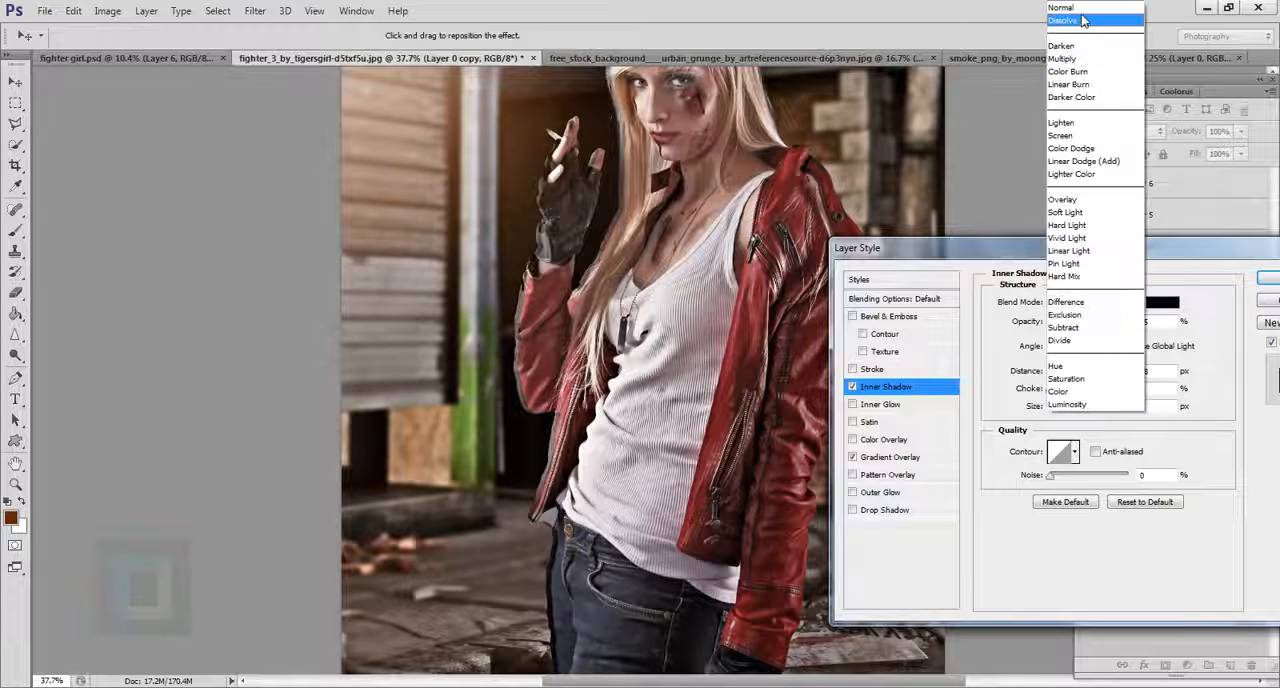
left_click(1072, 148)
left_click(1162, 302)
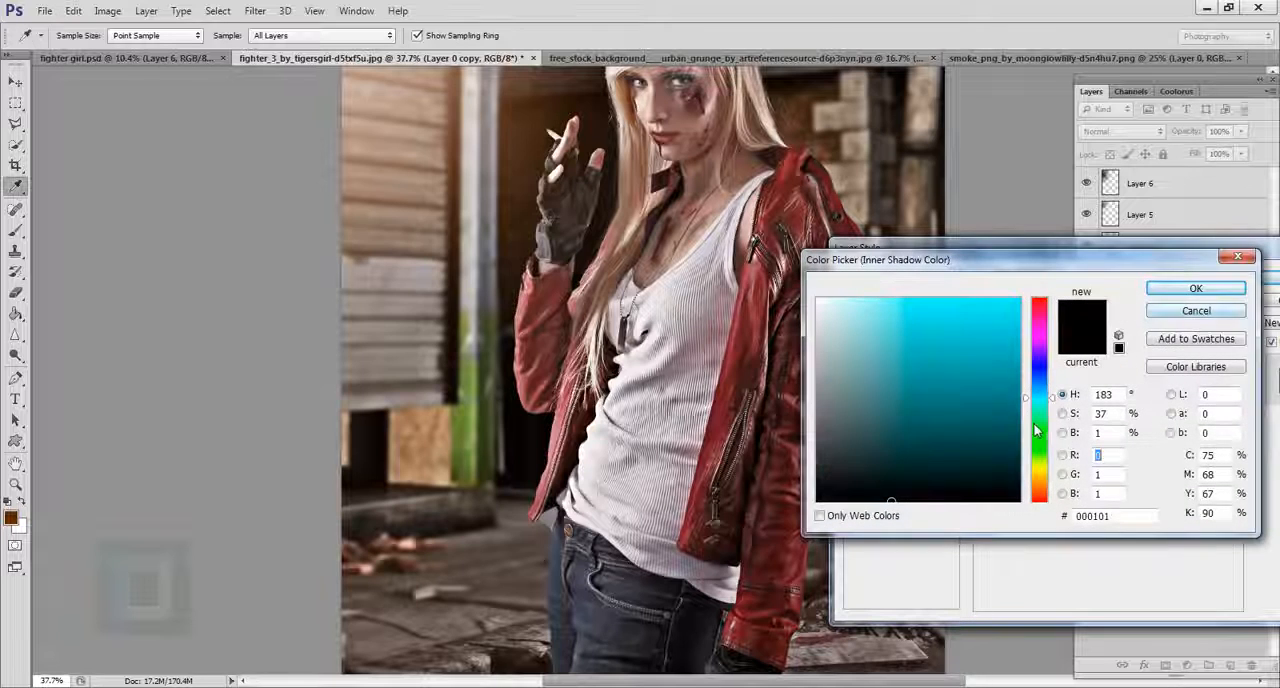
left_click_drag(1041, 481, 1041, 486)
left_click(1002, 462)
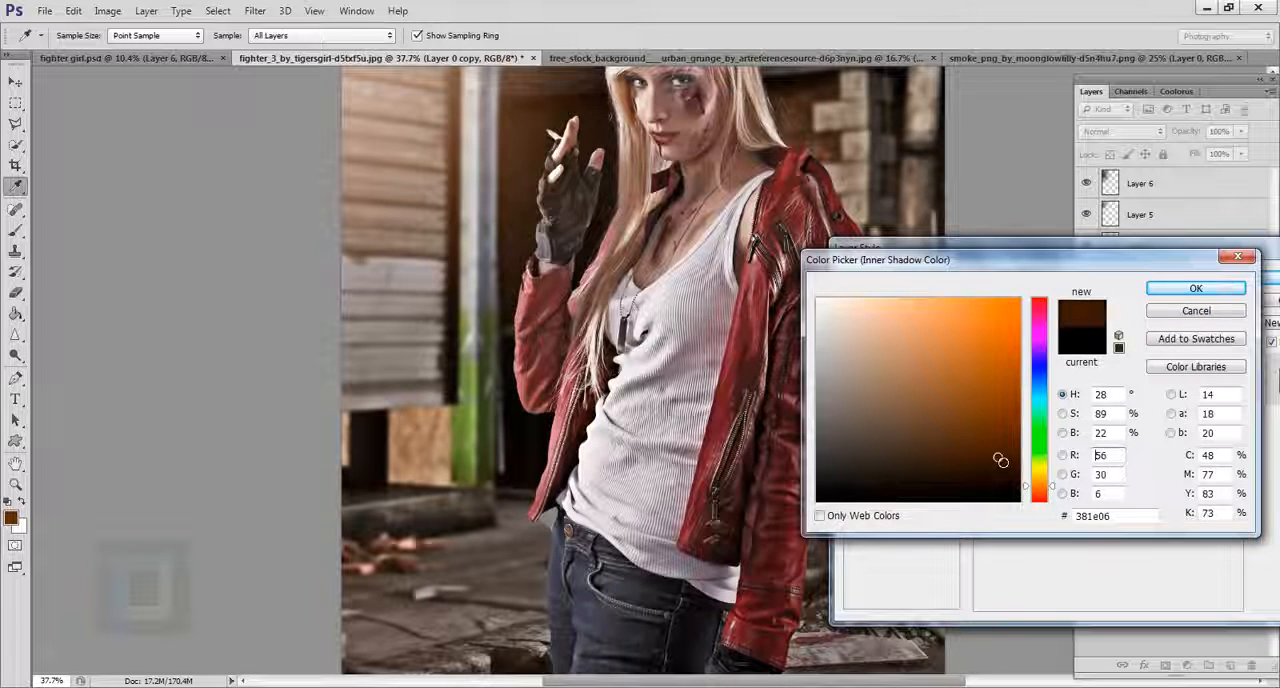
left_click(1006, 437)
left_click(1003, 432)
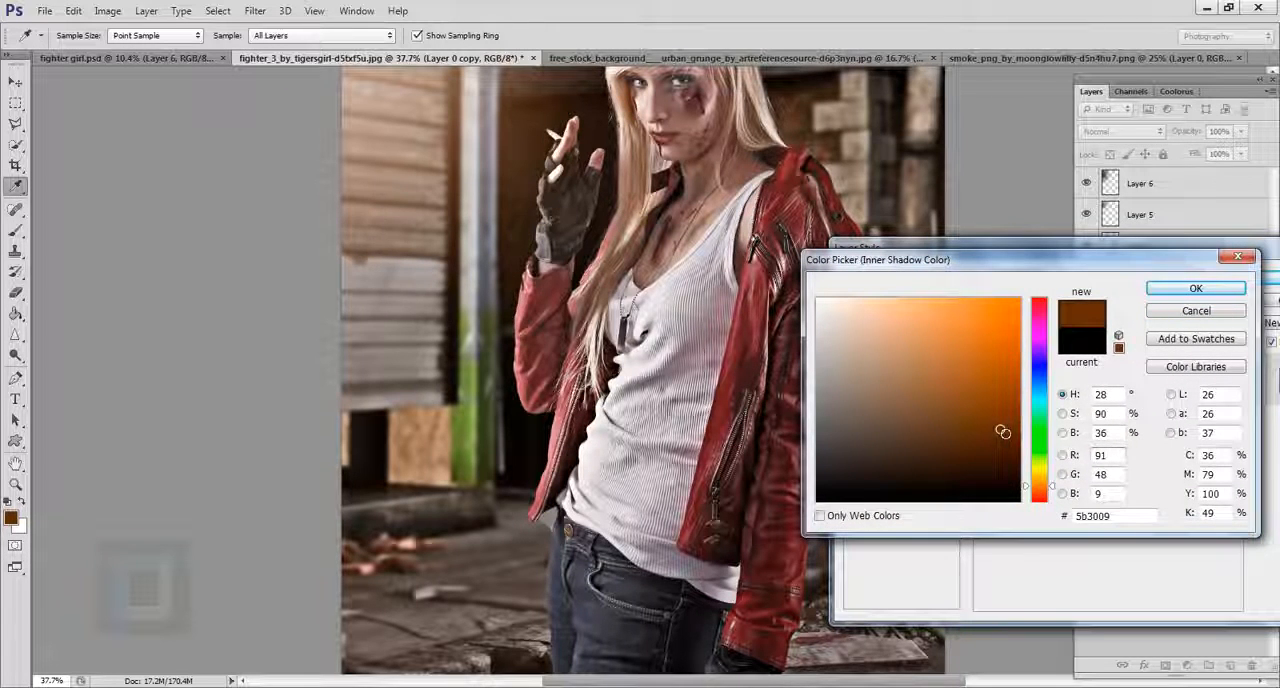
left_click(1168, 292)
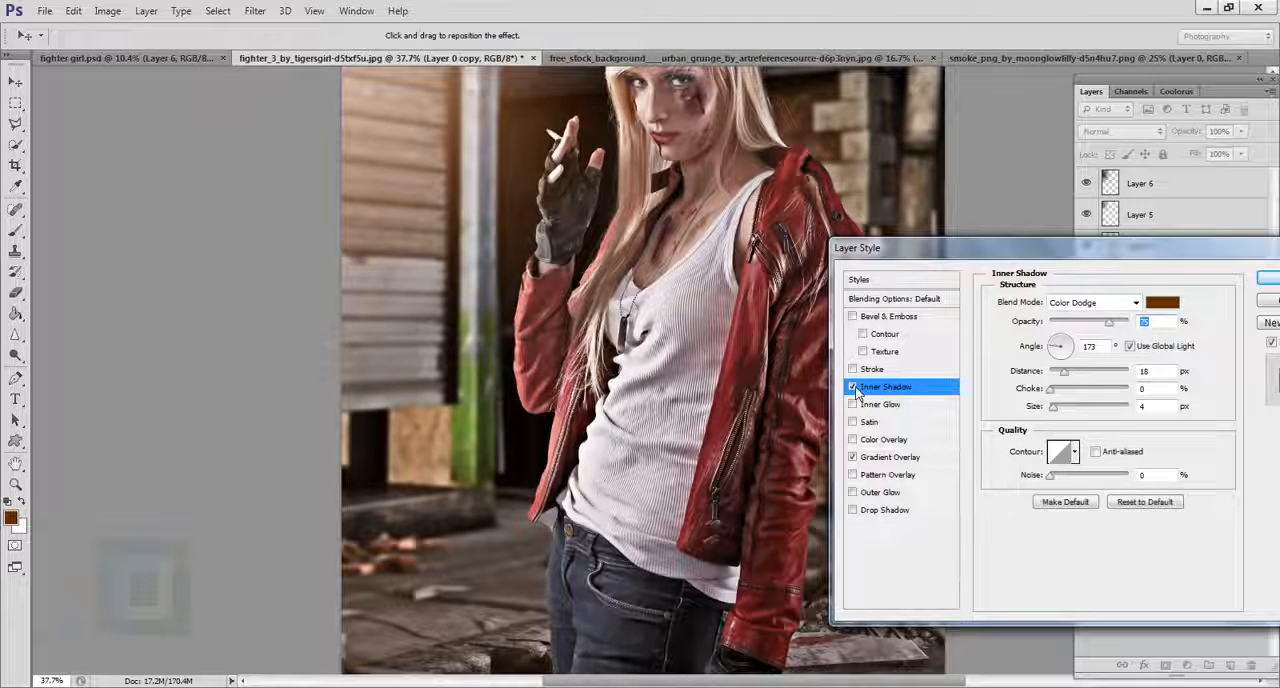
Compare the edges of the woman's sleeve and jacket with the Inner Shadow effect turned off and on.
left_click(852, 387)
left_click(852, 387)
scroll(631, 641, "up", 3)
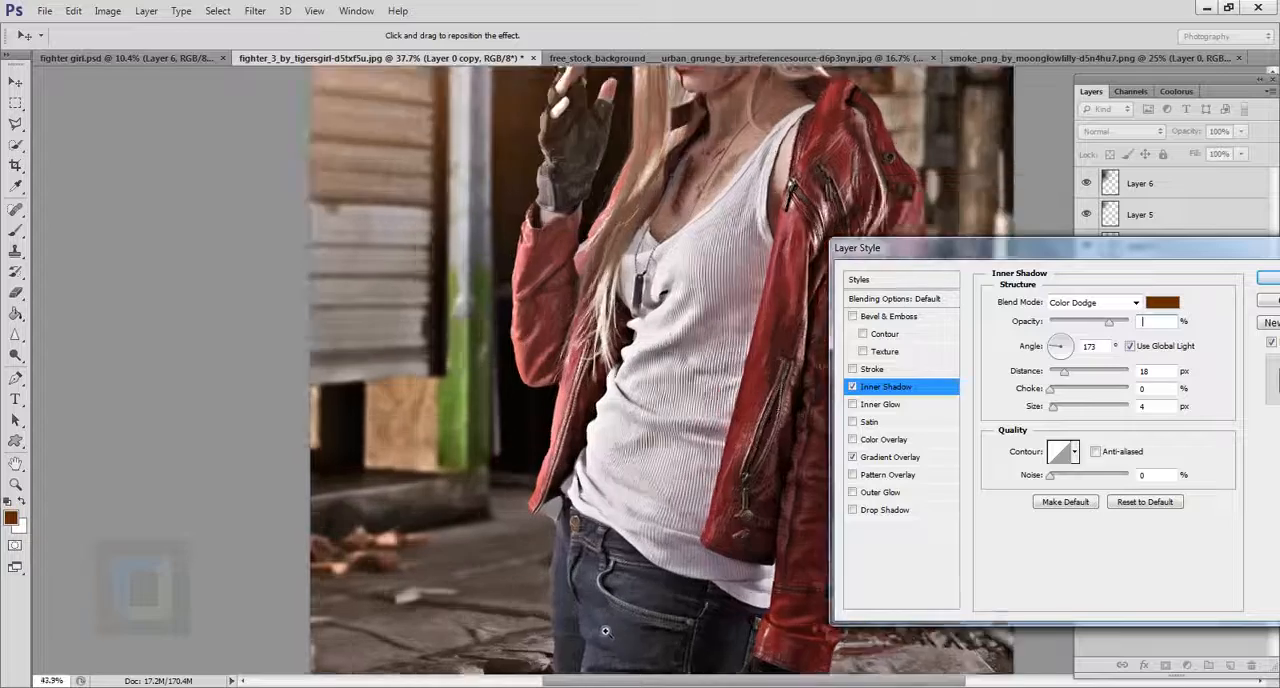
scroll(631, 641, "up", 5)
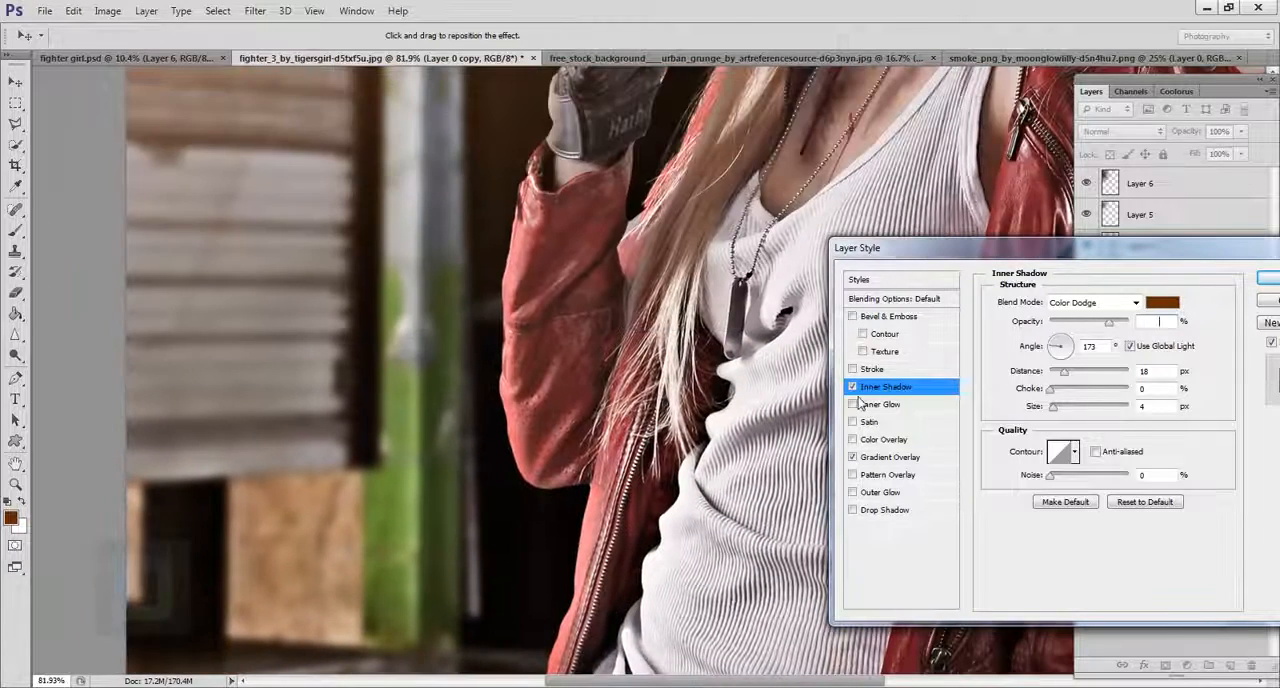
left_click(852, 388)
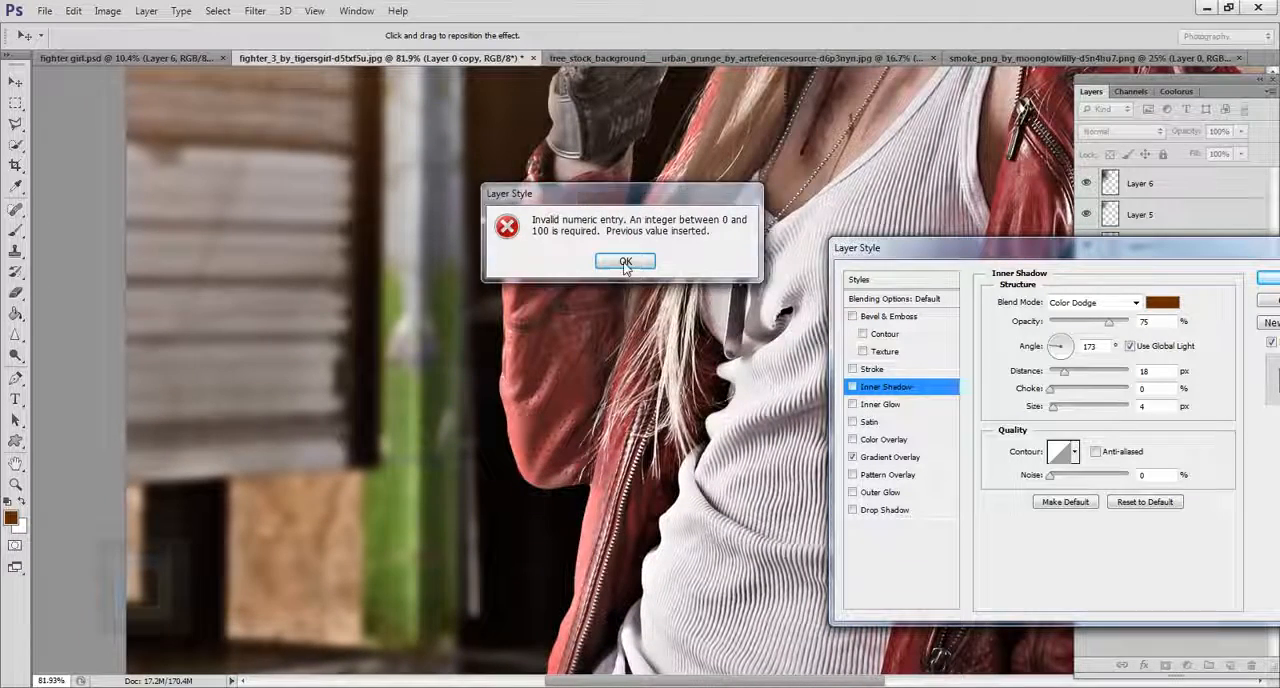
left_click(625, 262)
left_click(852, 388)
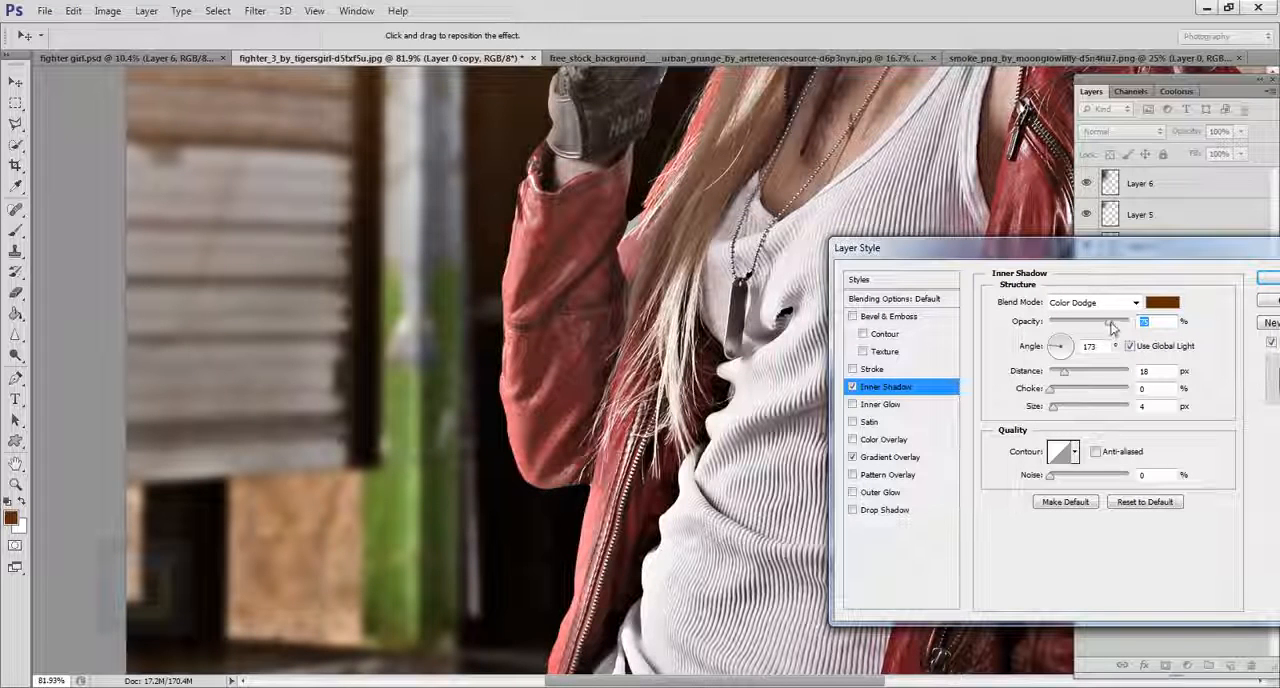
Raise the Inner Shadow's opacity to 100% and apply the layer style to Layer 0 copy.
left_click_drag(1108, 322, 1165, 327)
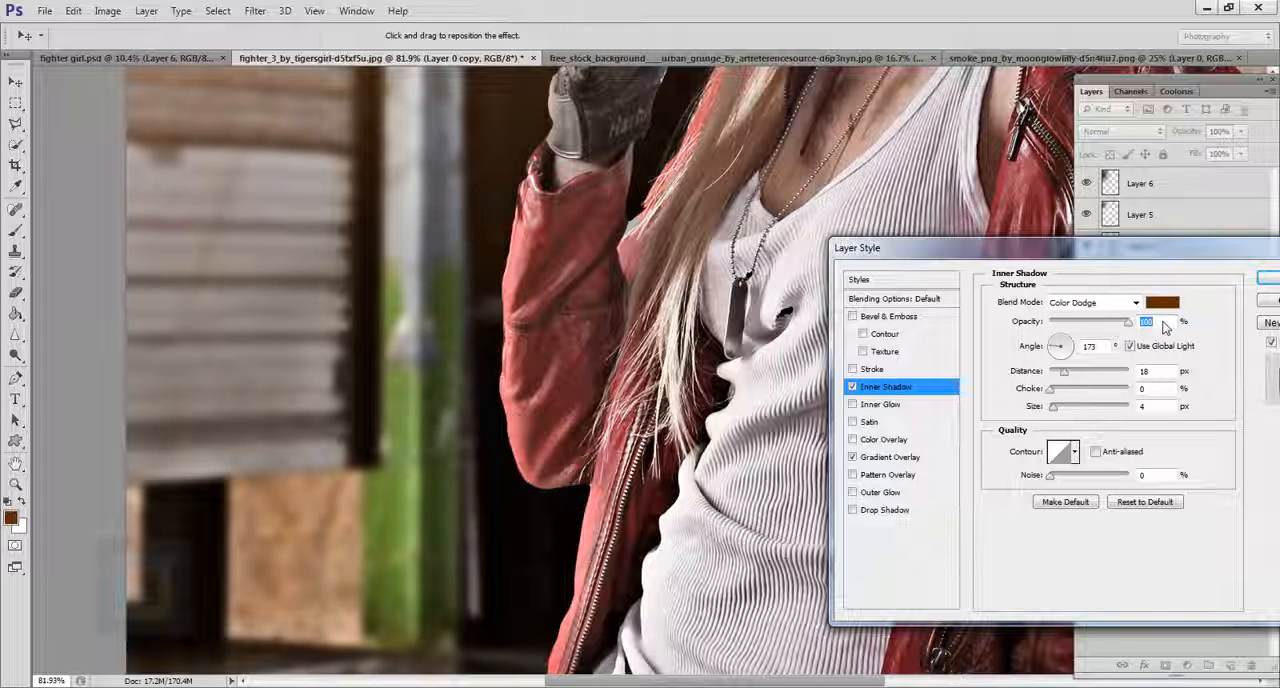
left_click(1268, 280)
key("ctrl+0")
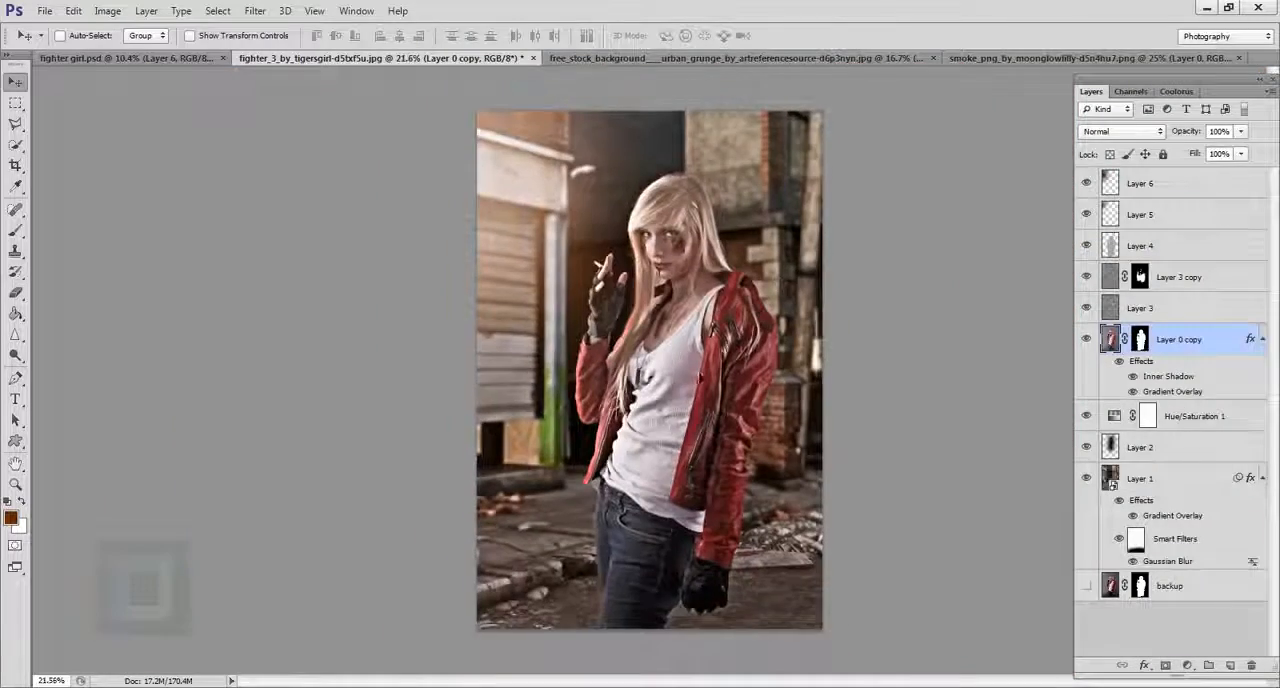
scroll(988, 364, "up", 5)
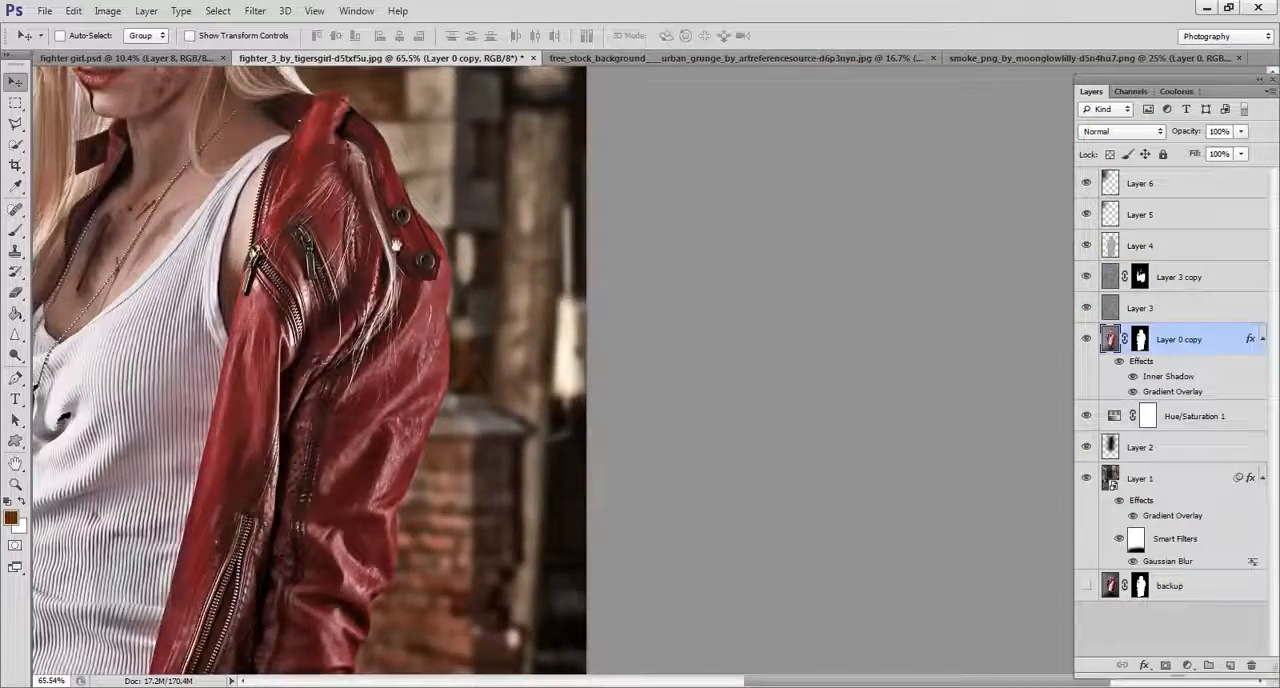
left_click_drag(397, 245, 855, 400)
left_click_drag(484, 251, 712, 344)
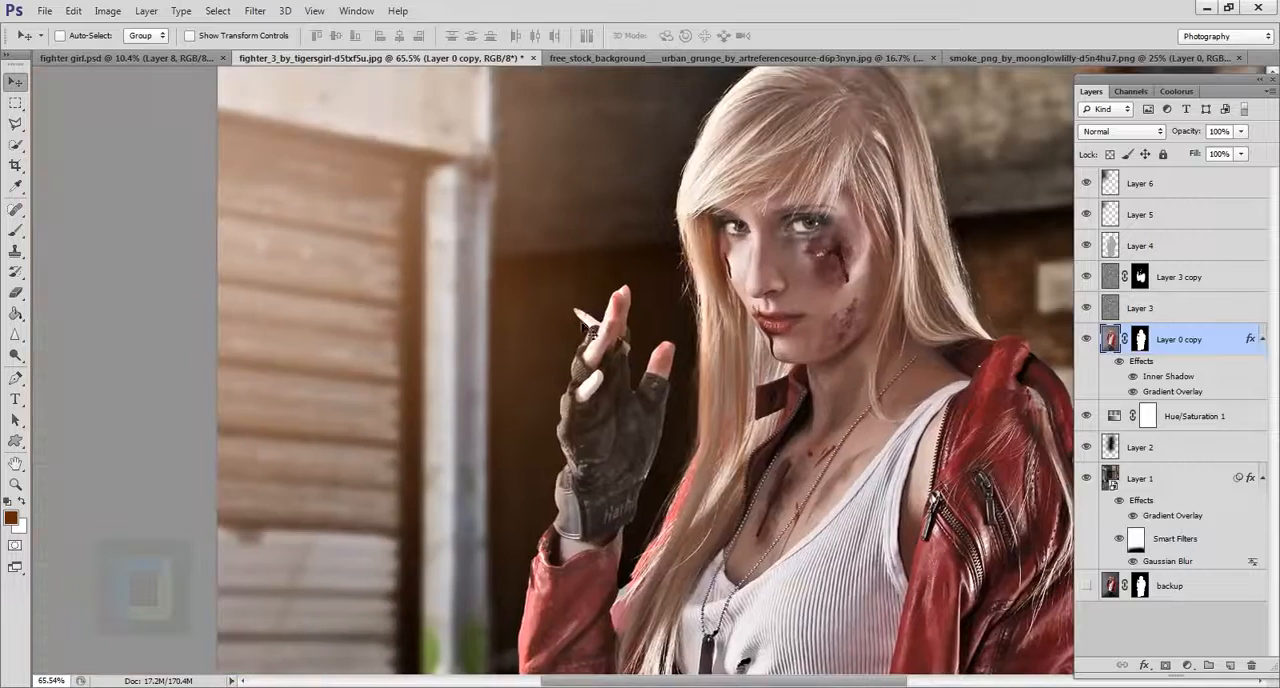
Create a new layer above Layer 6 and set the Brush's foreground color to the dark reddish brown 581d0d.
scroll(588, 326, "up", 3)
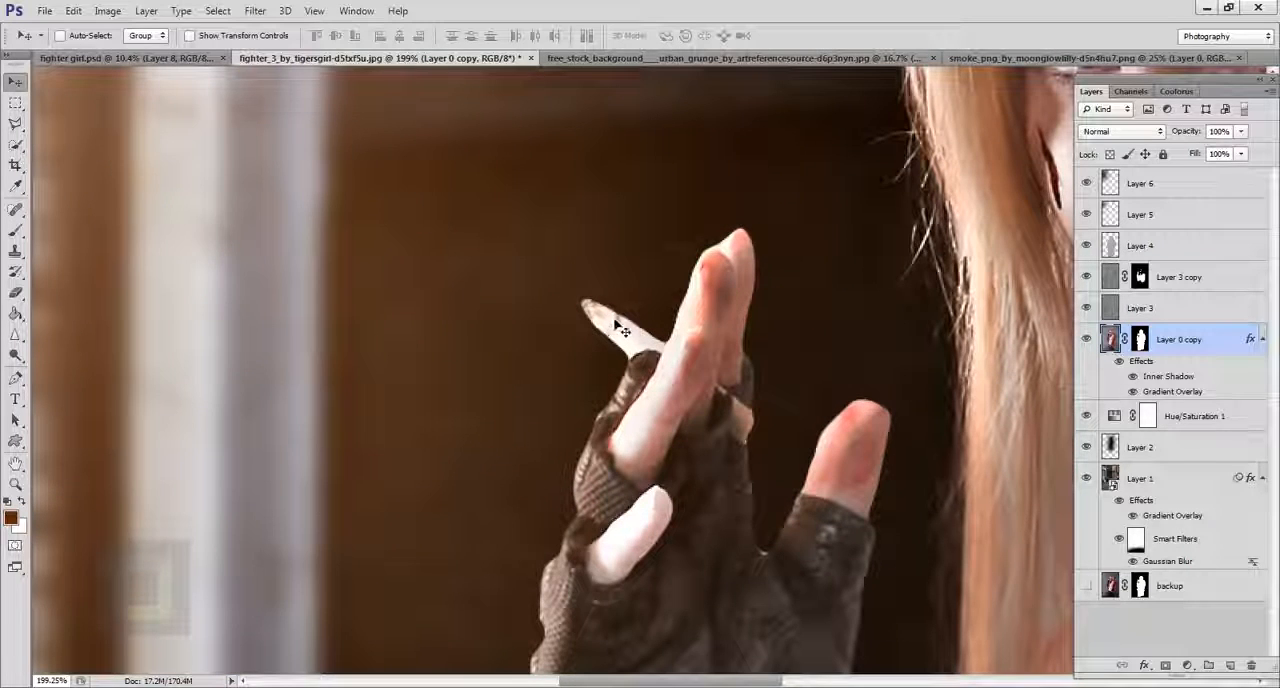
left_click(1192, 198)
scroll(1181, 198, "up", 1)
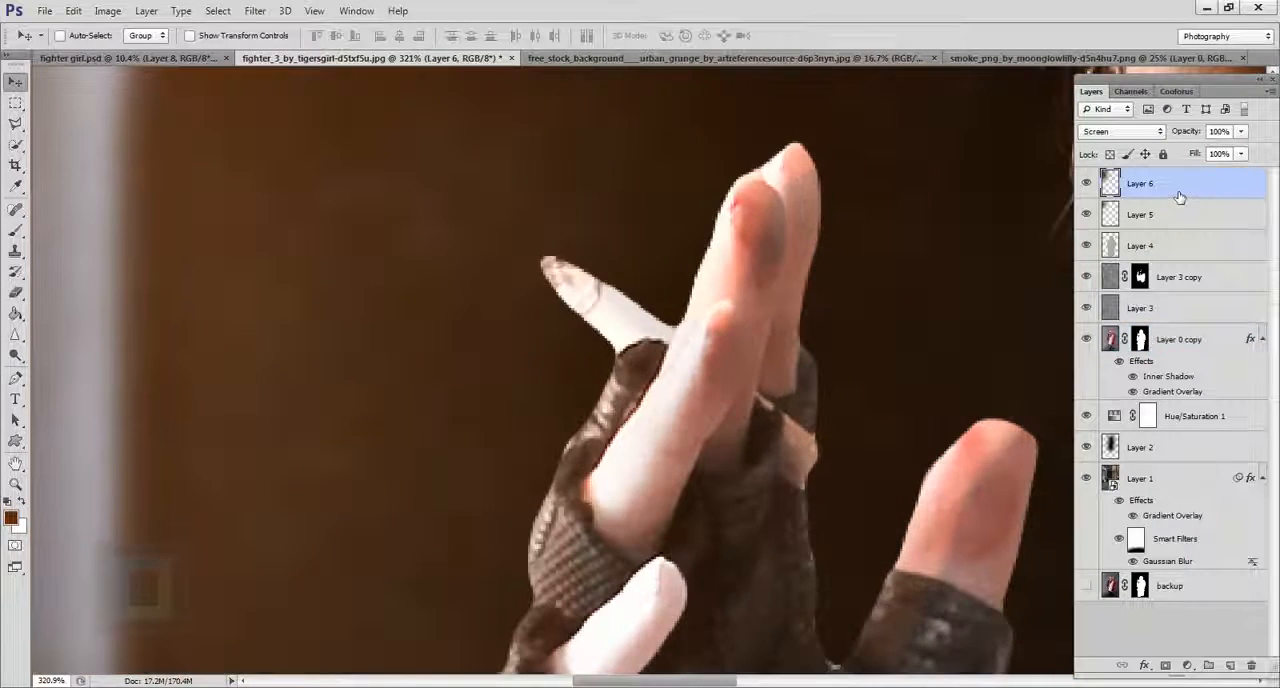
scroll(1181, 198, "down", 2)
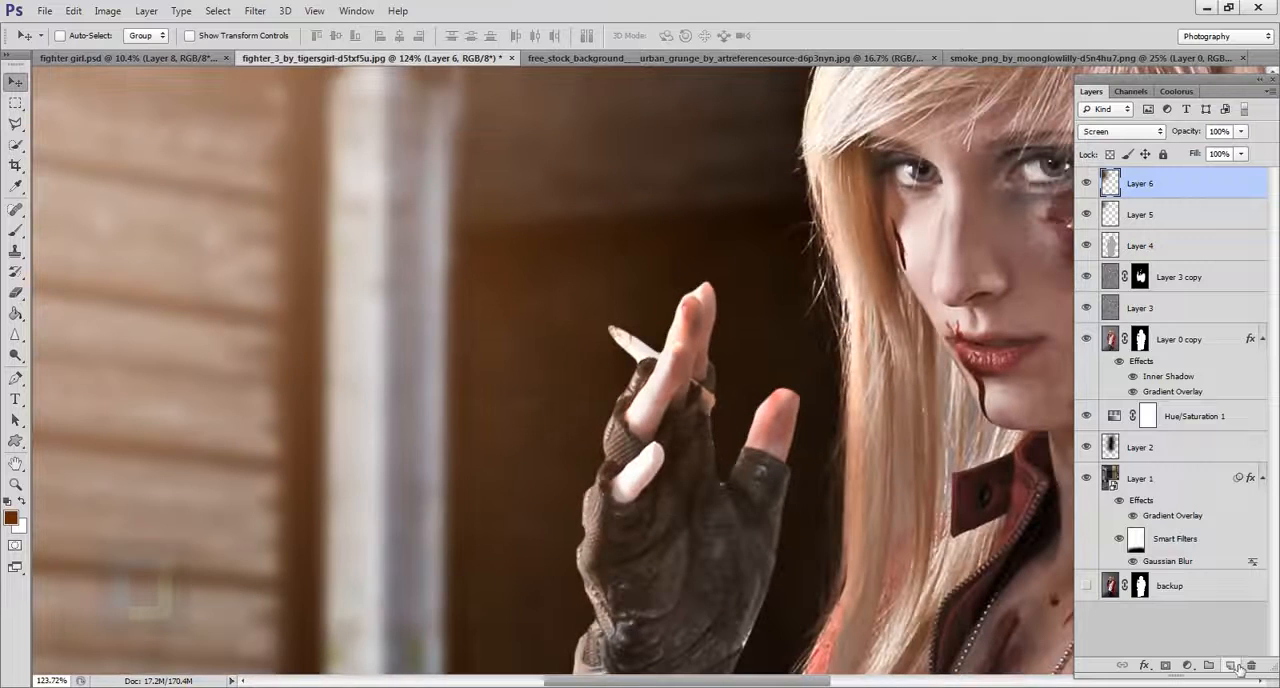
left_click(1236, 666)
left_click(15, 231)
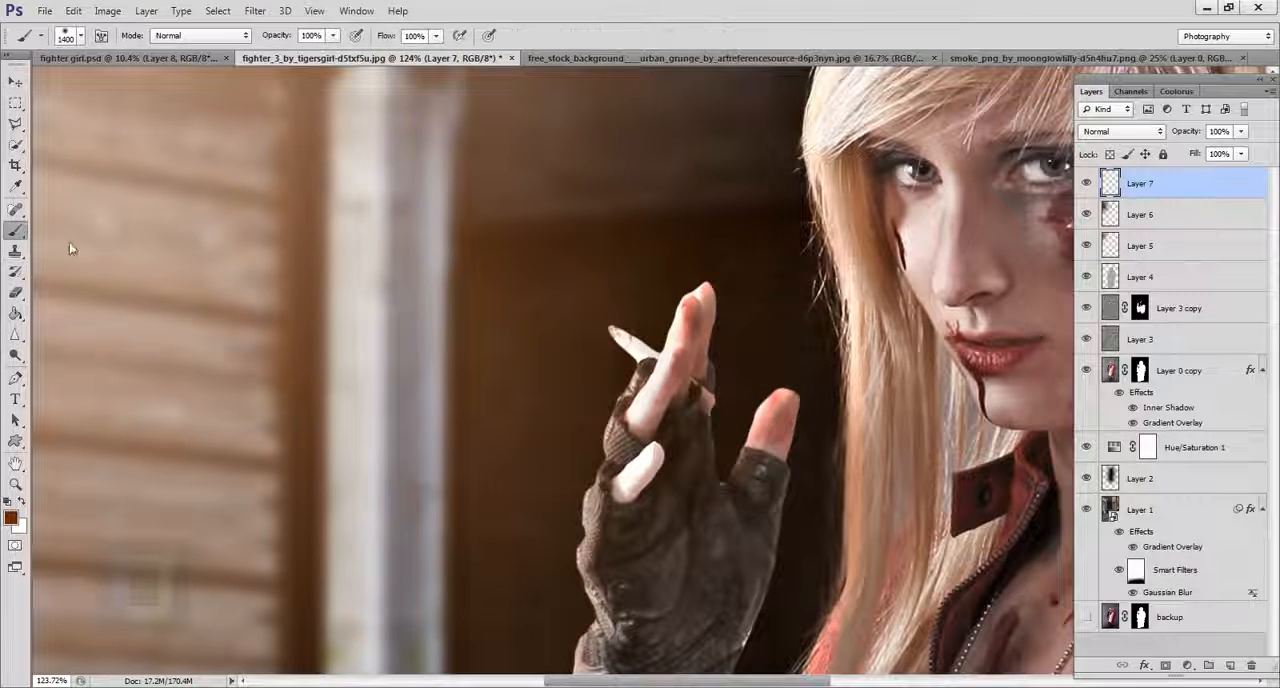
left_click(11, 517)
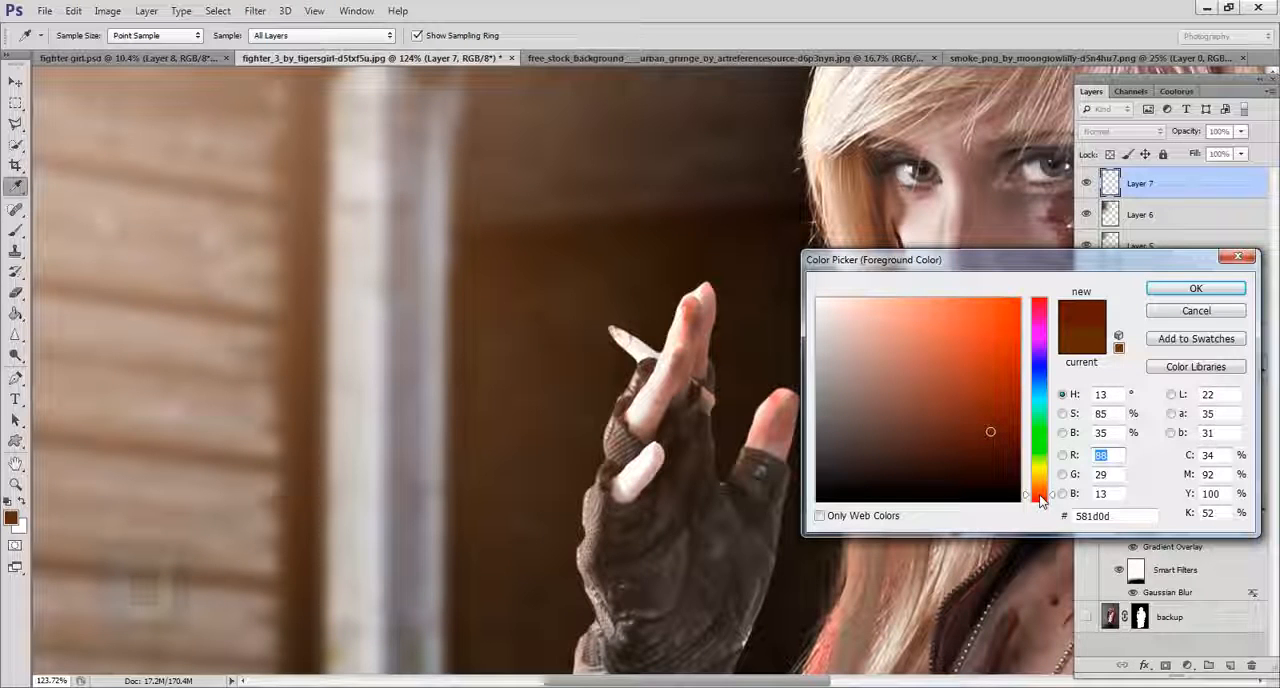
left_click(1214, 290)
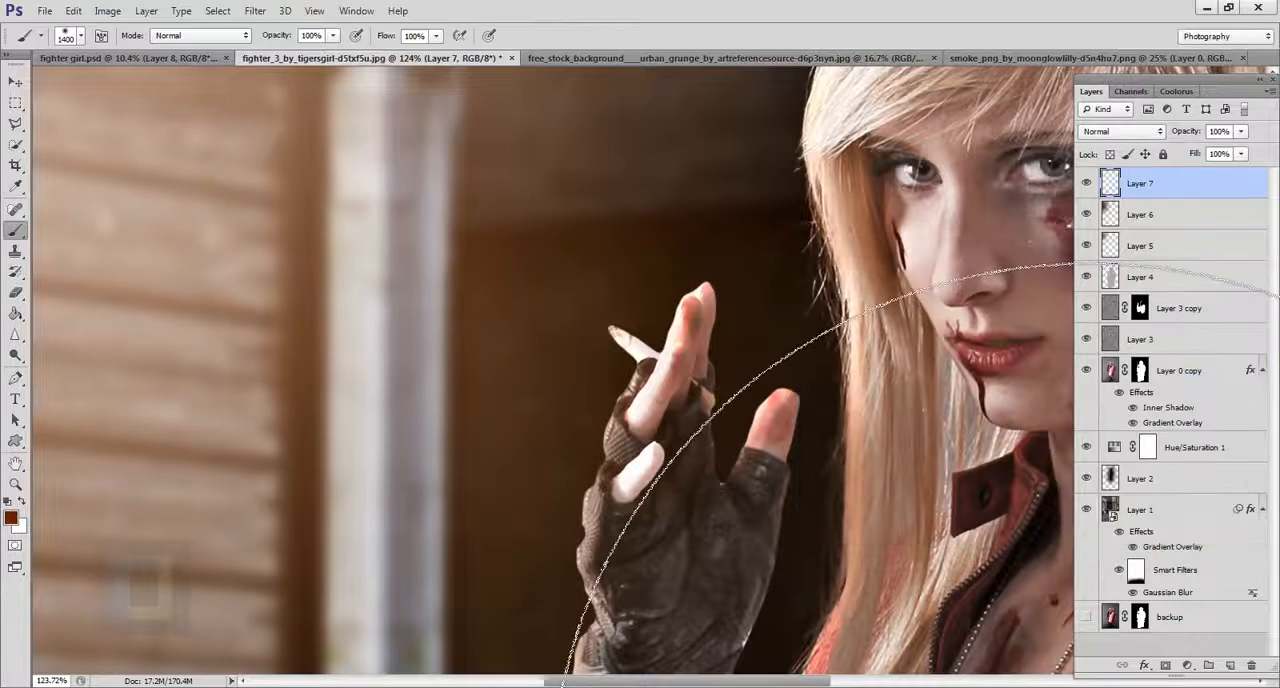
Shrink the brush to 9 px and paint the tip of the cigarette dark red on Layer 7.
key("bracketleft")
key("bracketleft")
key("bracketleft")
key("bracketleft")
key("bracketleft")
key("bracketleft")
key("bracketleft")
key("bracketleft")
key("bracketleft")
key("bracketleft")
key("bracketleft")
key("bracketleft")
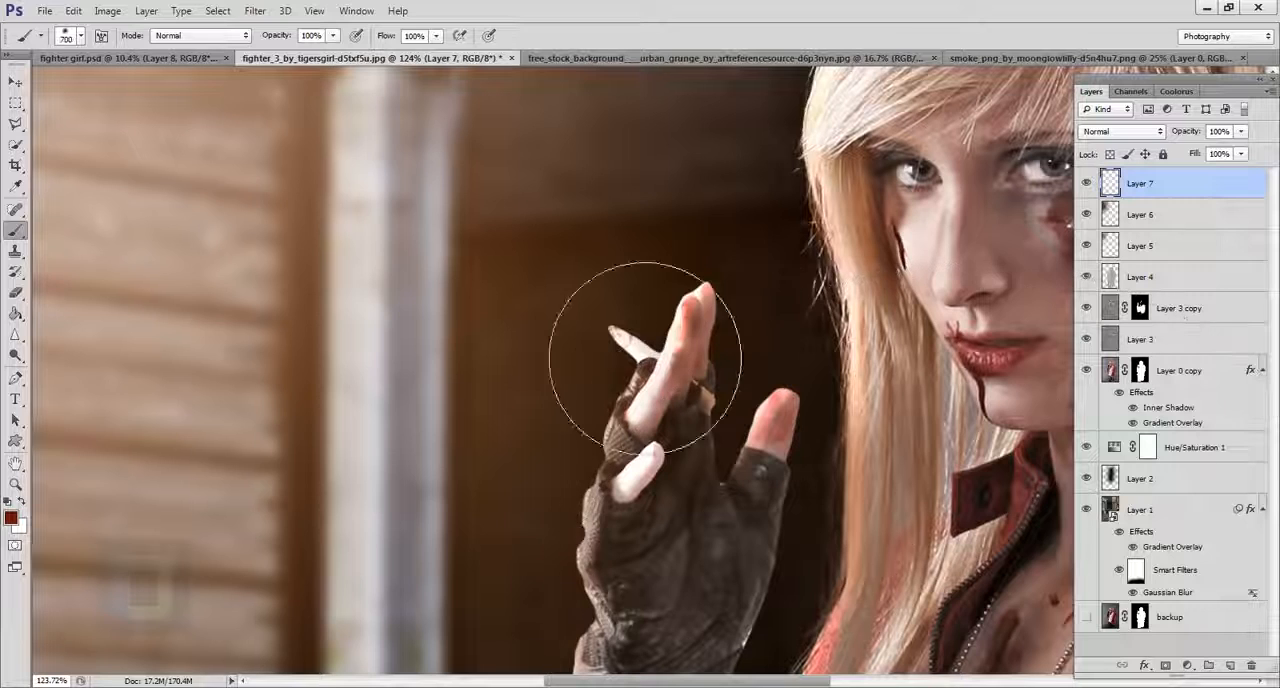
key("bracketleft")
key("bracketleft")
key("bracketleft")
key("bracketleft")
key("bracketleft")
key("bracketleft")
key("bracketleft")
key("bracketleft")
key("bracketleft")
key("bracketleft")
key("bracketleft")
key("bracketleft")
scroll(619, 342, "up", 6)
key("bracketleft")
key("bracketleft")
key("bracketleft")
key("bracketleft")
key("bracketleft")
key("bracketleft")
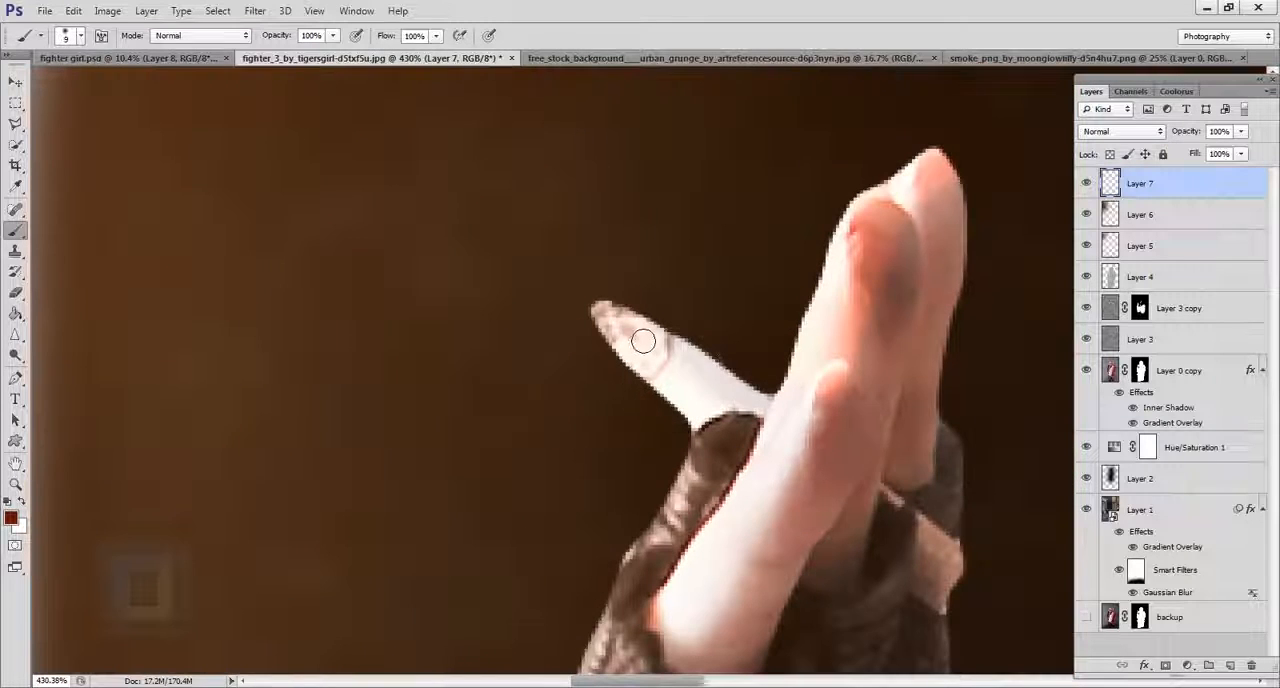
mouse_move(643, 342)
left_mouse_down()
mouse_move(608, 318)
mouse_move(651, 363)
mouse_move(660, 335)
mouse_move(655, 350)
mouse_move(624, 322)
left_mouse_up()
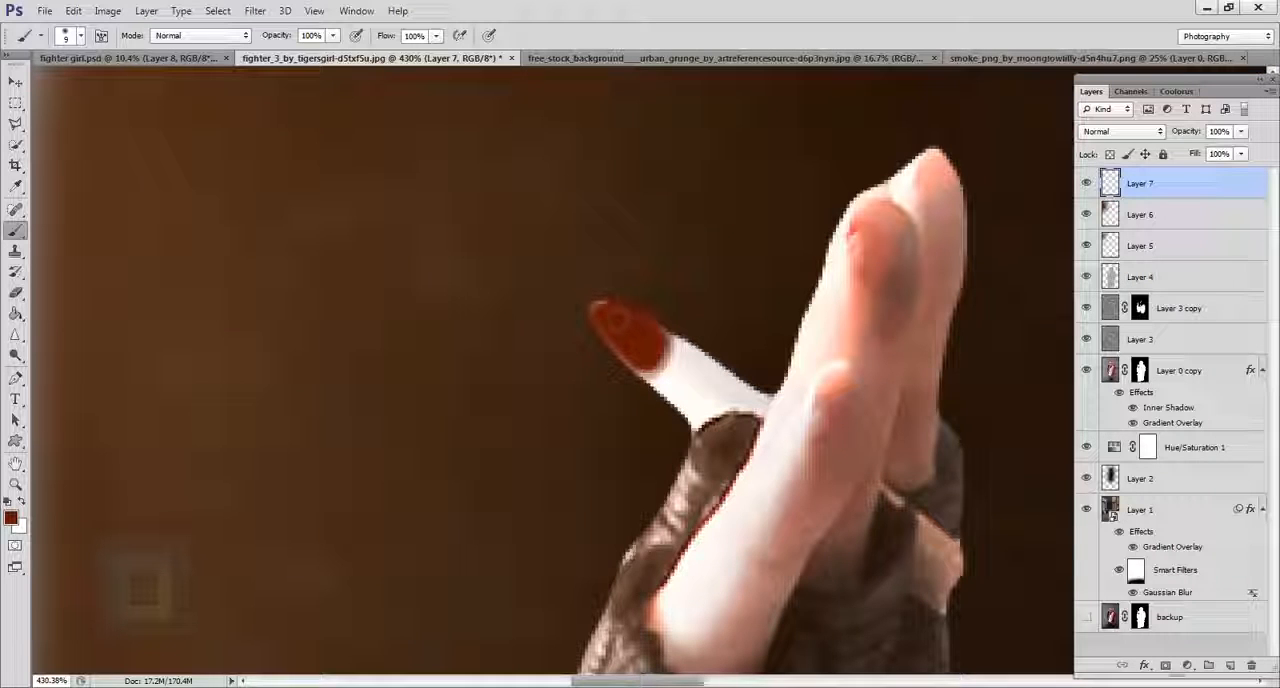
left_click_drag(655, 381, 672, 347)
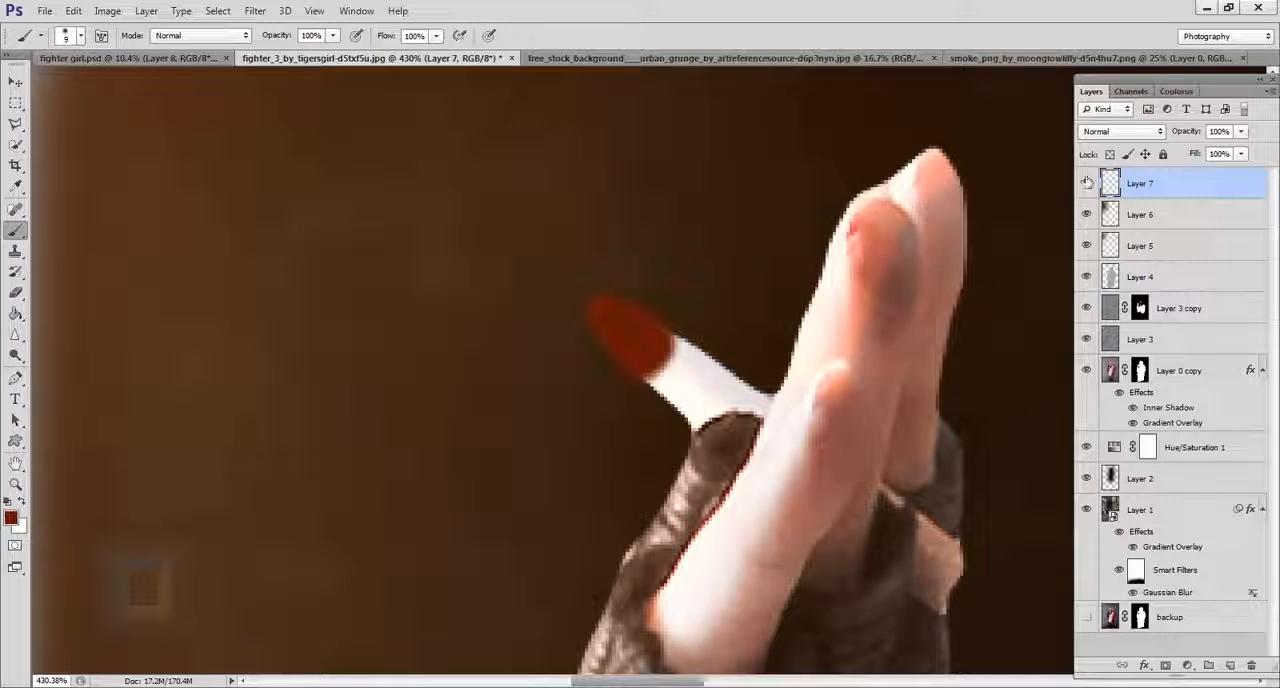
Set Layer 7's blend mode to Vivid Light and compare the cigarette tip with the layer hidden and shown.
left_click(1115, 131)
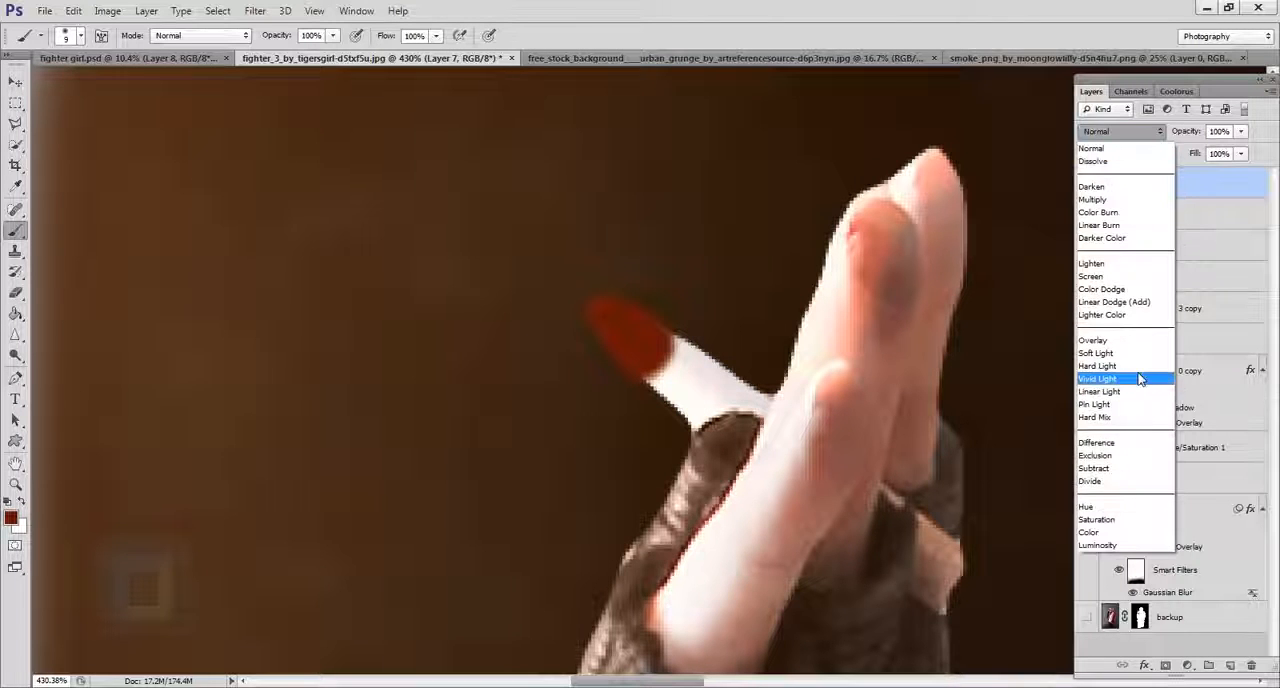
left_click(1140, 380)
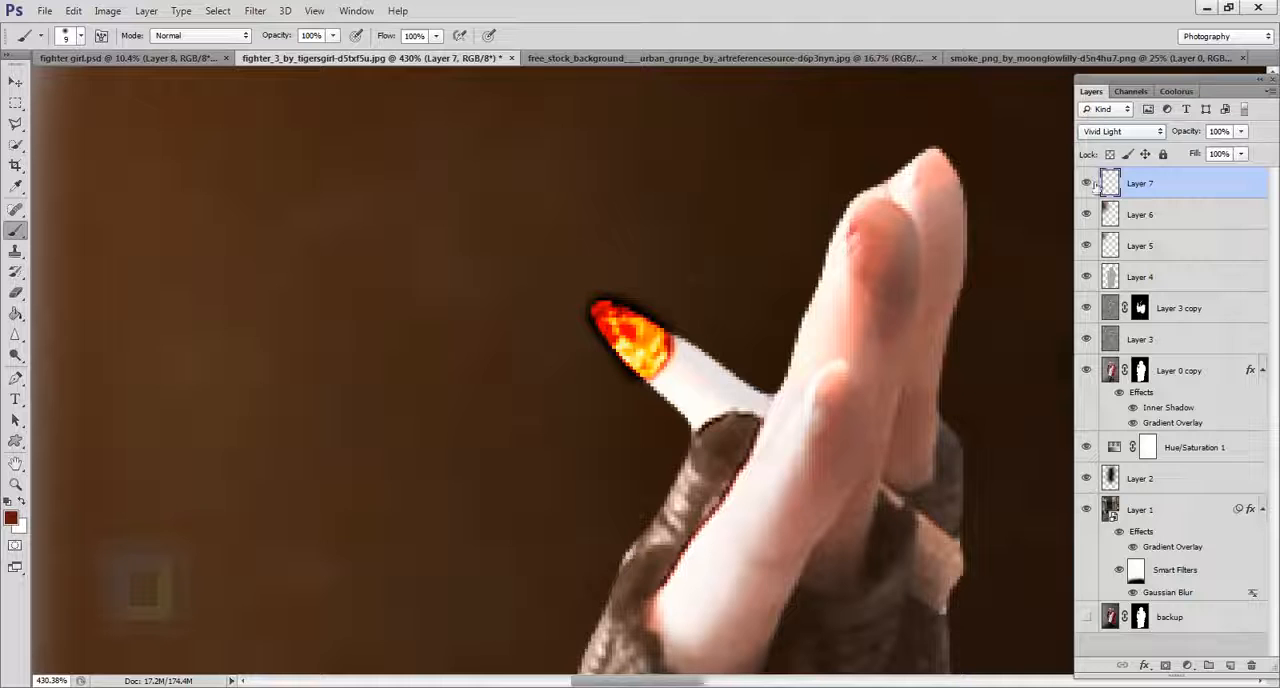
left_click(1091, 184)
left_click(1091, 184)
left_click(1088, 184)
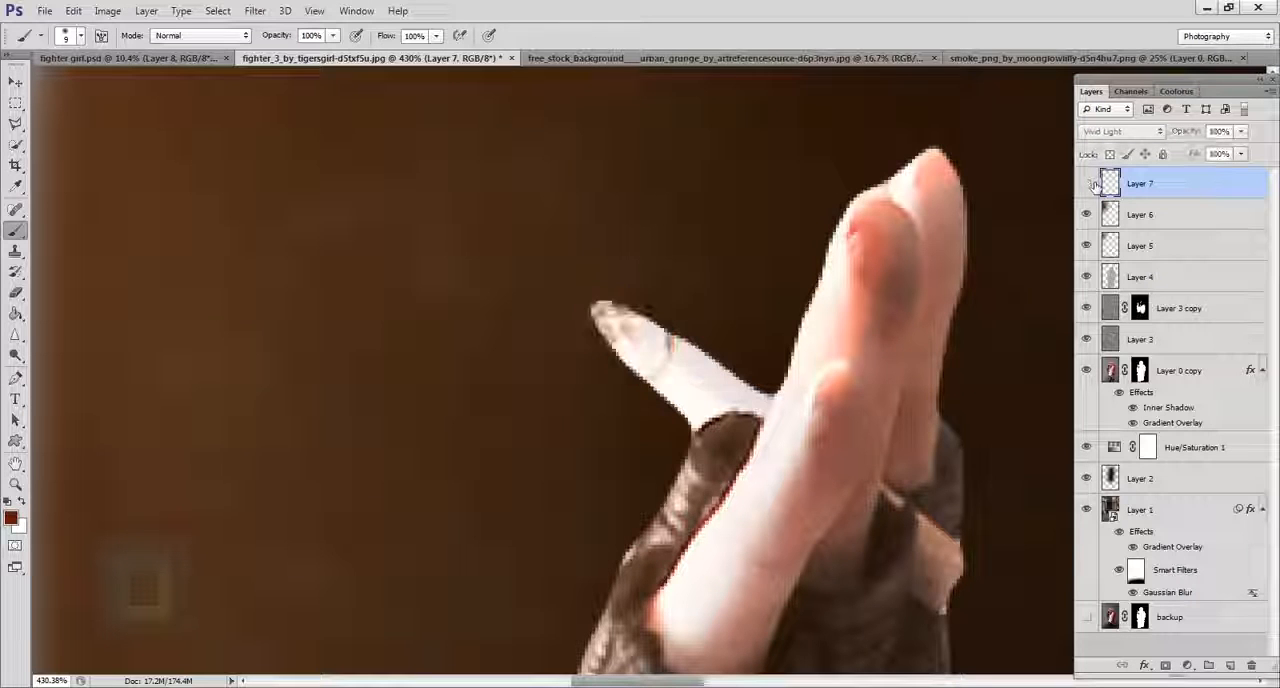
left_click(1088, 184)
Apply a Gaussian Blur with a radius of 4.5 pixels to the painted ember on Layer 7.
left_click(255, 10)
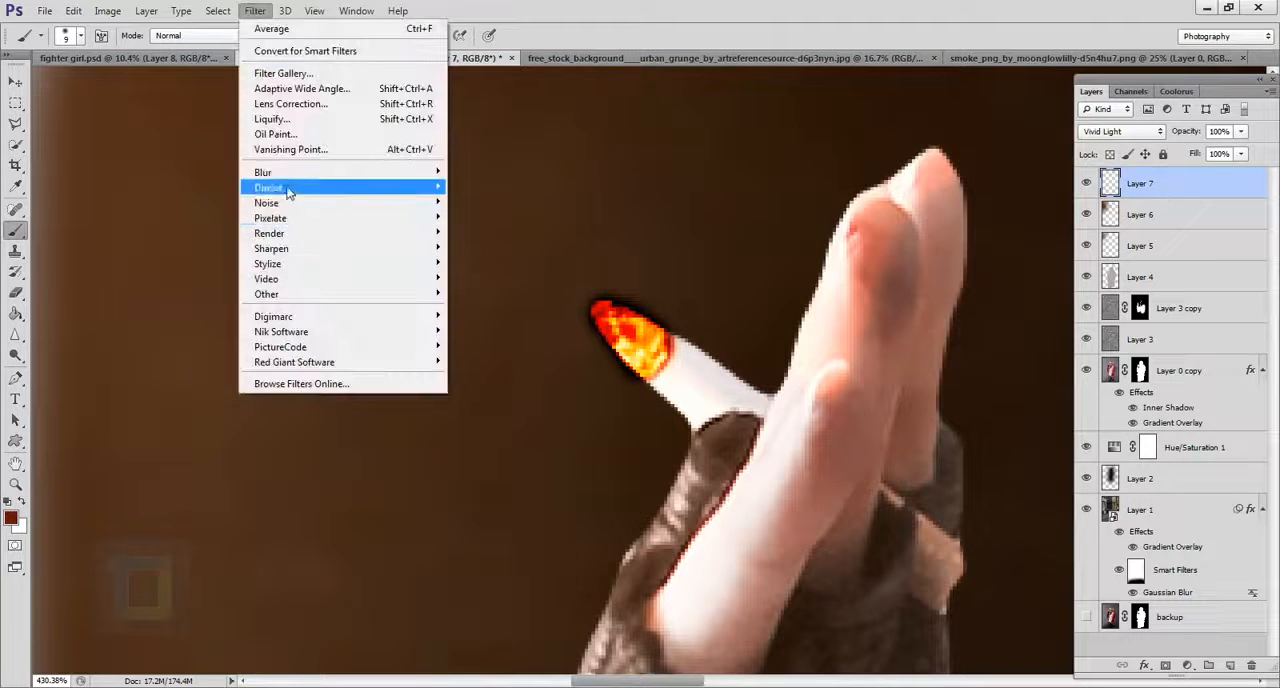
mouse_move(400, 172)
left_click(526, 290)
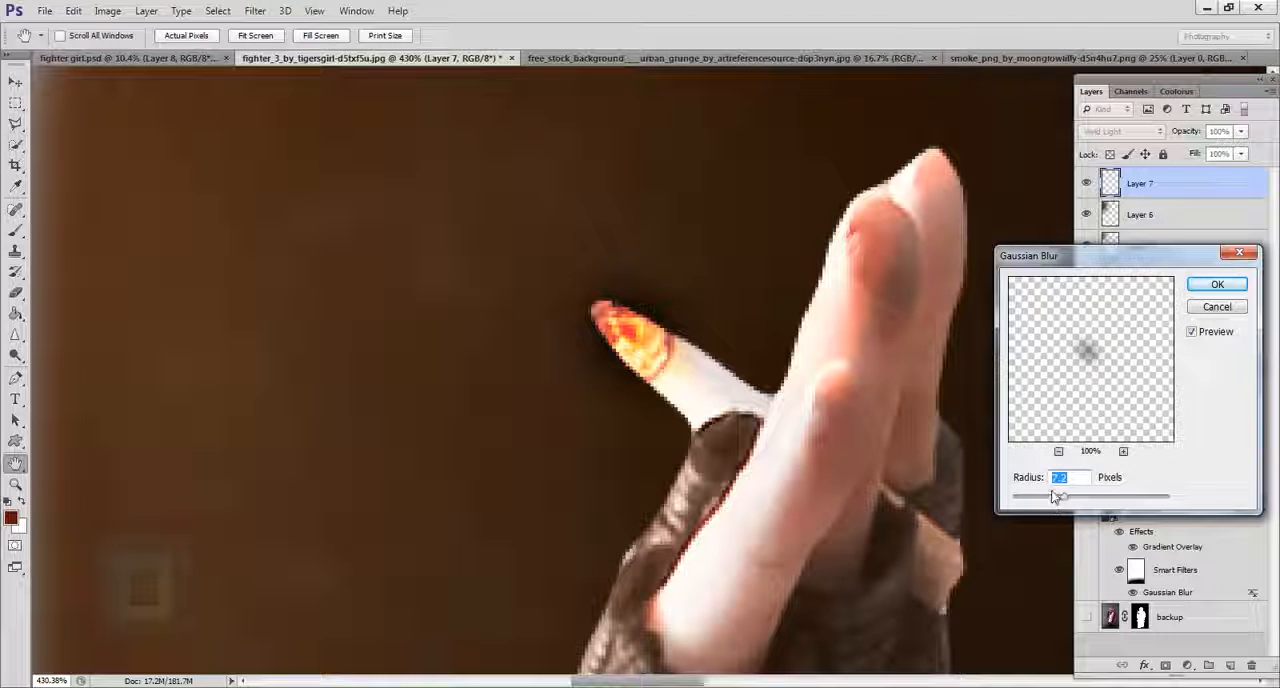
left_click_drag(1043, 500, 1054, 503)
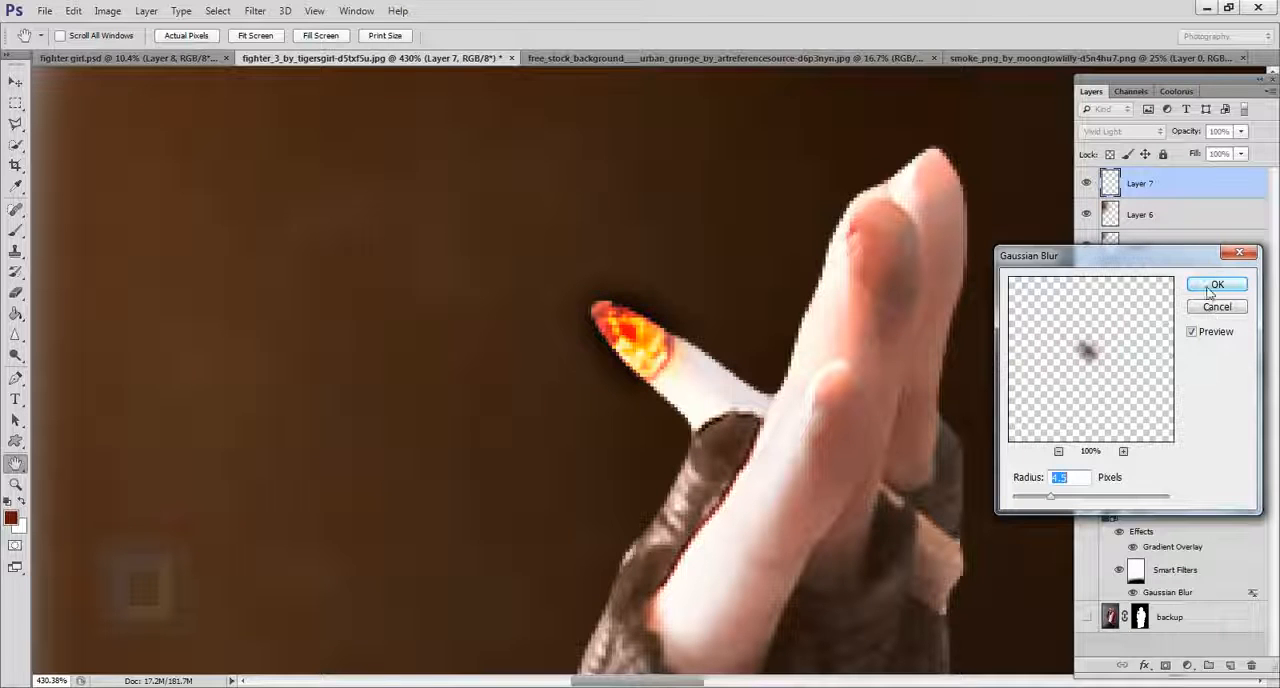
left_click(1216, 285)
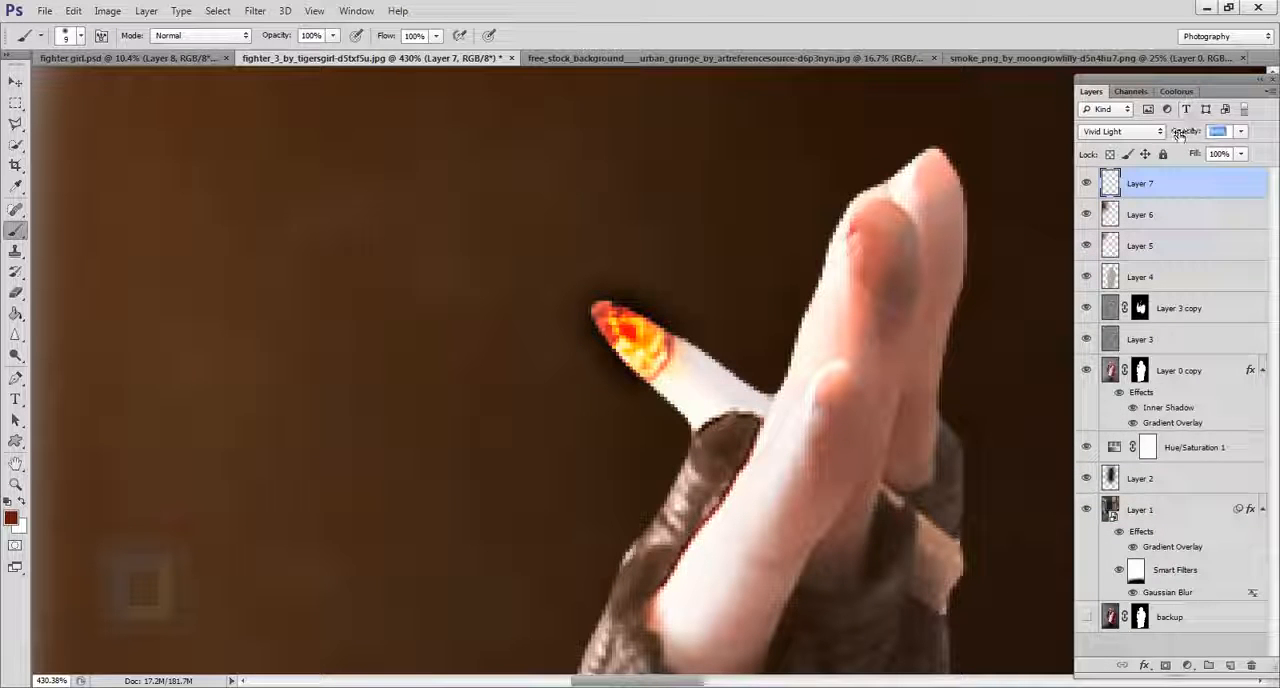
Lower Layer 7's opacity to 84% and check the glowing tip against the whole image.
left_click_drag(1179, 135, 1183, 135)
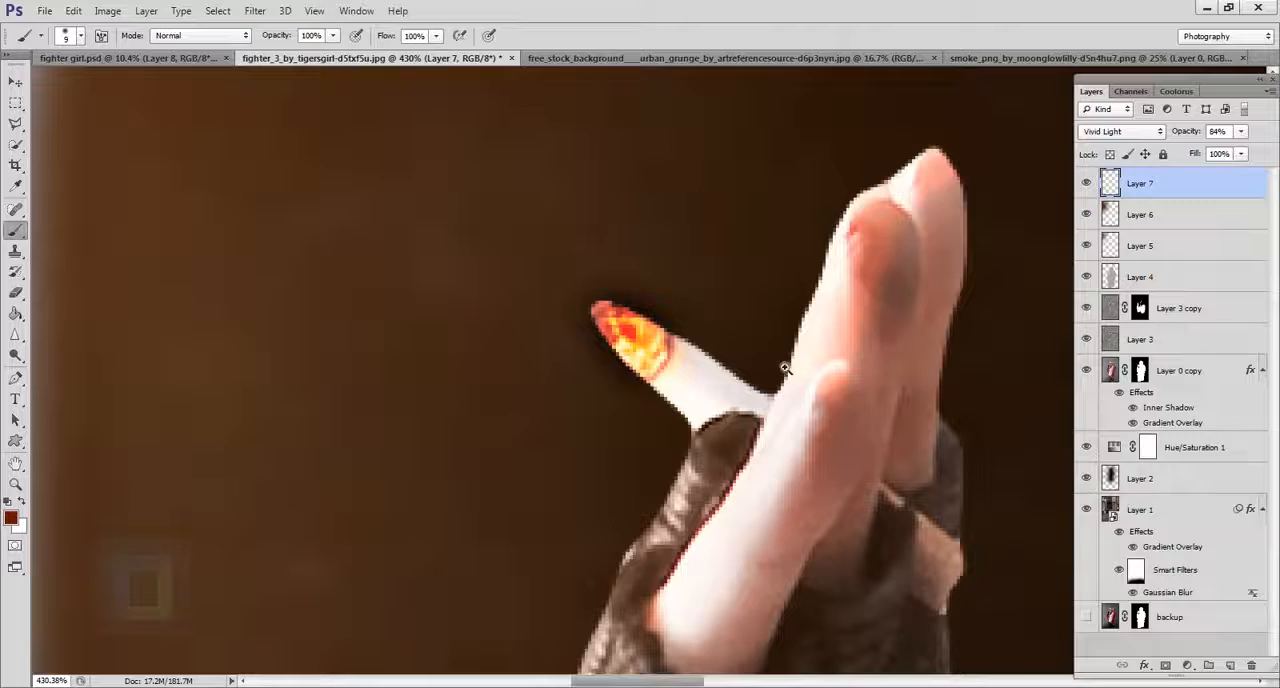
left_click_drag(785, 368, 566, 297)
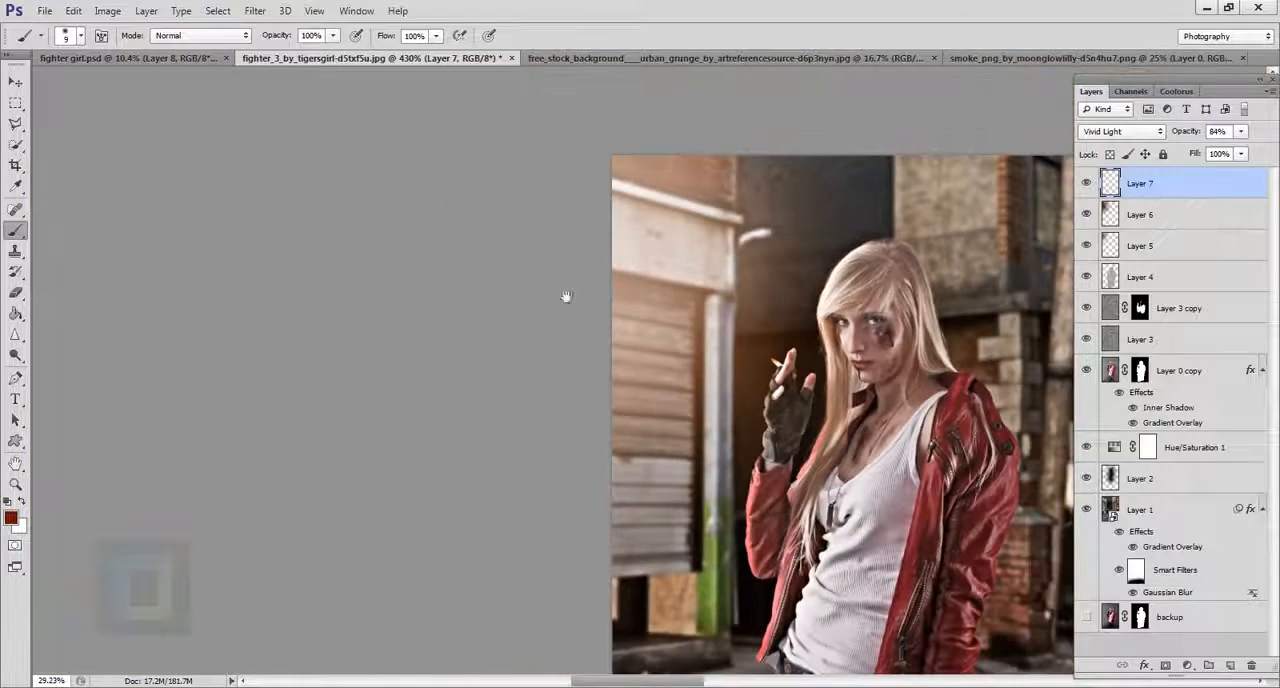
left_click_drag(804, 420, 660, 325)
mouse_move(714, 362)
left_mouse_down()
mouse_move(668, 364)
mouse_move(700, 364)
left_mouse_up()
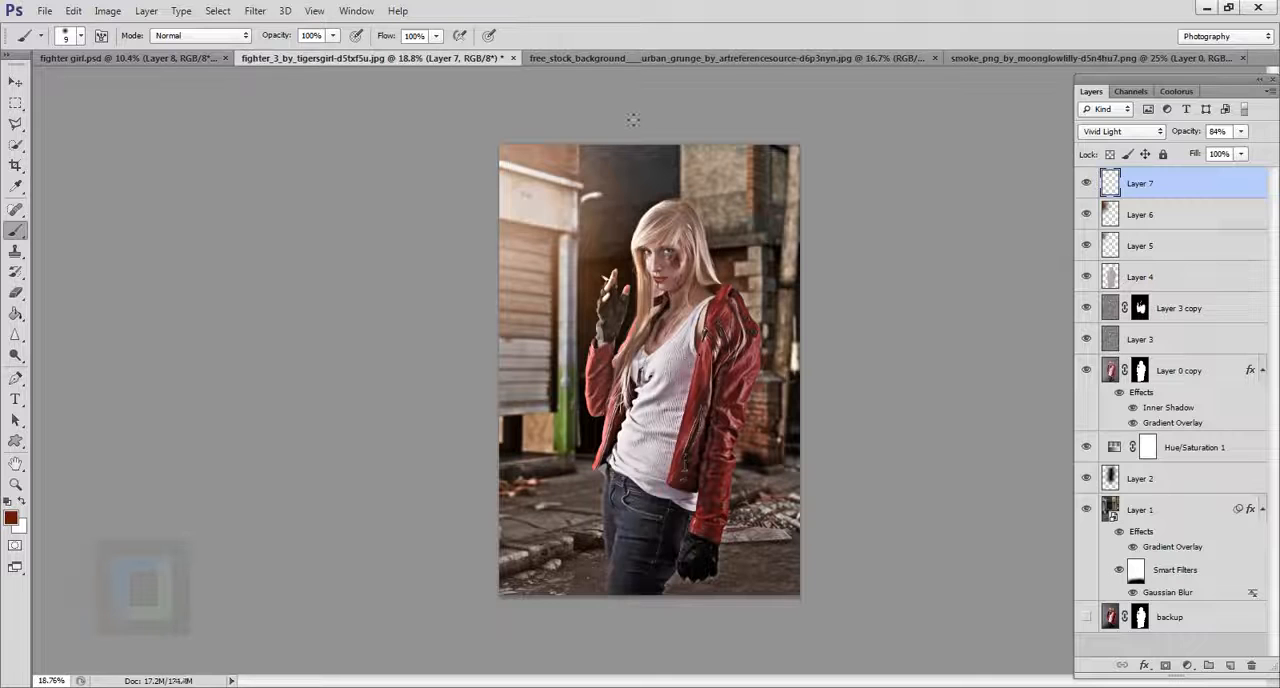
Close the urban grunge background document without saving its changes.
left_click(623, 56)
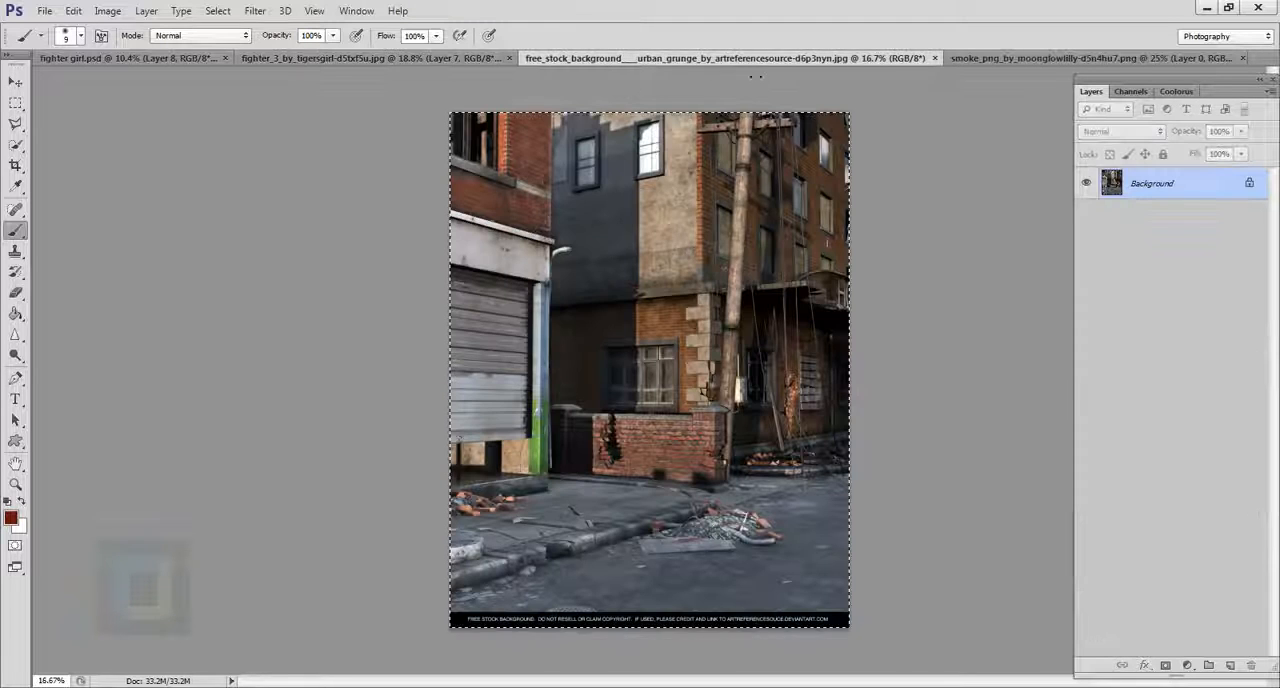
left_click(936, 58)
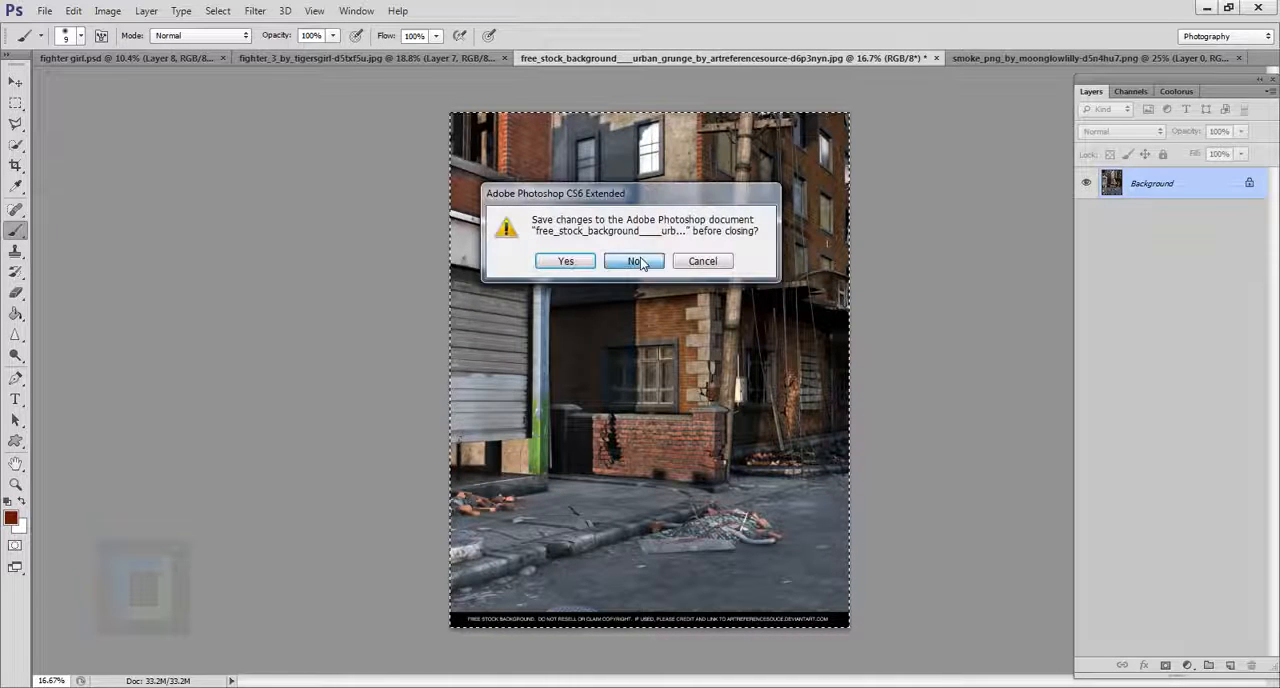
left_click(640, 261)
Copy the entire smoke PNG and paste it as a new layer into the fighter_3 document, accepting the color conversion.
left_click(705, 57)
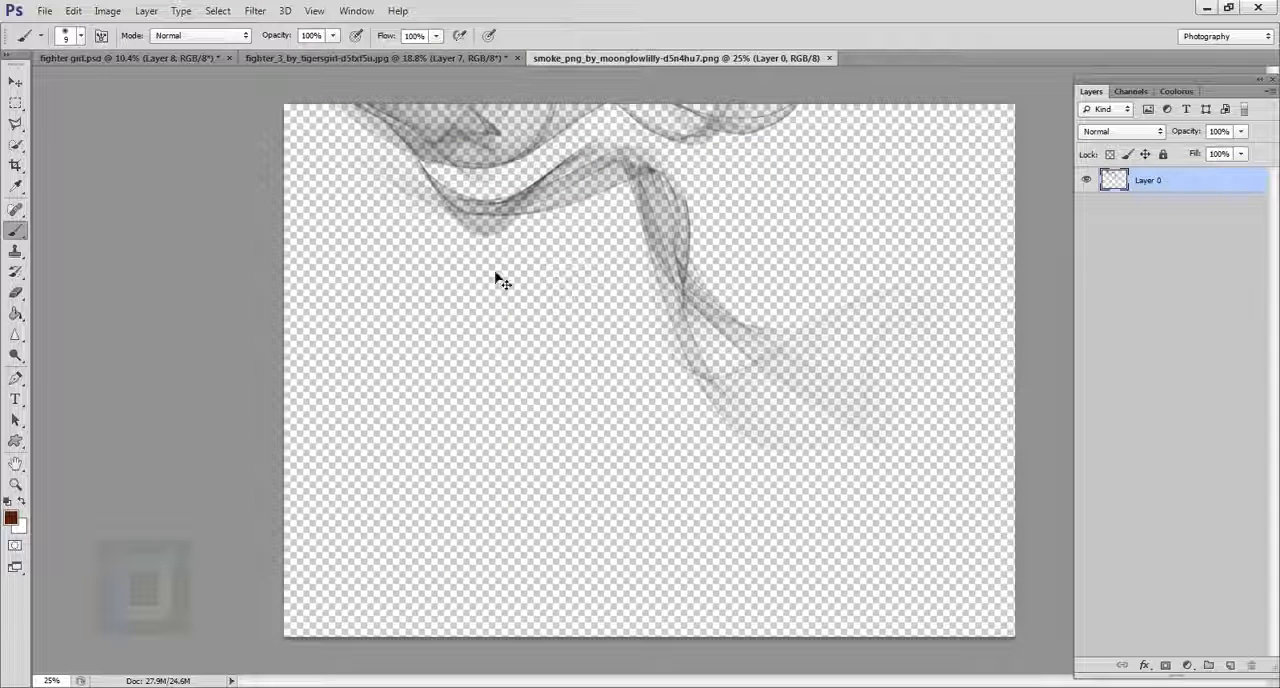
key("ctrl+a")
key("ctrl+a")
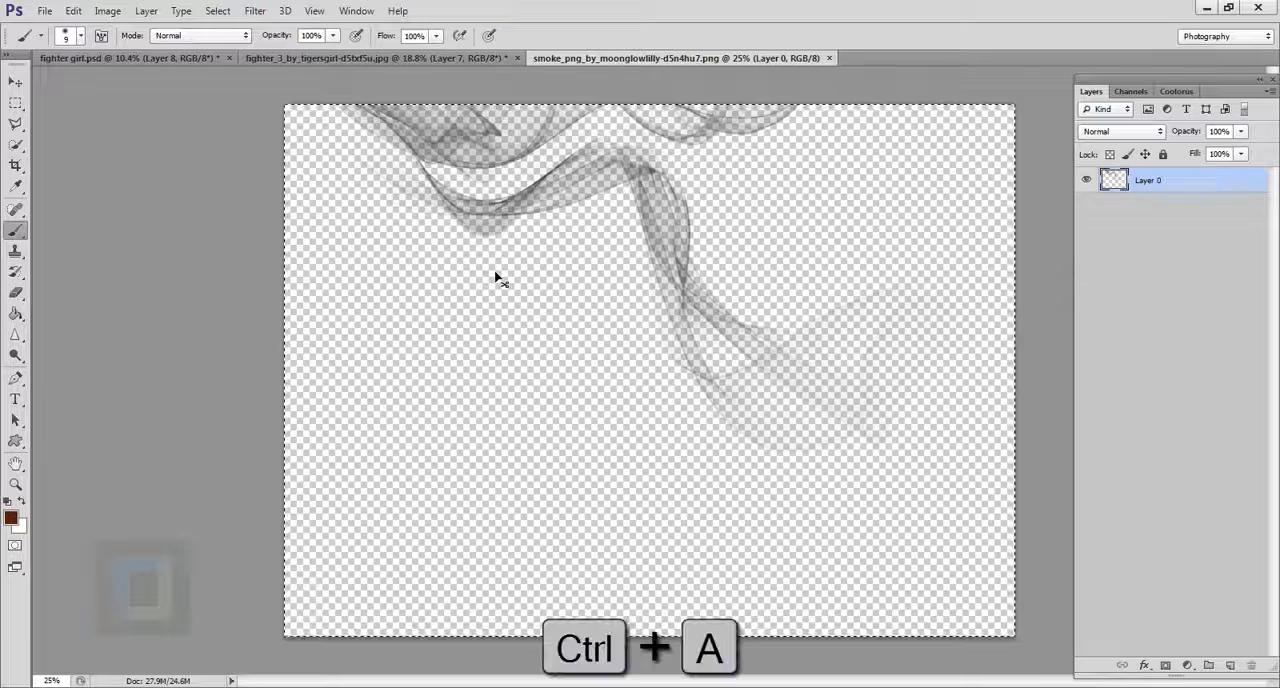
key("ctrl+c")
left_click(465, 58)
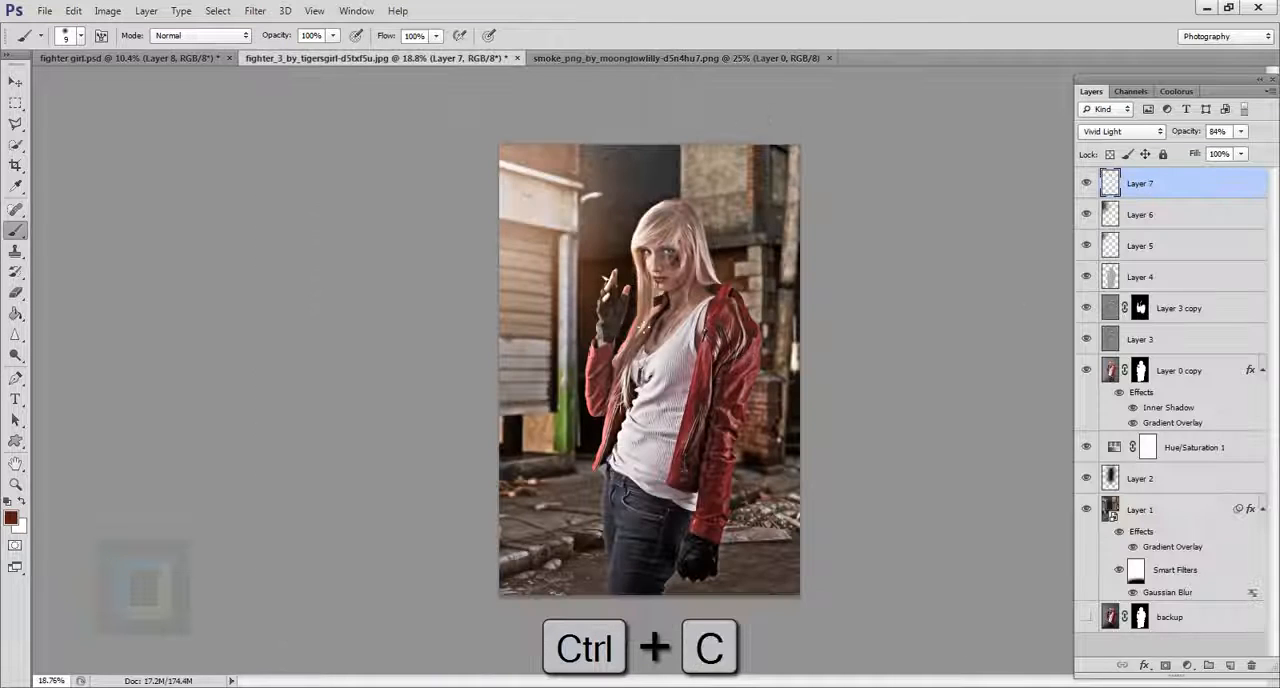
key("ctrl+v")
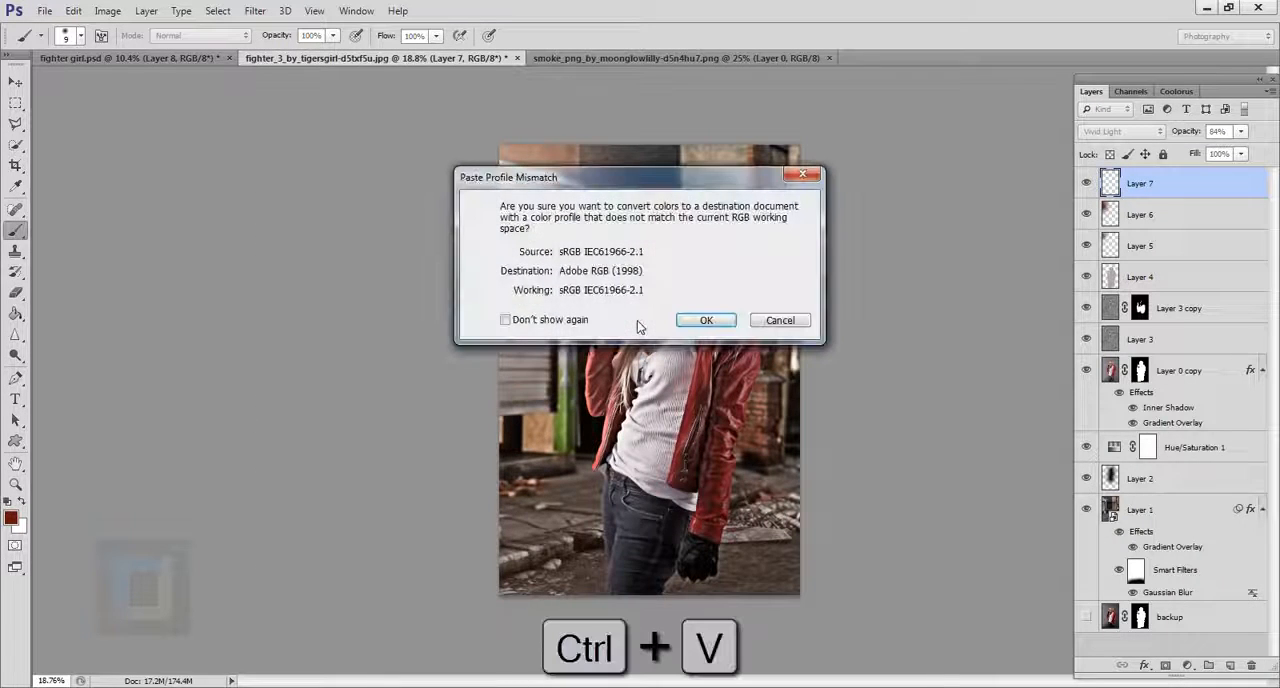
key("Return")
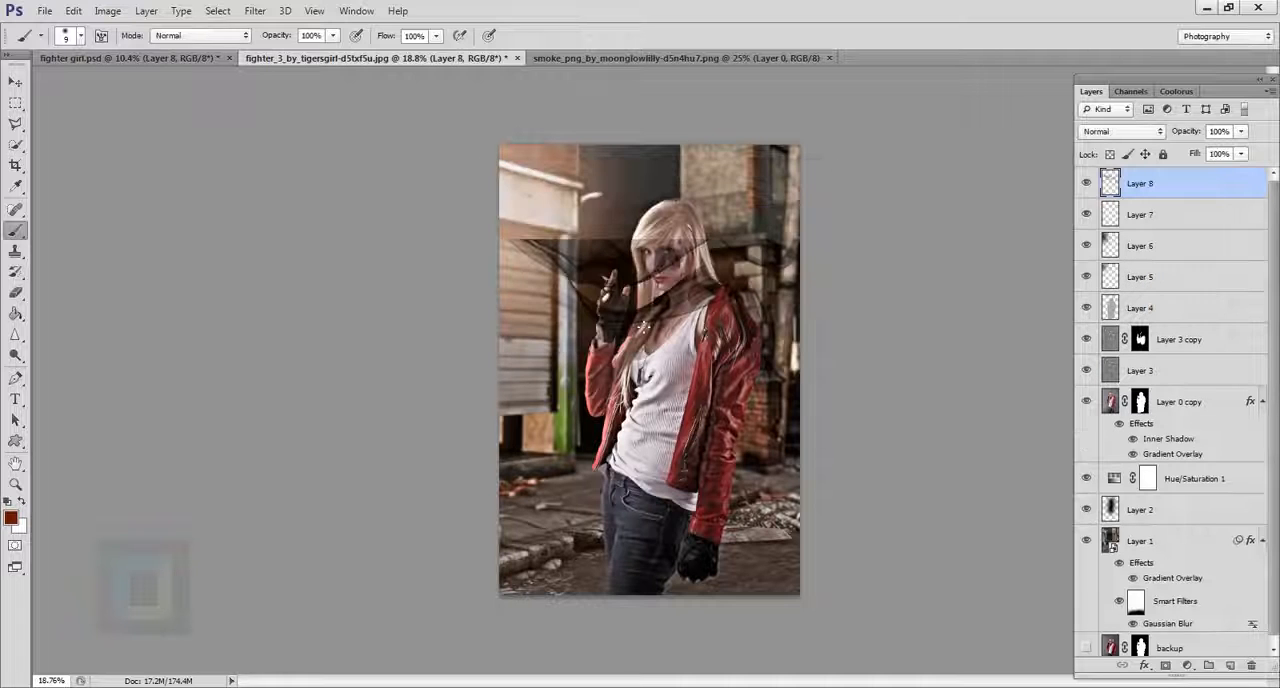
Move the pasted smoke over the woman's upper body and invert its colors to make it white.
key("v")
mouse_move(865, 380)
left_mouse_down()
mouse_move(655, 250)
mouse_move(638, 278)
mouse_move(705, 305)
mouse_move(680, 312)
left_mouse_up()
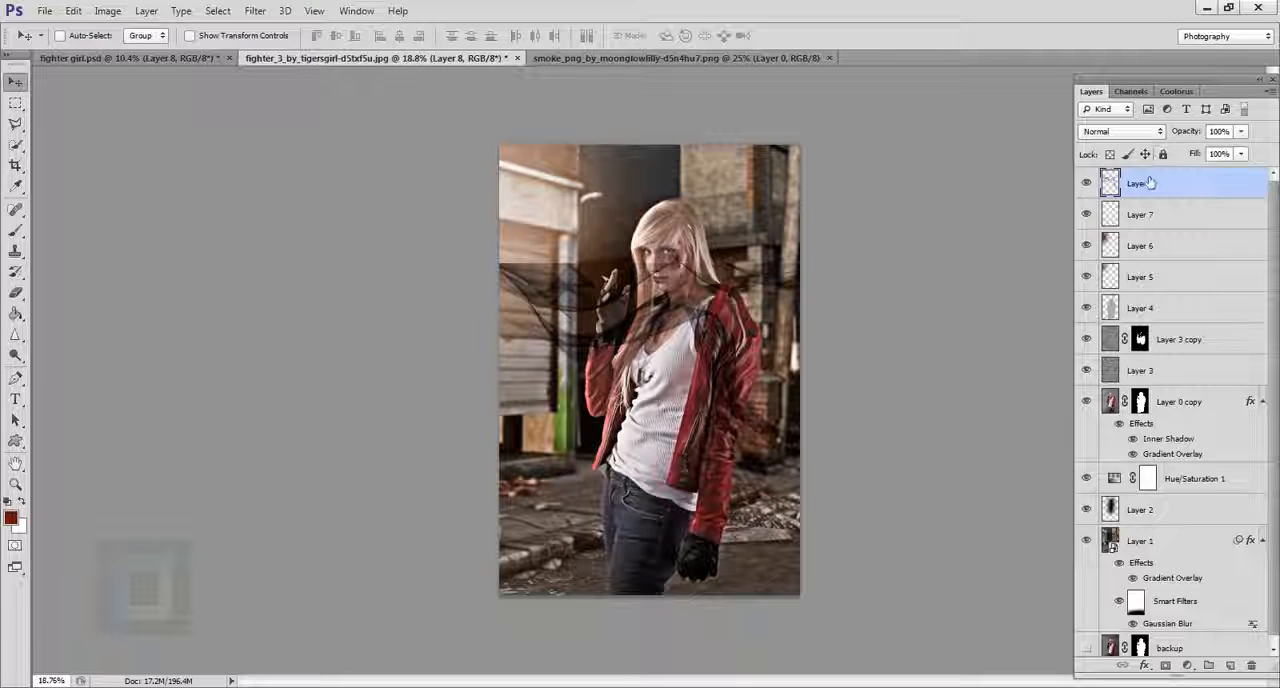
key("ctrl+i")
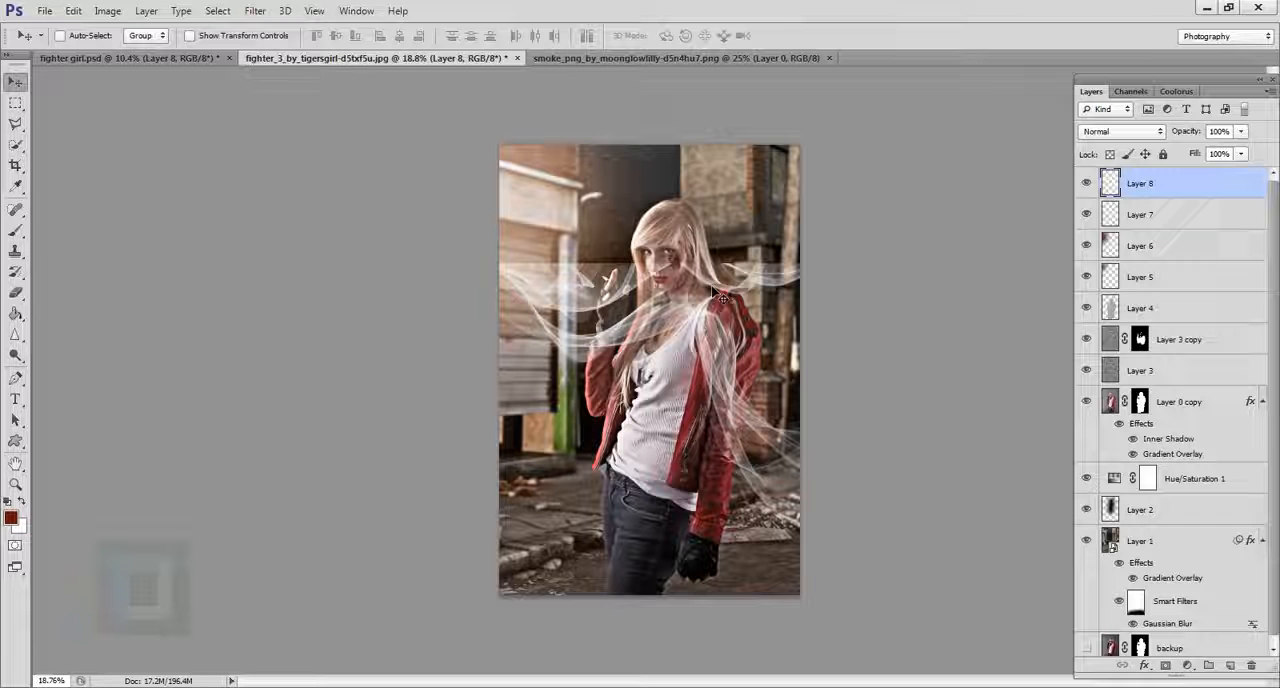
Free-transform the smoke layer to a rotation of -127.60° and a scale of 40.20%, moving it toward the woman's raised hand.
key("ctrl+t")
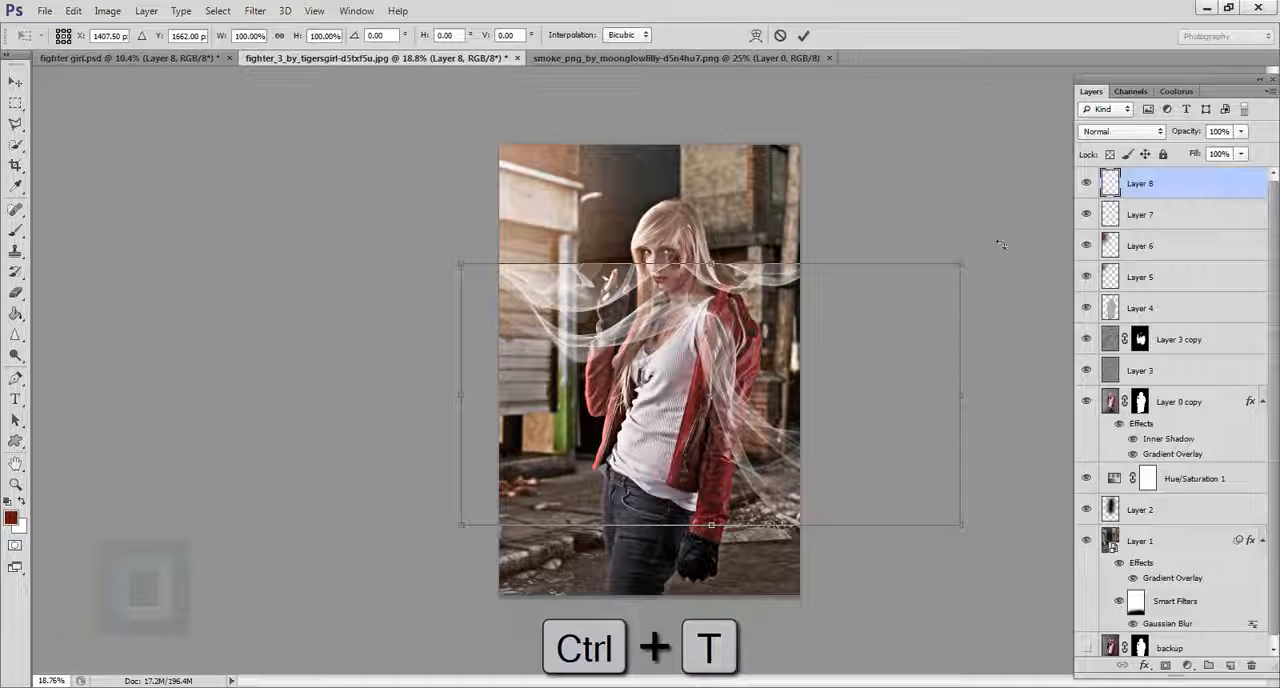
left_click_drag(1000, 244, 412, 256)
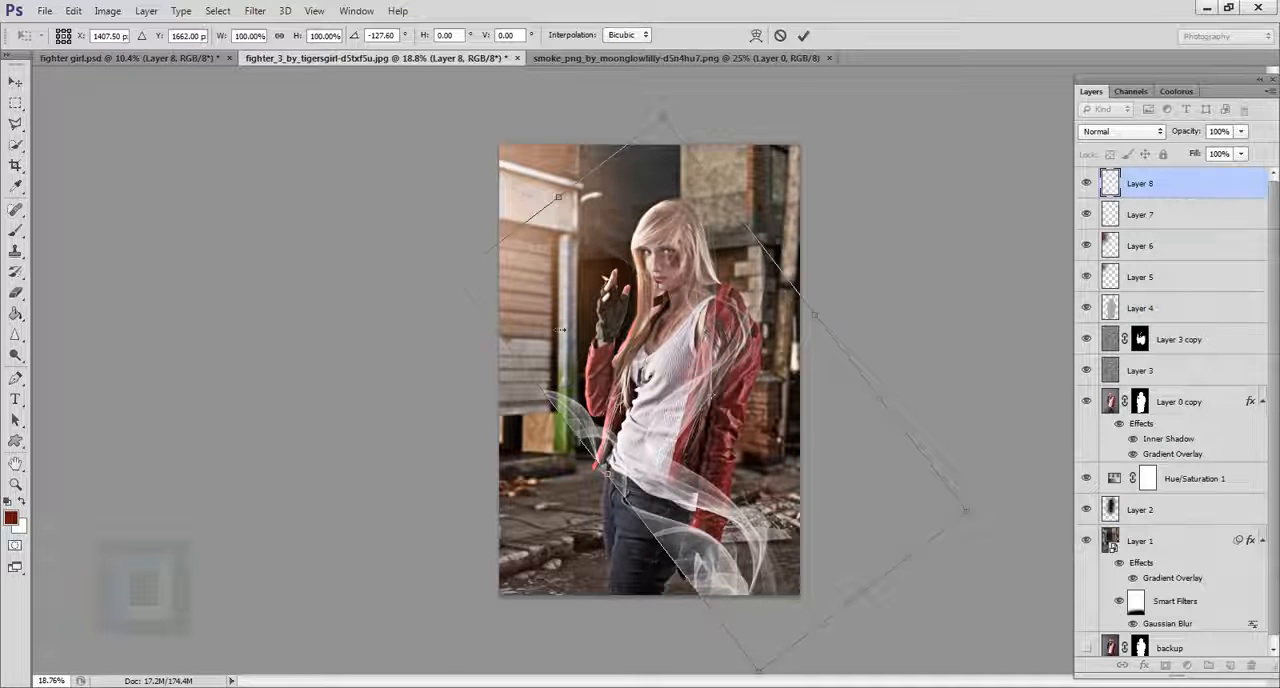
left_click_drag(560, 330, 737, 434)
left_click_drag(840, 450, 638, 277)
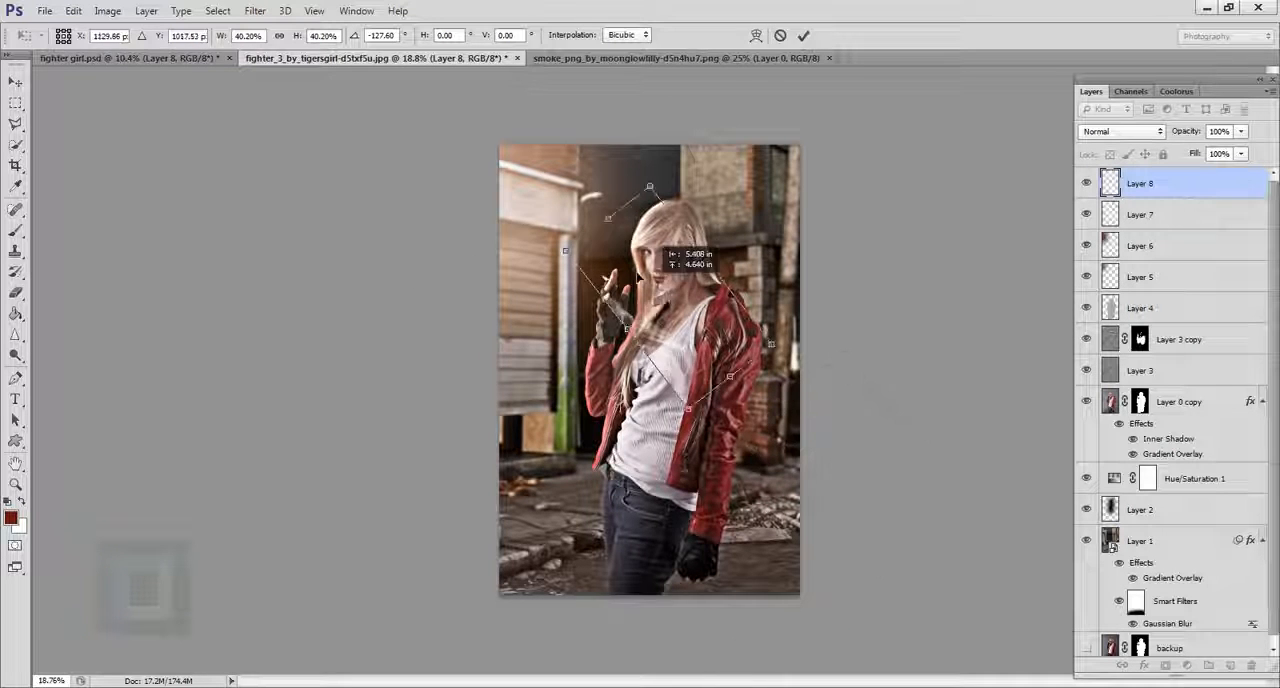
Scale the smoke down to 12.59%, position its base at the burning cigarette tip and apply the transform.
scroll(639, 300, "up", 5)
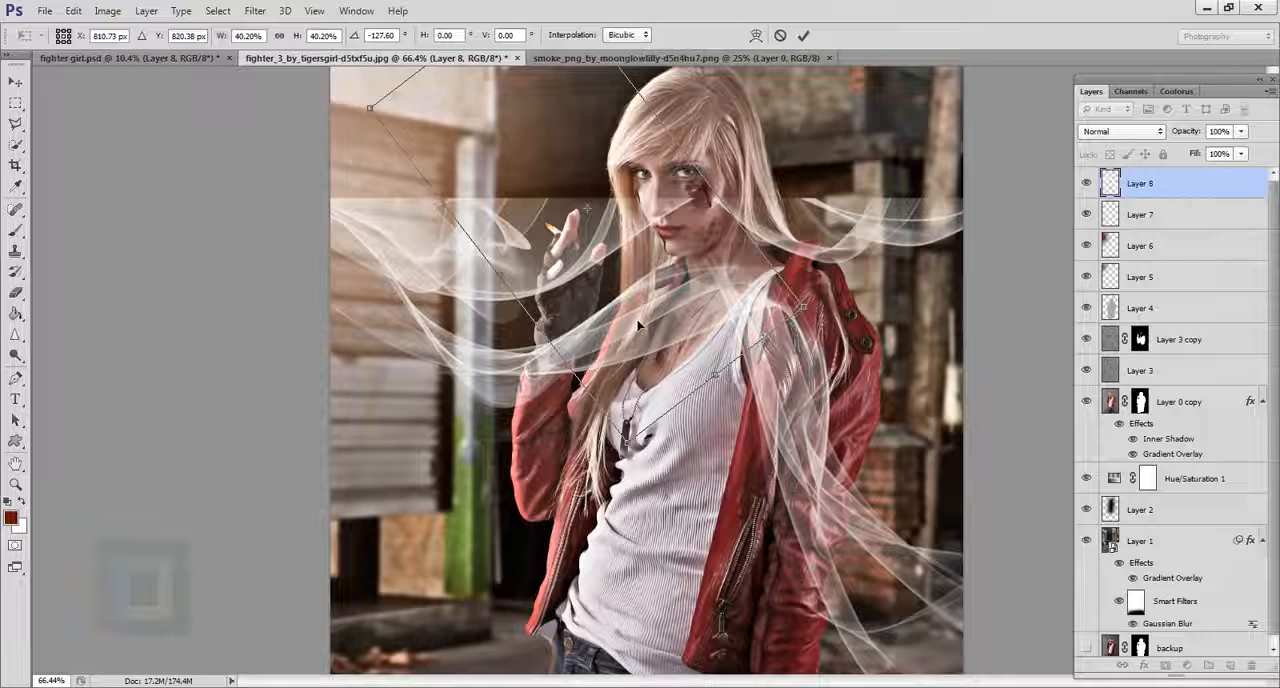
scroll(639, 325, "down", 5)
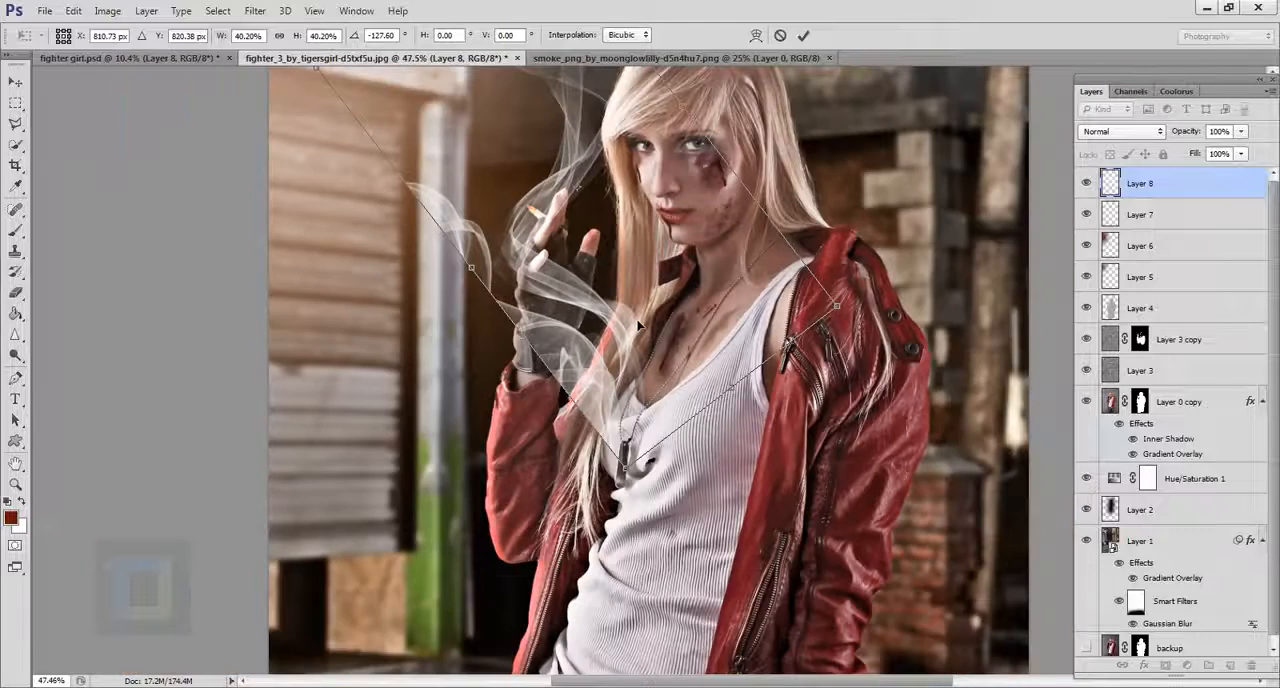
left_click_drag(638, 457, 567, 330)
scroll(565, 188, "up", 5)
scroll(565, 330, "up", 2)
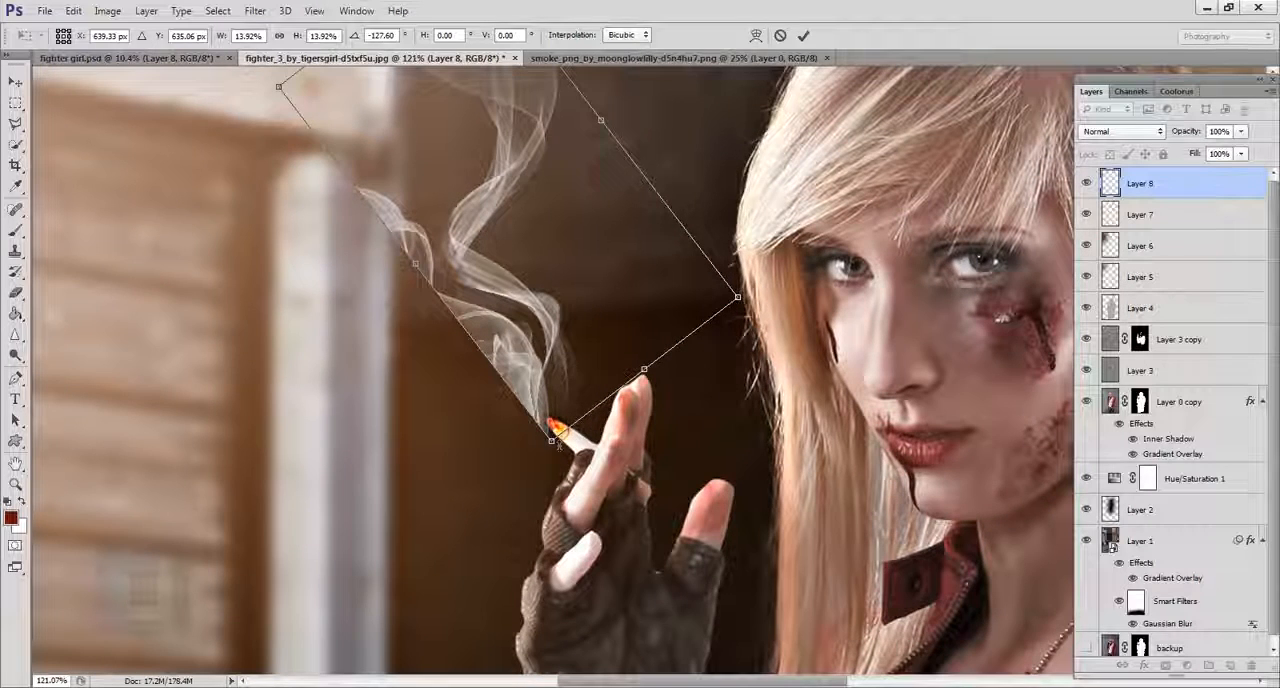
left_click_drag(554, 442, 544, 396)
left_click_drag(564, 325, 577, 365)
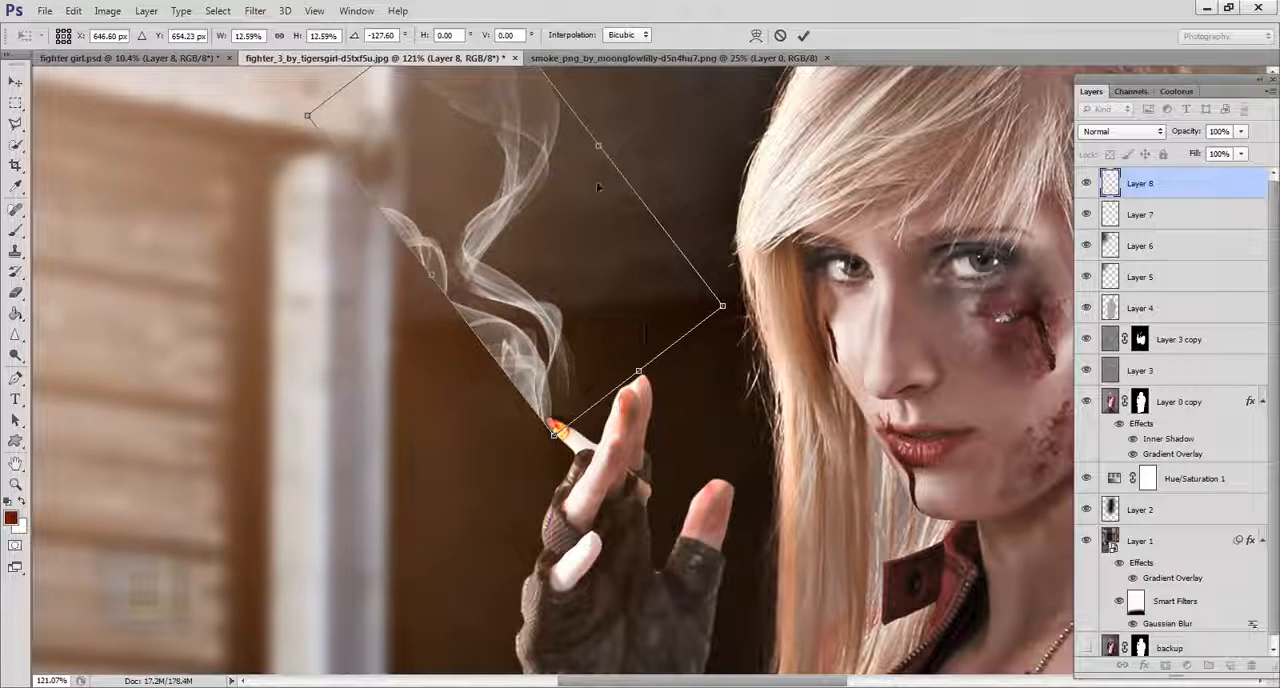
left_click(804, 38)
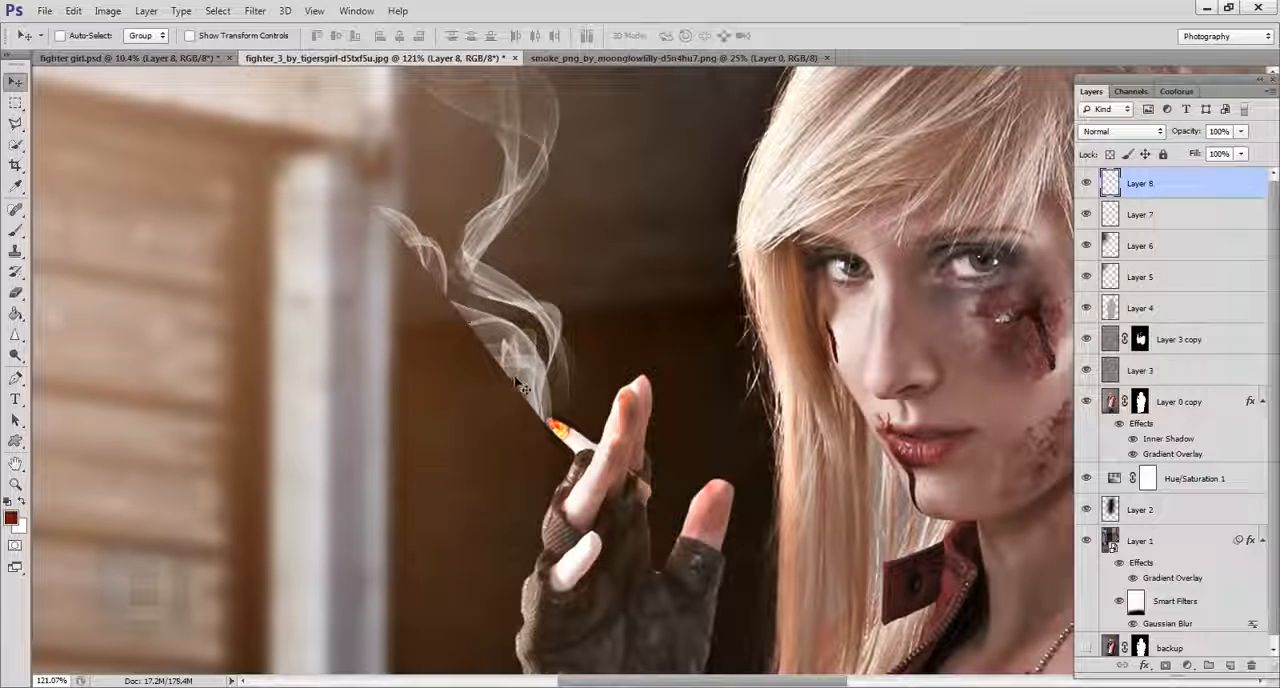
Erase the stray smoke wisps beside the main plume with a 60 px eraser, leaving one thin trail.
left_click(15, 292)
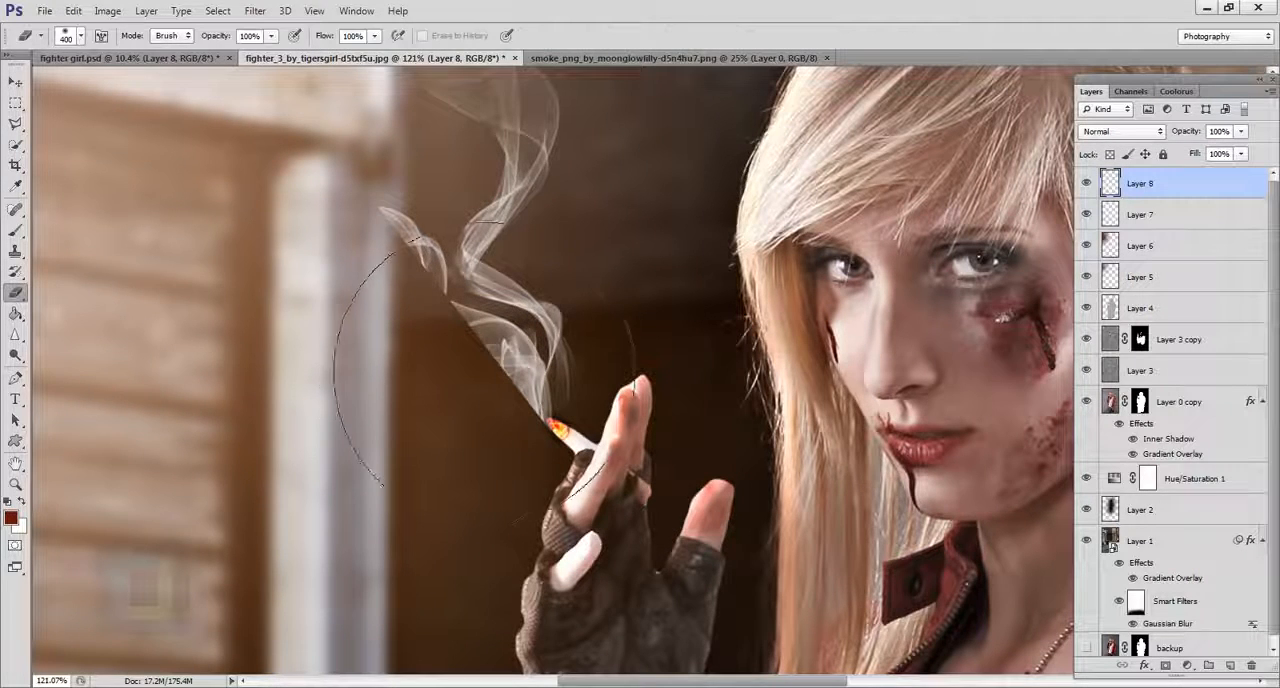
key("bracketleft")
key("bracketleft")
key("bracketleft")
key("bracketleft")
key("bracketleft")
key("bracketleft")
key("bracketleft")
key("bracketleft")
key("bracketleft")
key("bracketleft")
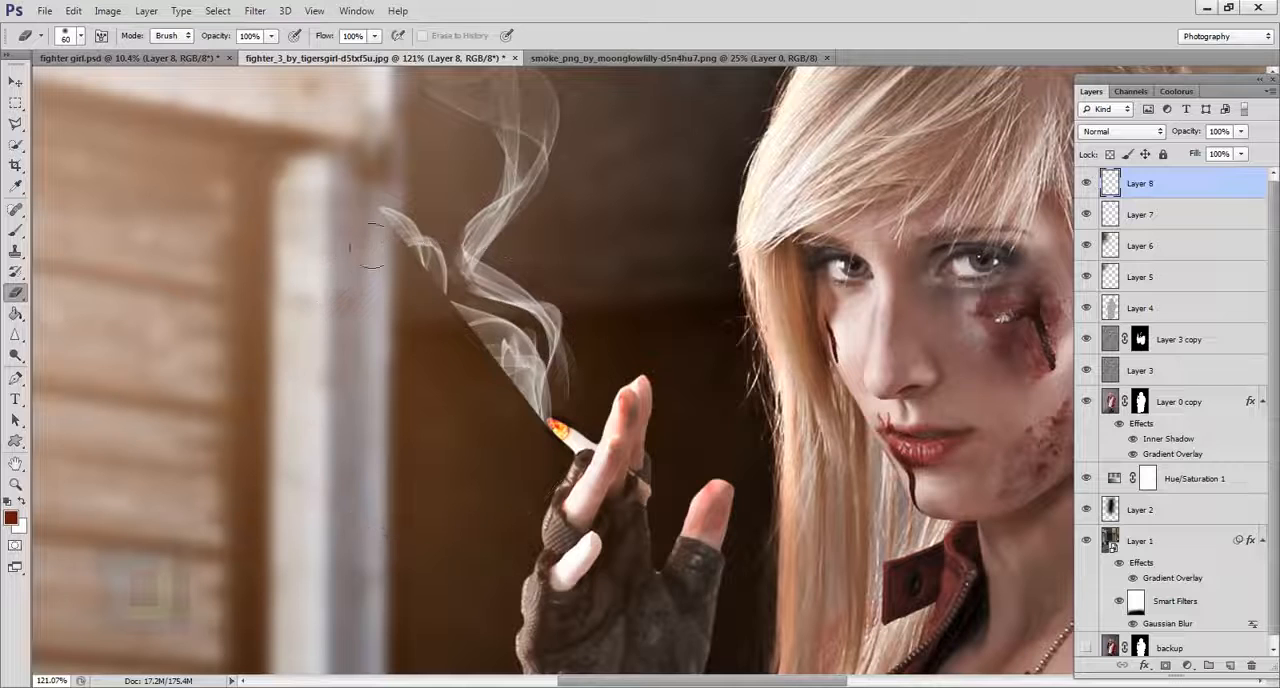
mouse_move(372, 245)
left_mouse_down()
mouse_move(418, 228)
mouse_move(455, 312)
left_mouse_up()
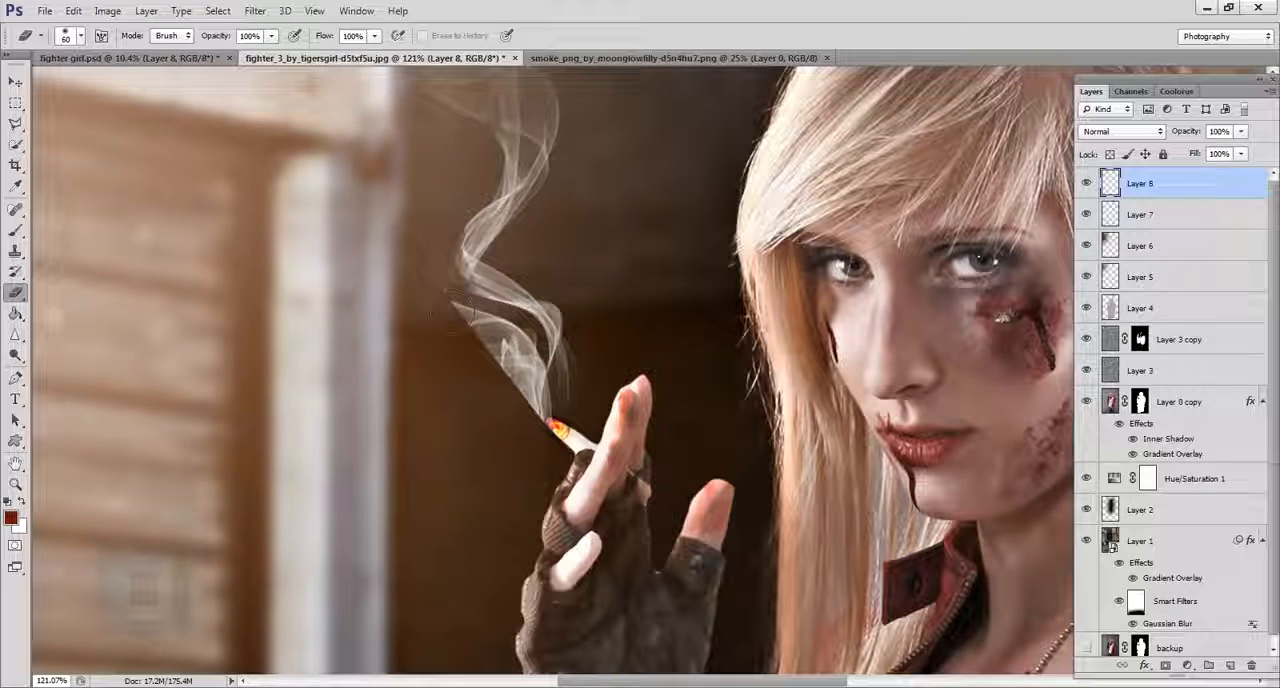
mouse_move(437, 267)
left_mouse_down()
mouse_move(543, 405)
mouse_move(537, 366)
mouse_move(552, 420)
left_mouse_up()
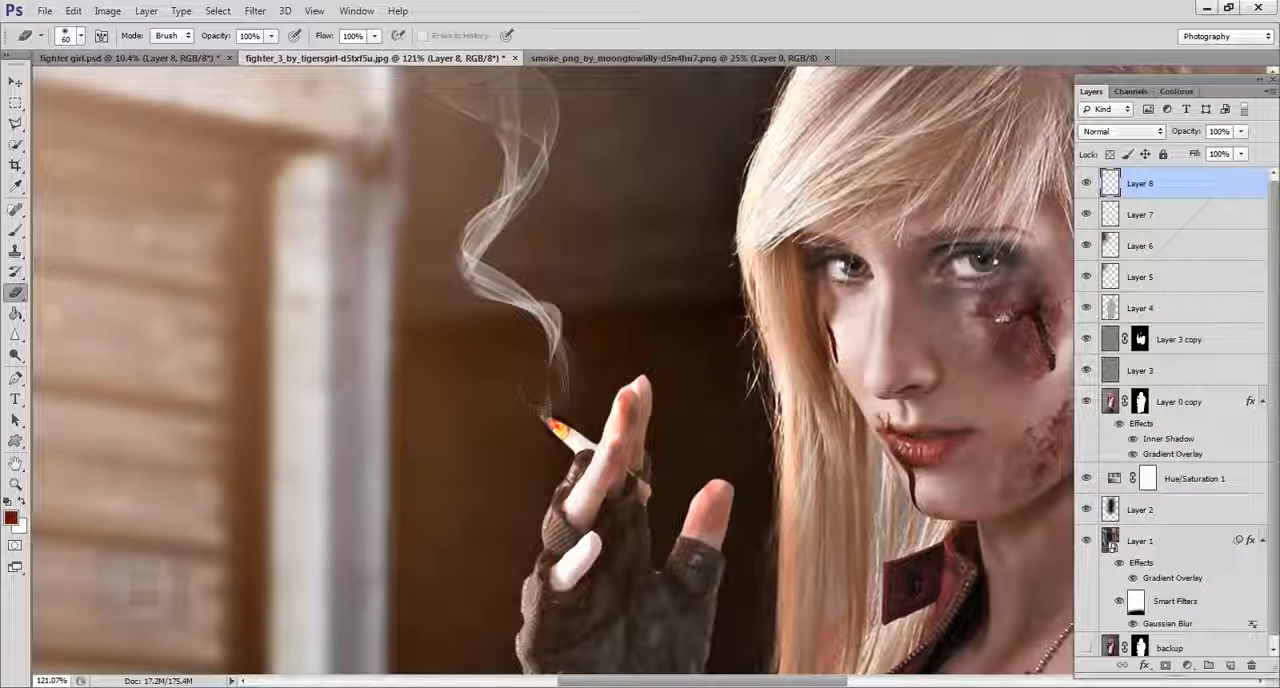
Move the smoke slightly so the end of its trail meets the glowing cigarette tip.
scroll(457, 512, "down", 3)
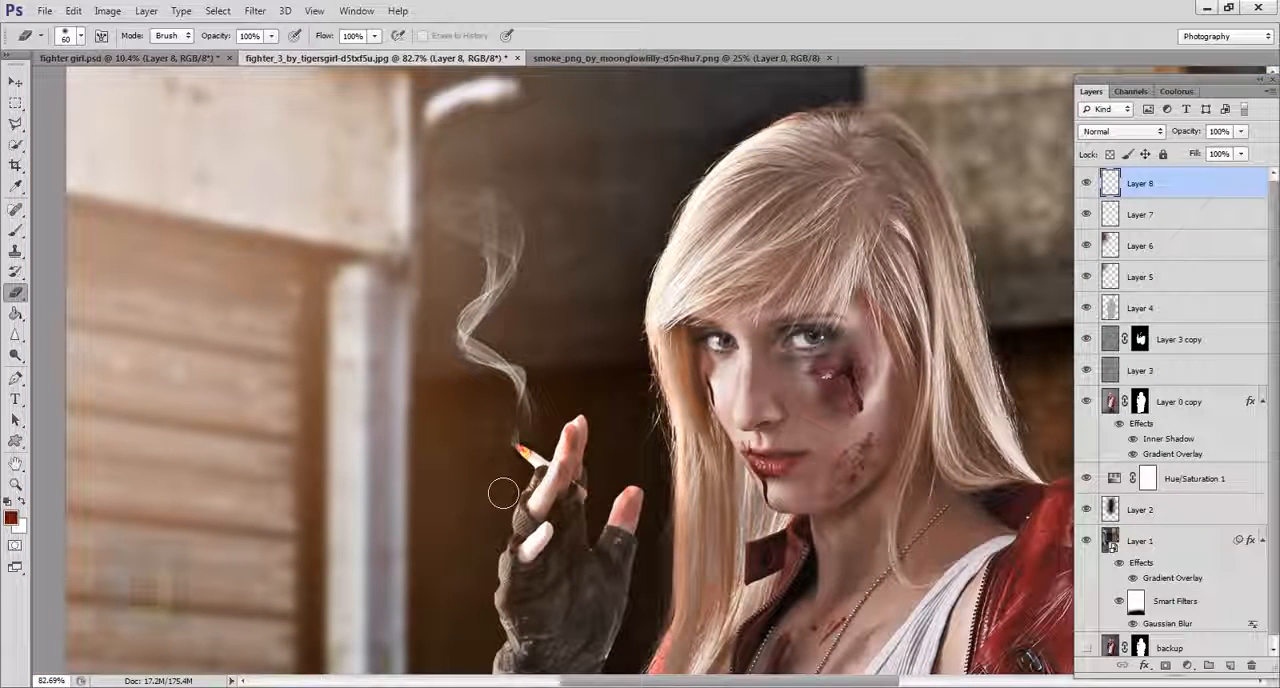
scroll(483, 452, "up", 3)
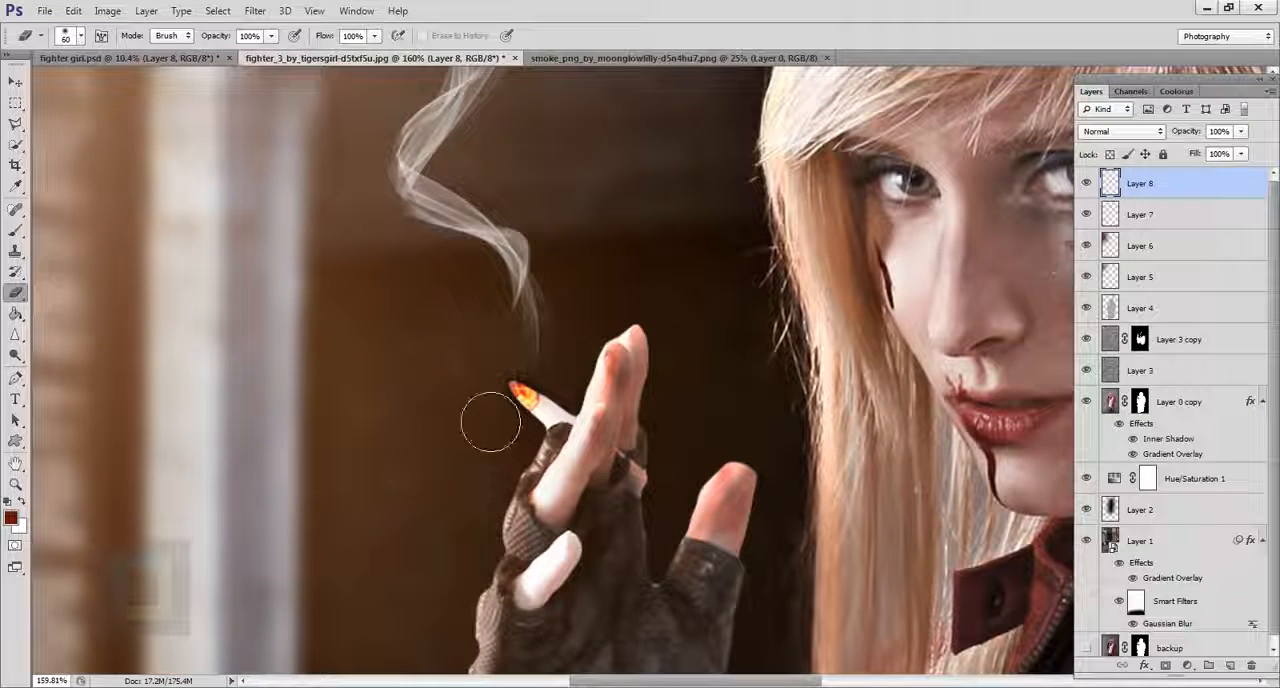
left_click(15, 81)
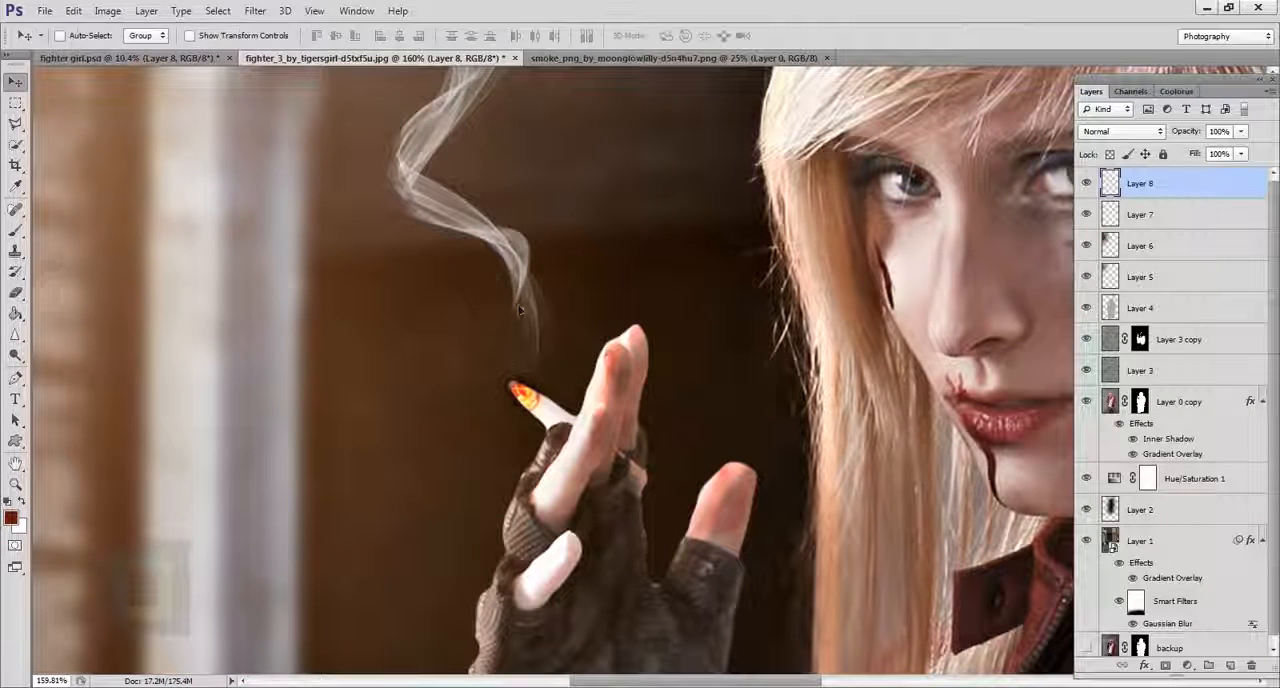
left_click_drag(520, 311, 511, 323)
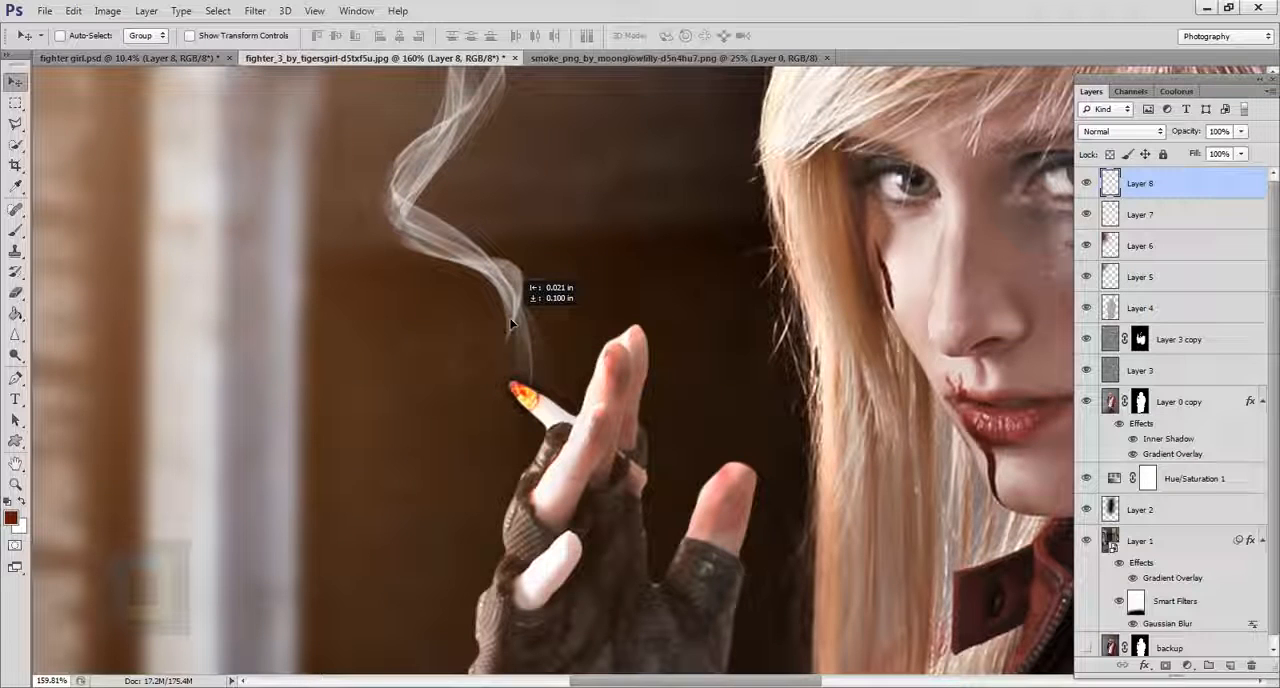
Soften the smoke layer with a Gaussian Blur of 0.5 pixels radius.
left_click(18, 291)
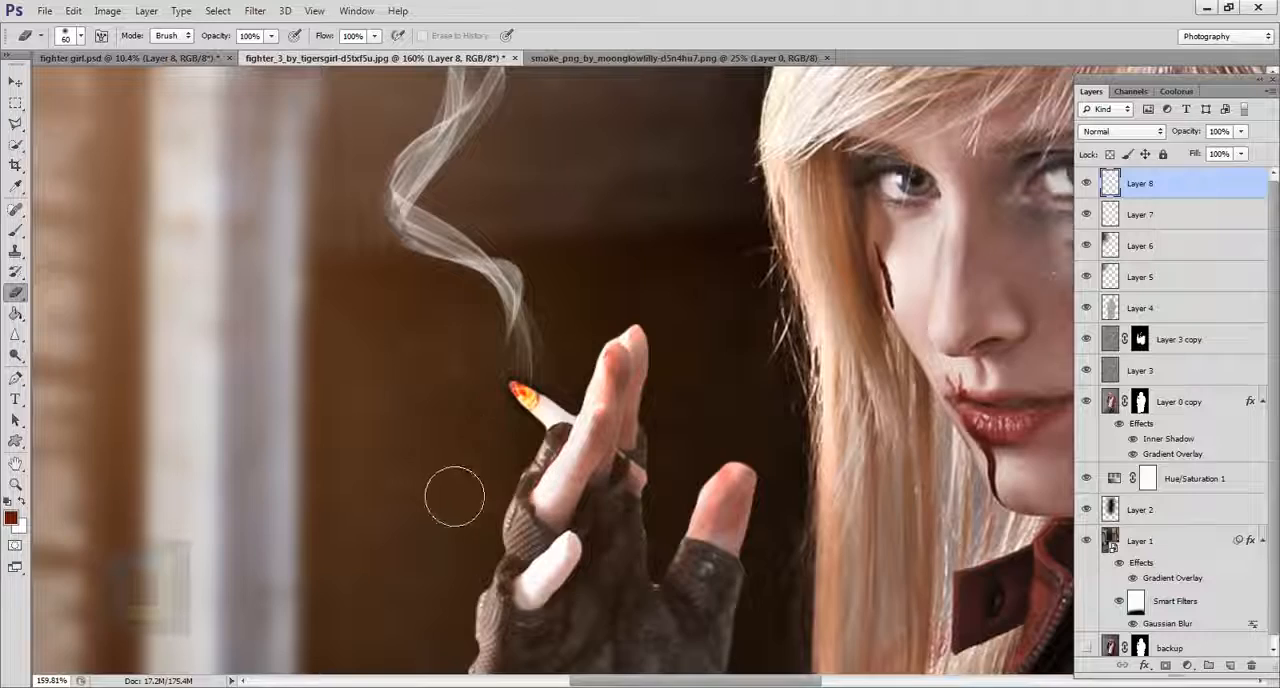
scroll(455, 497, "down", 3)
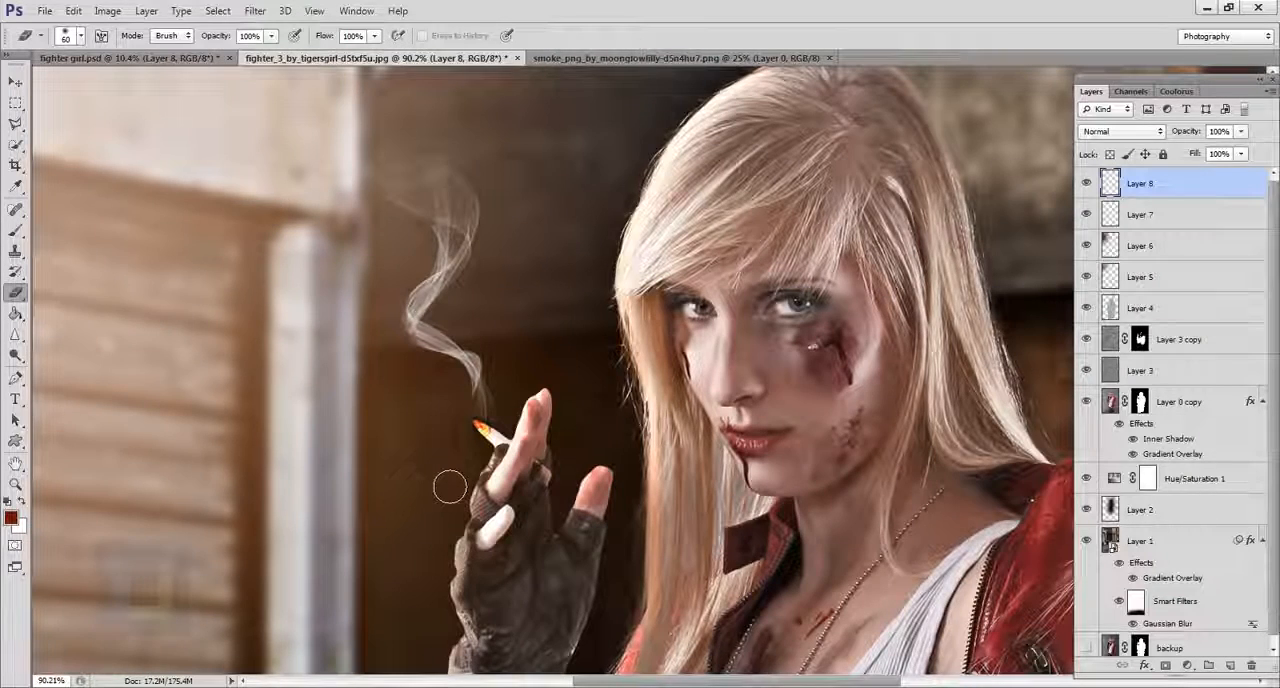
scroll(449, 487, "down", 2)
scroll(449, 487, "up", 1)
left_click(255, 10)
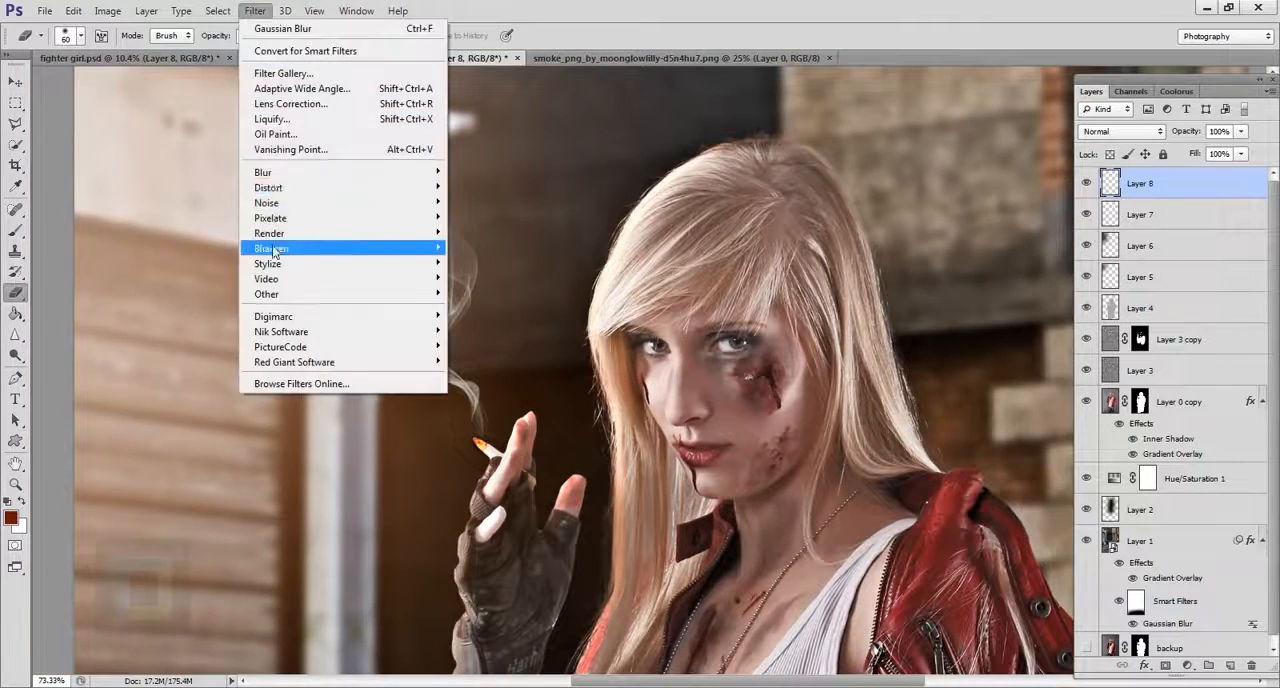
mouse_move(290, 172)
left_click(518, 290)
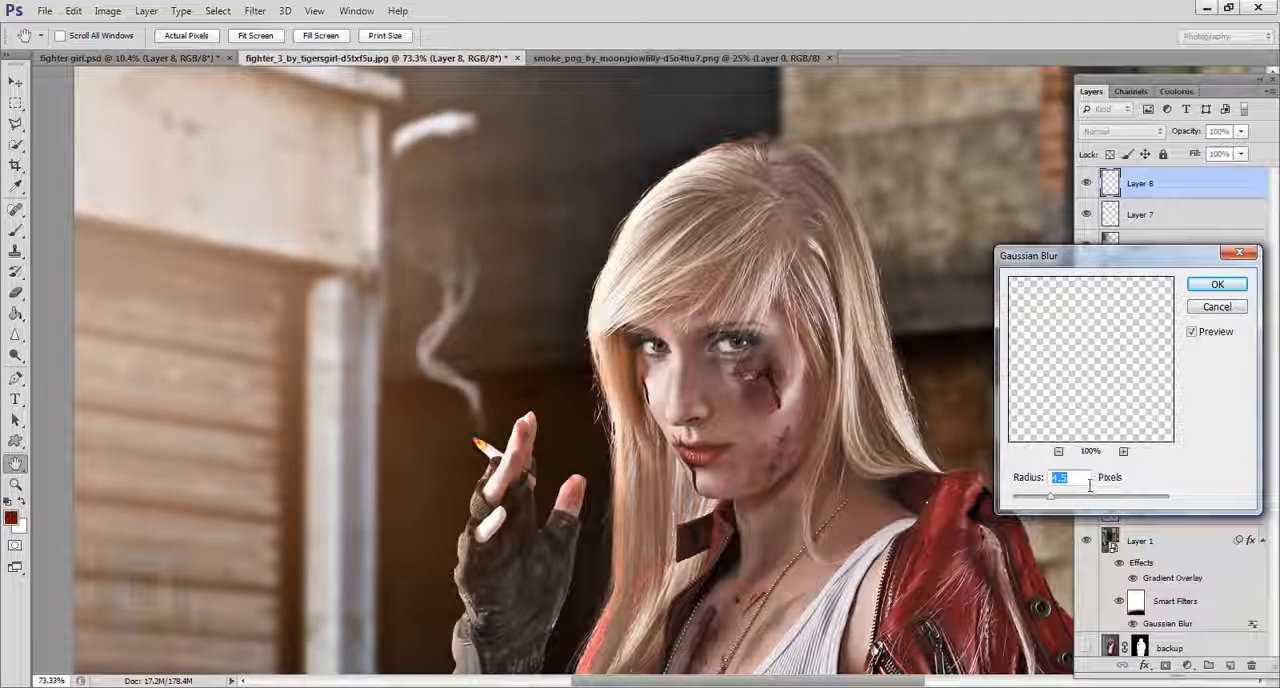
type("0.")
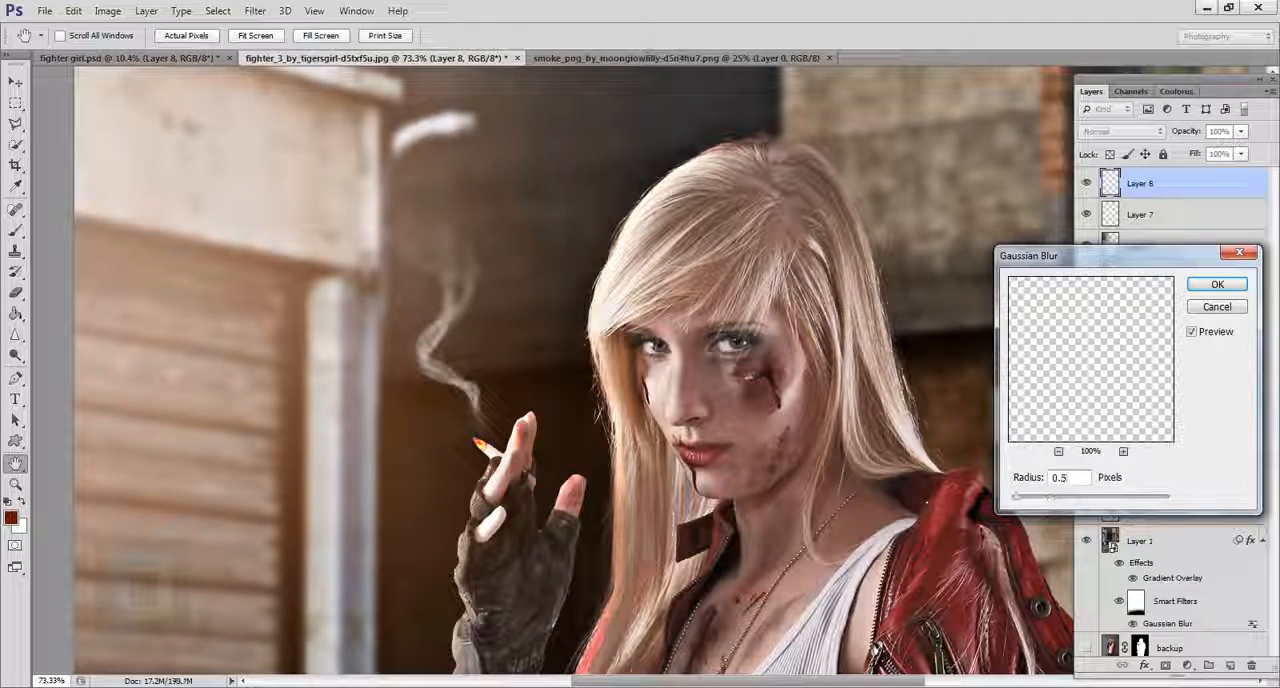
left_click(1222, 286)
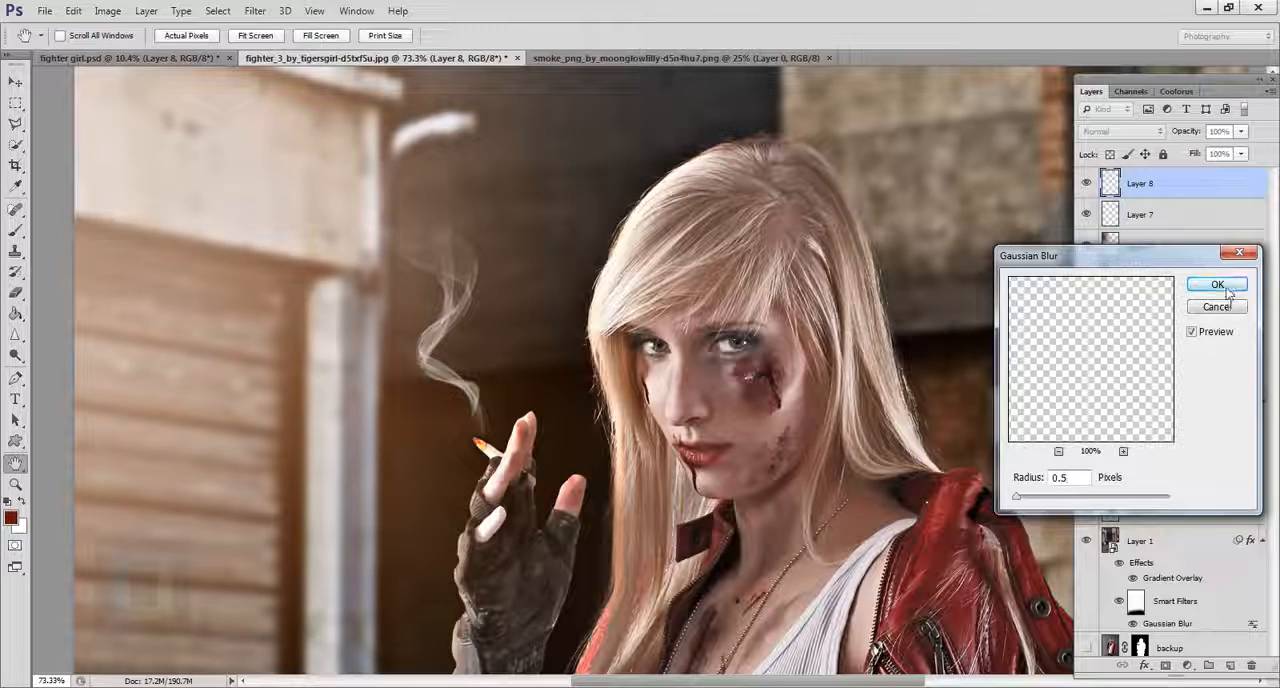
Add a Curves adjustment layer above the smoke layer and raise the RGB black point to output 12.
key("ctrl+0")
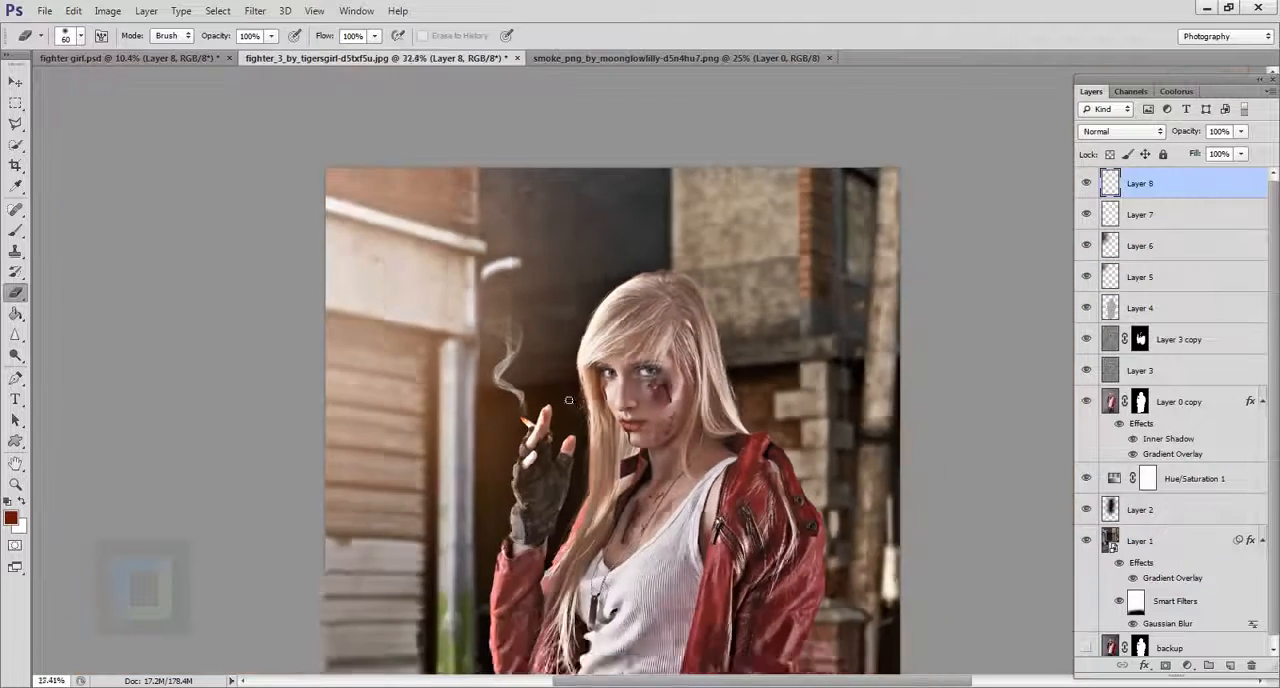
left_click(1190, 666)
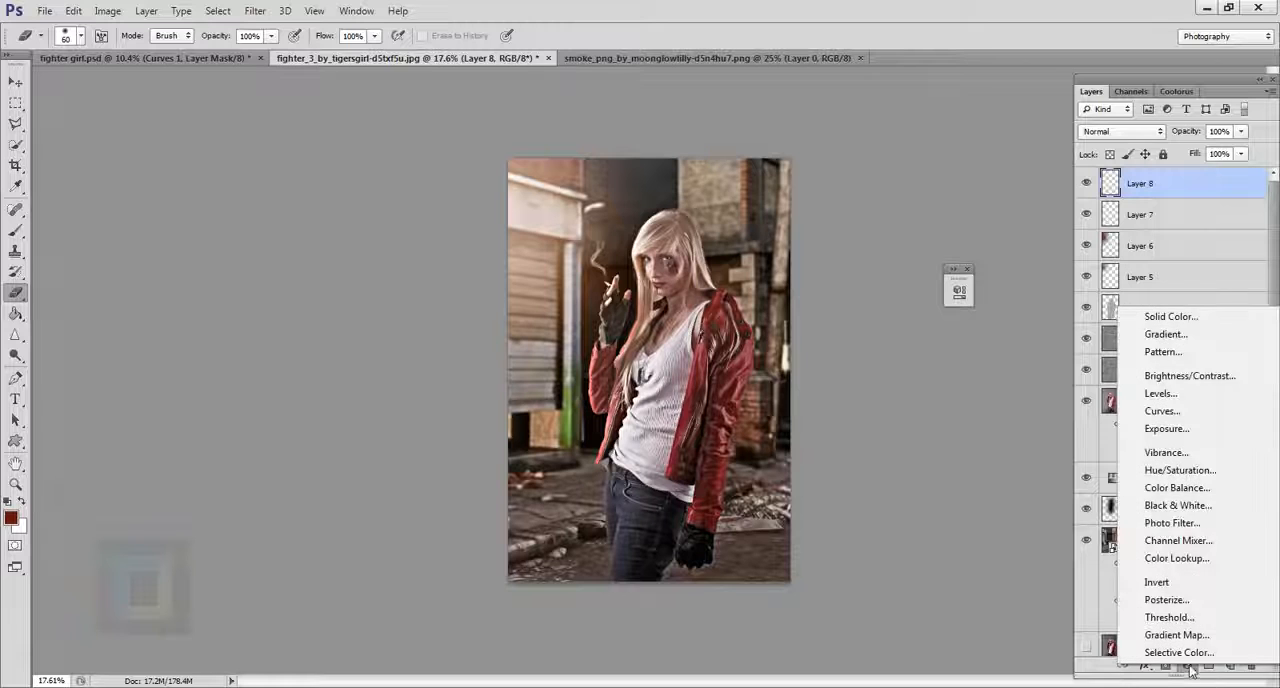
left_click(1162, 411)
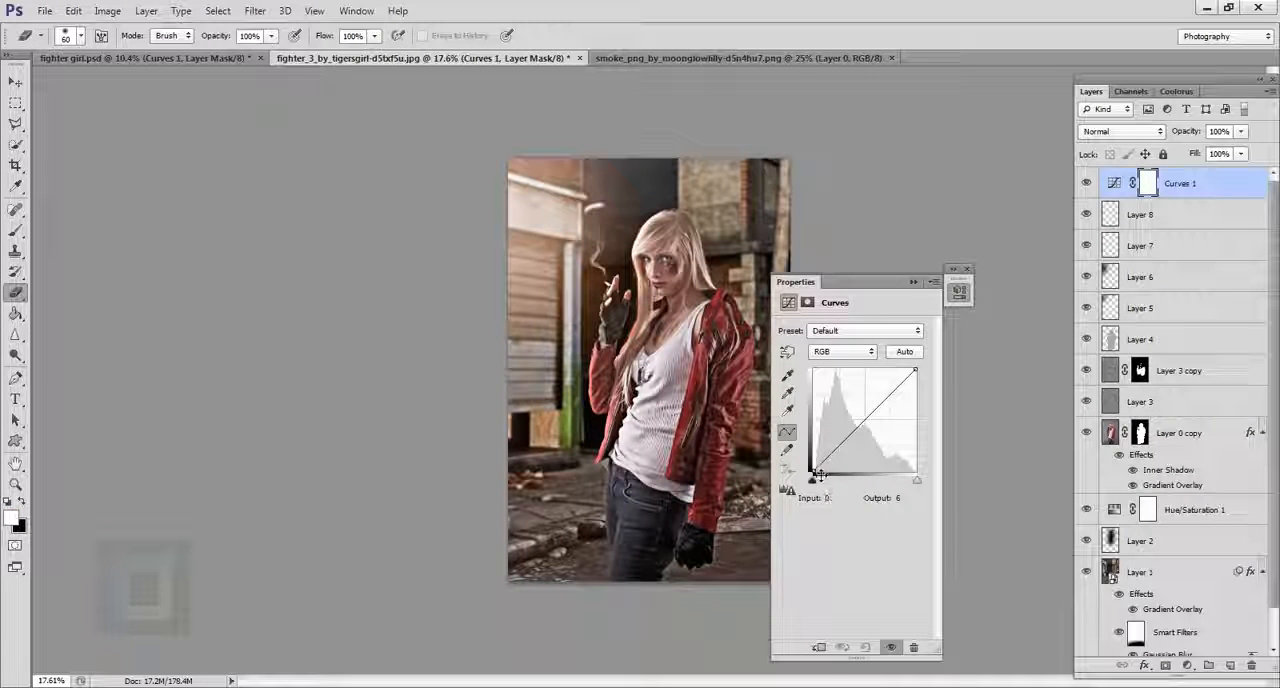
mouse_move(819, 474)
left_mouse_down()
mouse_move(813, 452)
mouse_move(807, 468)
left_mouse_up()
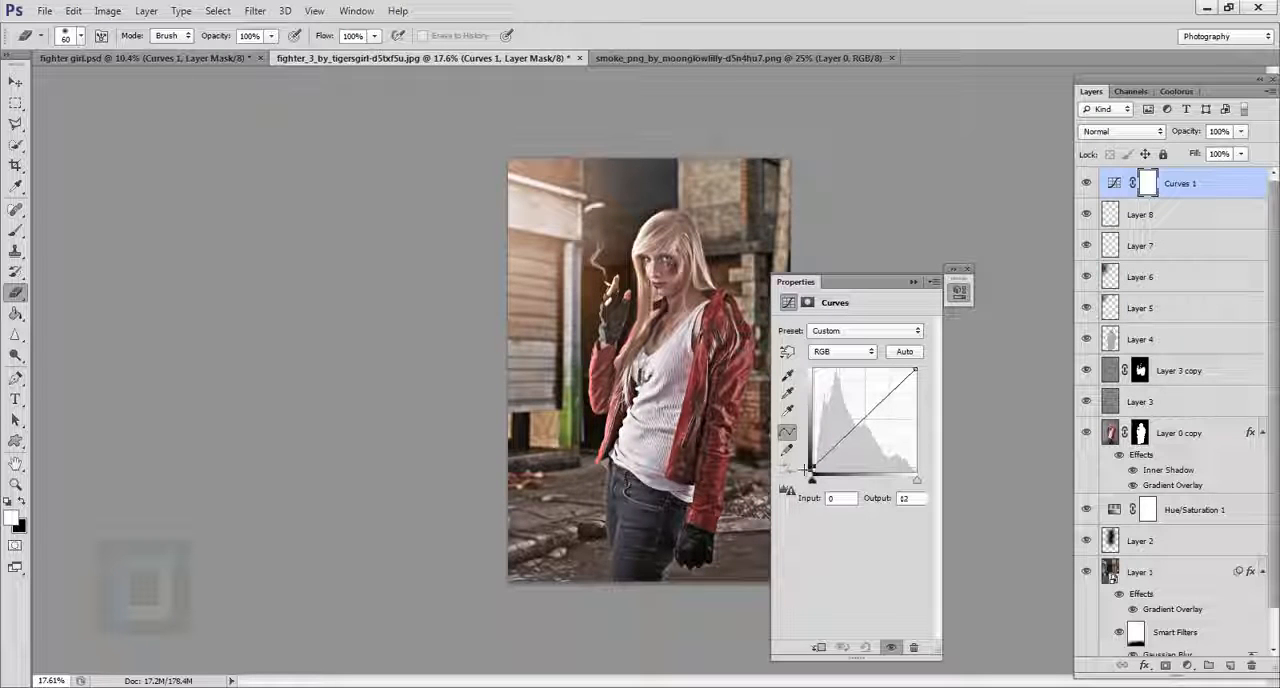
Raise the black point of the Curves layer's Red channel to output 10.
left_click(845, 351)
left_click(834, 366)
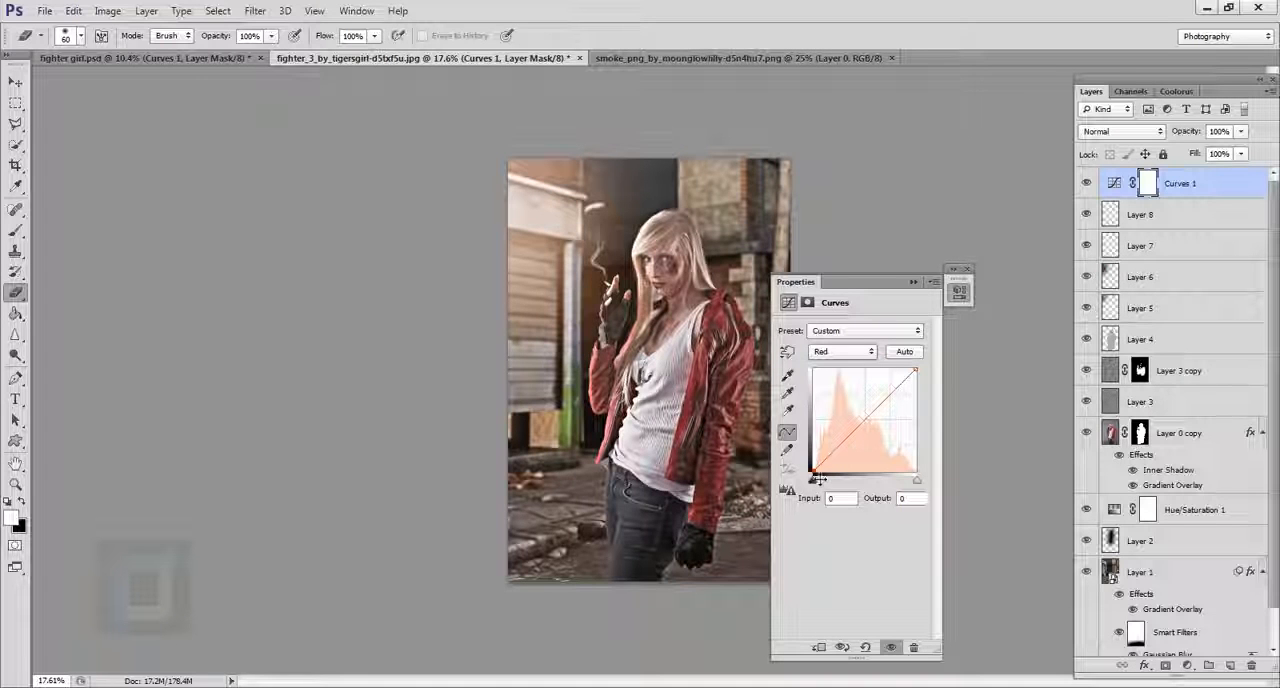
left_click_drag(822, 478, 813, 469)
Lower the white point of the Curves layer's Blue channel to output 239 and compare the image with and without the adjustment.
left_click(843, 351)
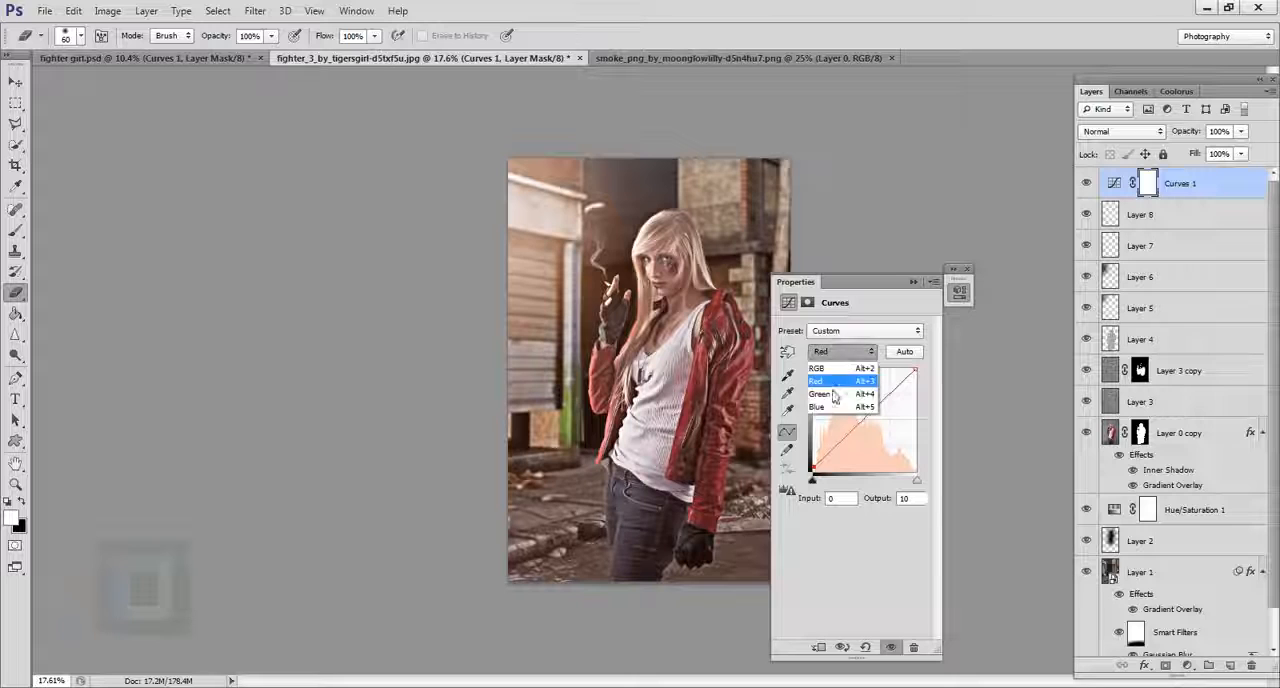
left_click(840, 386)
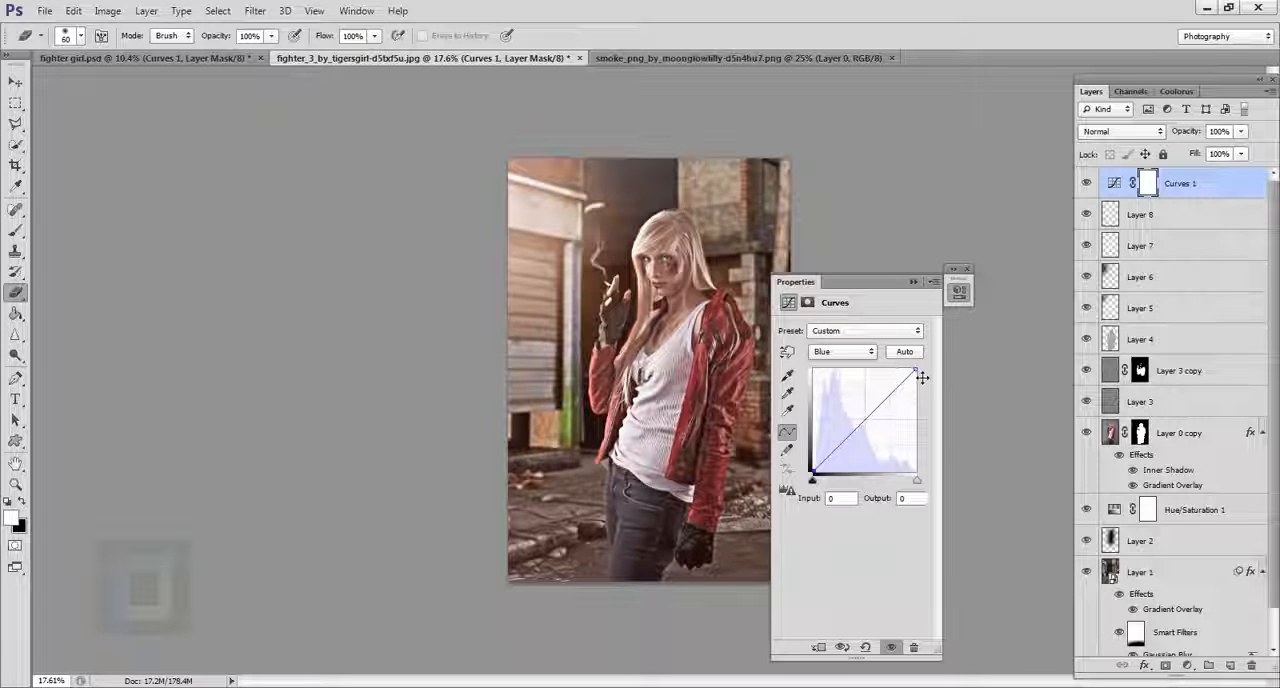
left_click_drag(922, 377, 920, 382)
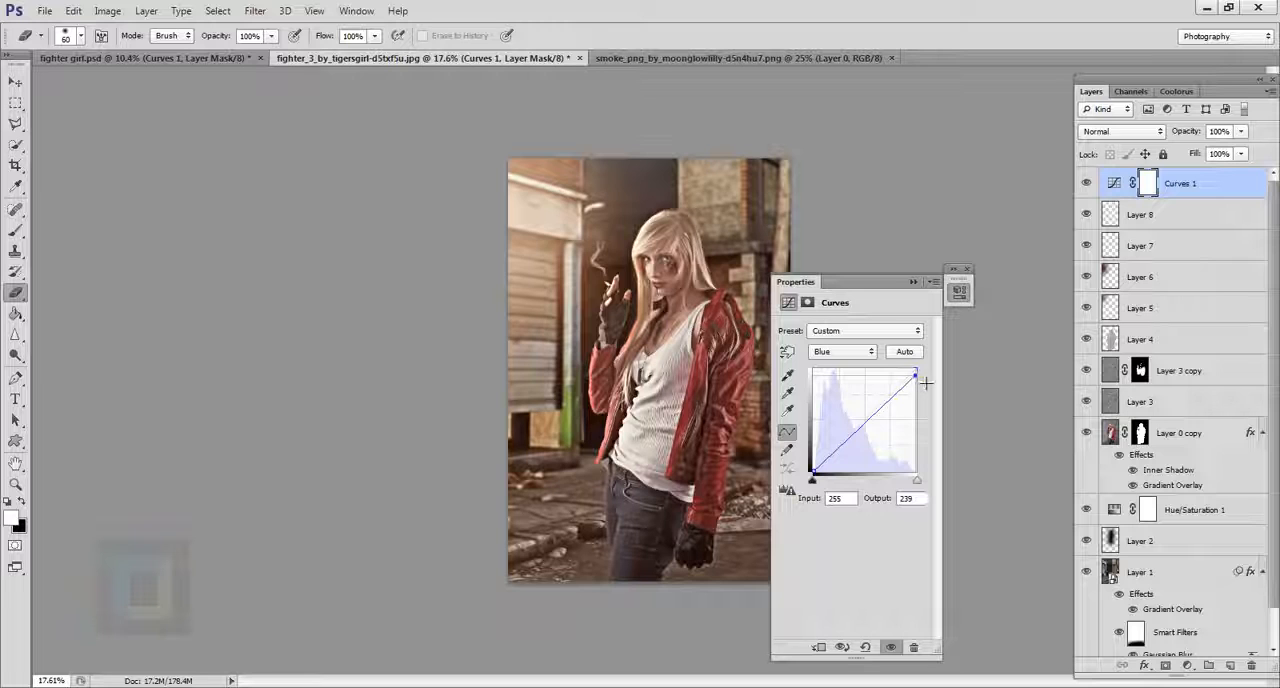
left_click(1087, 183)
left_click(1088, 183)
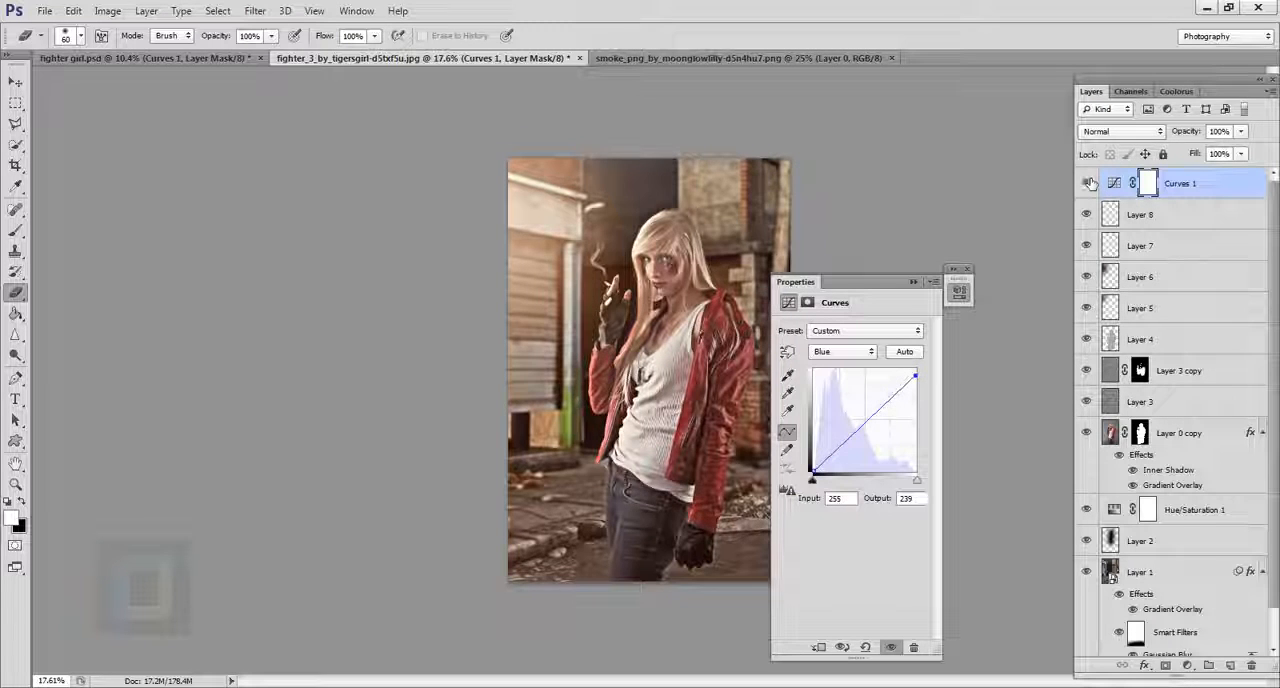
left_click(913, 285)
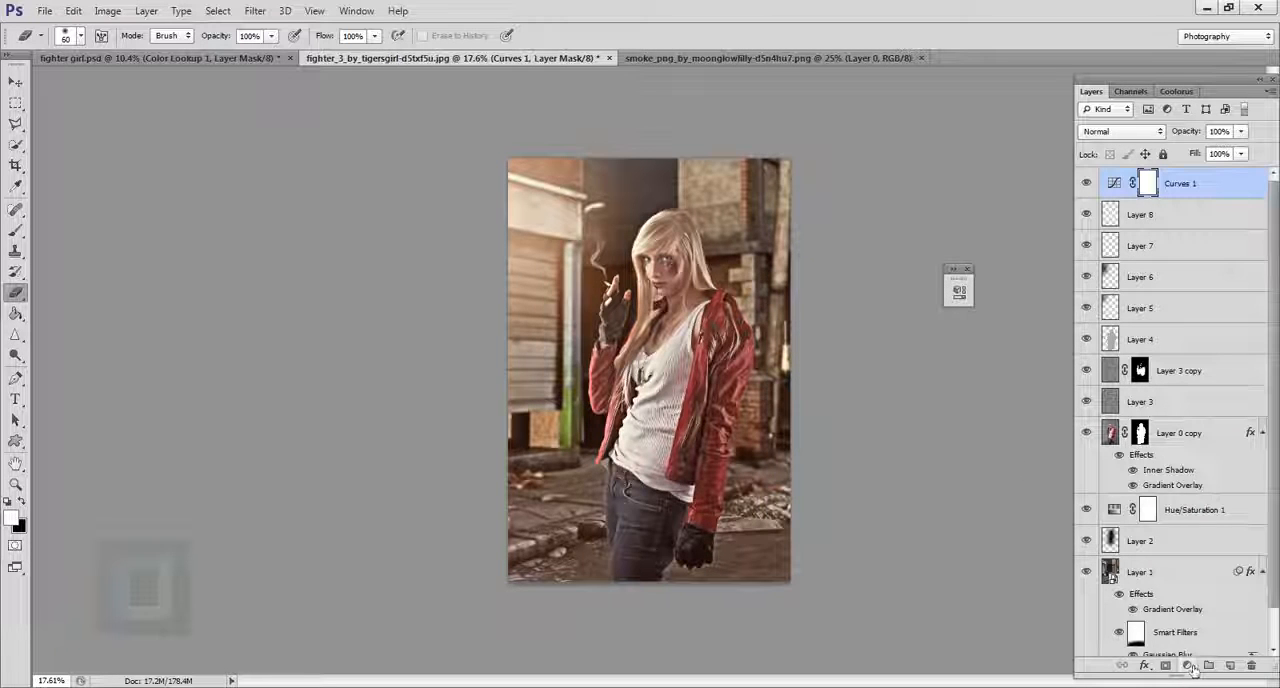
Add a Levels adjustment layer above the Curves layer and adjust its midtone slider.
left_click(1188, 666)
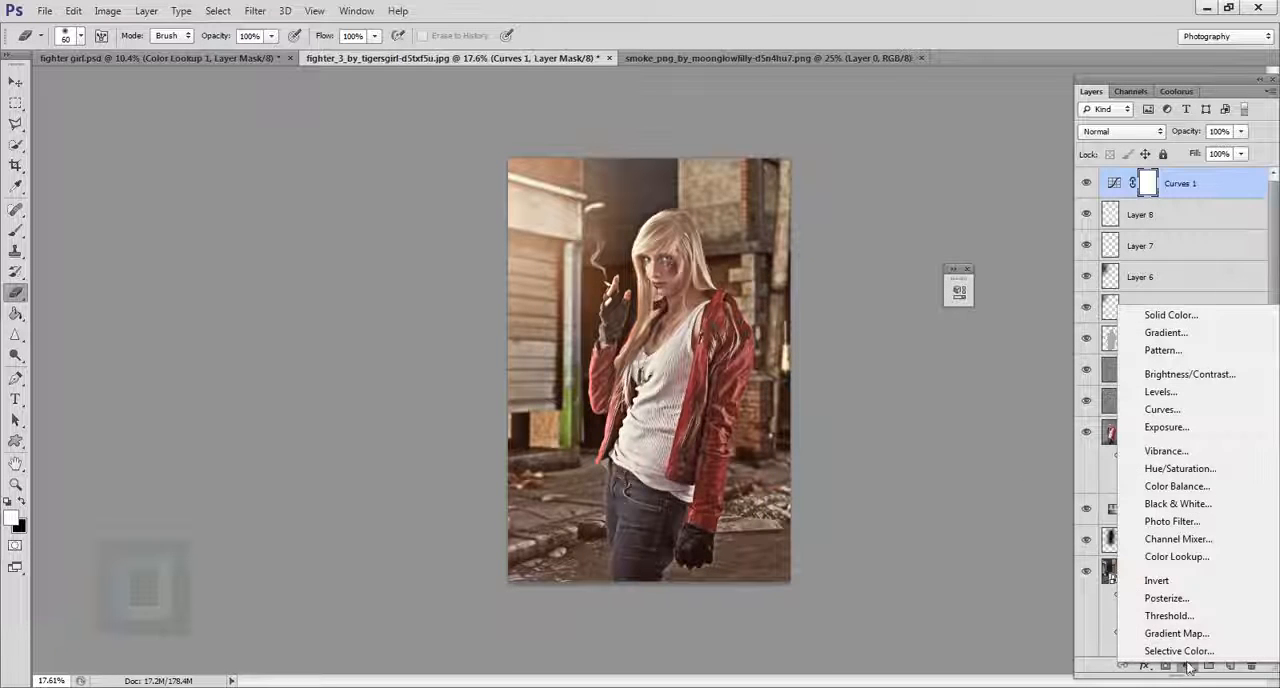
left_click(1160, 412)
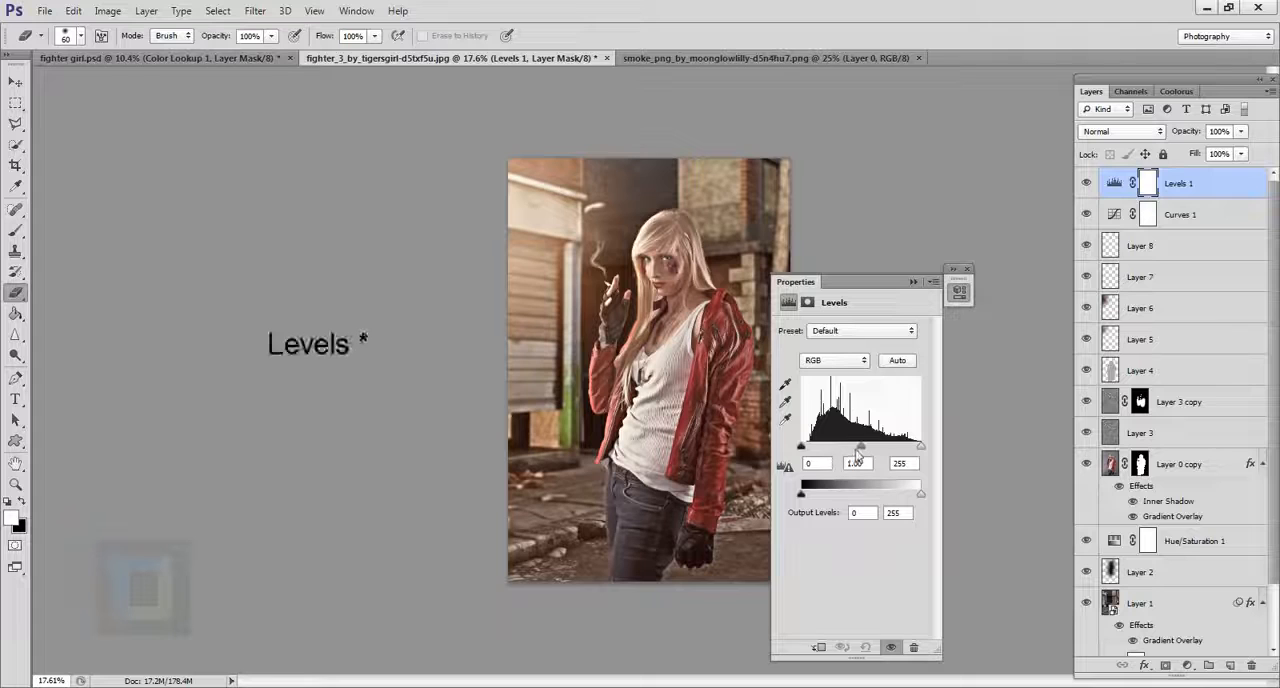
mouse_move(862, 454)
left_mouse_down()
mouse_move(920, 447)
mouse_move(862, 452)
left_mouse_up()
left_click(913, 282)
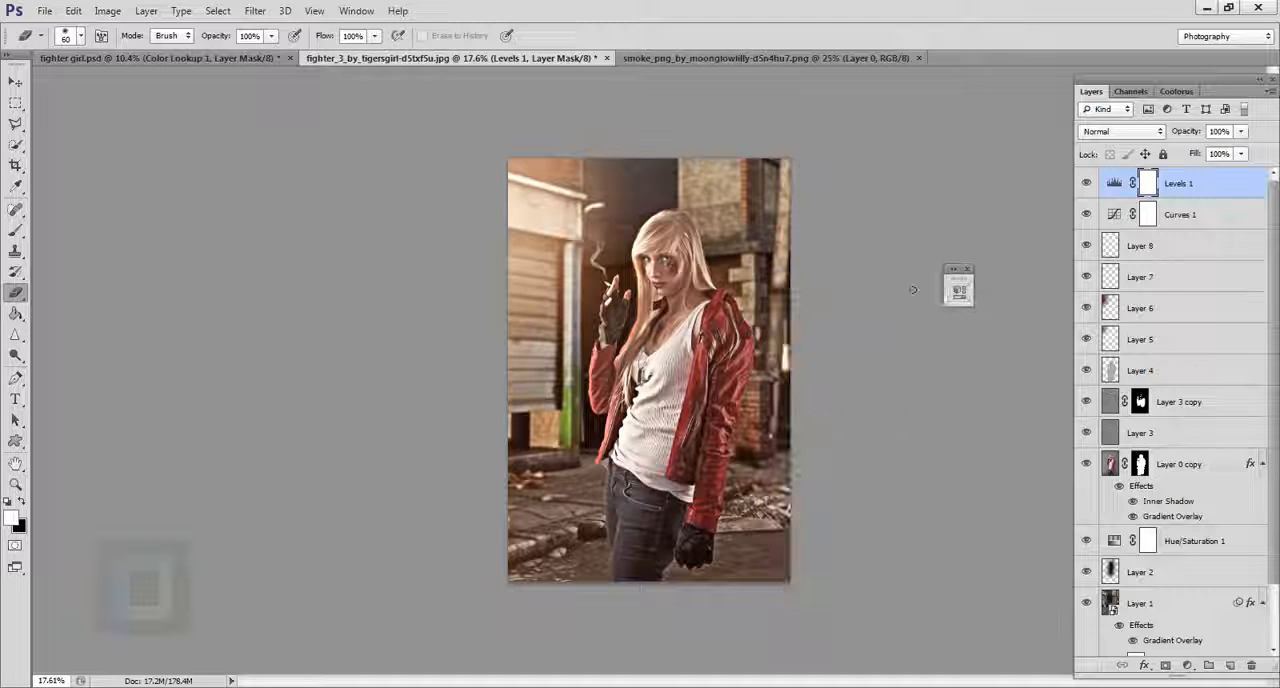
Add a Color Lookup adjustment layer on top with the 3DLUT file Crisp_Warm.look, moving its settings clear of the image.
left_click(1187, 665)
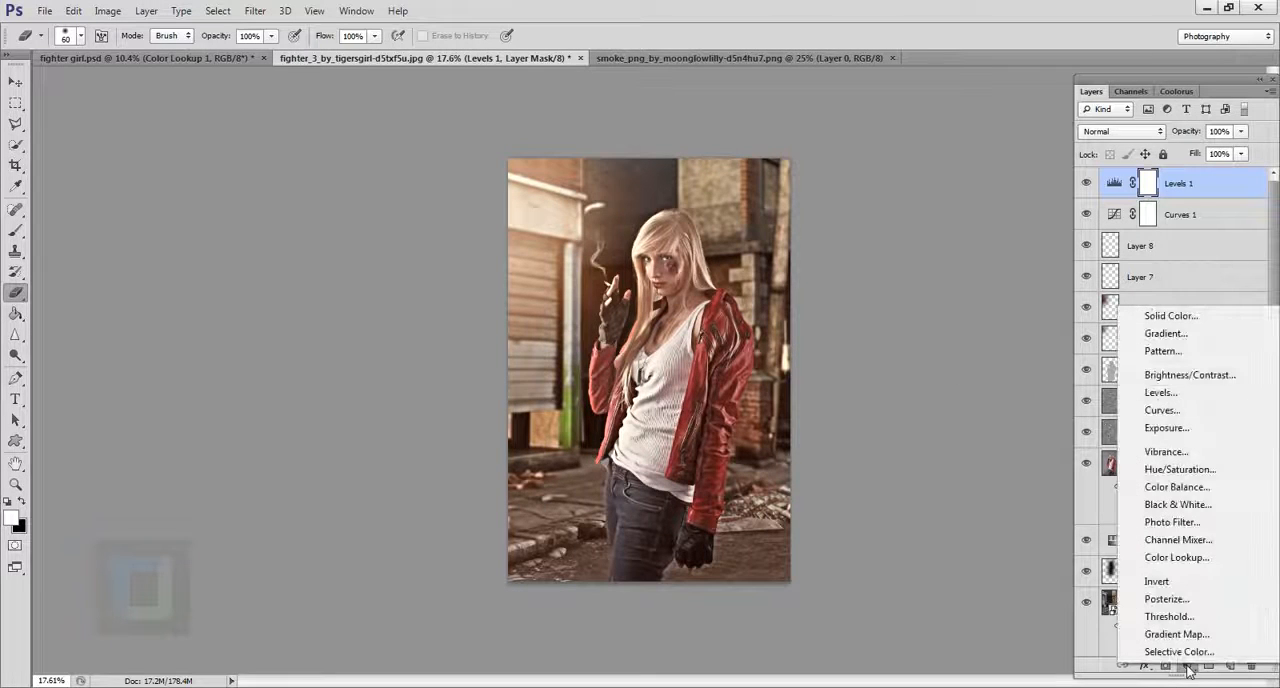
left_click(1176, 557)
left_click(880, 336)
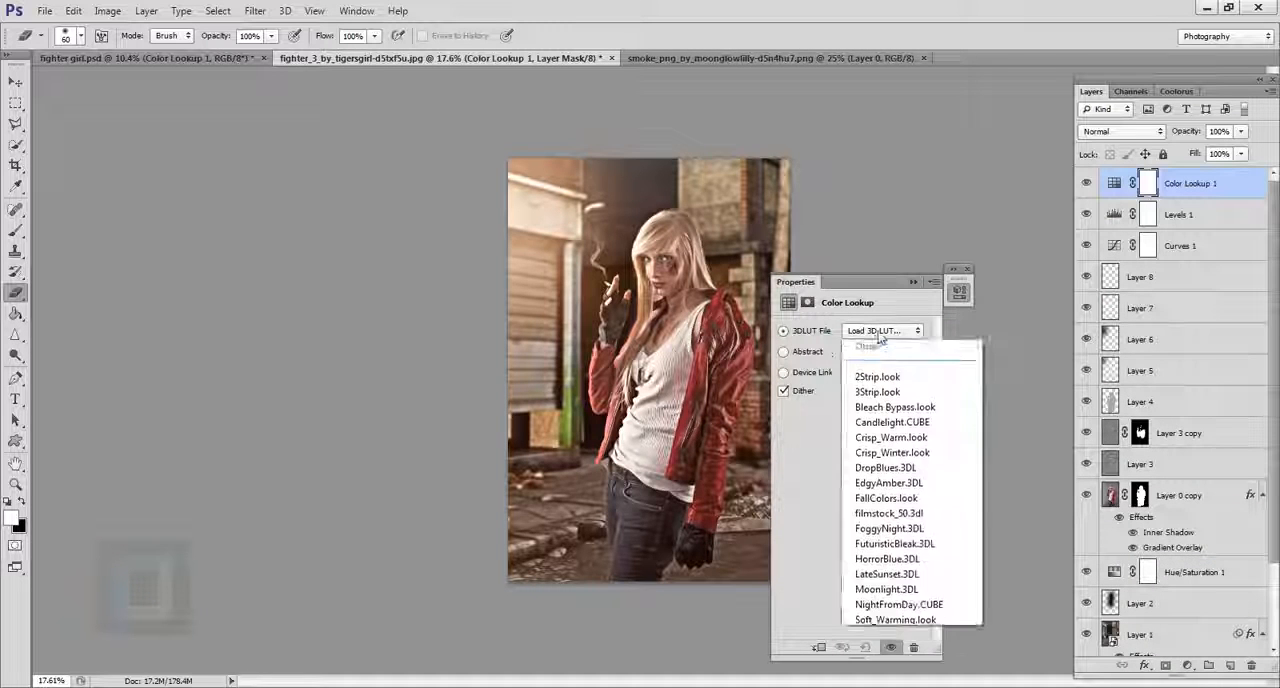
left_click(888, 456)
left_click_drag(866, 294, 955, 293)
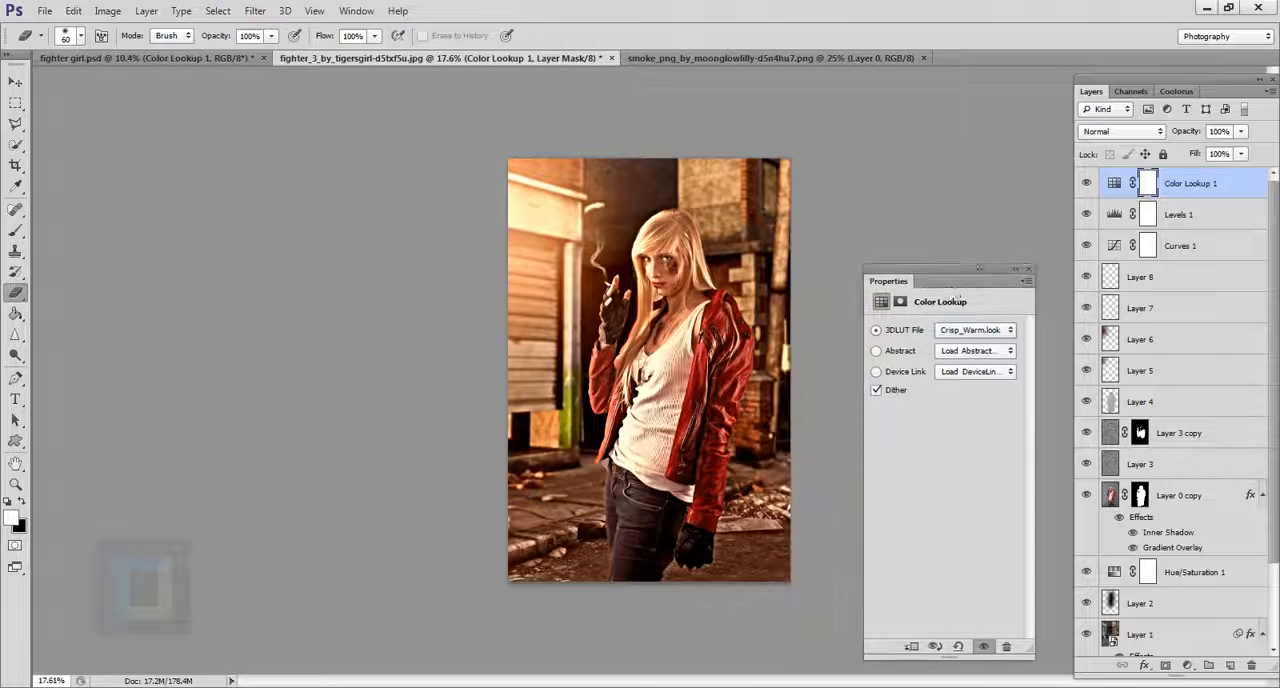
Set the Color Lookup layer to Color blend mode at 54% opacity and compare the image with and without it.
left_click(1113, 132)
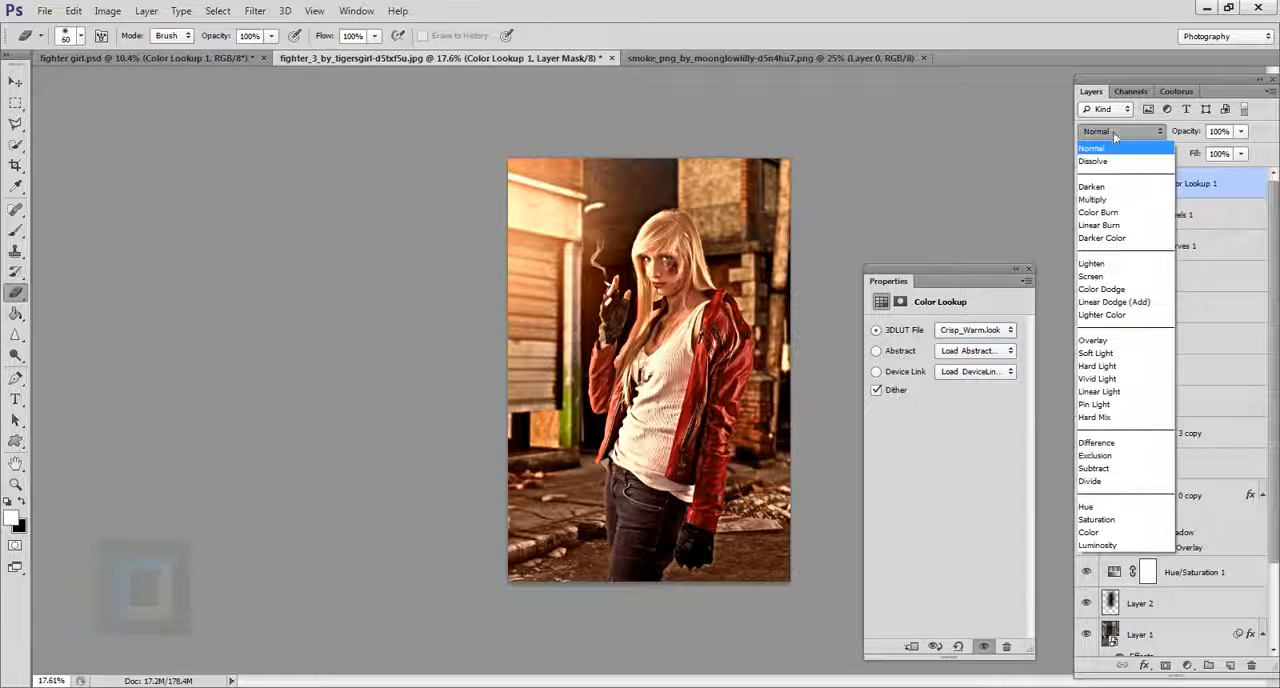
left_click(1092, 532)
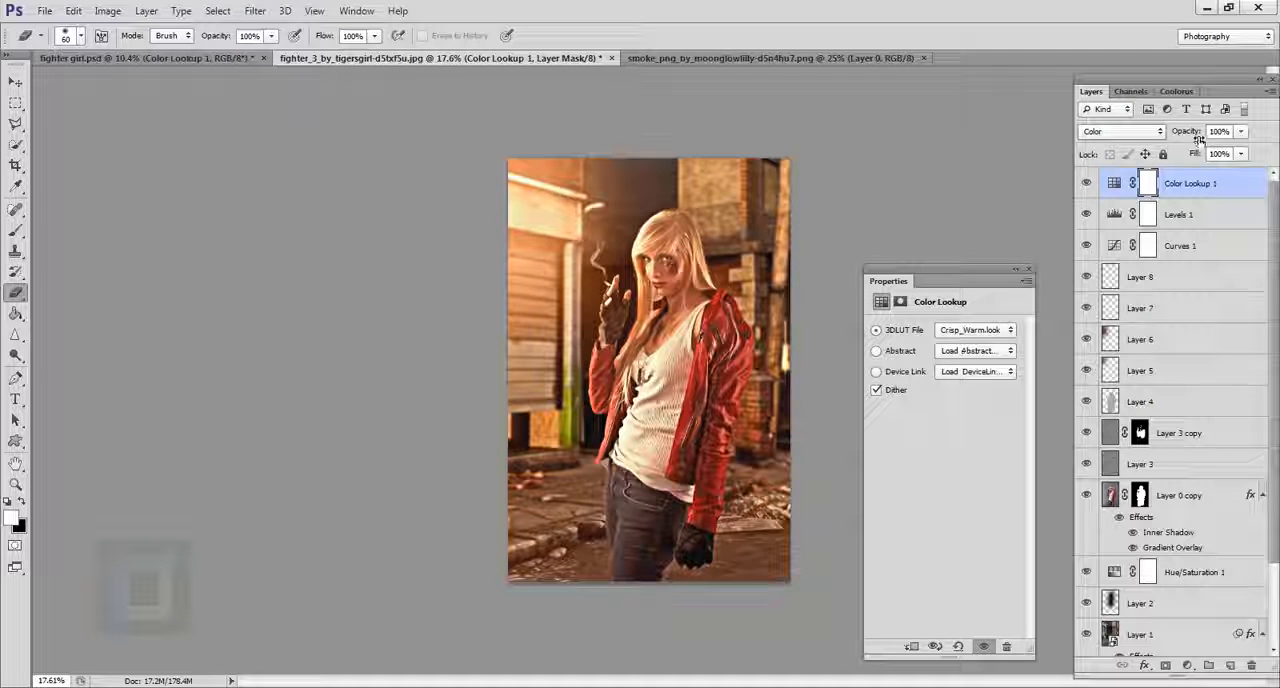
left_click(1240, 132)
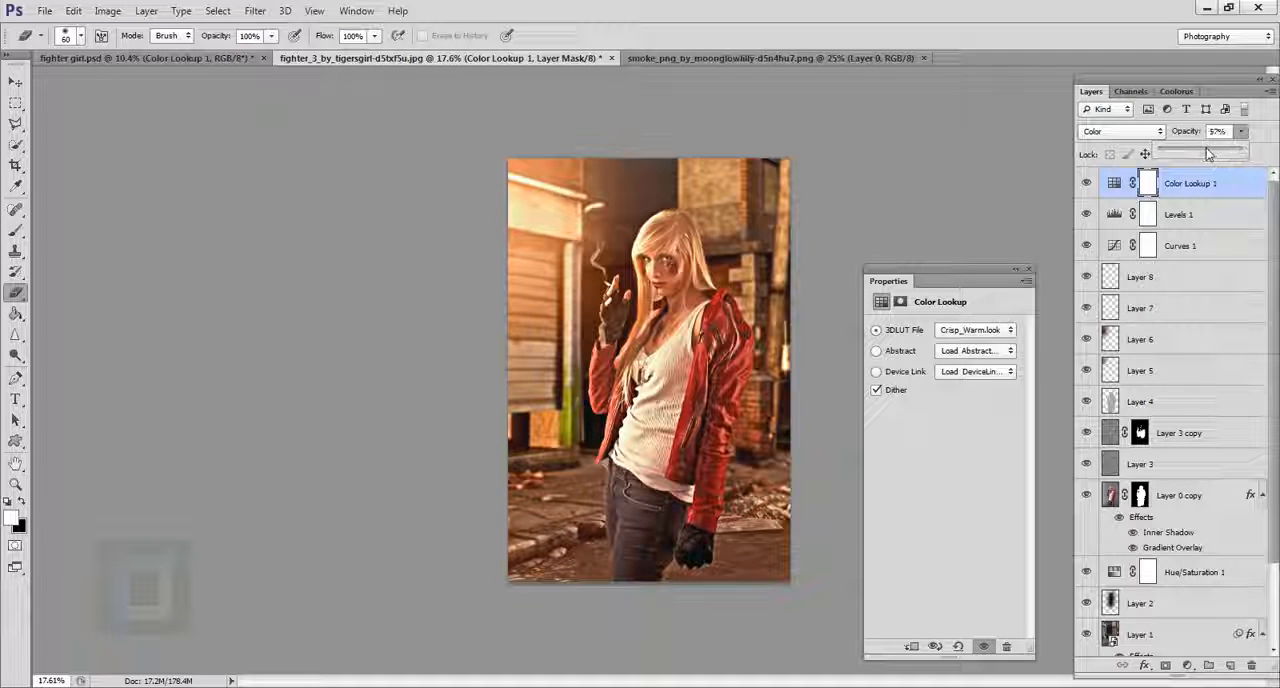
left_click_drag(1207, 153, 1205, 153)
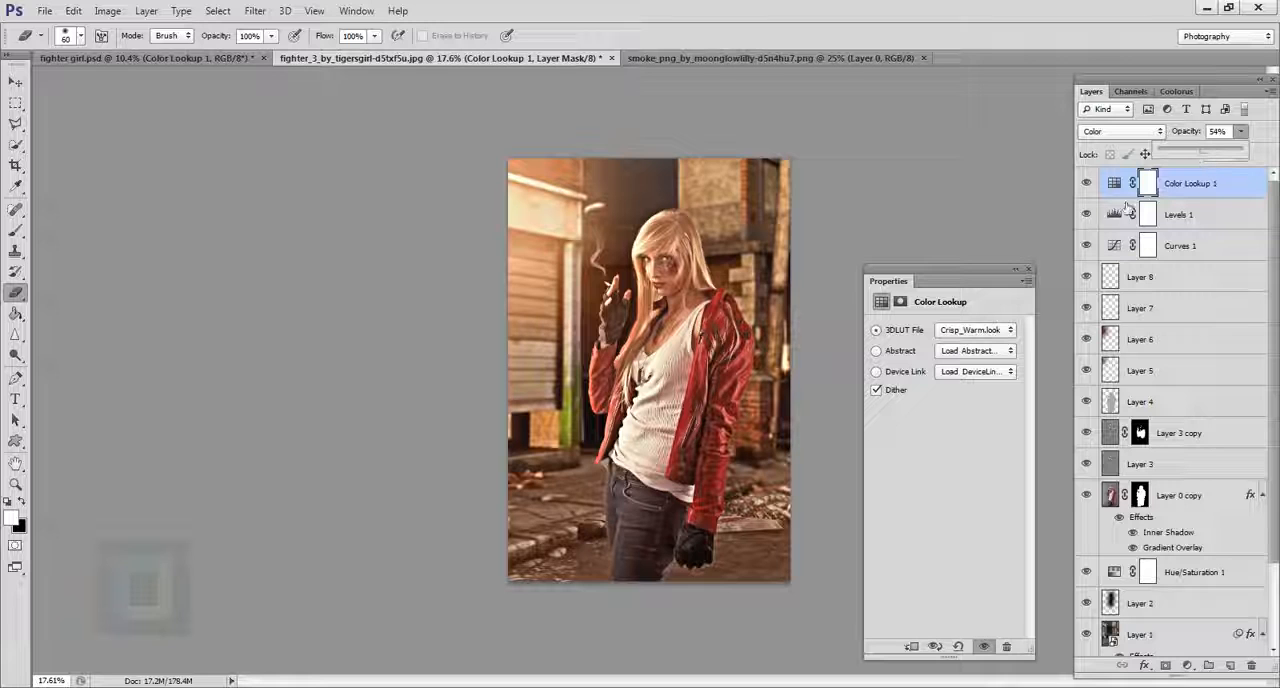
left_click(1086, 185)
left_click(1086, 185)
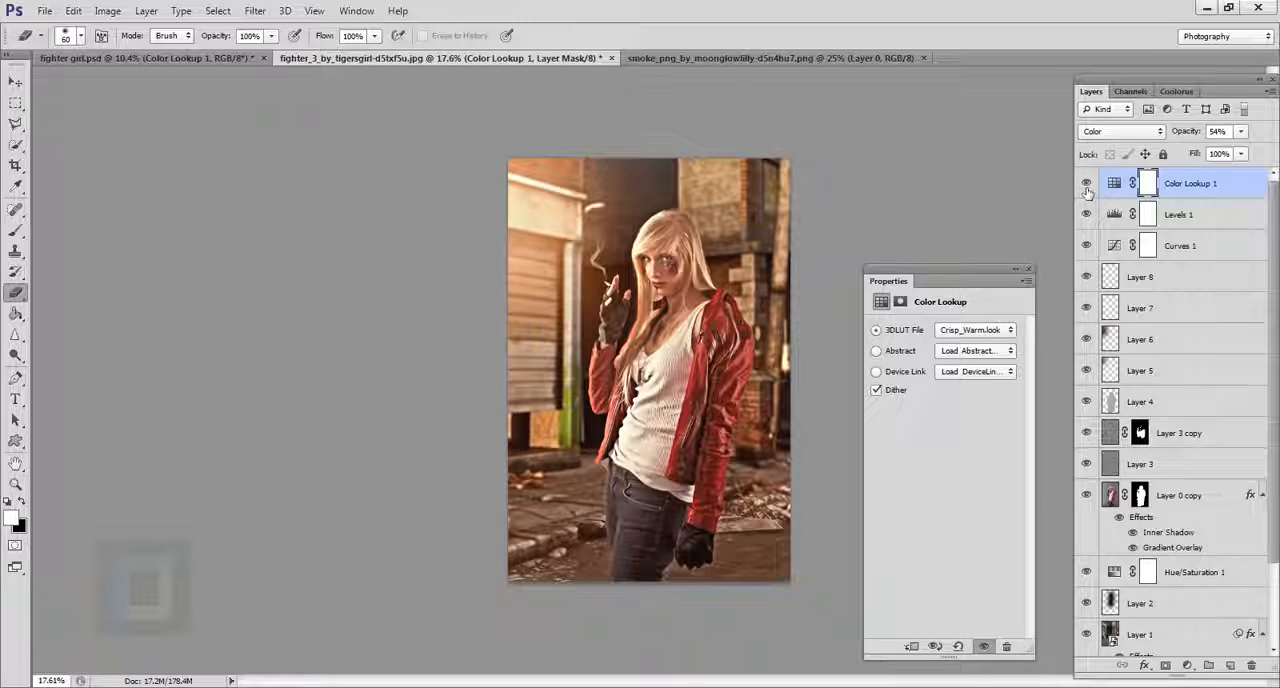
left_click(1023, 272)
Add a new layer on top and brush orange over the left side and lower part of the image at brush size 1200.
key("b")
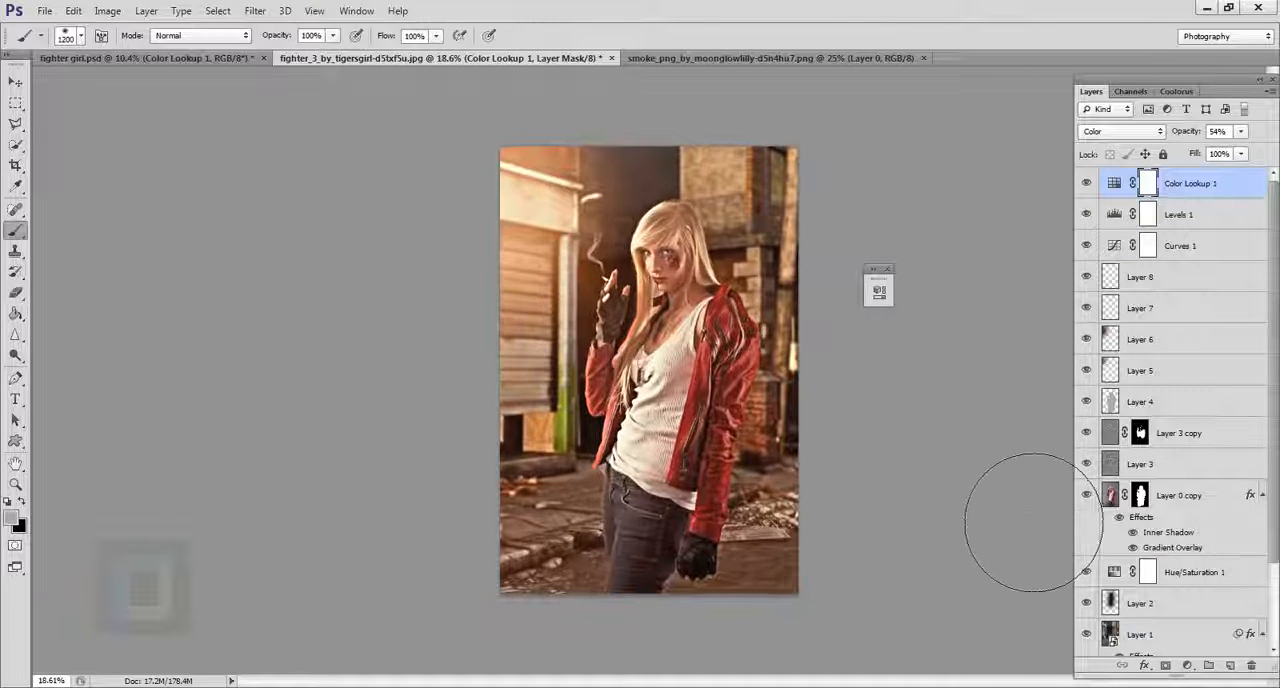
left_click(1233, 668)
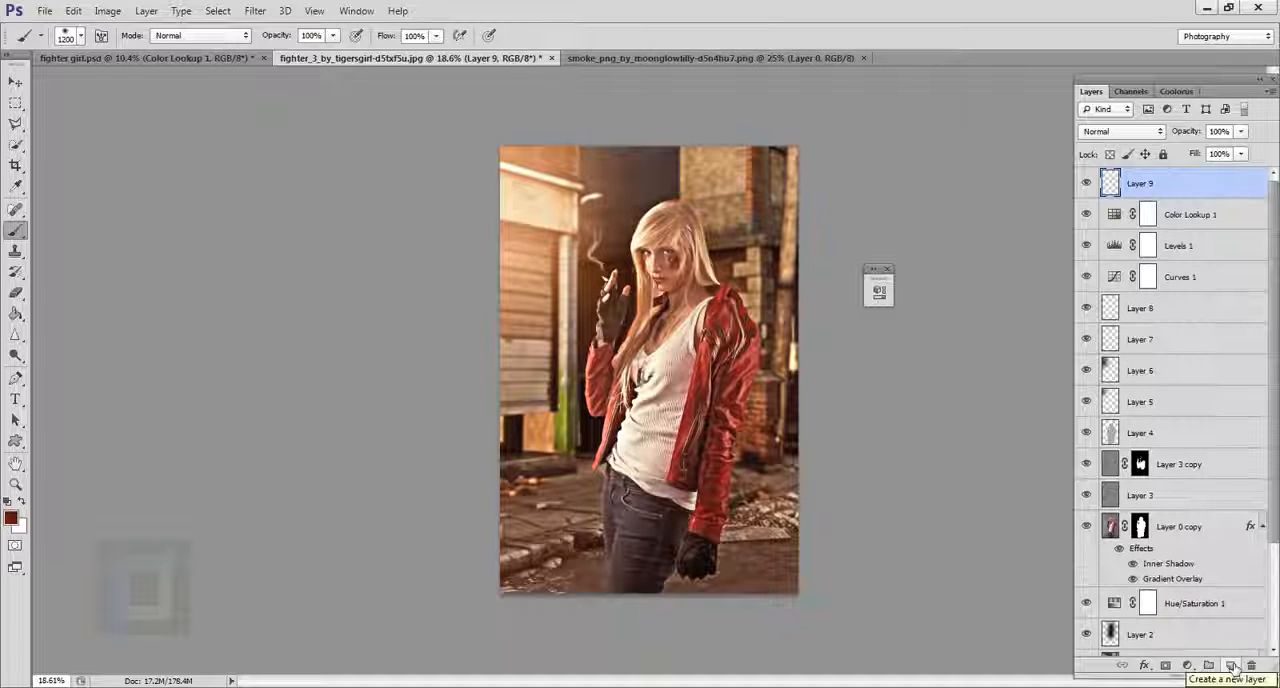
left_click(12, 516)
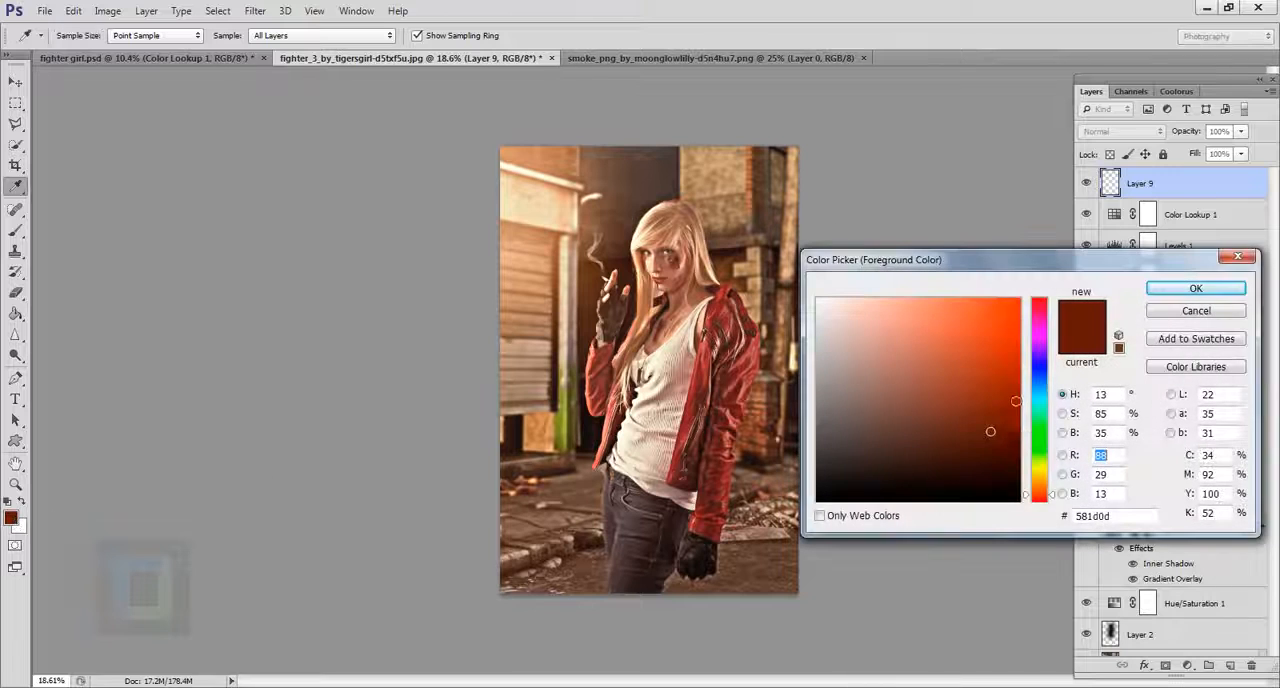
left_click_drag(1045, 476, 1040, 487)
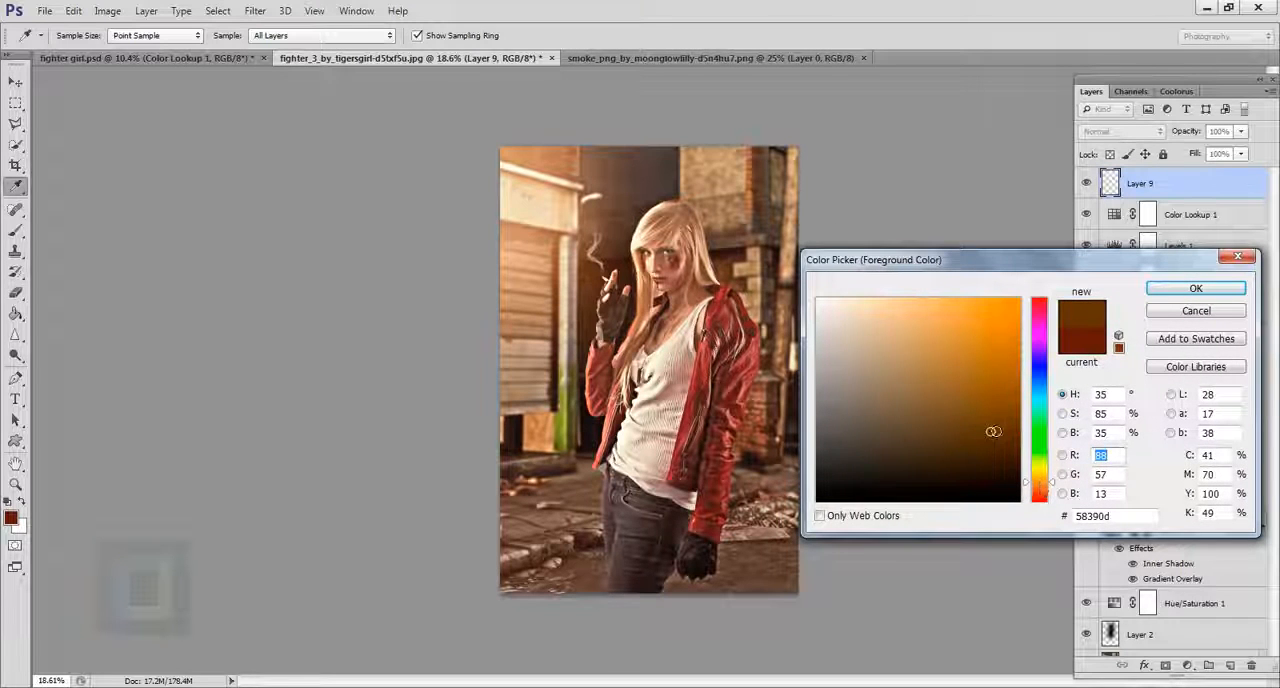
left_click_drag(993, 431, 963, 365)
left_click(1210, 290)
key("b")
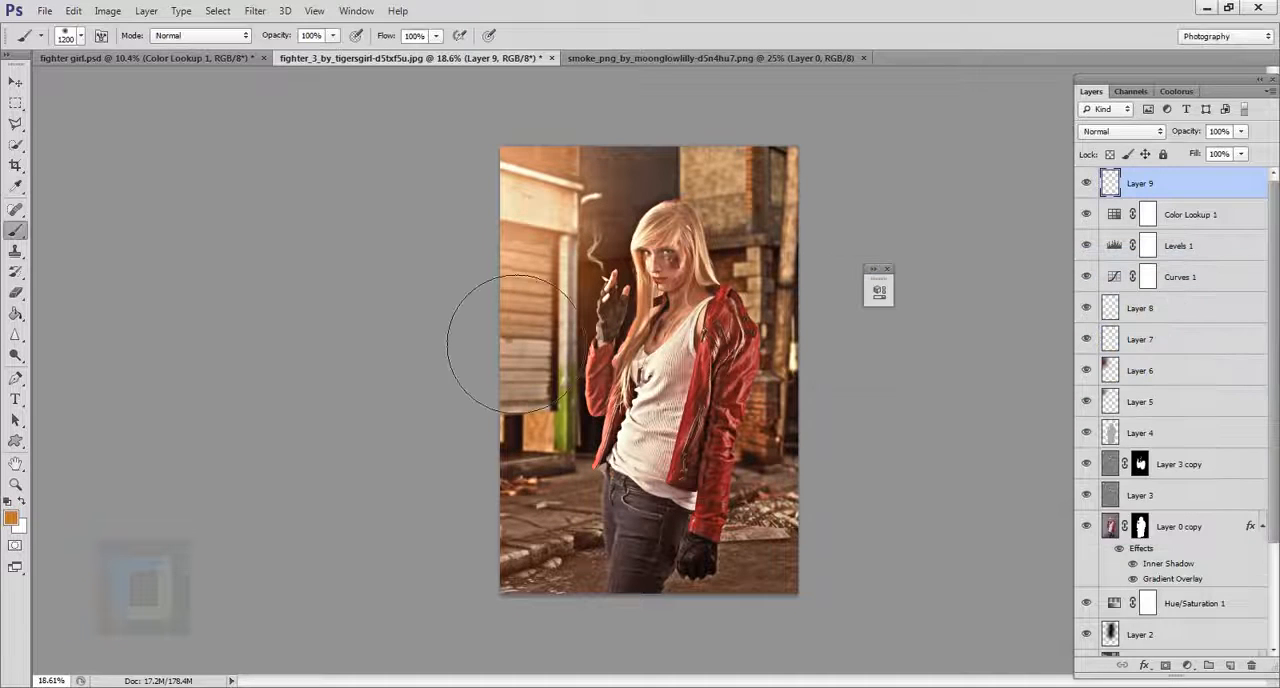
mouse_move(583, 365)
left_mouse_down()
mouse_move(567, 625)
mouse_move(592, 680)
mouse_move(645, 663)
mouse_move(847, 675)
mouse_move(701, 606)
mouse_move(607, 511)
mouse_move(592, 507)
mouse_move(592, 525)
mouse_move(567, 421)
mouse_move(587, 370)
mouse_move(546, 521)
left_mouse_up()
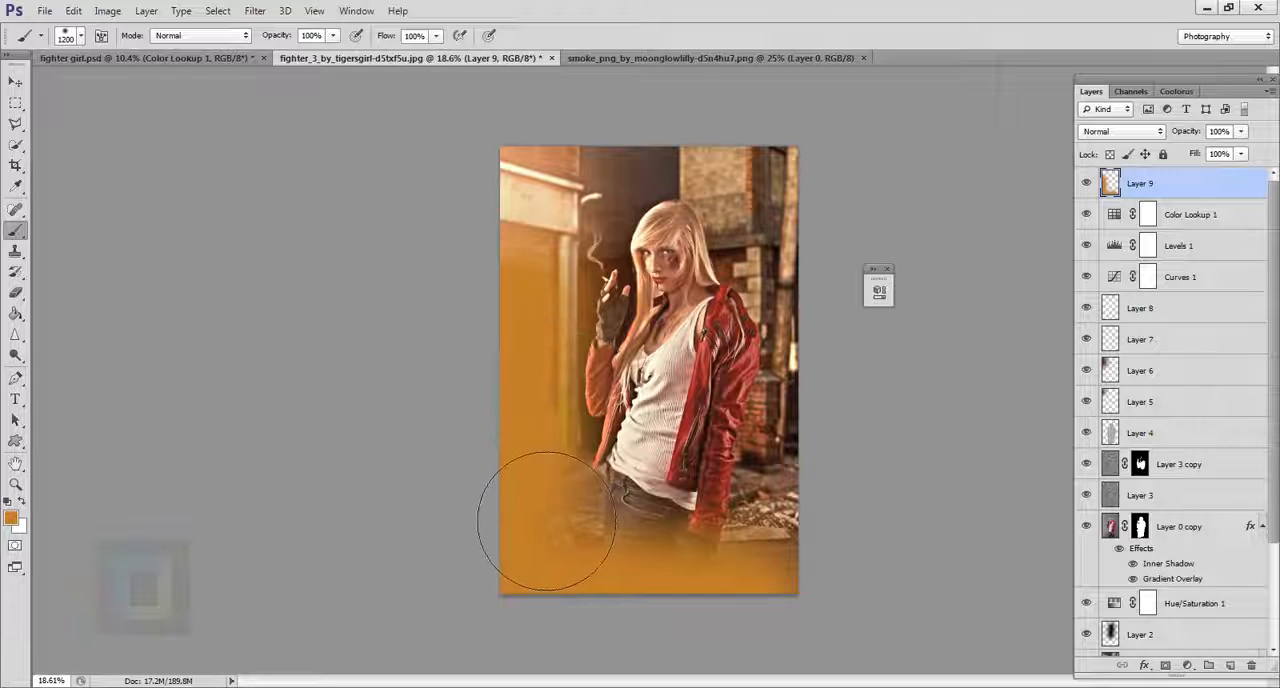
Blend the orange paint layer in Screen mode at 31% opacity and compare the image with and without it.
left_click(1118, 132)
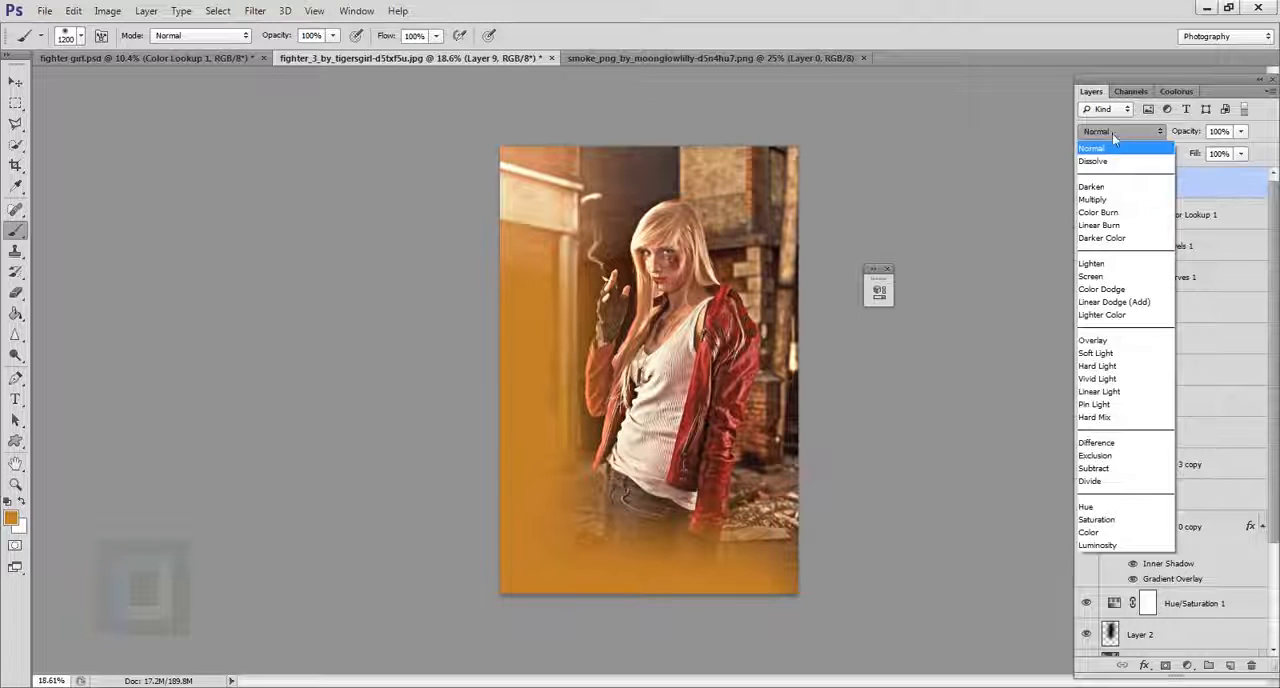
left_click(1101, 277)
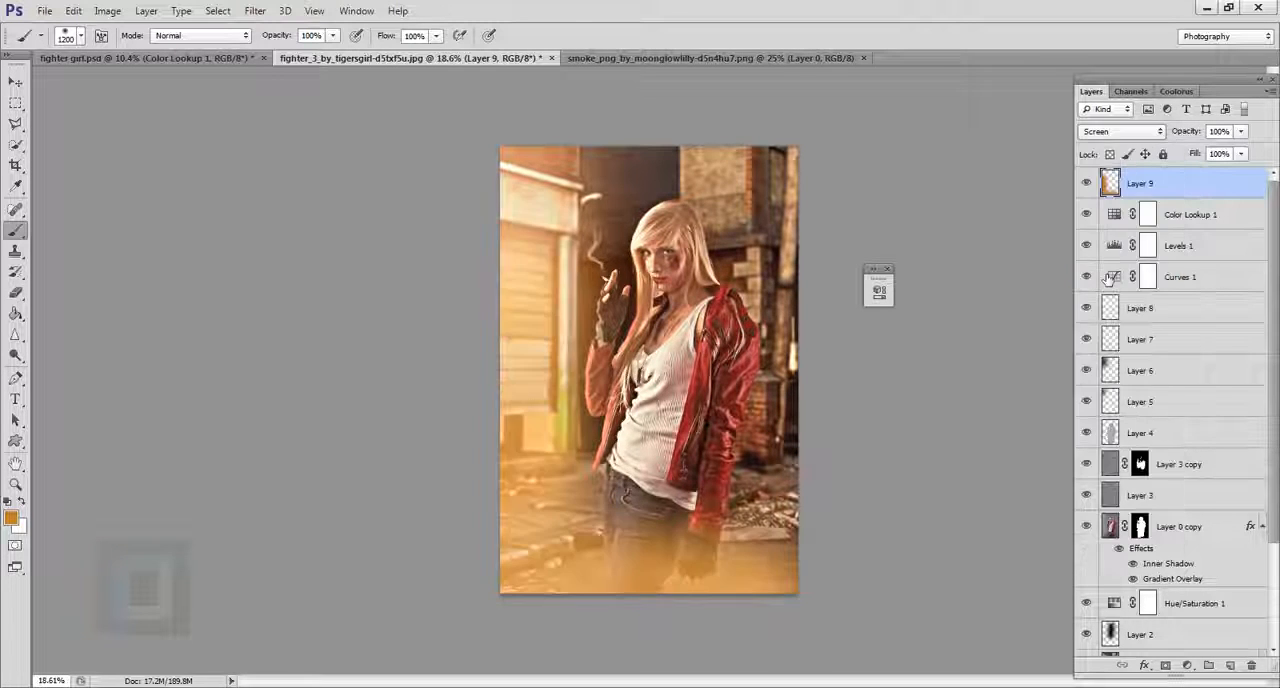
left_click(1240, 131)
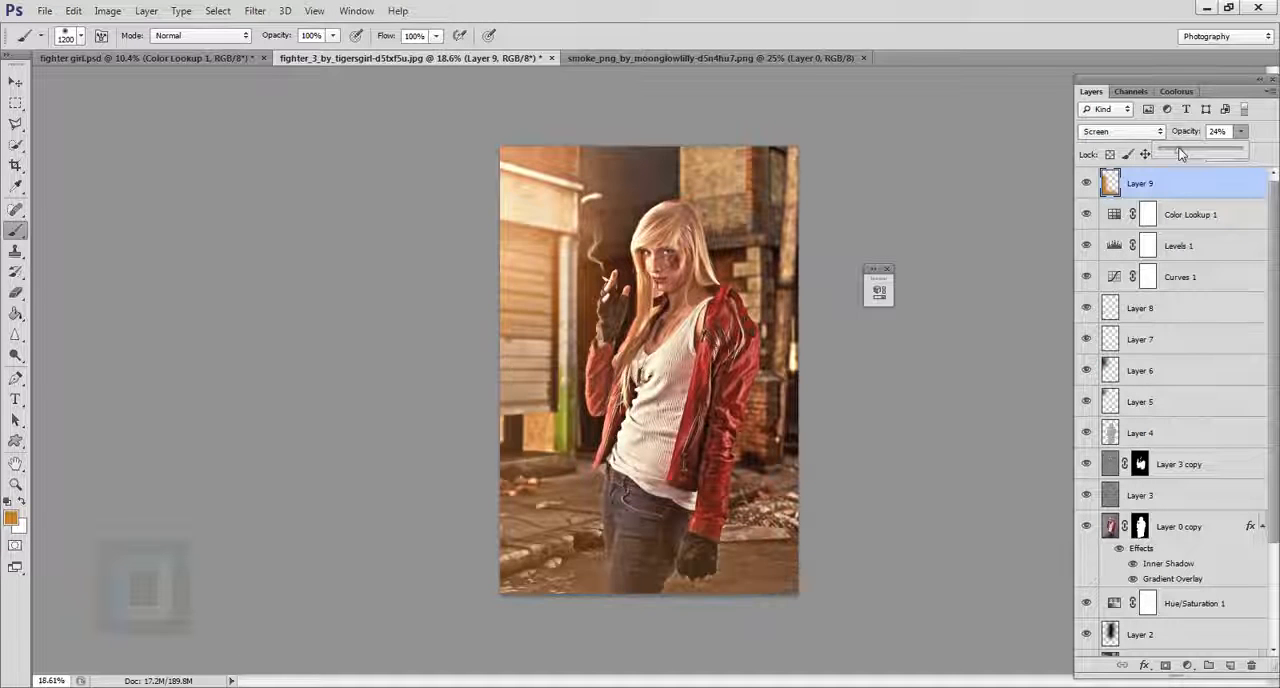
left_click_drag(1185, 153, 1186, 153)
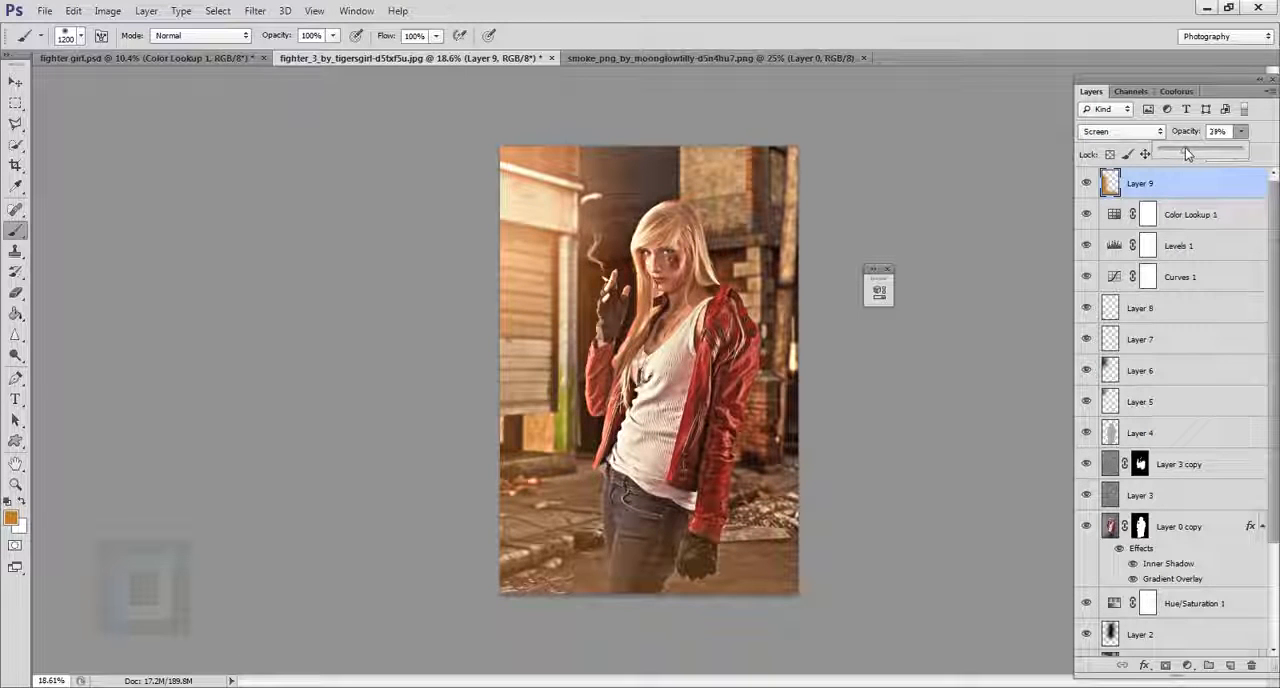
left_click(1087, 184)
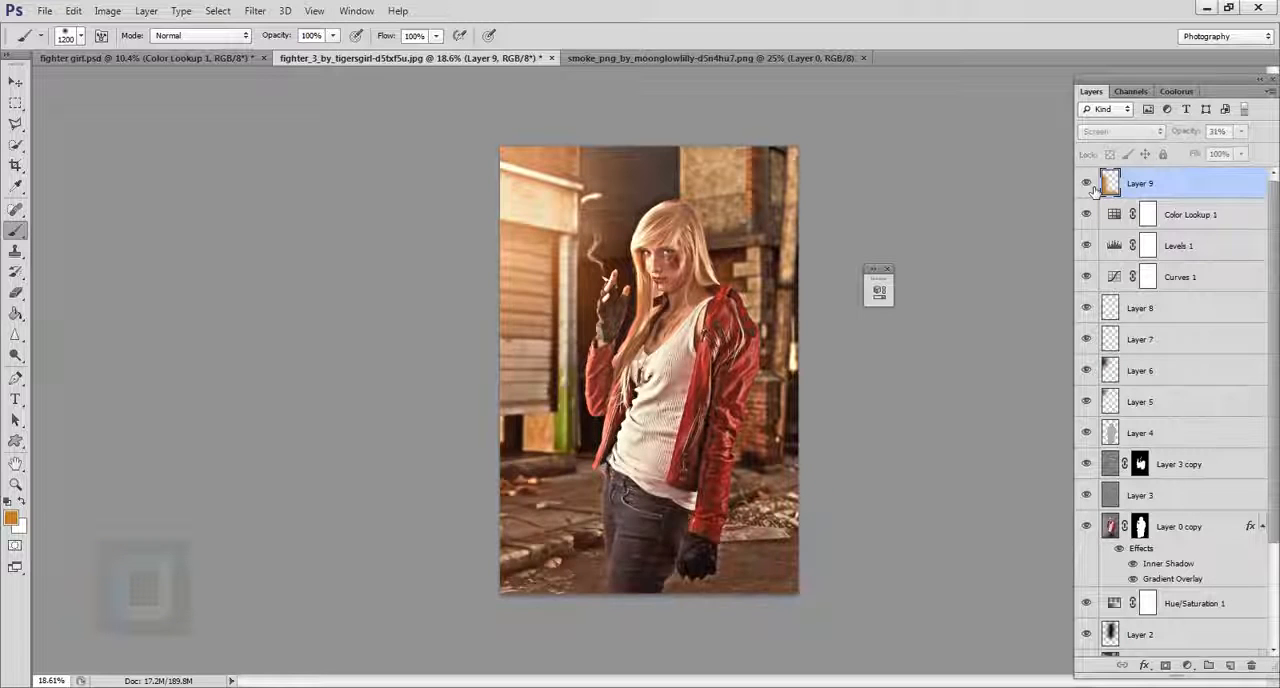
left_click(1088, 185)
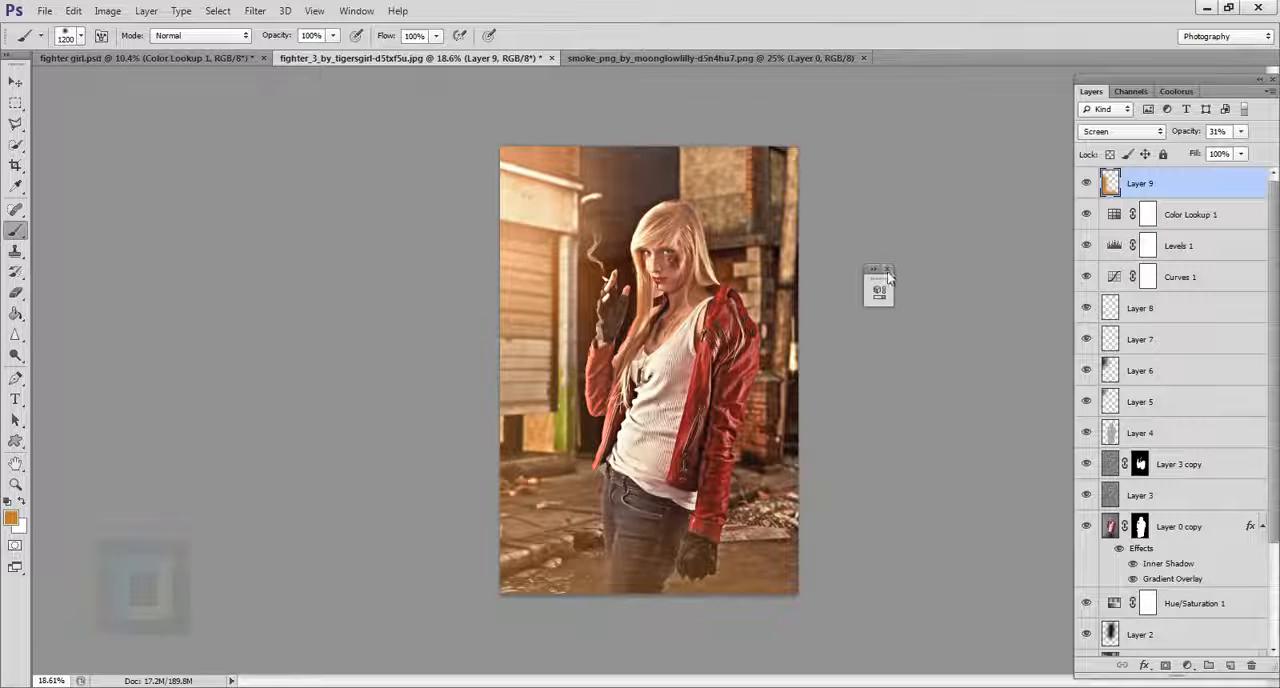
left_click(1088, 185)
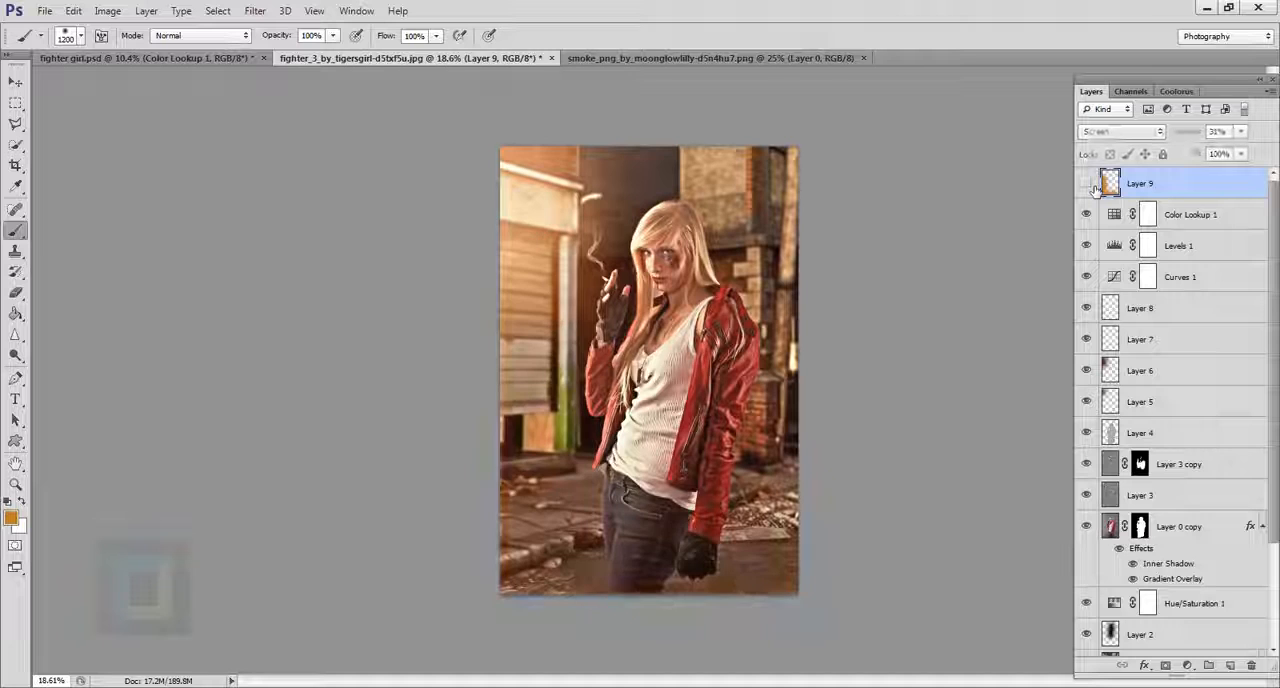
left_click(1088, 185)
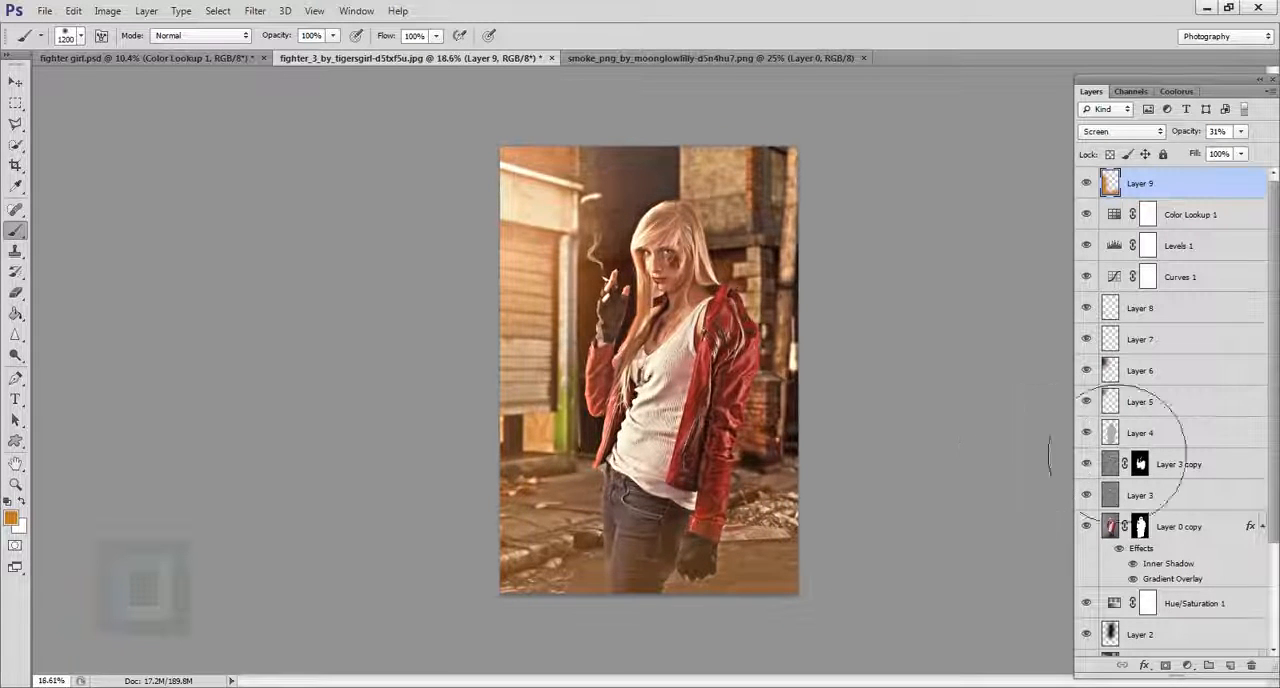
Lower the opacity of the Gradient Overlay effect on the street background, Layer 1.
scroll(1180, 430, "down", 3)
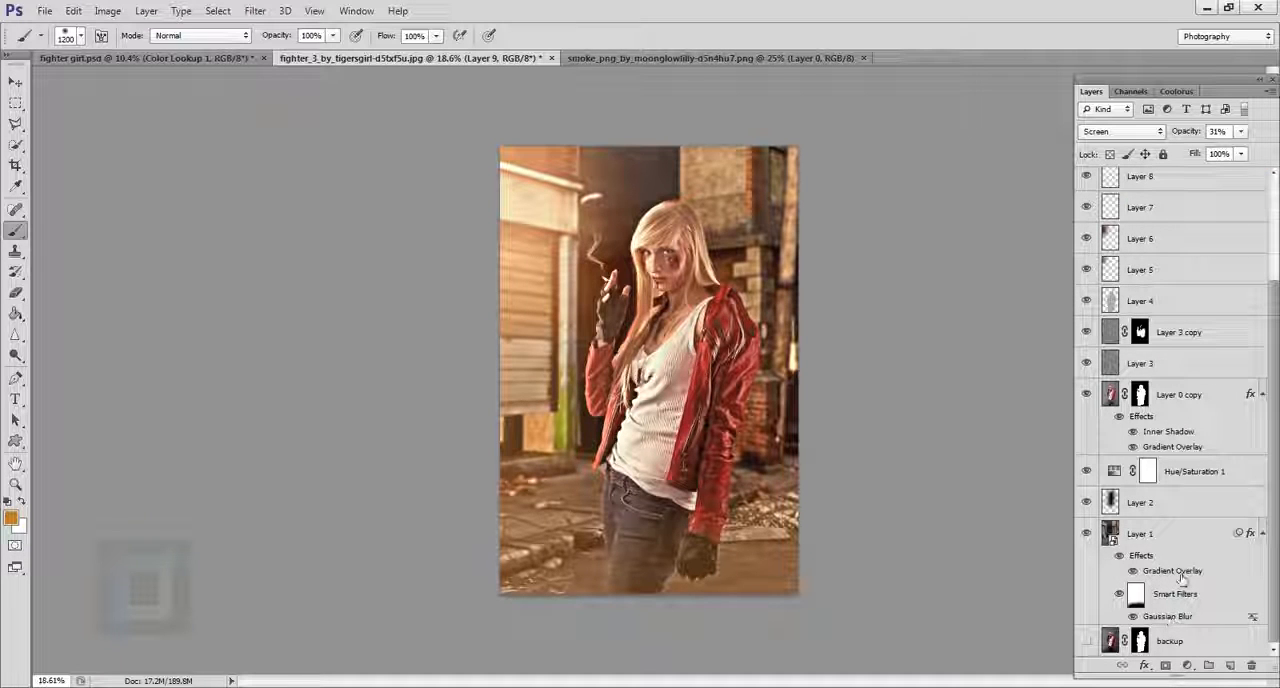
double_click(1176, 572)
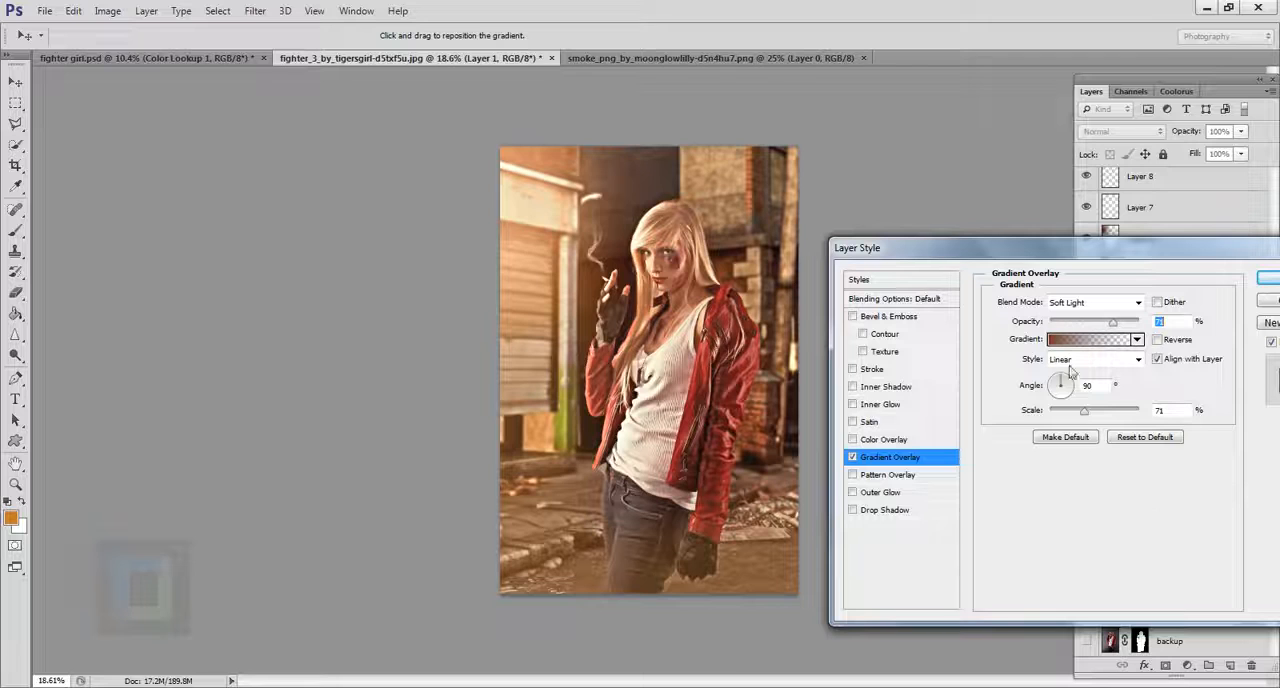
mouse_move(1113, 326)
left_mouse_down()
mouse_move(1035, 316)
mouse_move(1090, 321)
left_mouse_up()
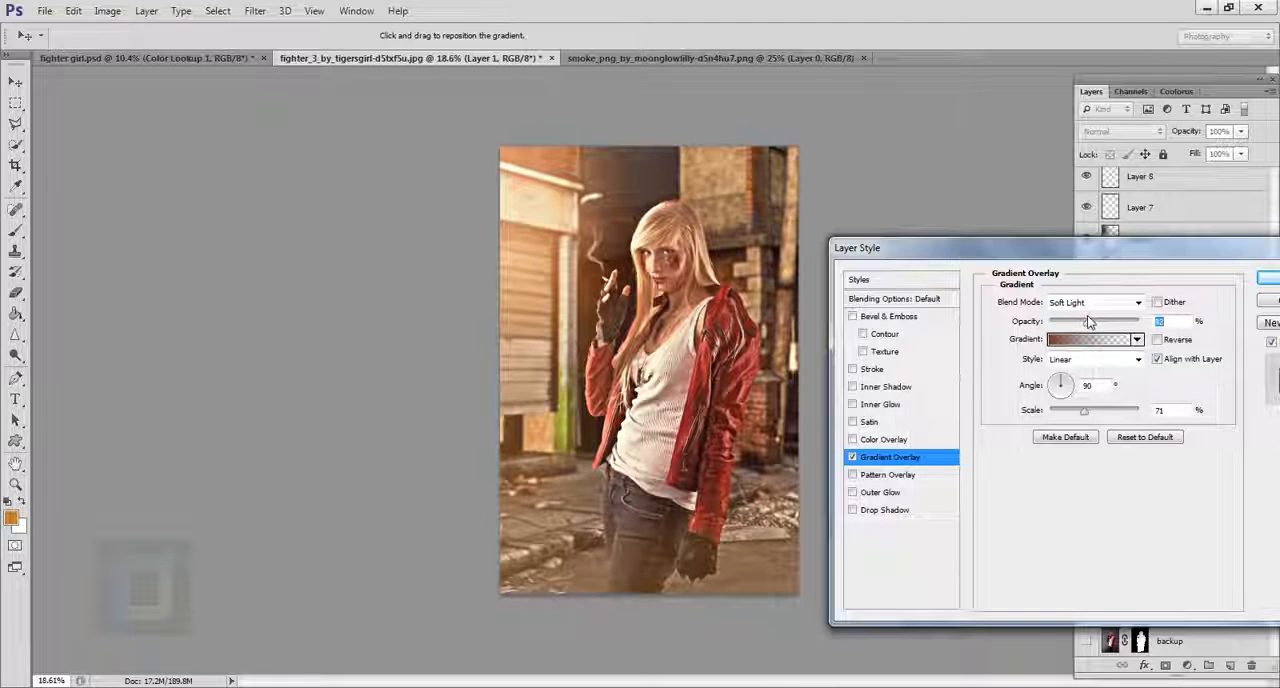
left_click(1267, 278)
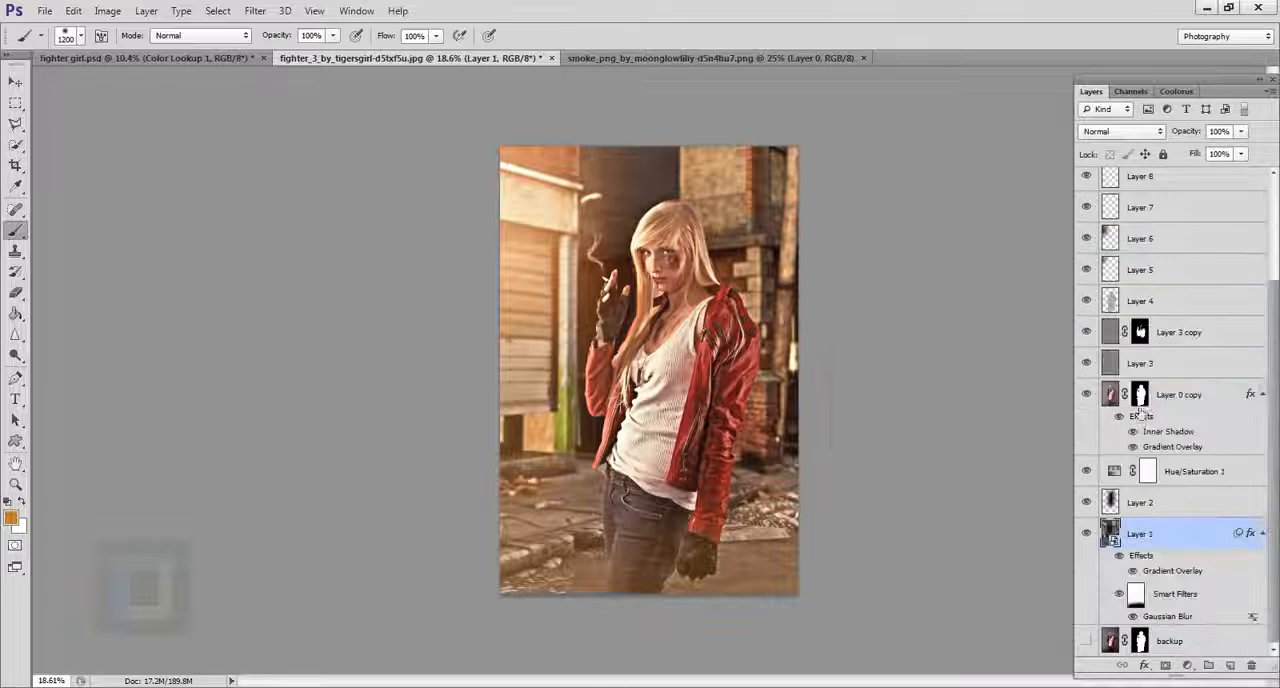
Compare the image with and without the Hard Light layer, Layer 3.
left_click(1112, 364)
left_click(1087, 364)
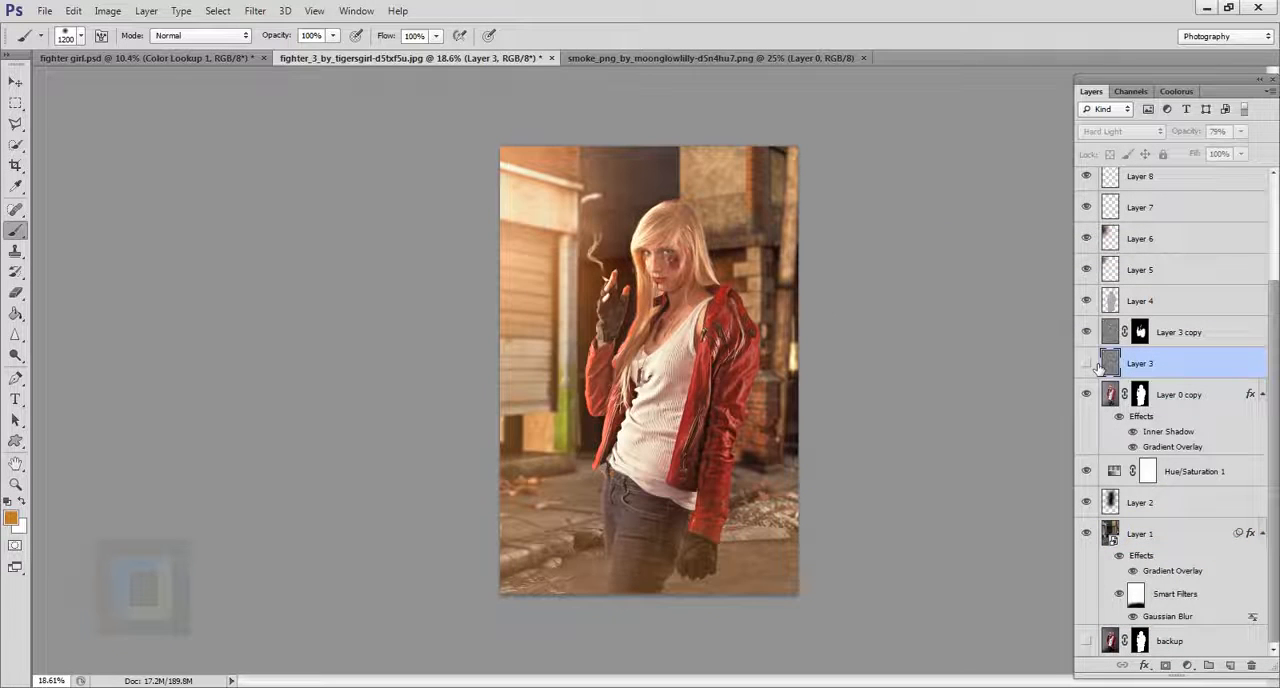
left_click(1087, 364)
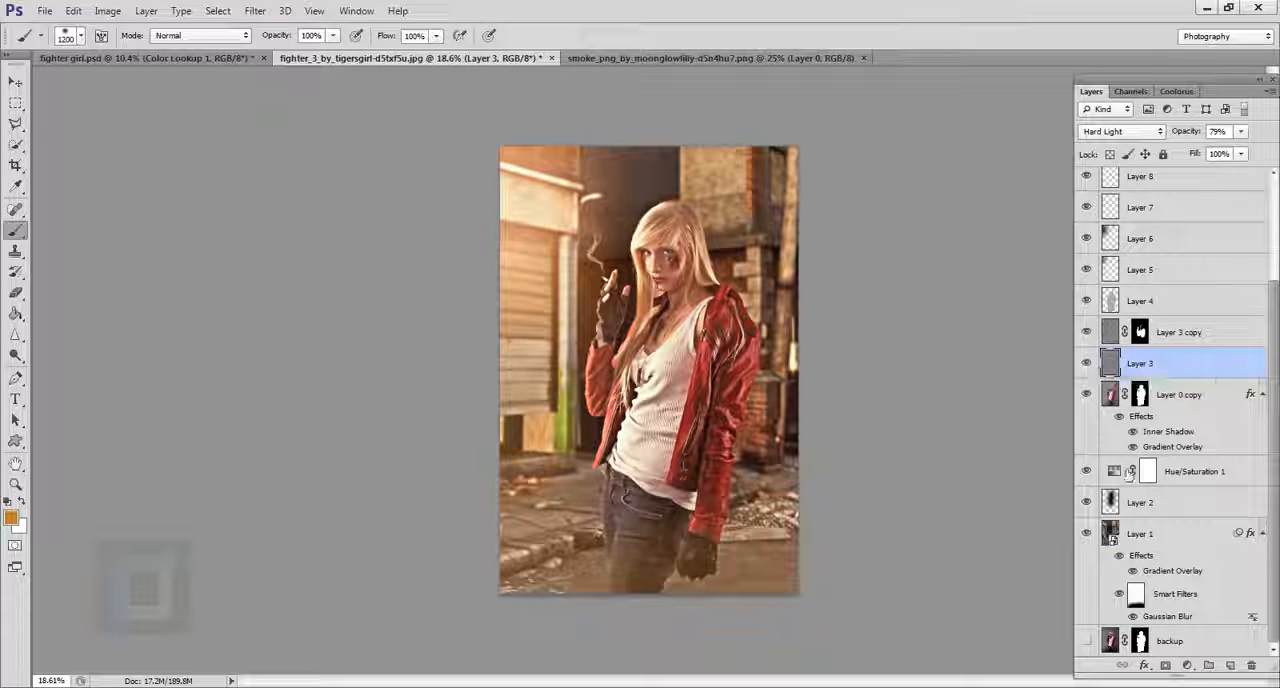
Set the saturation of the Hue/Saturation 1 layer to -47, moving its settings clear of the image.
double_click(1115, 471)
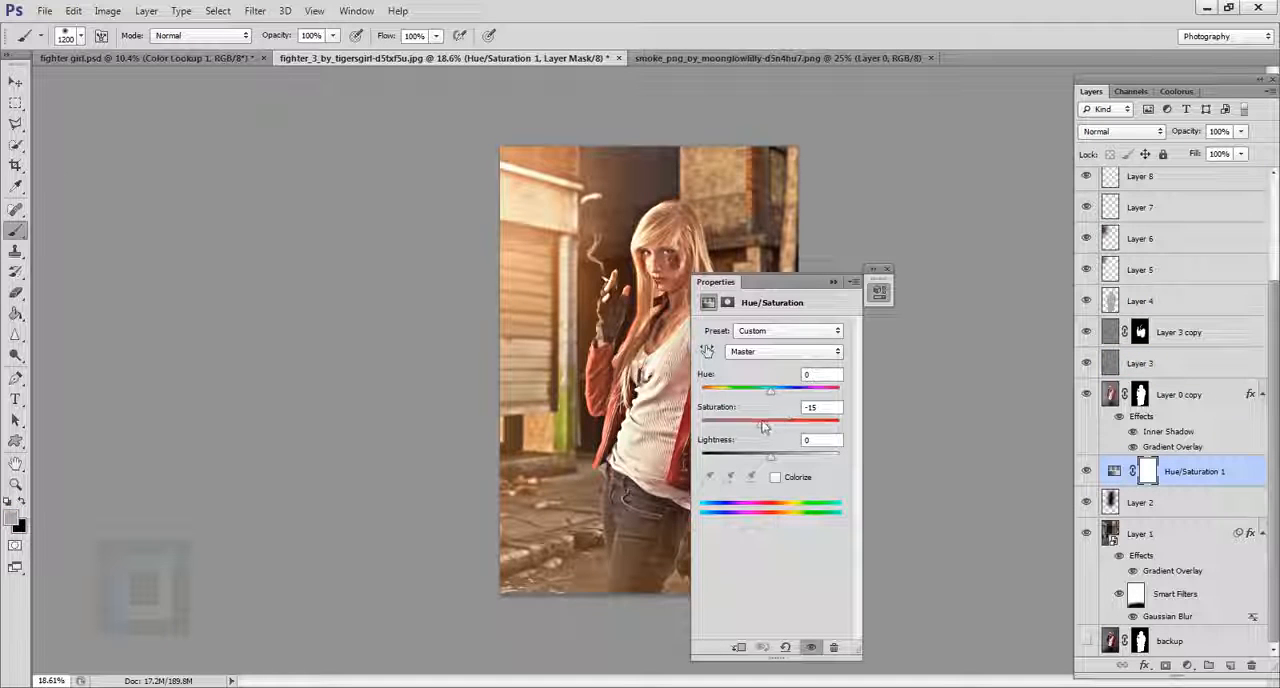
left_click_drag(760, 424, 743, 426)
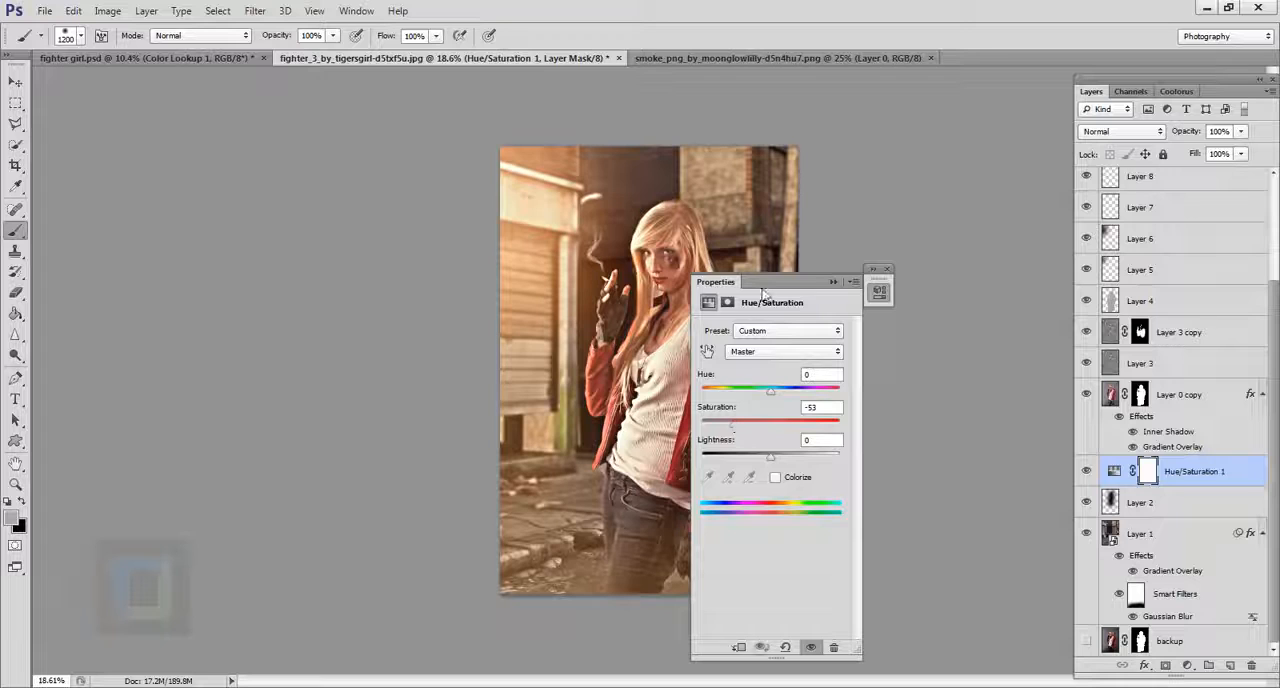
left_click_drag(763, 292, 936, 309)
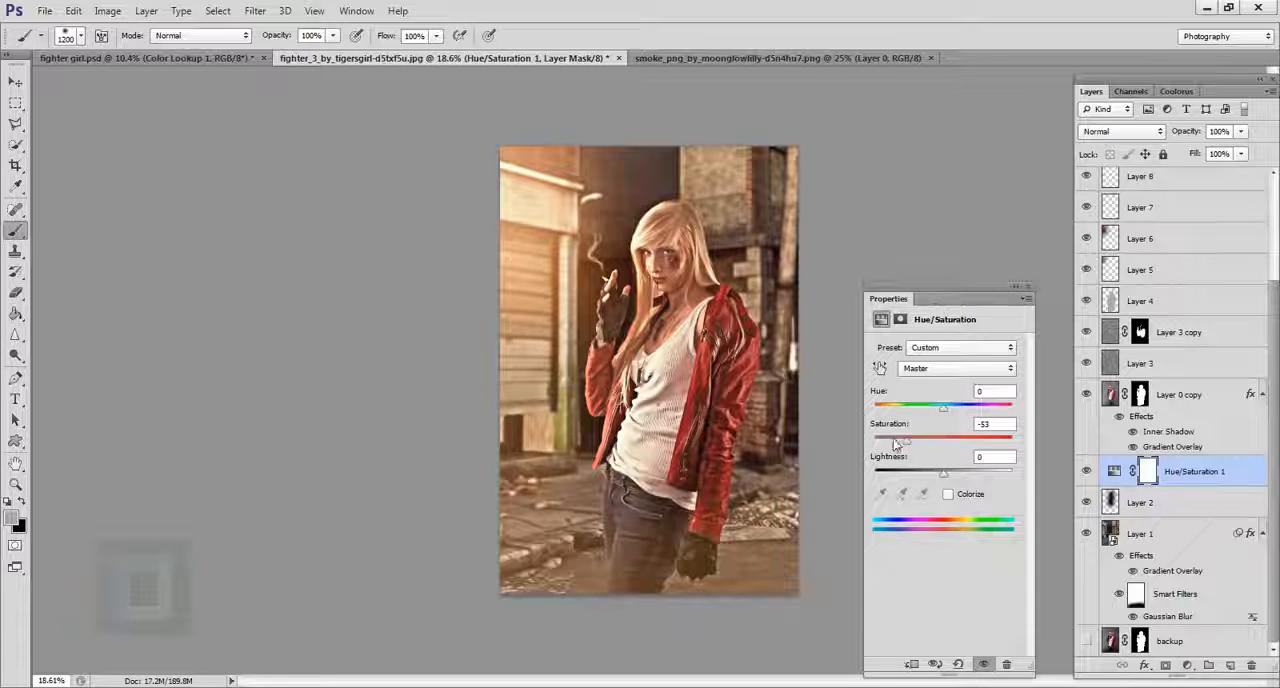
left_click_drag(909, 444, 903, 438)
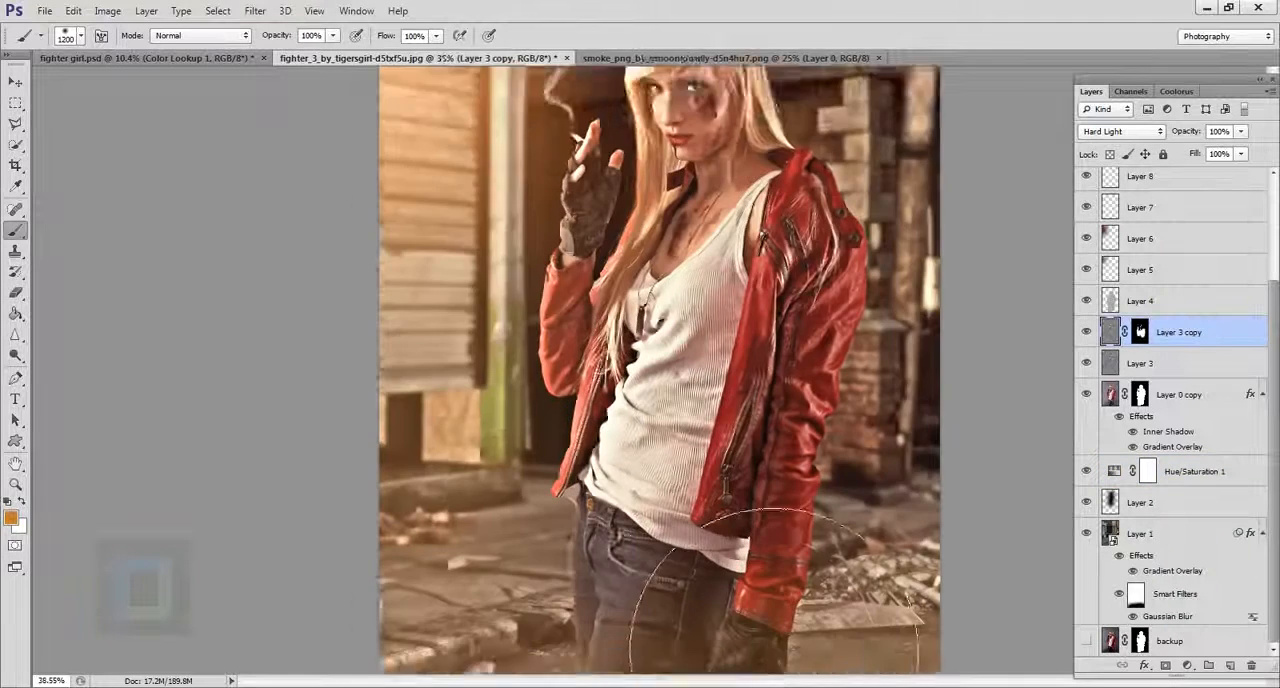
Soften the Inner Shadow rim light on the woman's layer, Layer 0 copy, with a size of 21 px and a distance of 9 px.
scroll(774, 654, "up", 8)
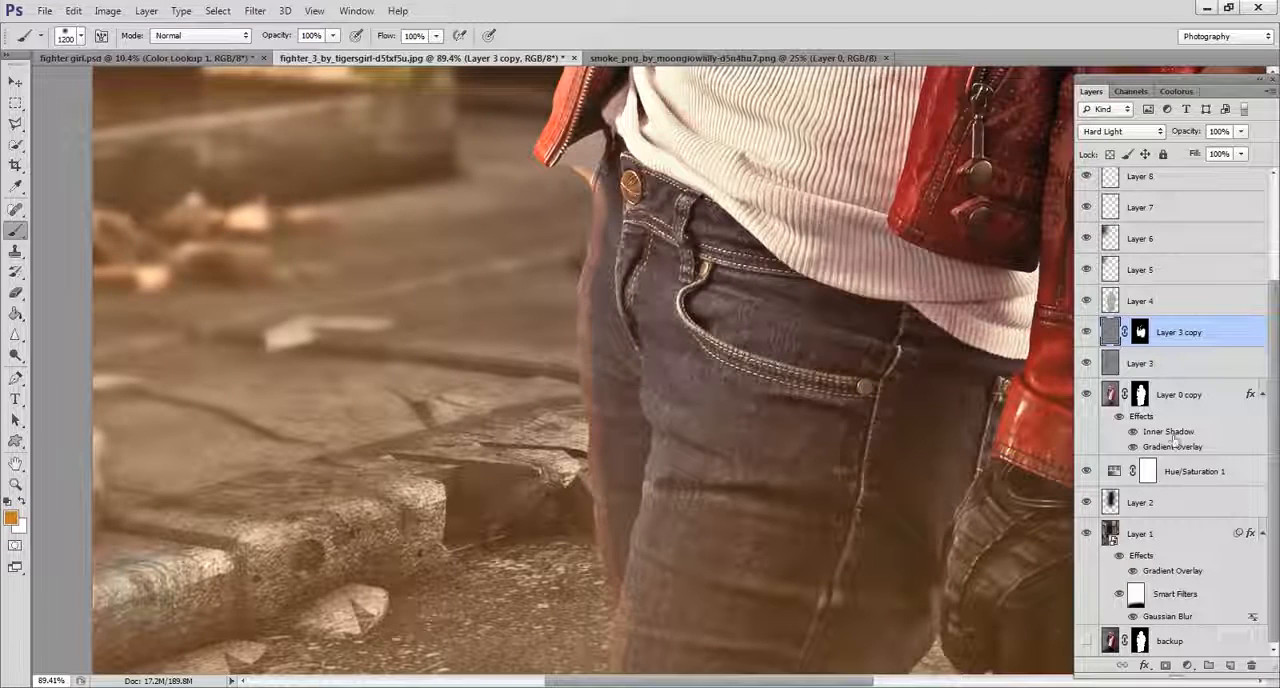
double_click(1170, 447)
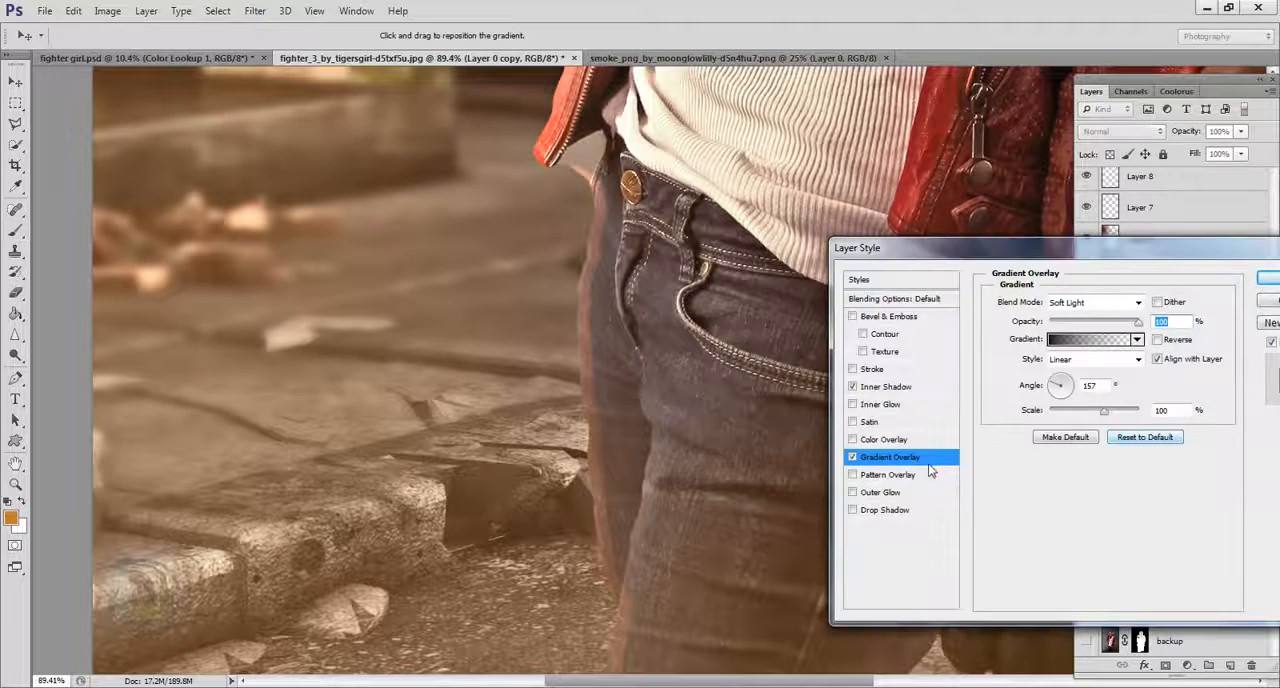
left_click(888, 388)
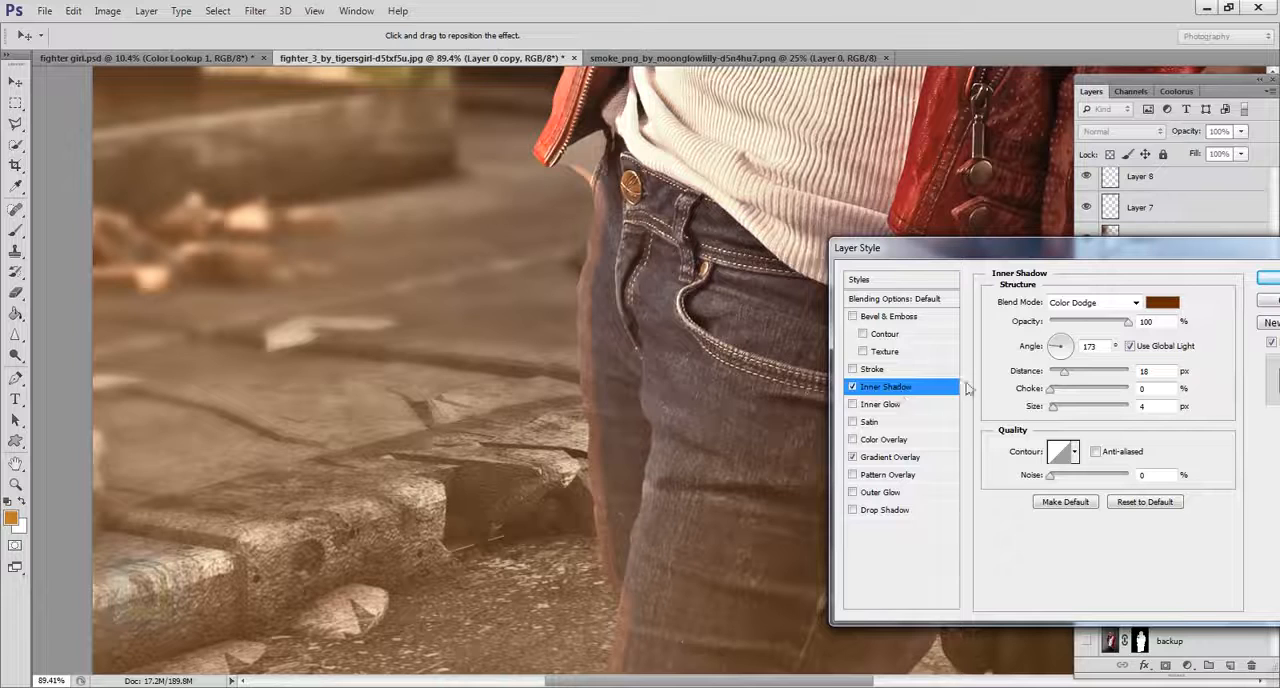
left_click_drag(1055, 410, 1061, 410)
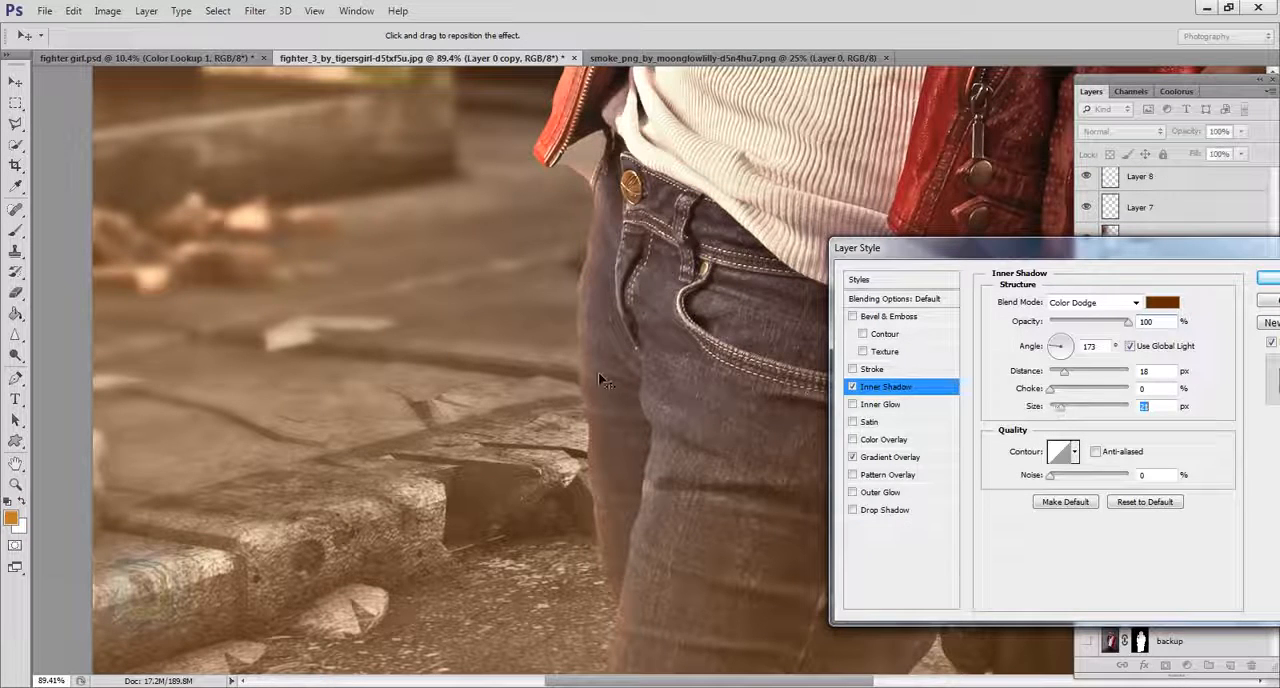
left_click_drag(594, 378, 597, 381)
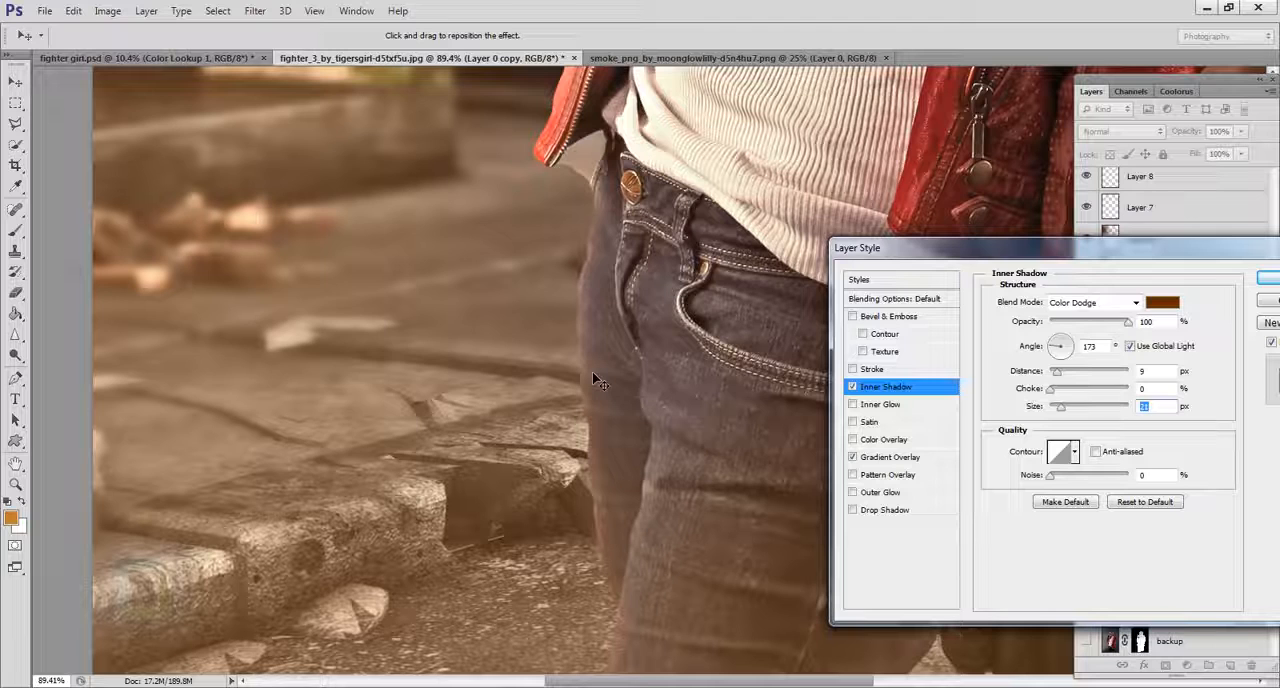
Set the Inner Shadow color to brown #6d4522, check the rim light with and without the effect, and apply the layer style.
left_click(1162, 302)
left_click_drag(990, 382, 985, 318)
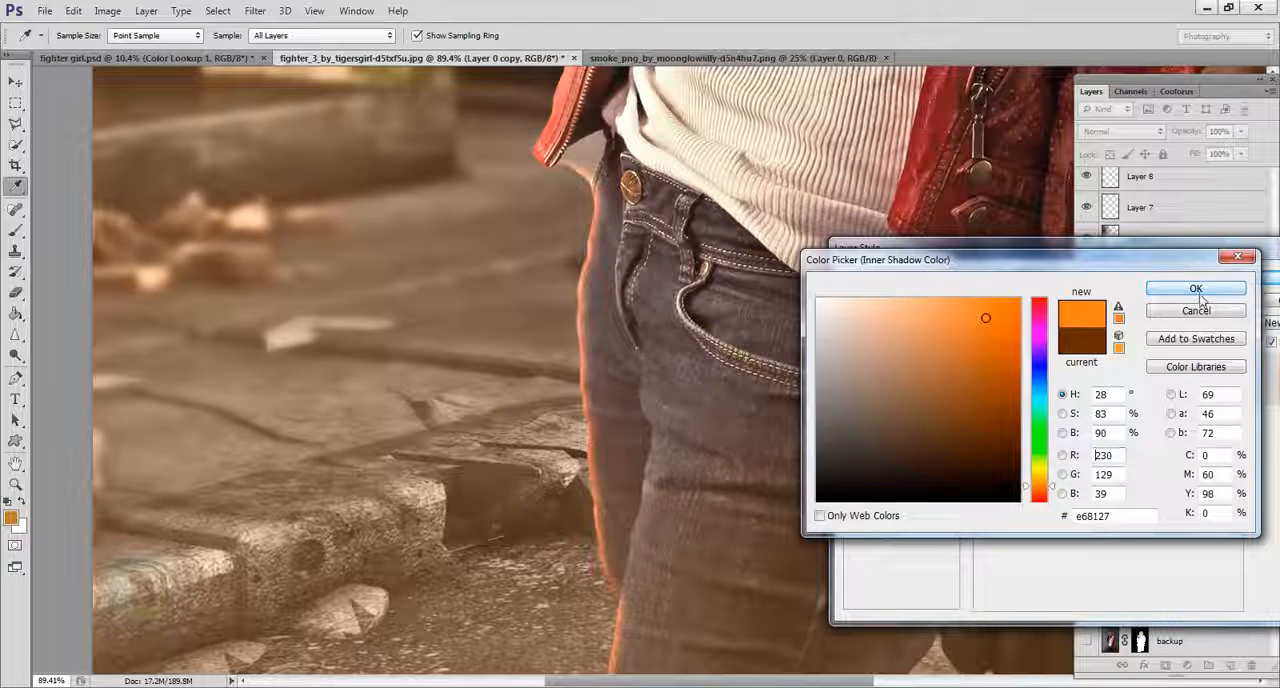
left_click(945, 366)
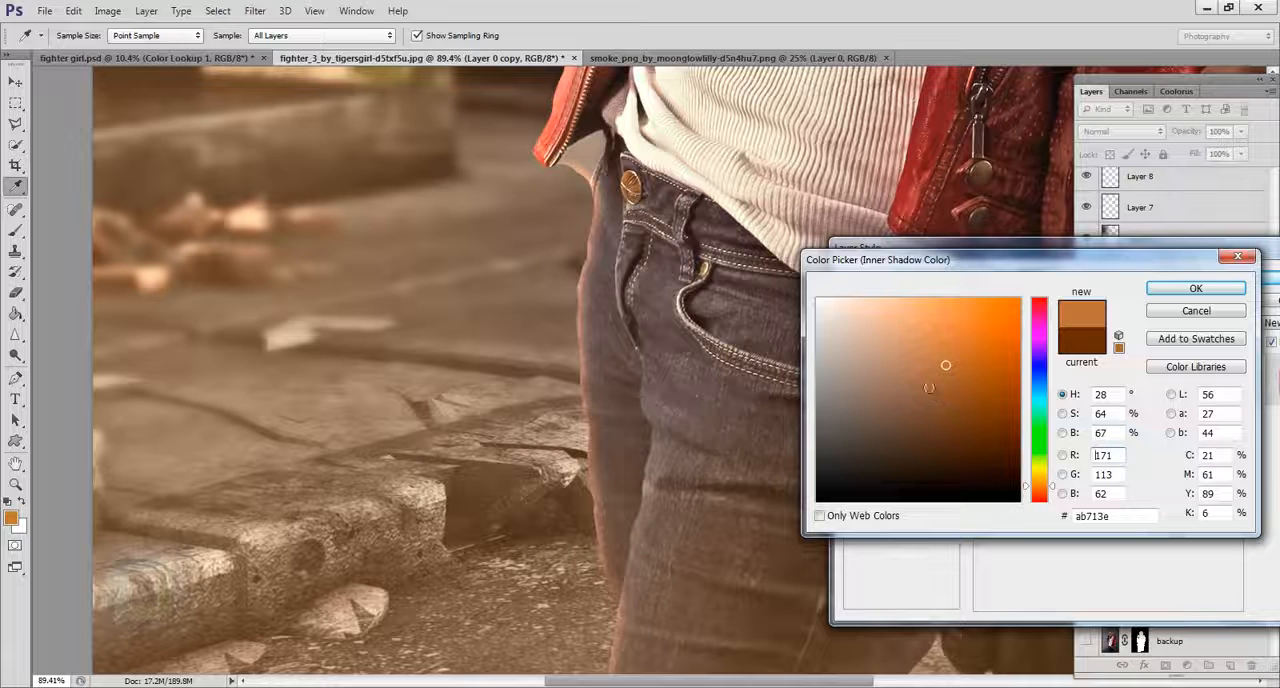
left_click_drag(929, 388, 910, 350)
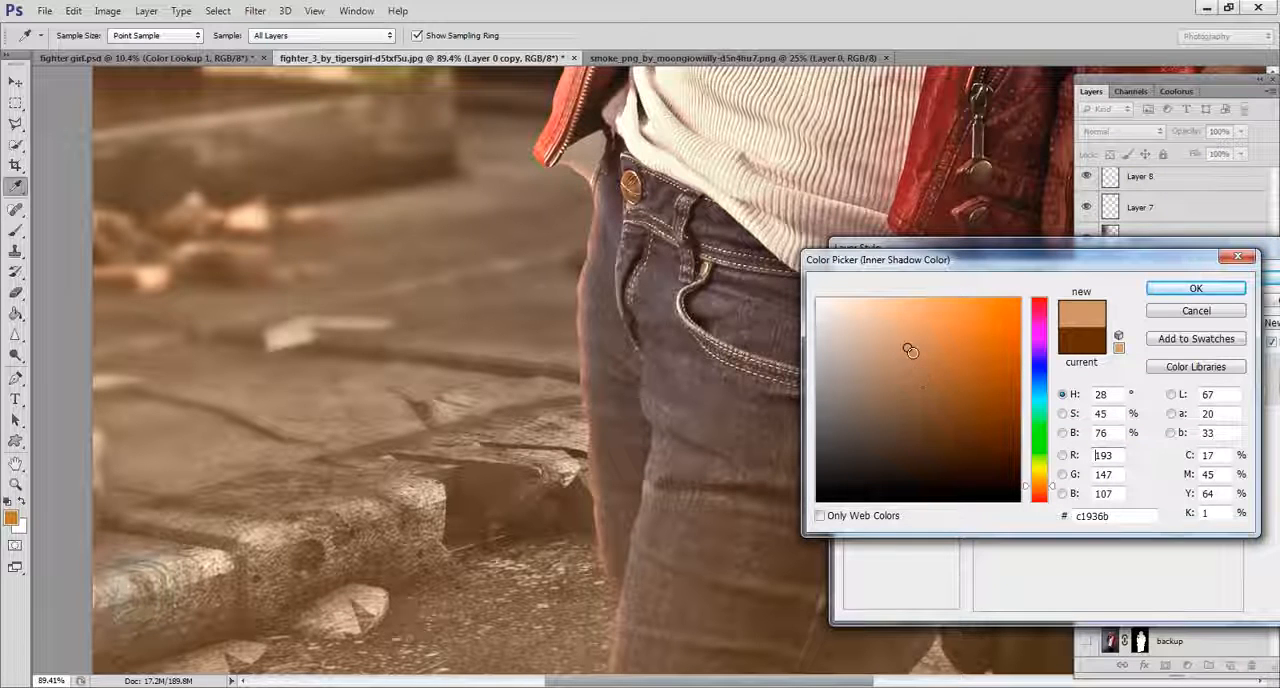
left_click(963, 433)
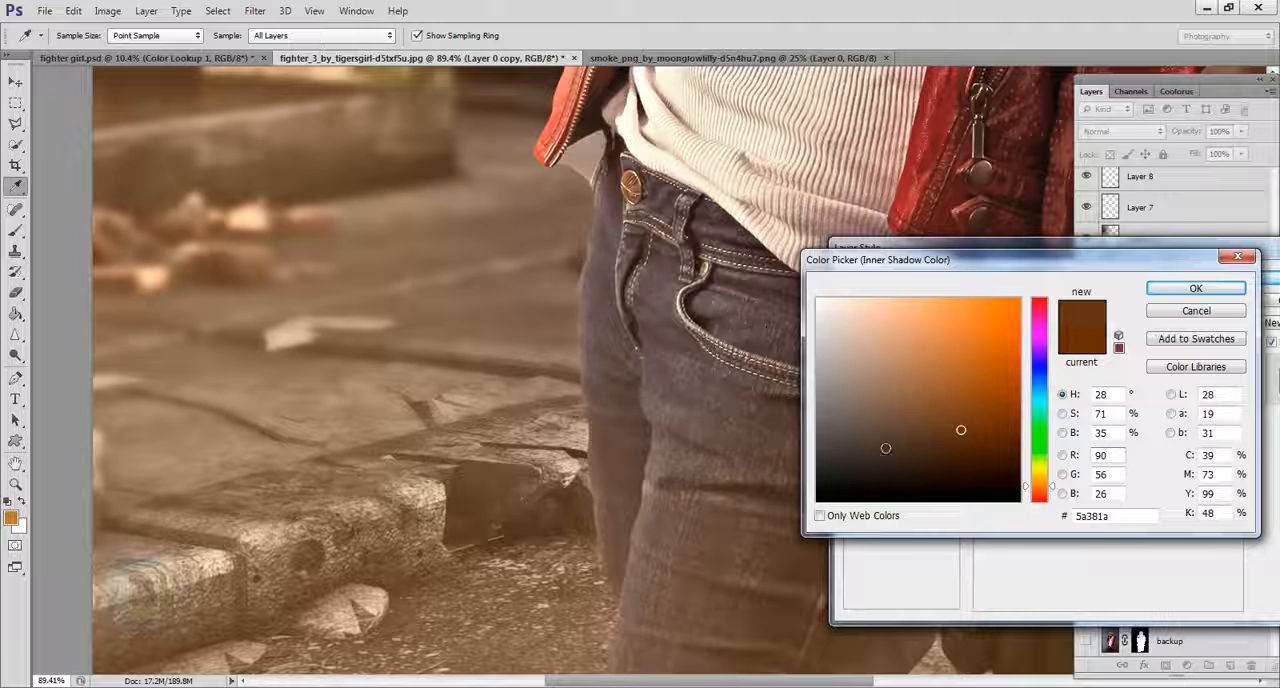
left_click(956, 414)
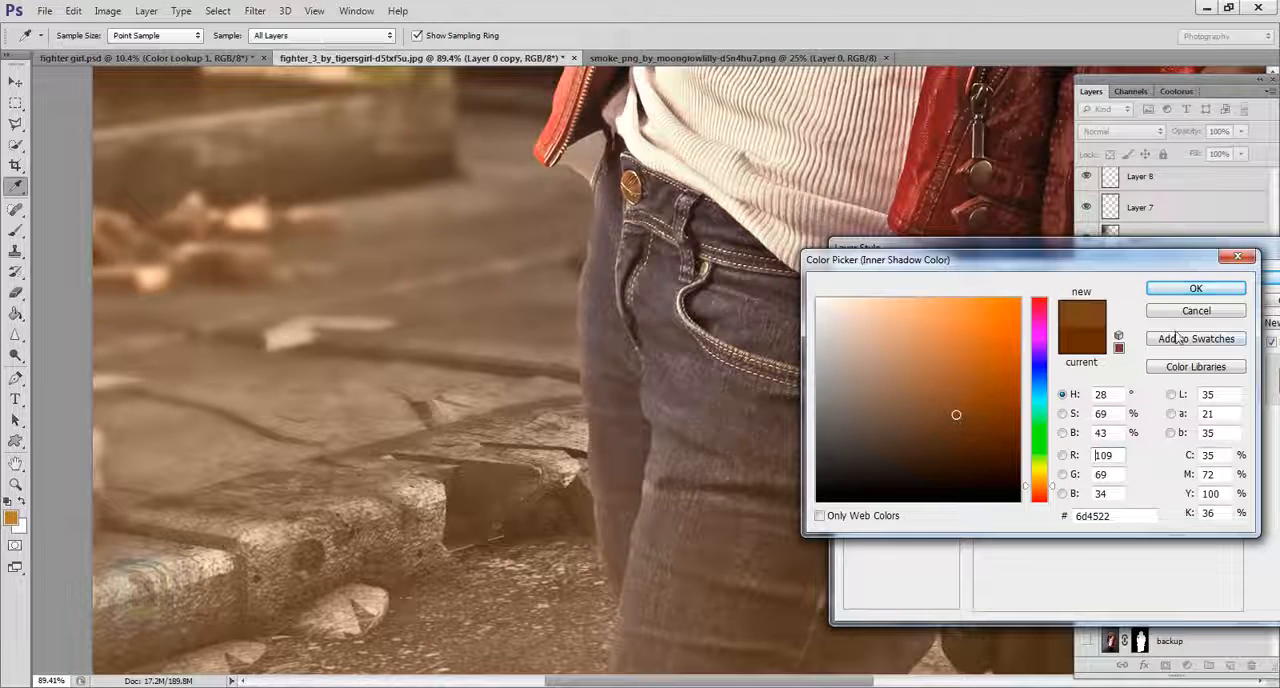
left_click(1192, 289)
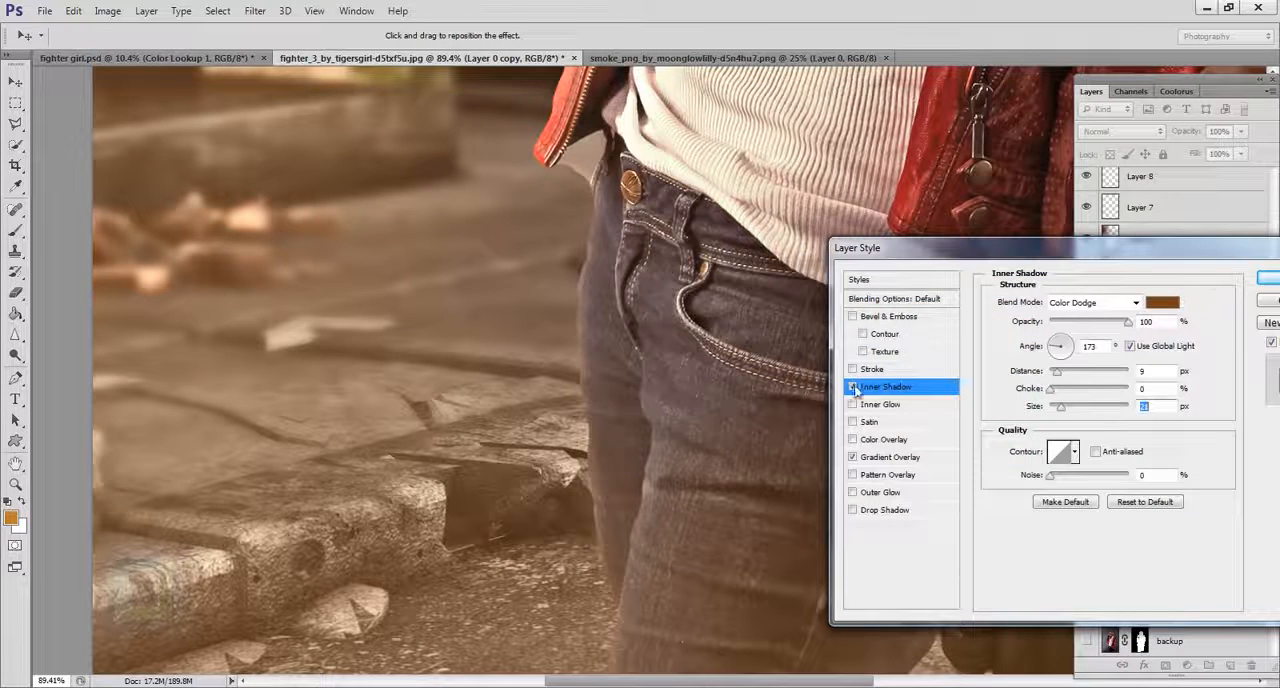
left_click(852, 387)
left_click(873, 389)
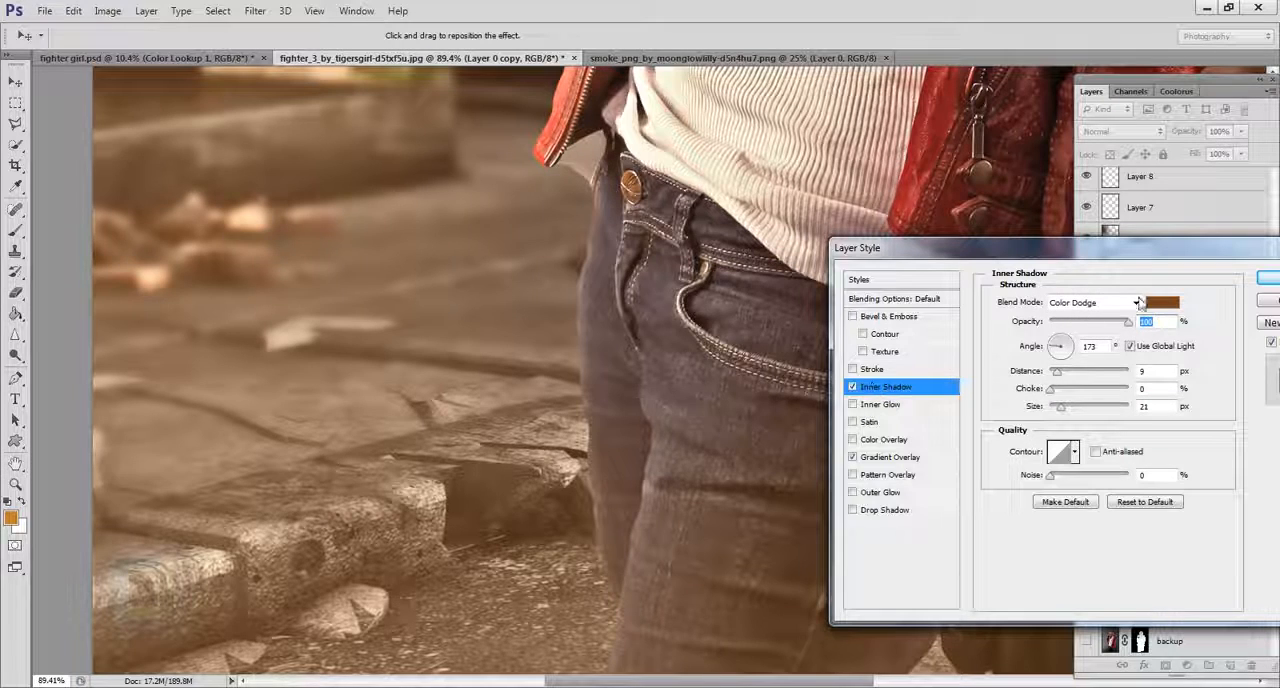
left_click(1268, 280)
Compare the whole composite with the original cutout by showing only the backup layer, then restore all layers.
scroll(892, 525, "down", 7)
scroll(892, 525, "down", 6)
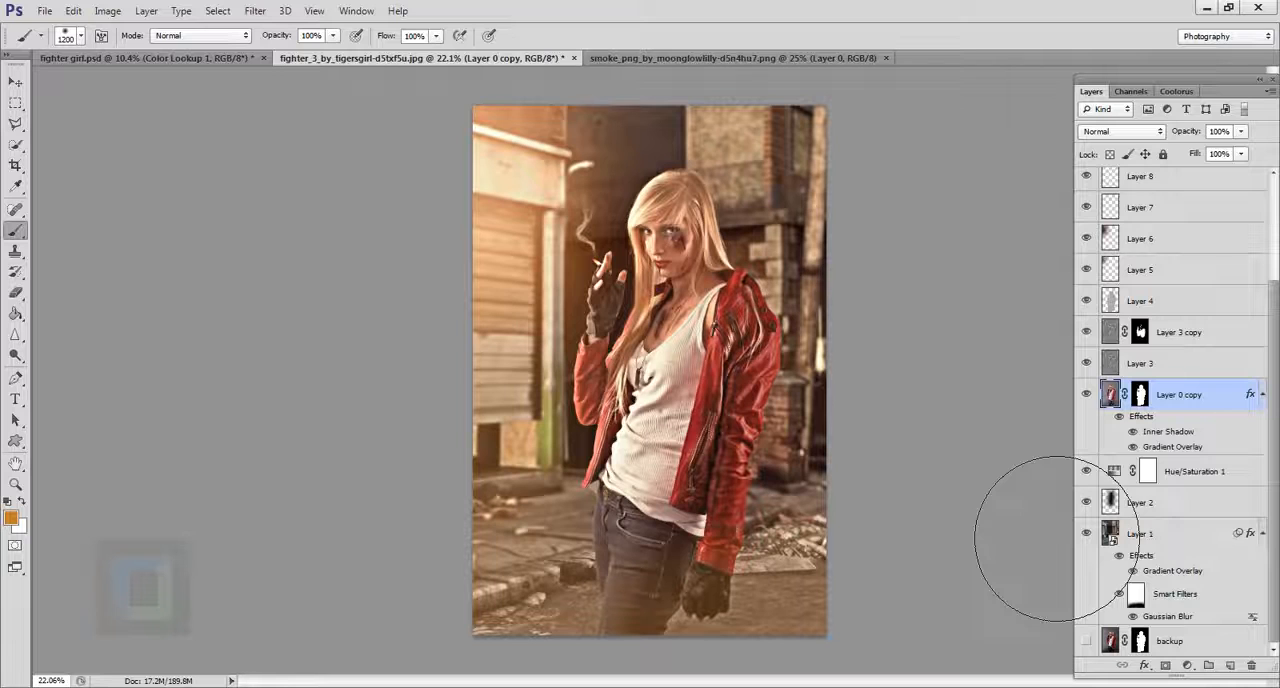
left_click(1088, 642, "alt")
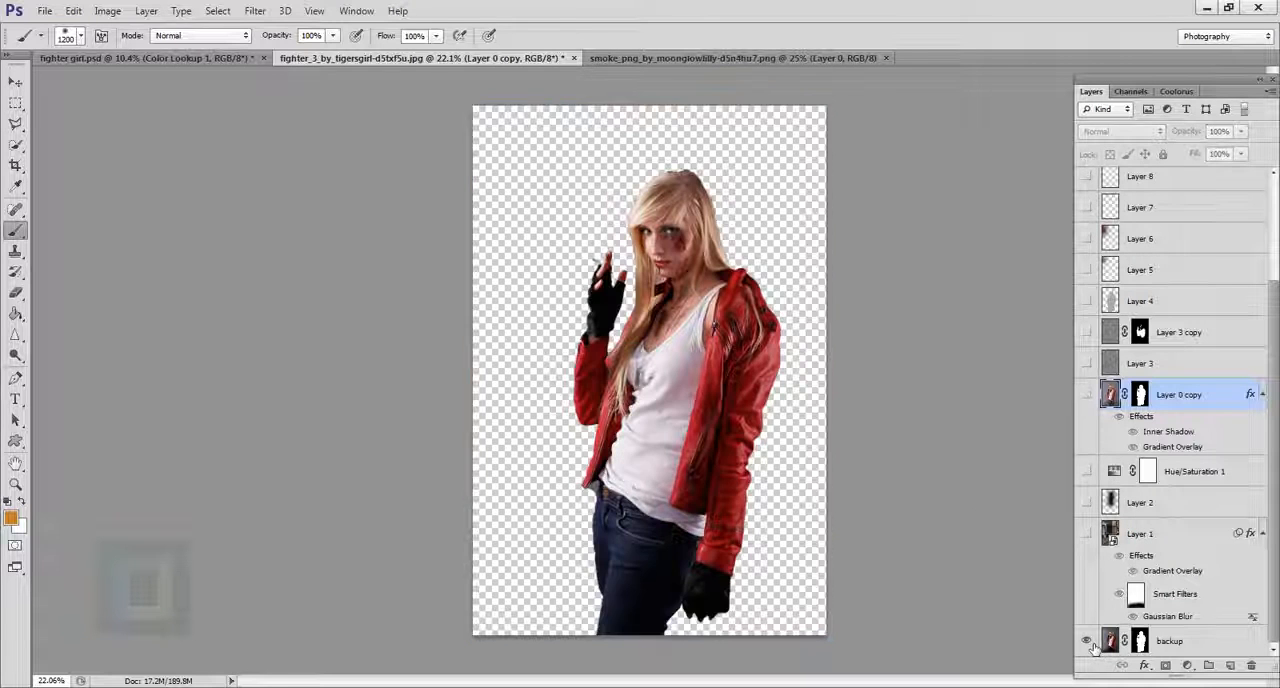
left_click(1088, 642, "alt")
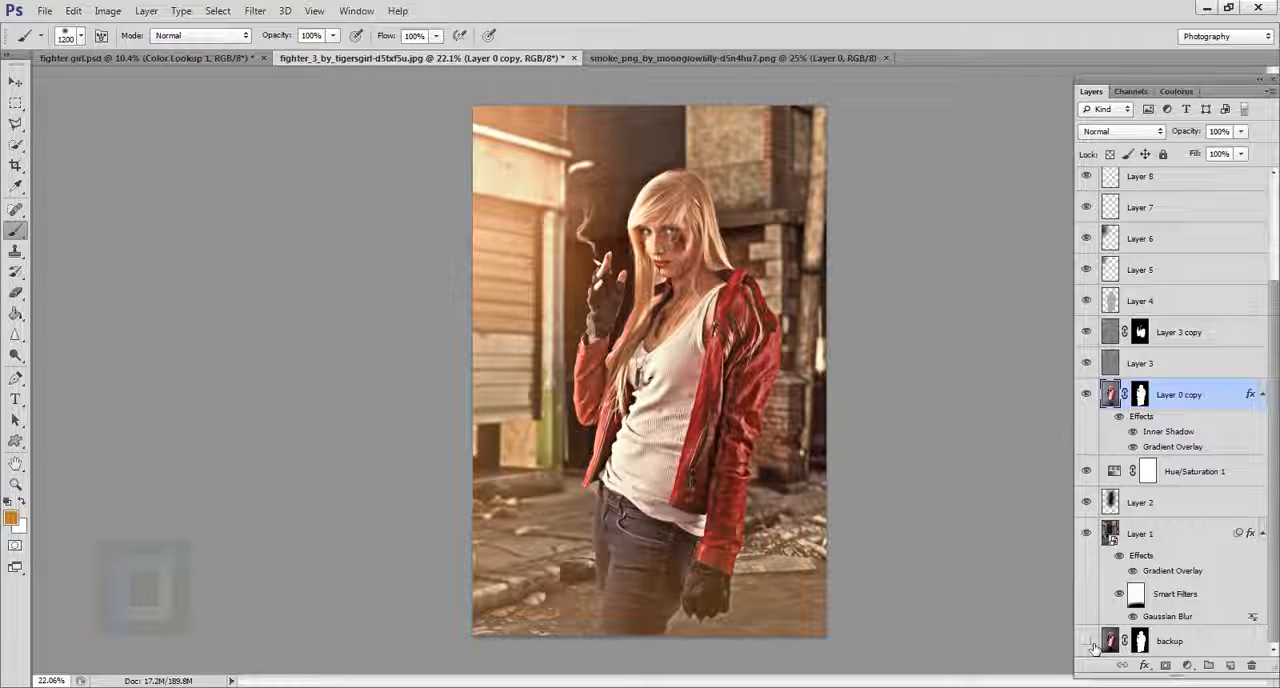